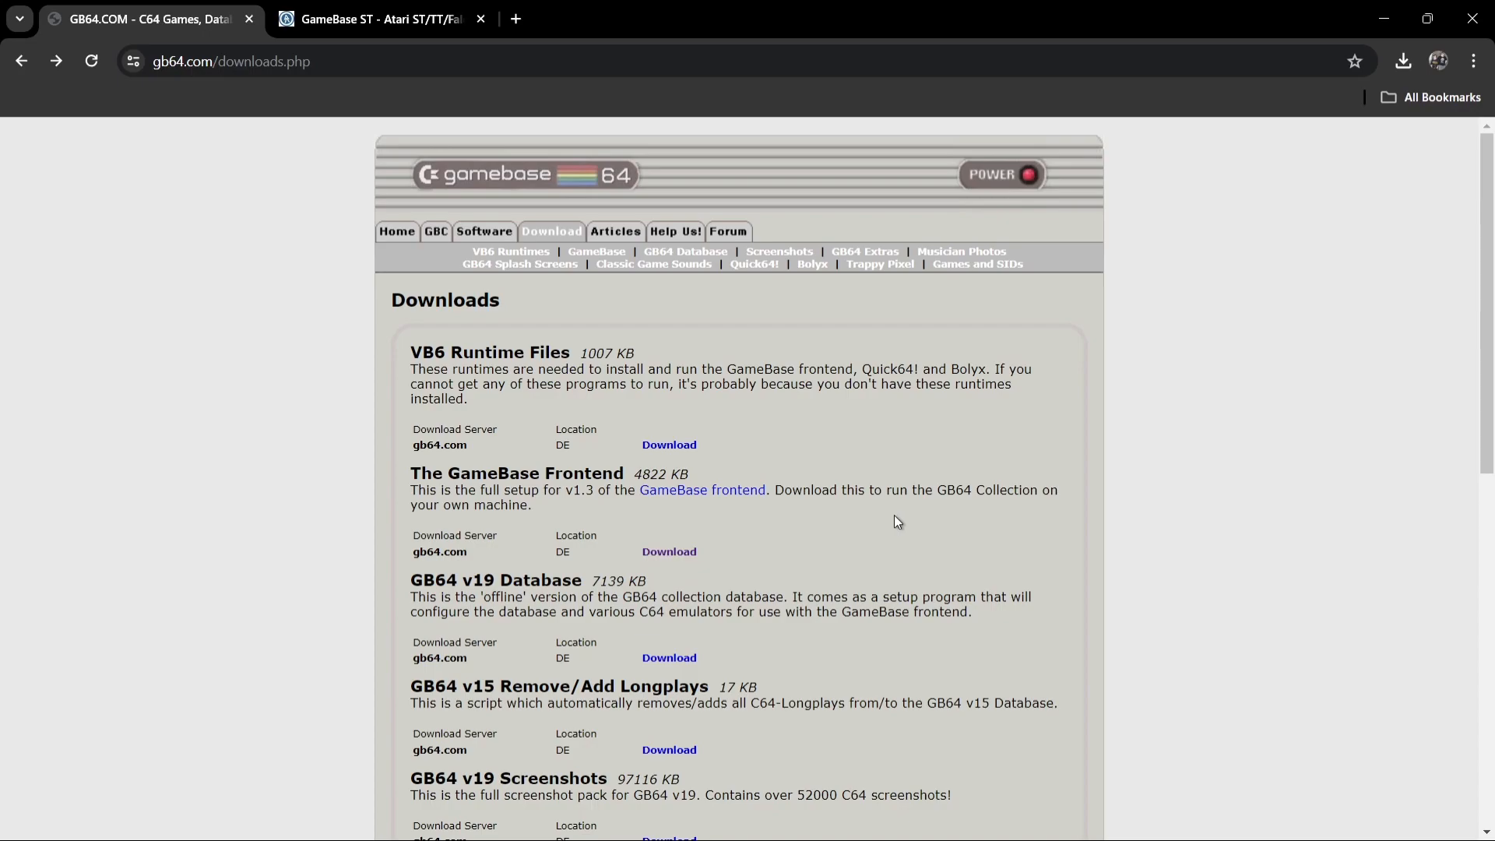
View the GameBase ST topic on the AtariAge forum, and minimise the browser to reach the desktop
left_click(382, 11)
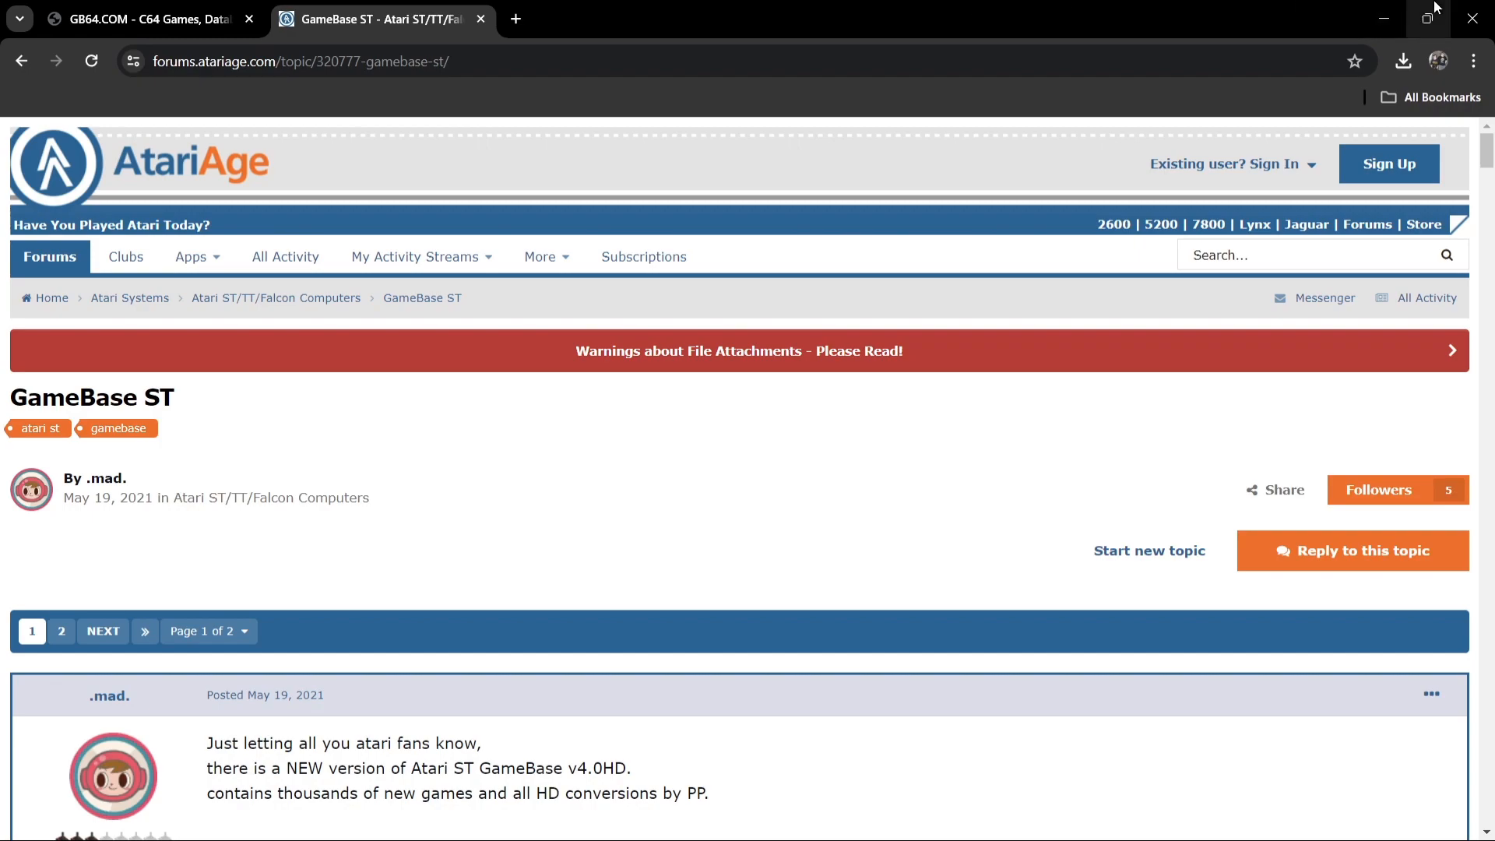
left_click(1383, 17)
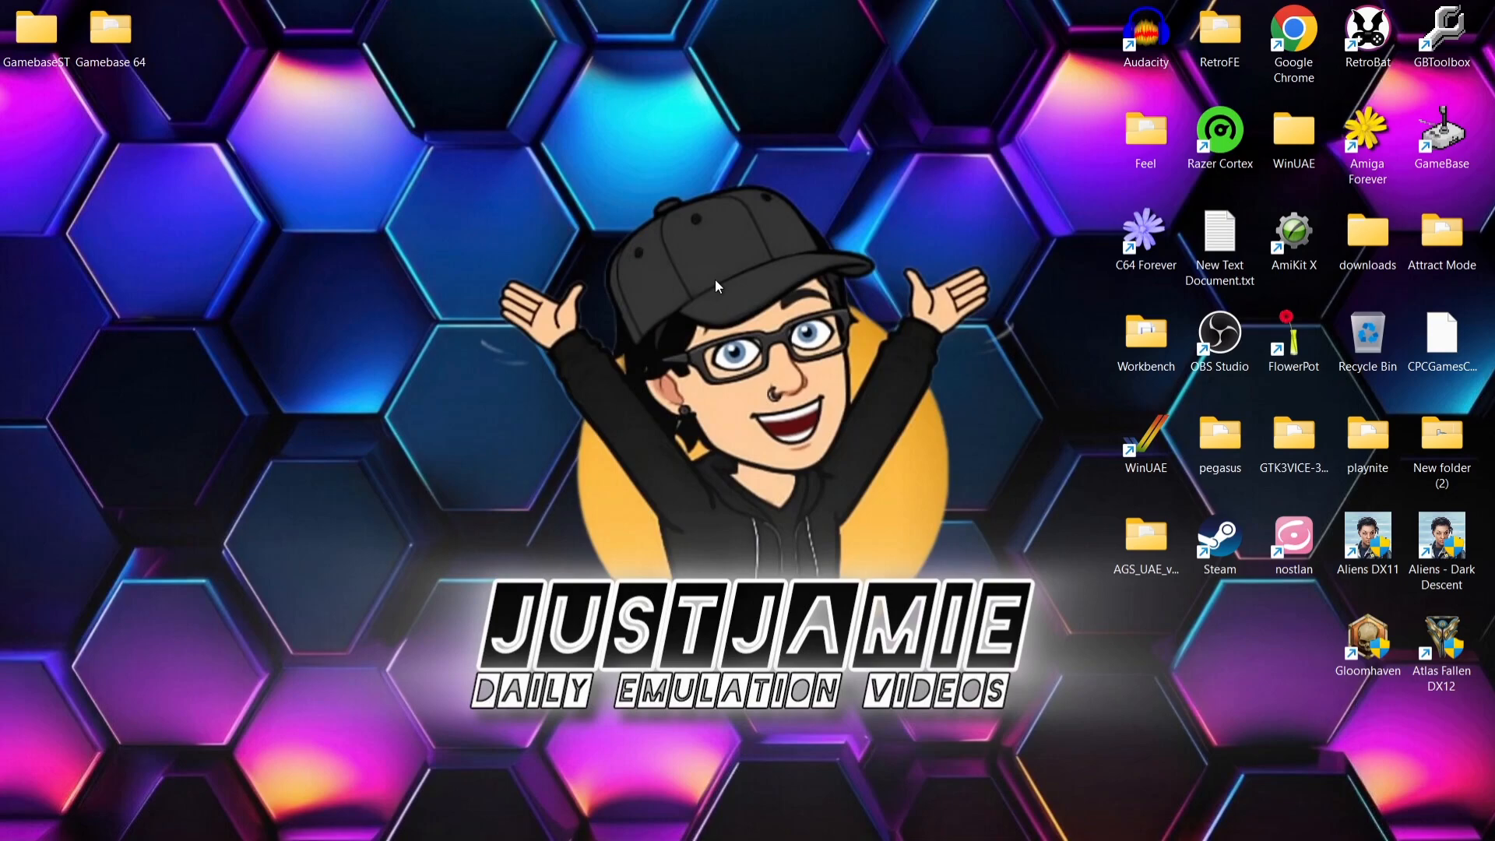
right_click(391, 230)
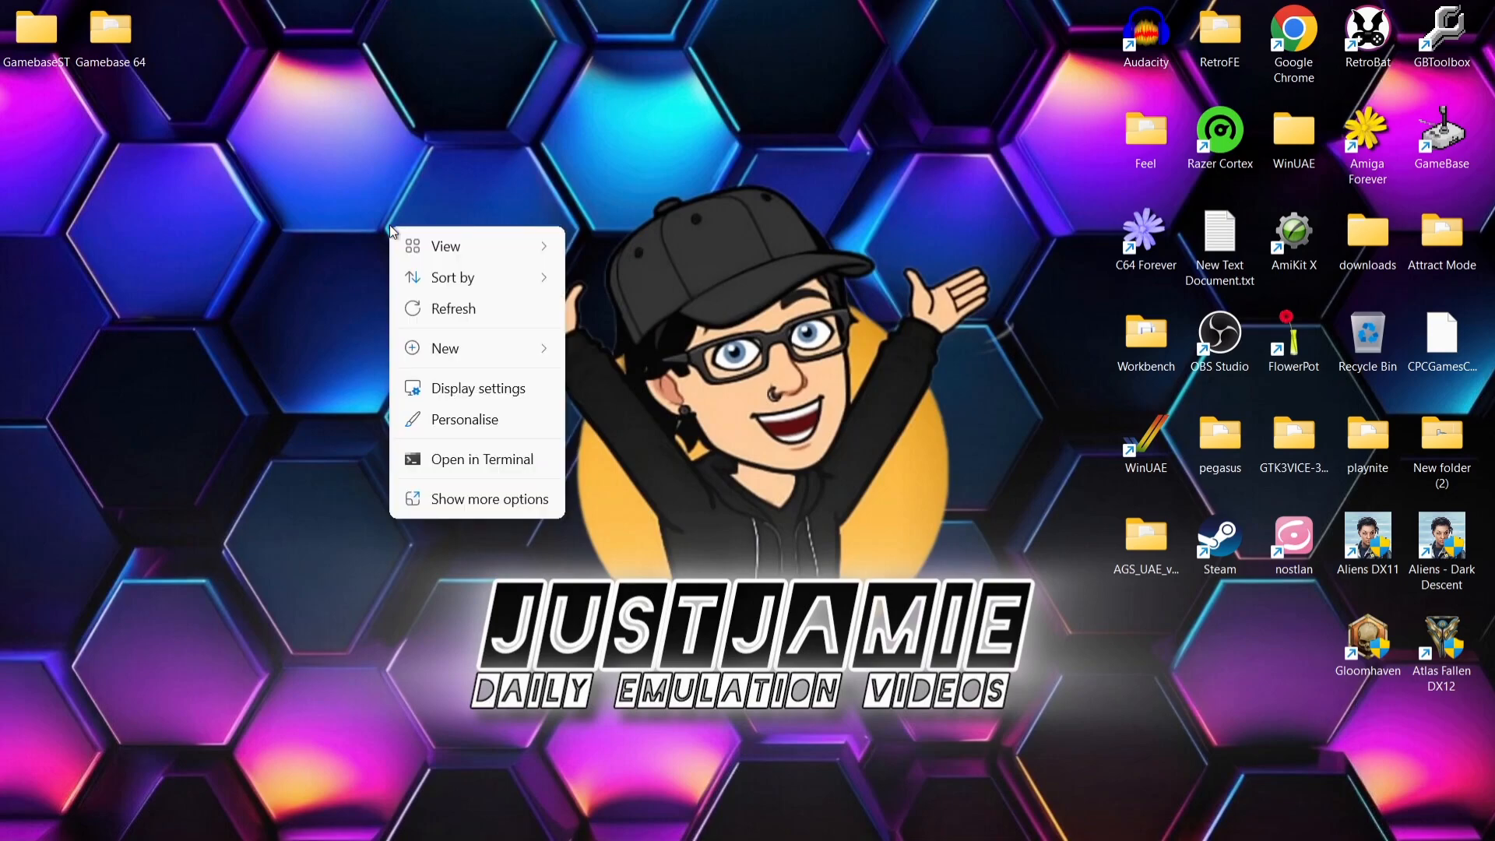
mouse_move(479, 351)
left_click(633, 343)
type("gamebase")
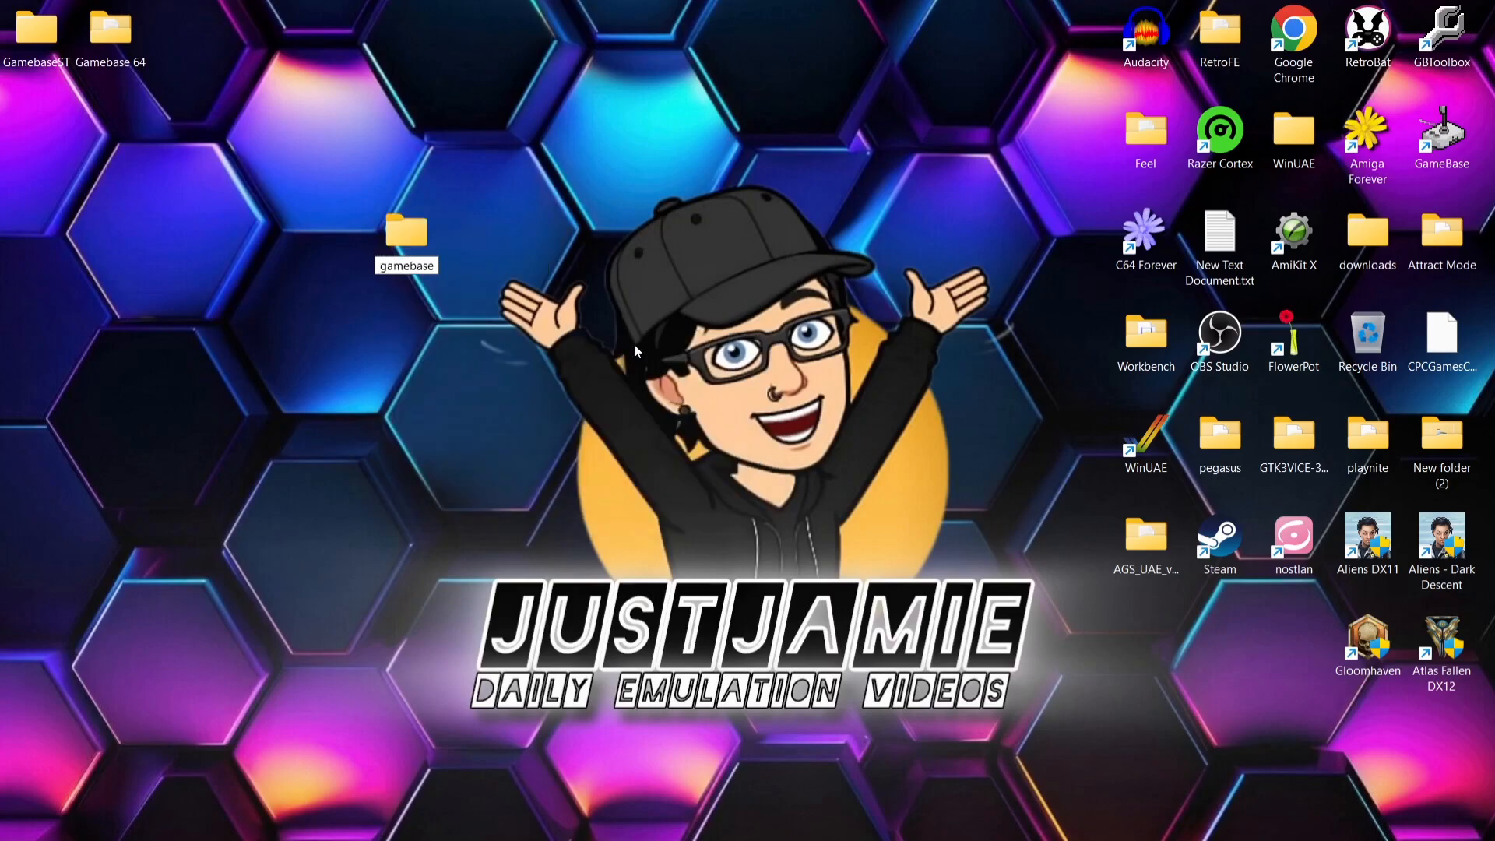
key("Return")
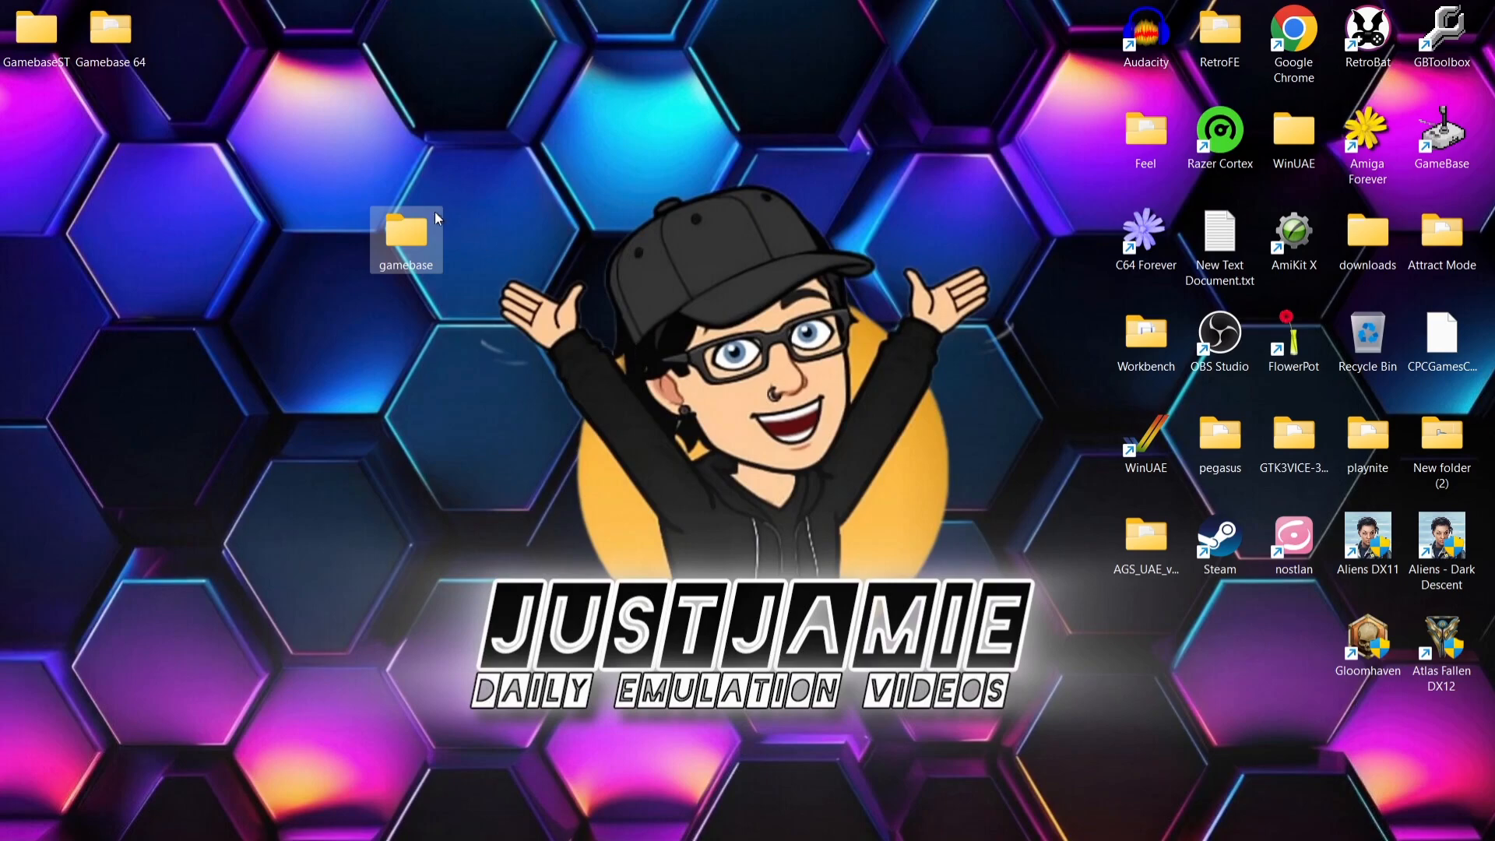
right_click(411, 241)
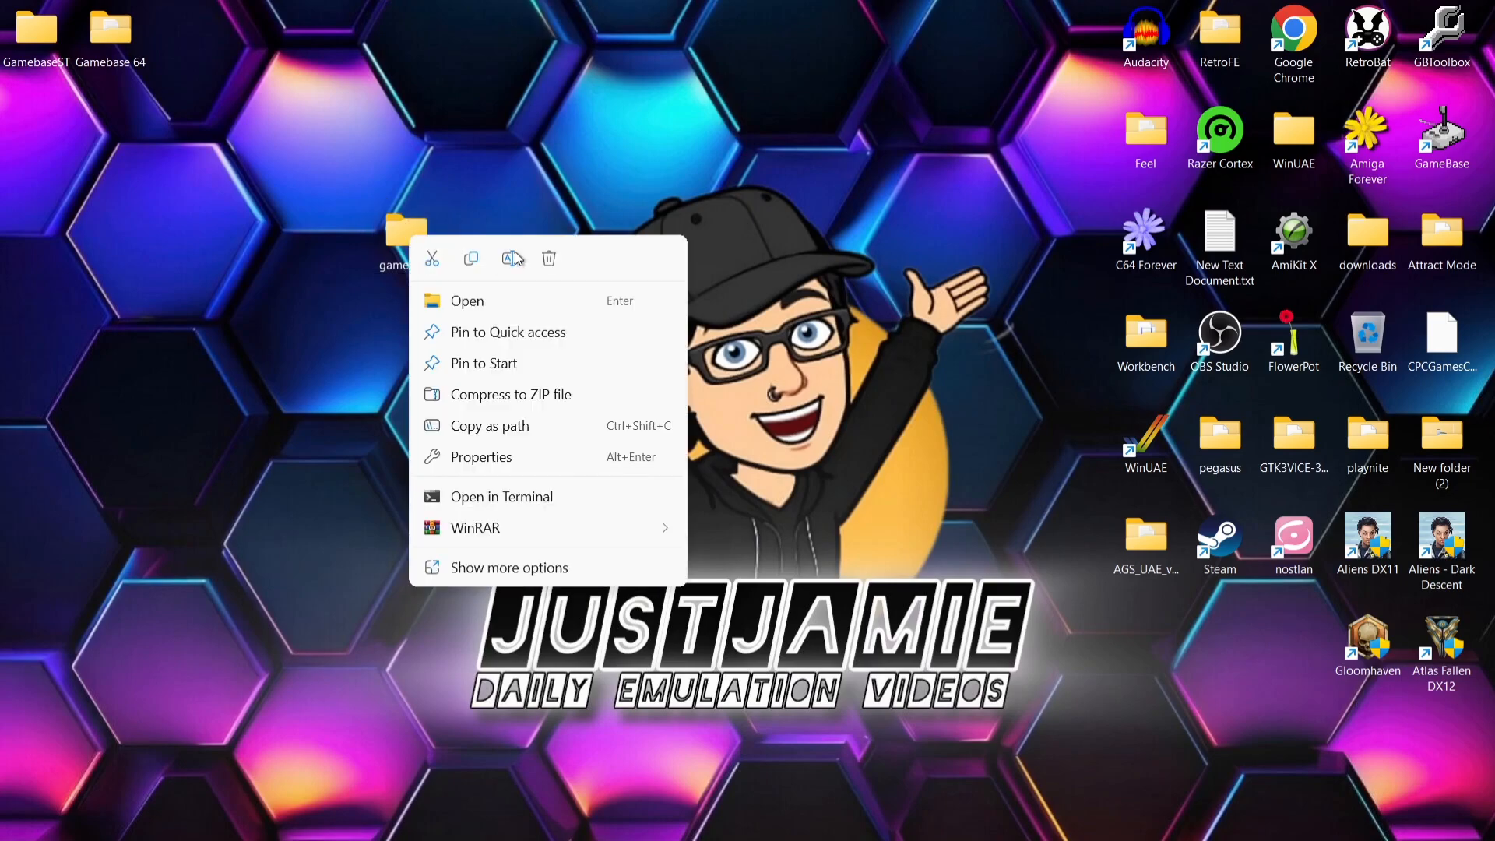
left_click(557, 260)
Look through the Gamebase 64 folder on the desktop and its gb64 subfolder, and close the window
double_click(109, 31)
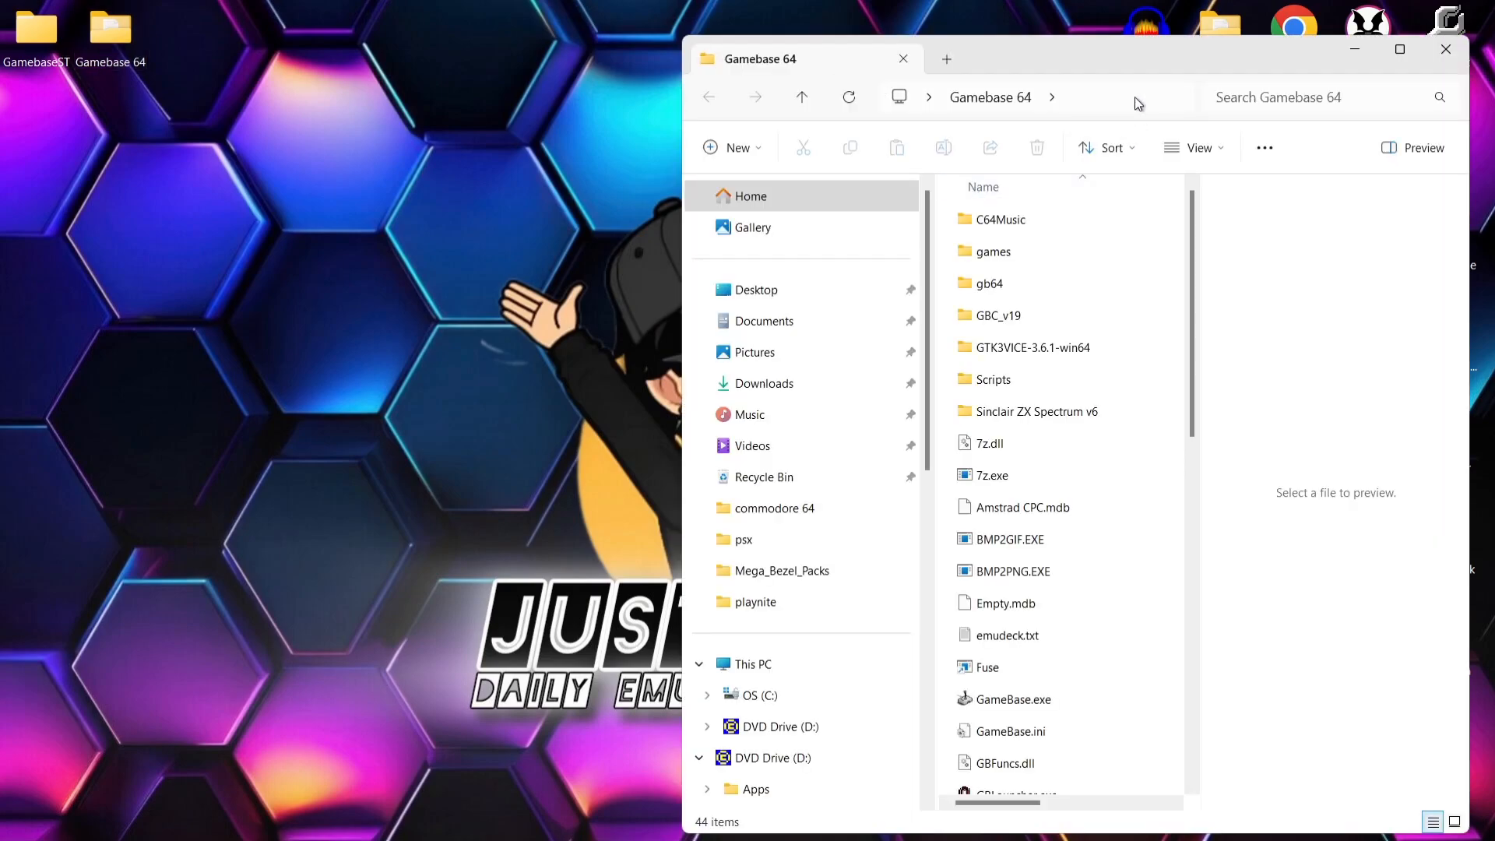
double_click(1049, 290)
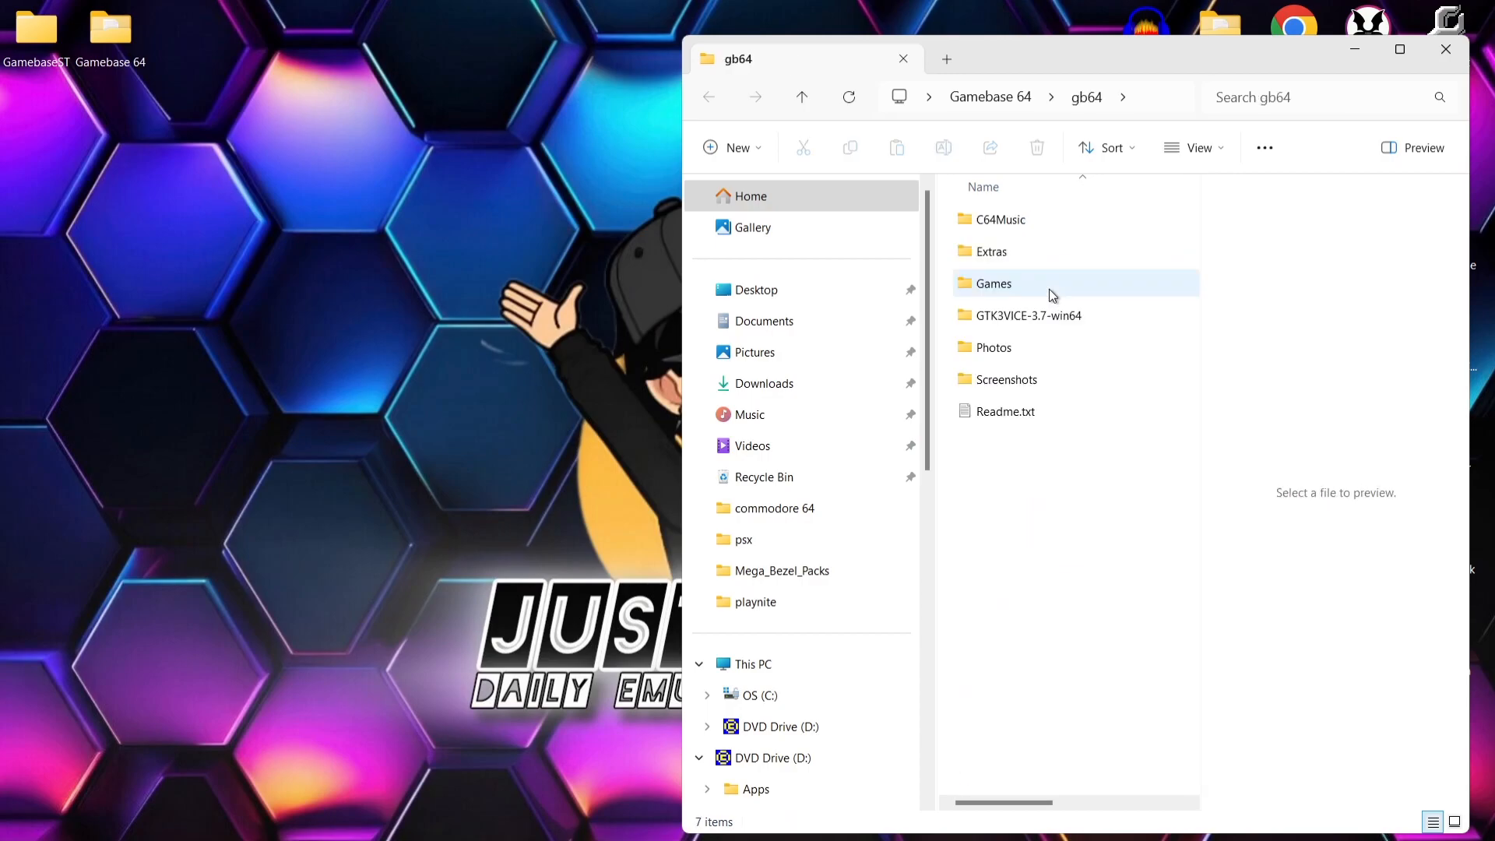
left_click(712, 104)
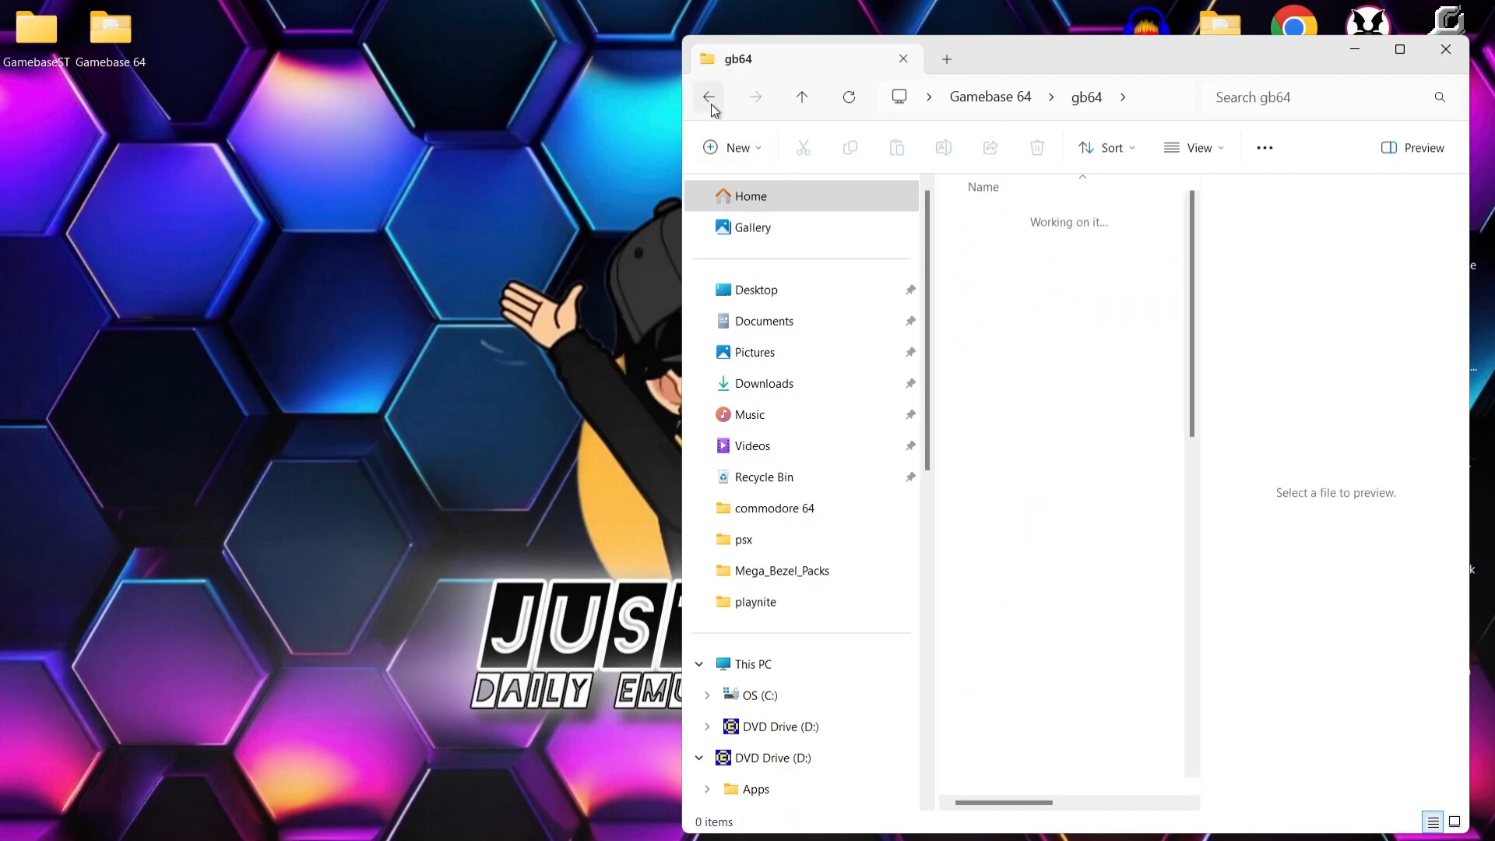
left_click(1446, 49)
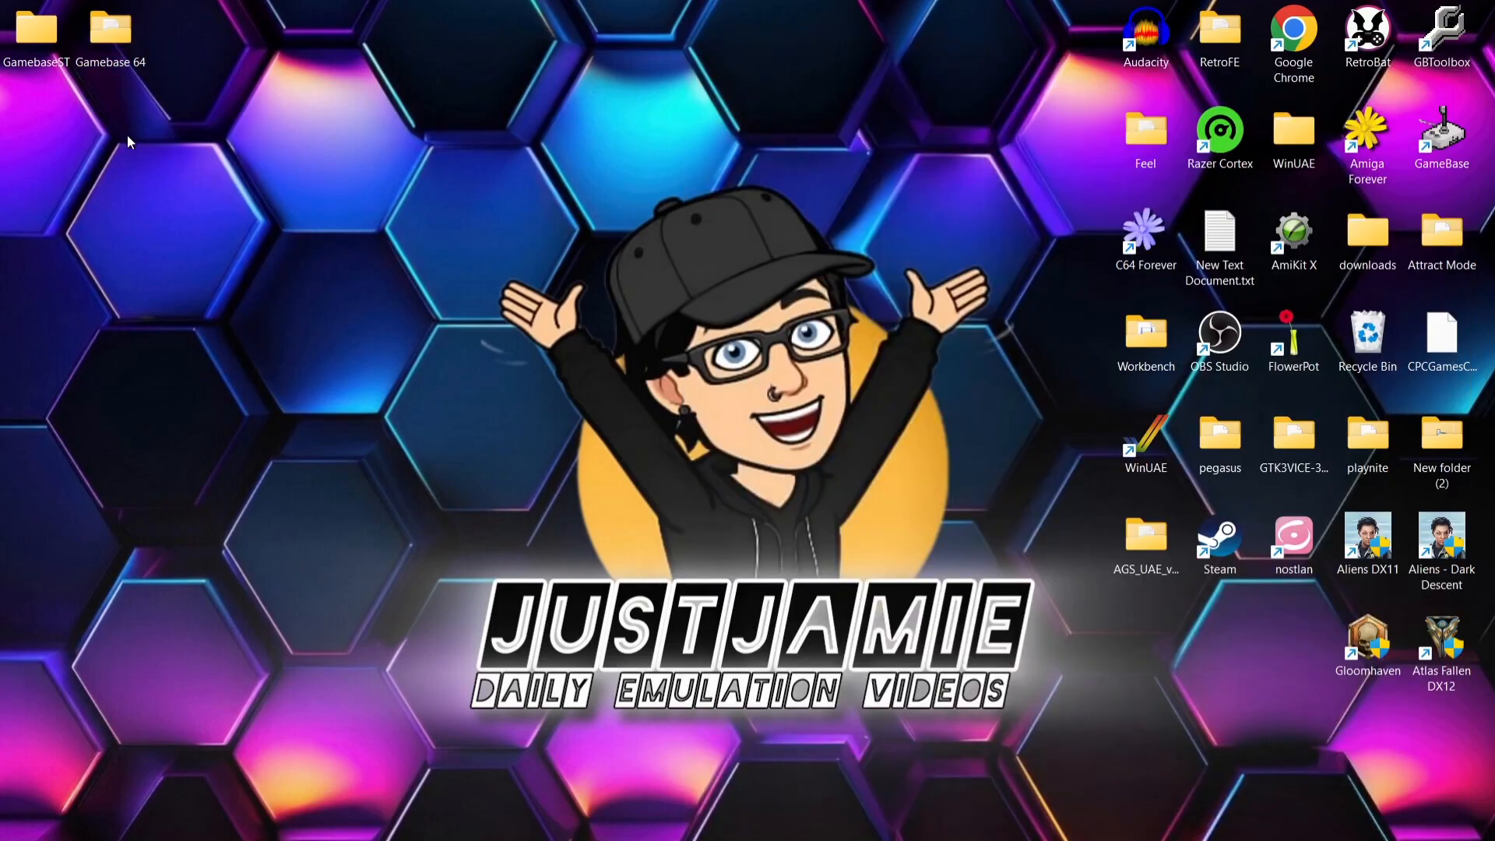
Open the Gamebase 64 and GamebaseST desktop folders in separate windows and place them side by side
left_click_drag(35, 47, 800, 44)
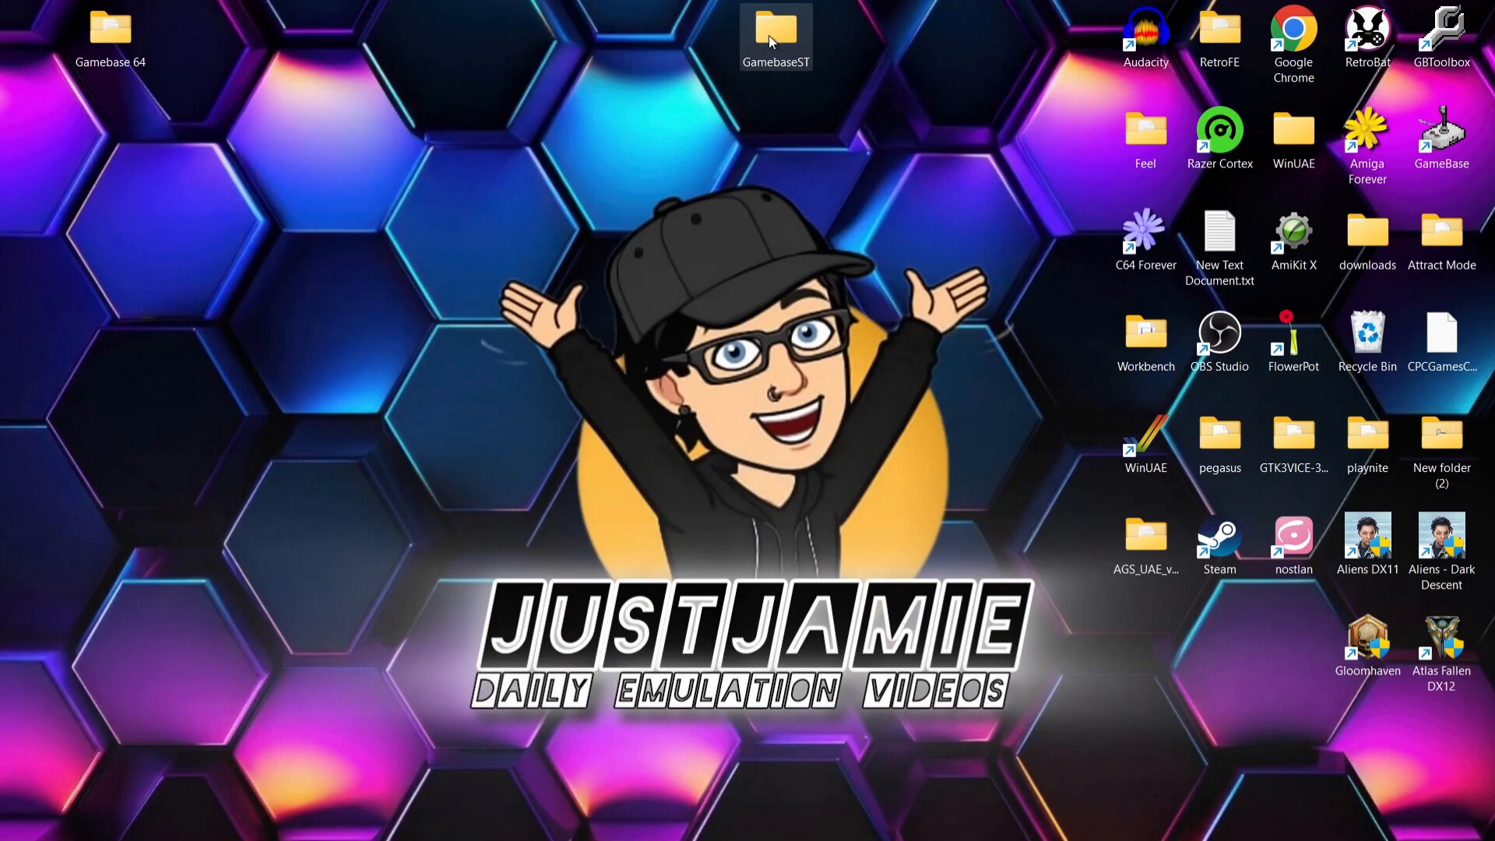
double_click(768, 35)
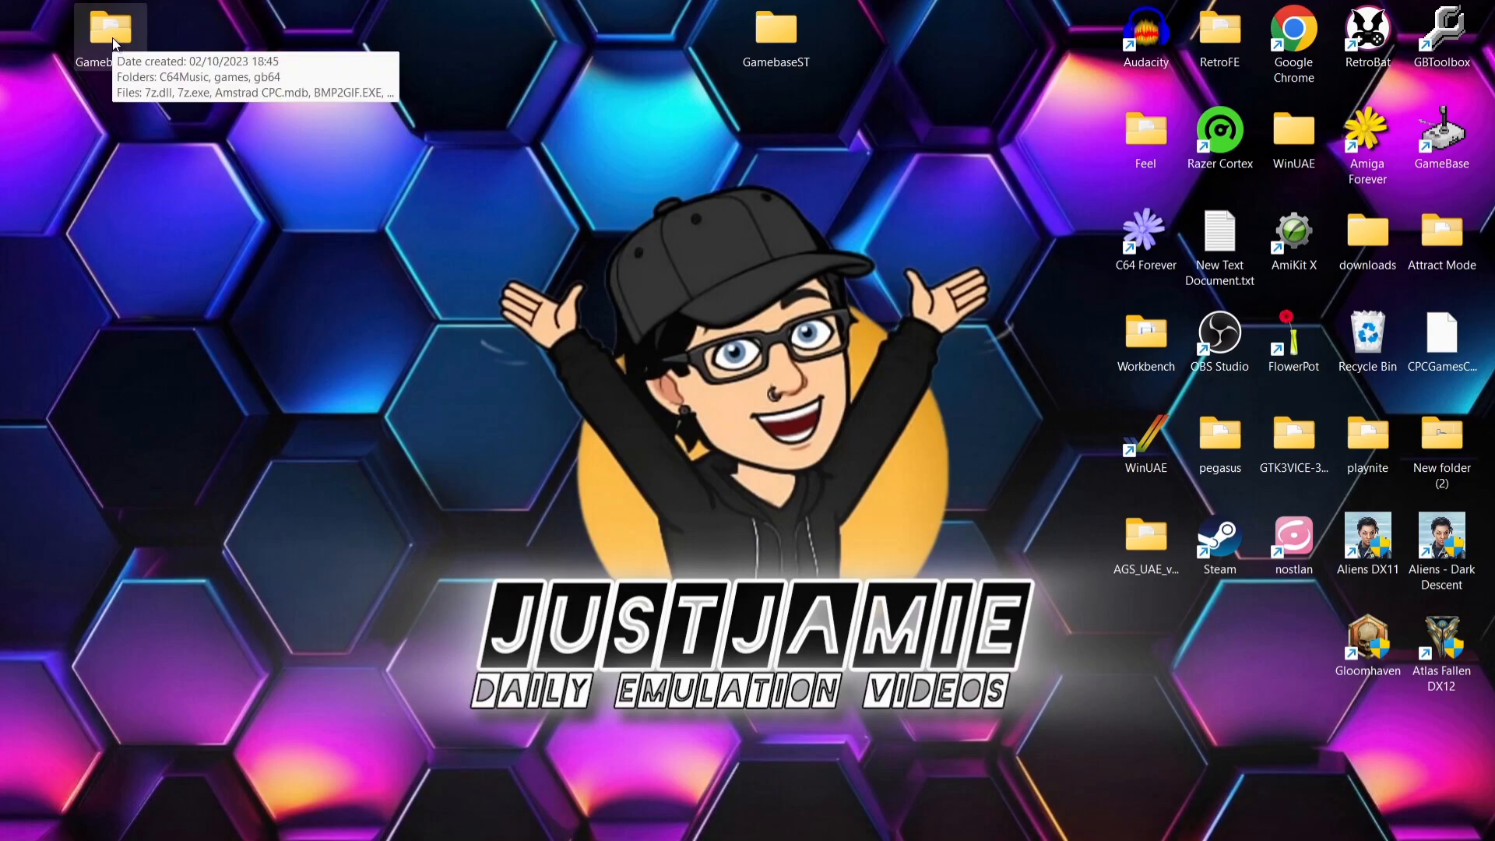
double_click(112, 35)
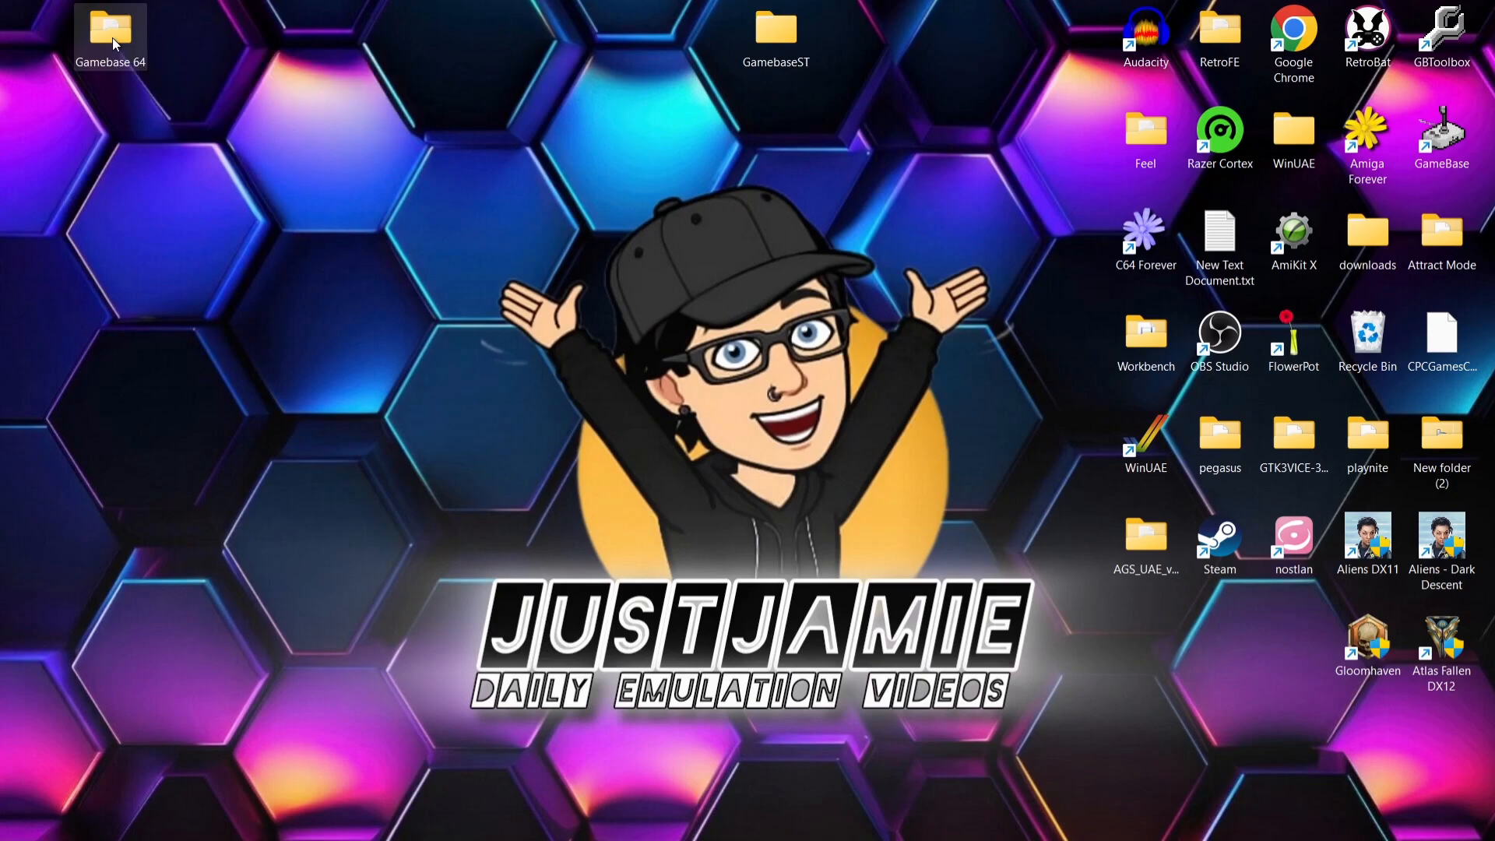
left_click_drag(1122, 52, 423, 54)
double_click(794, 27)
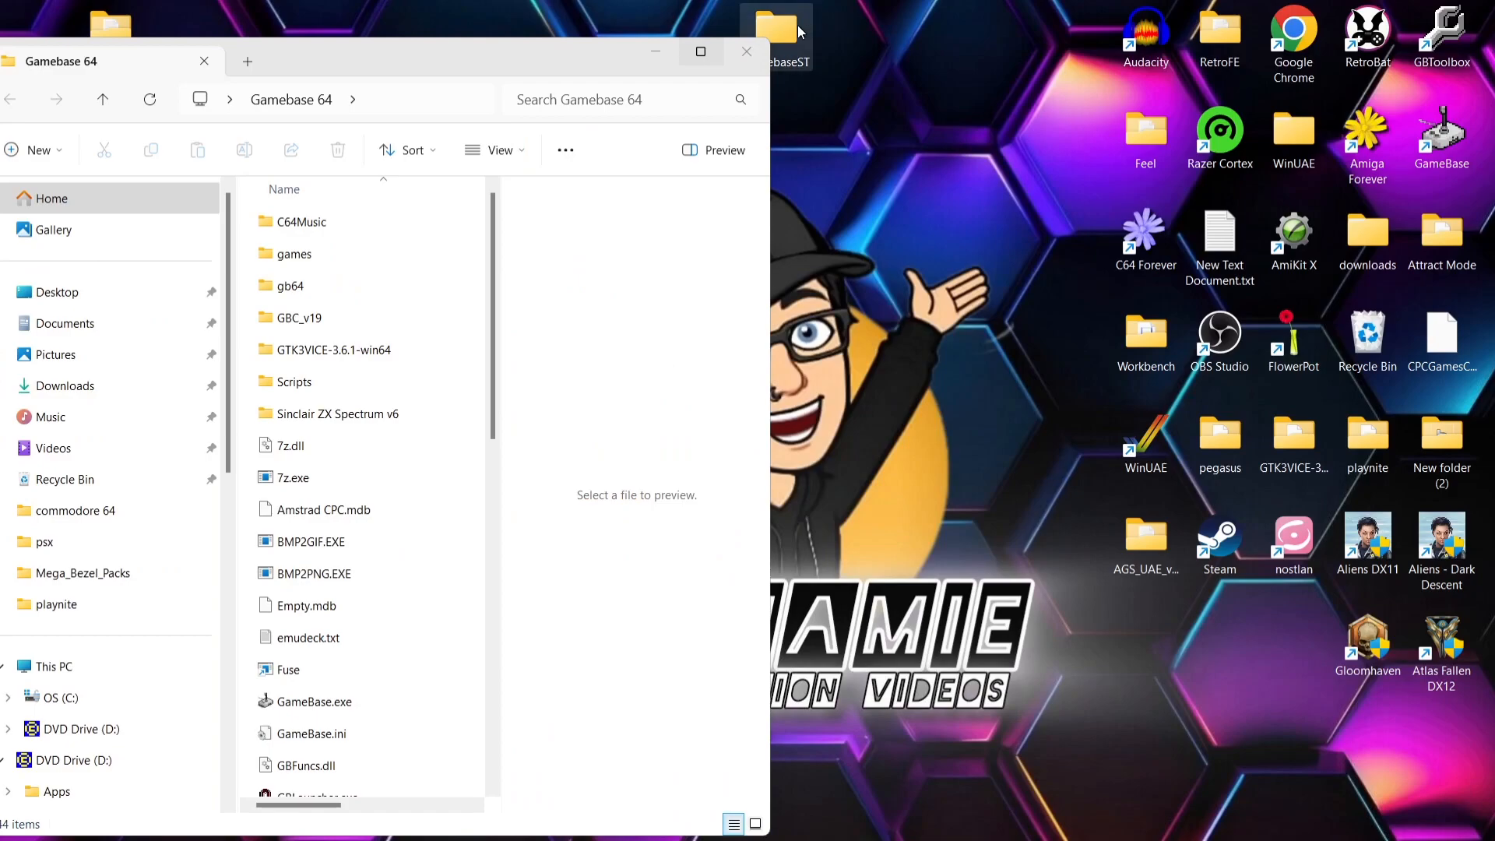
left_click_drag(535, 22, 1276, 37)
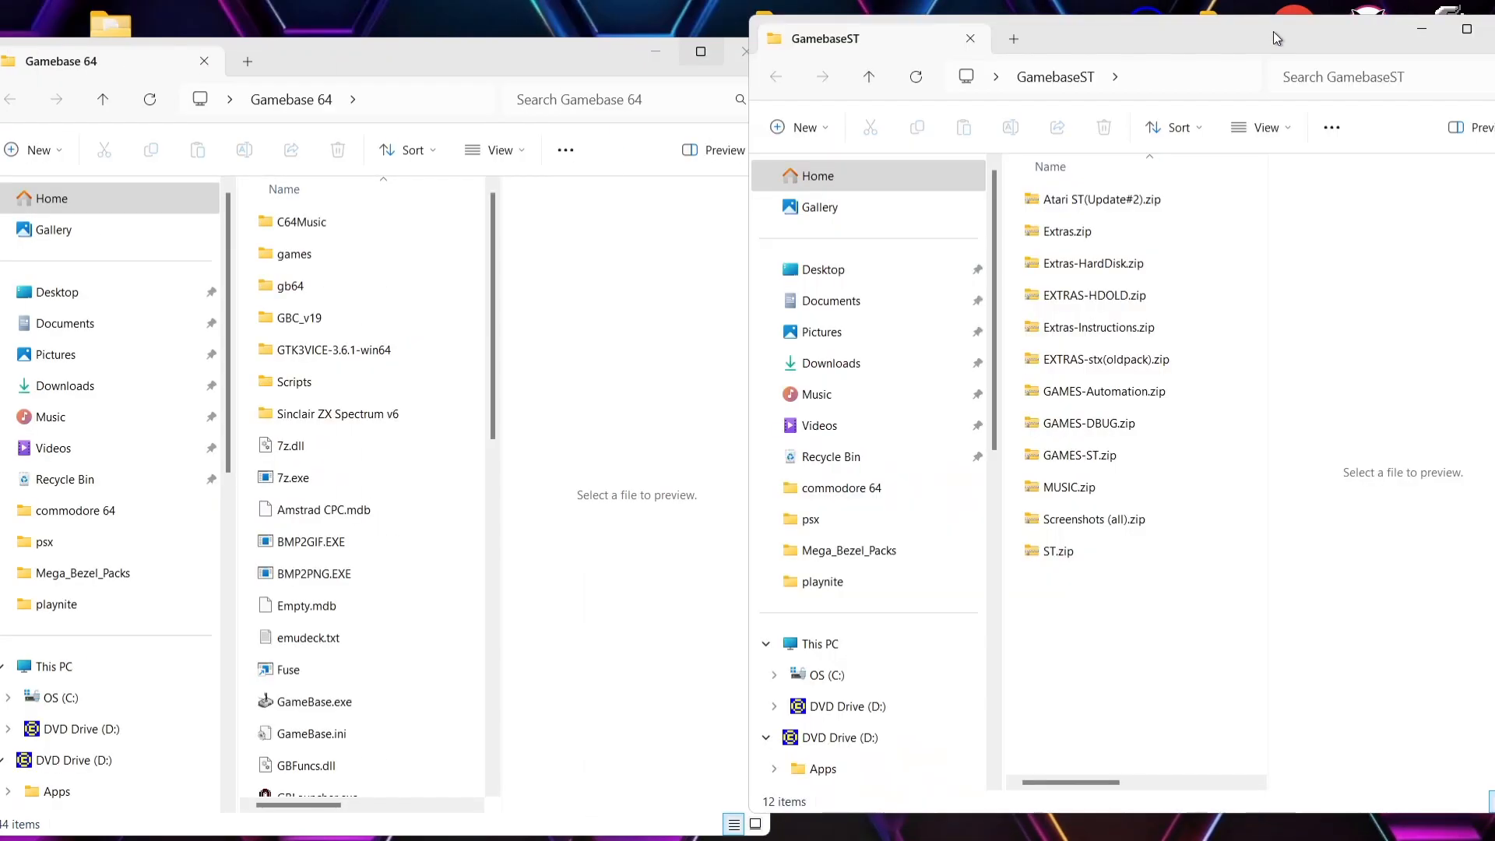
Copy the Atari ST folder from Atari ST(Update#2).zip into the Gamebase 64 folder and open the copy
double_click(1160, 204)
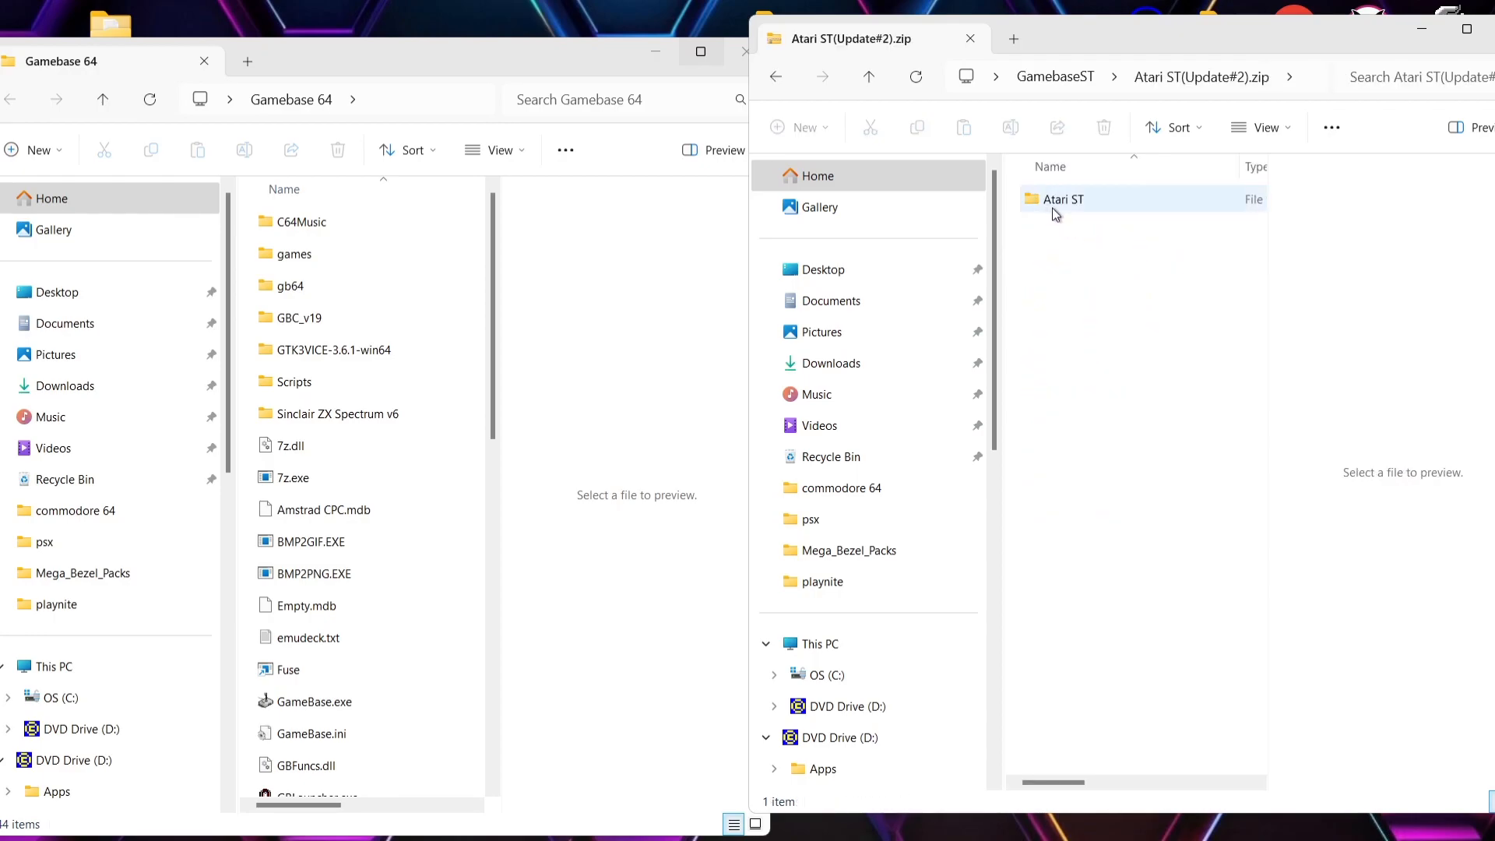
left_click_drag(1053, 207, 243, 243)
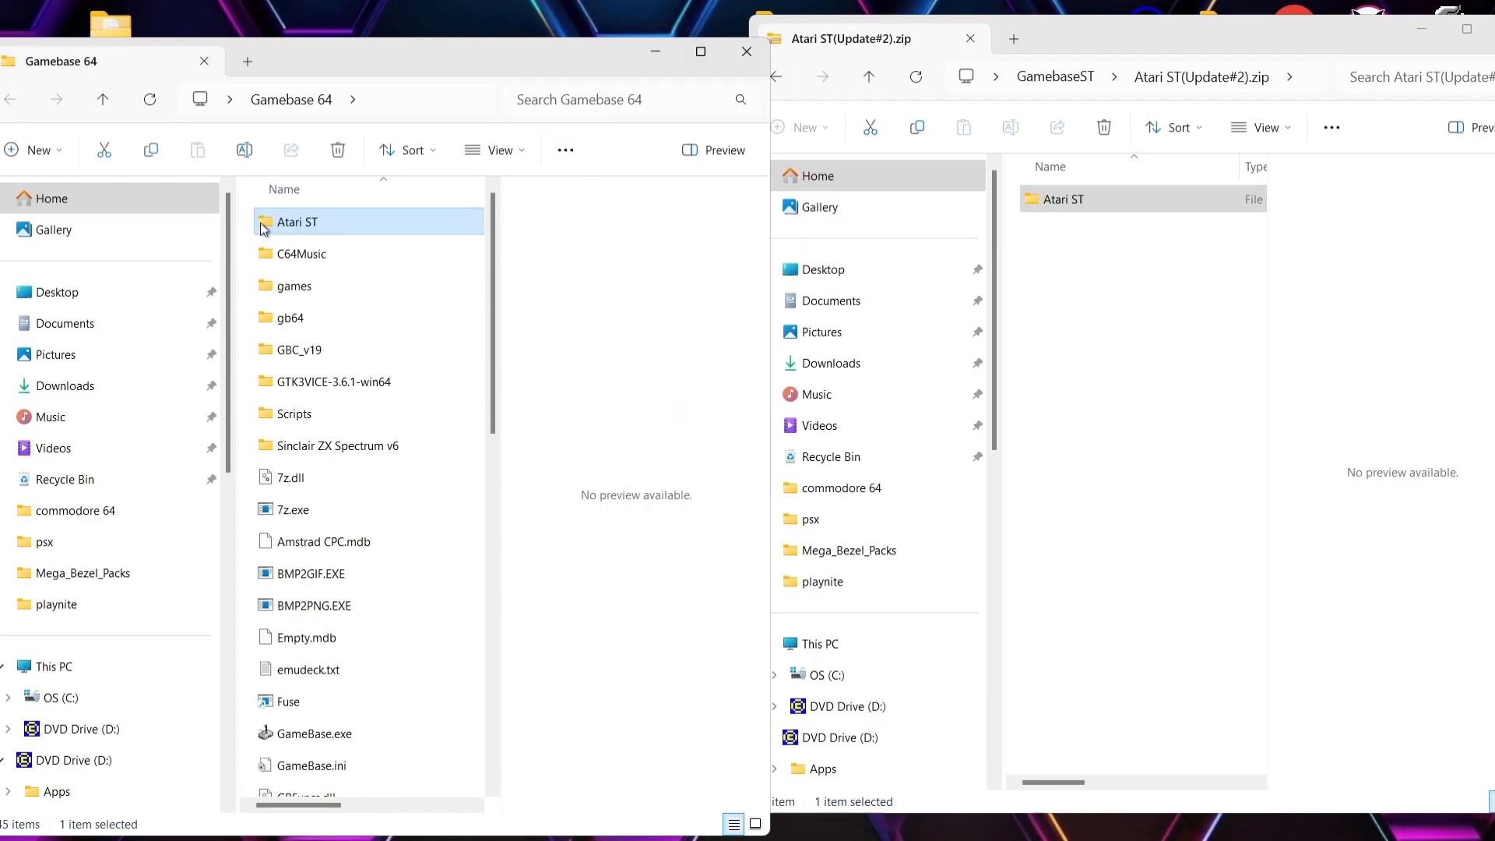
mouse_move(330, 220)
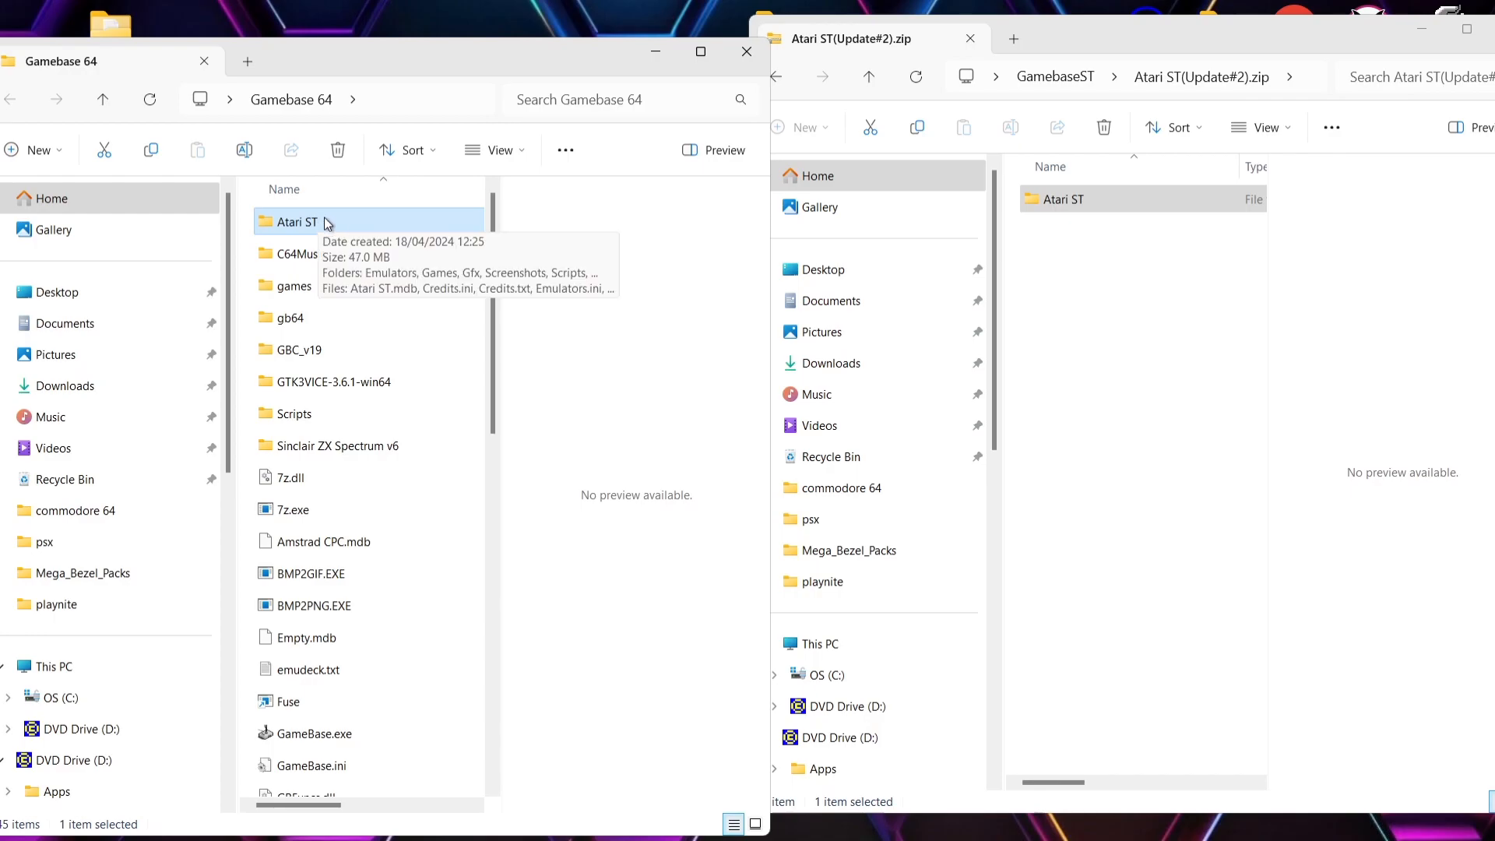
double_click(334, 220)
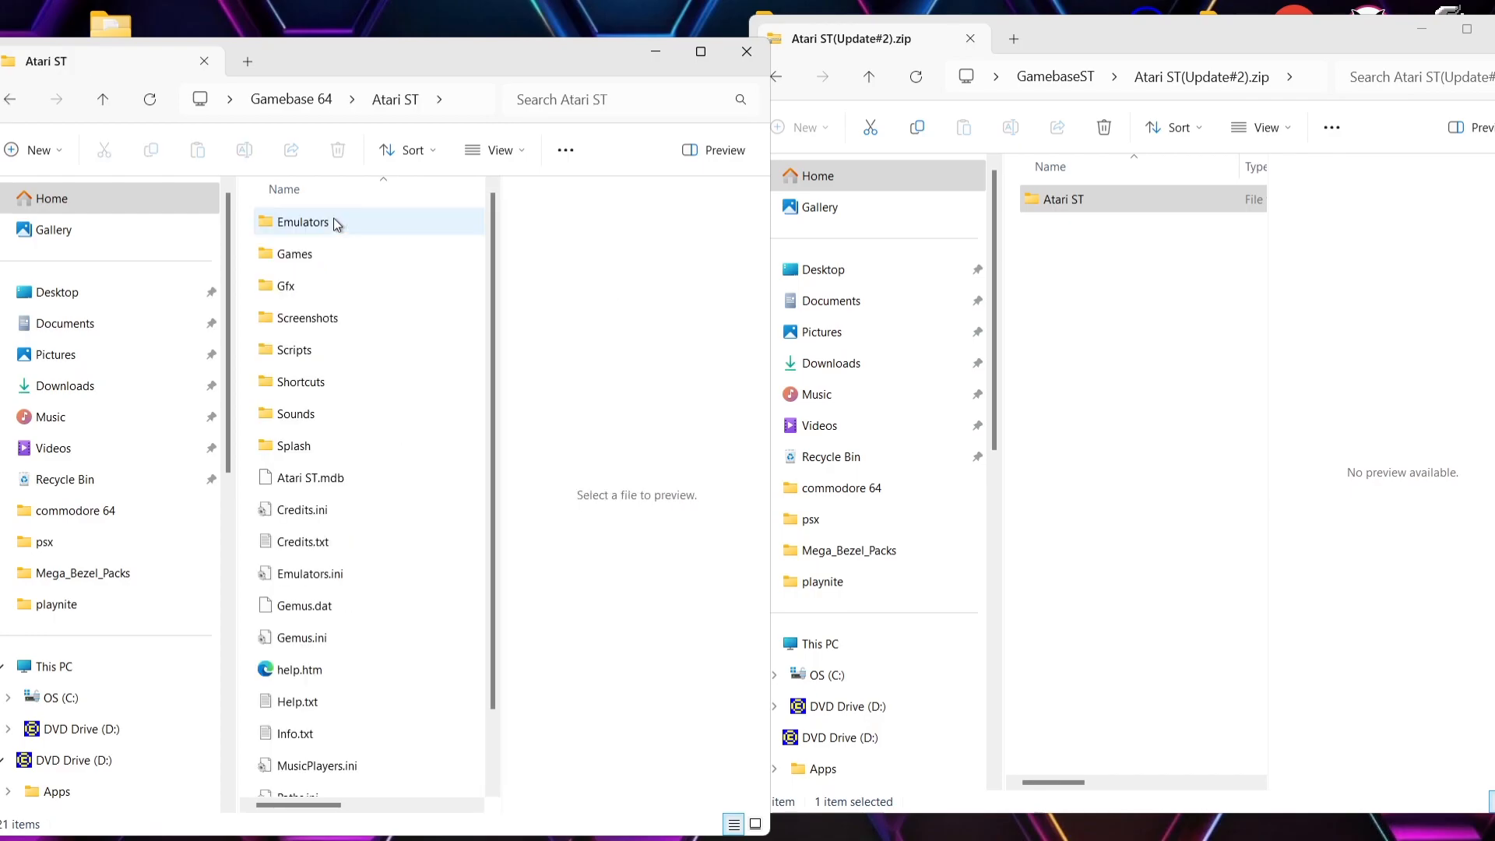
Create a new folder named Extras inside the Atari ST folder of Gamebase 64
right_click(250, 329)
mouse_move(338, 445)
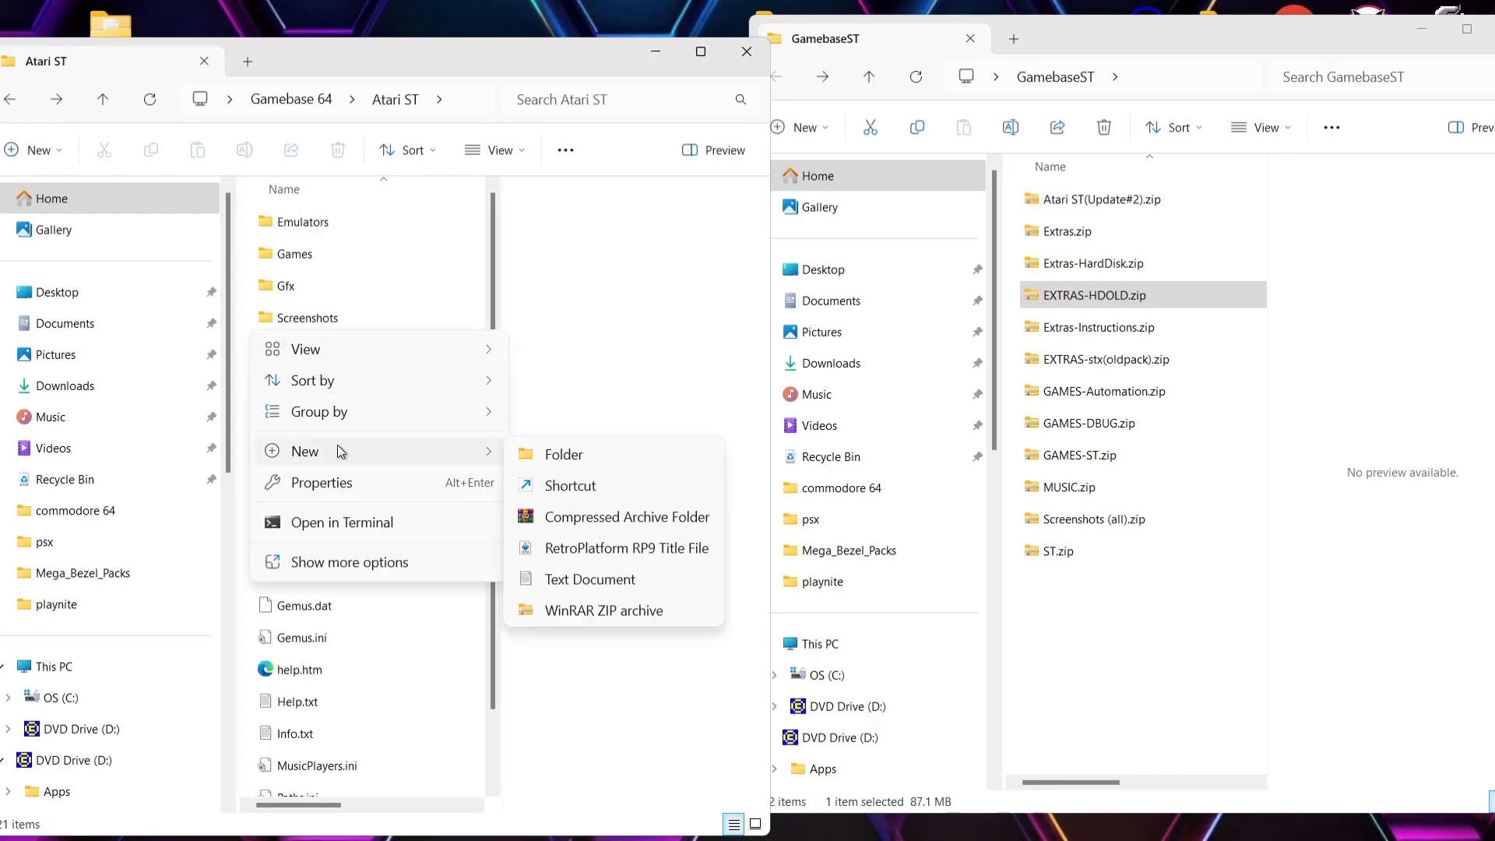
left_click(567, 454)
key("BackSpace")
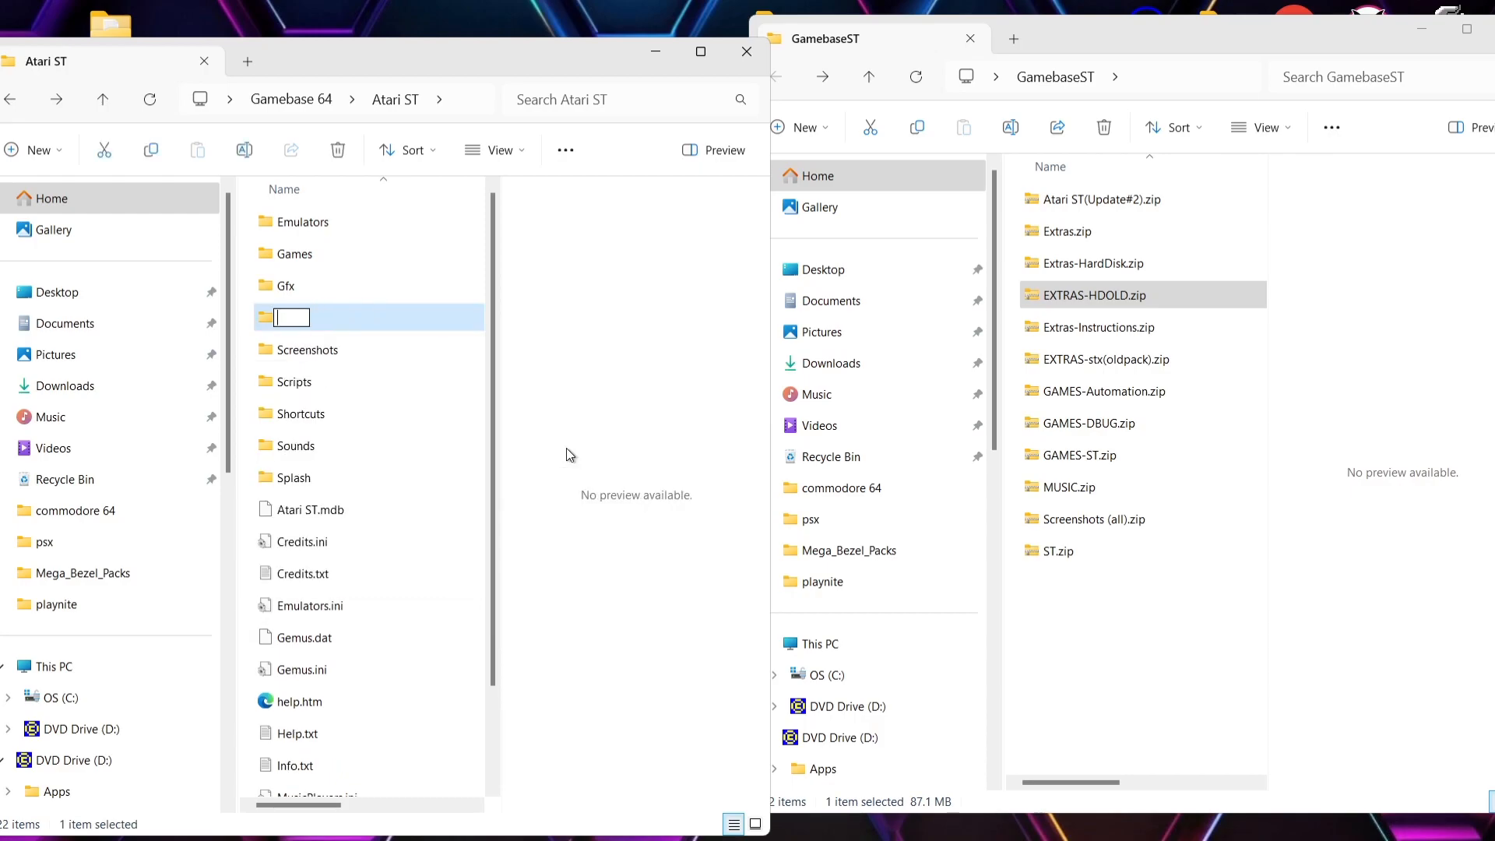
type("Extras")
key("Return")
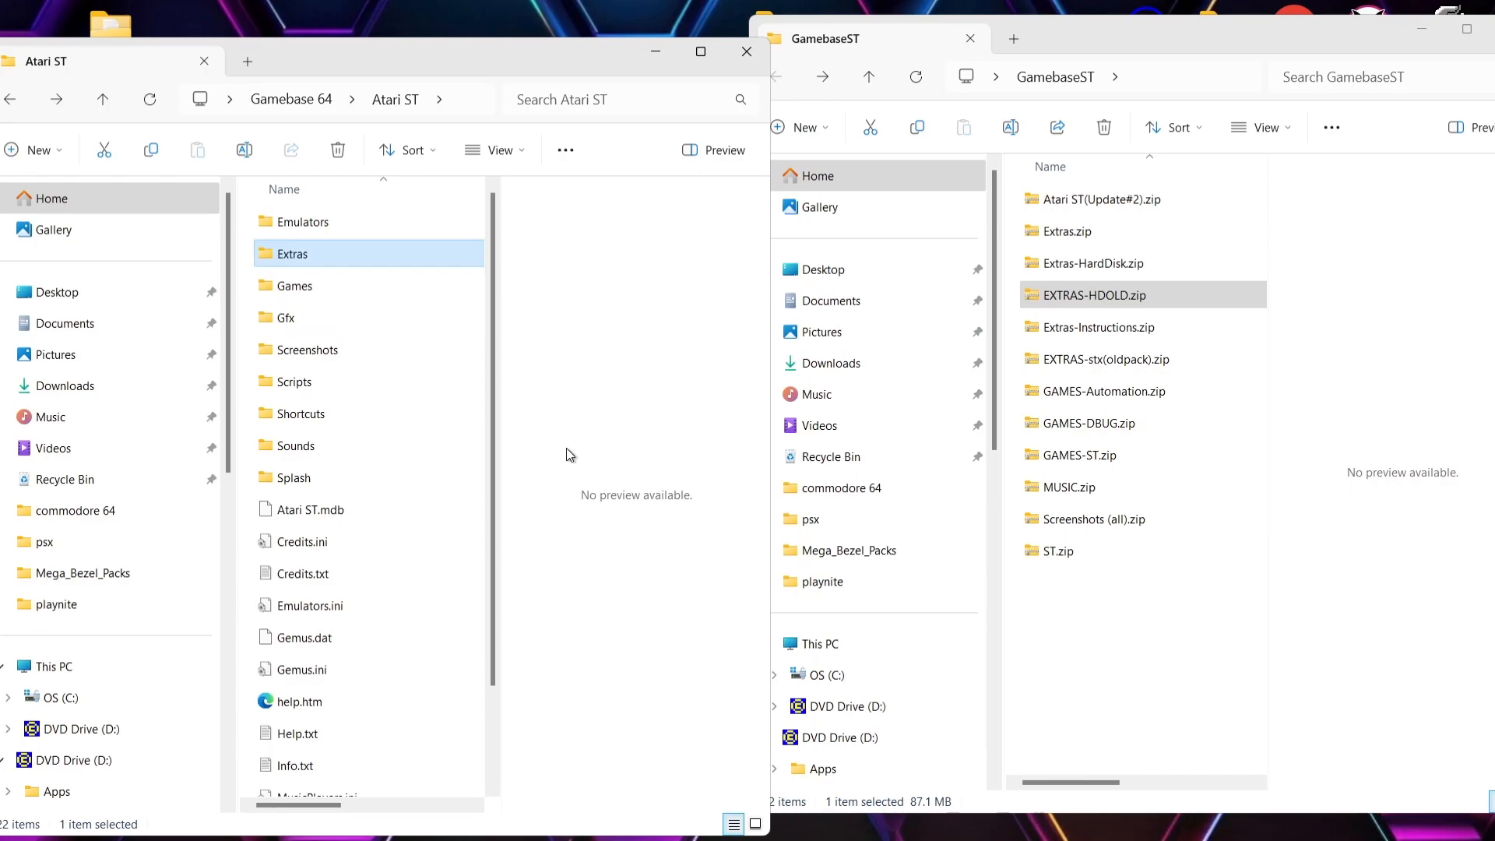
Copy all folders from Extras.zip into the Atari ST Extras folder and return to the GamebaseST archive list
double_click(1081, 237)
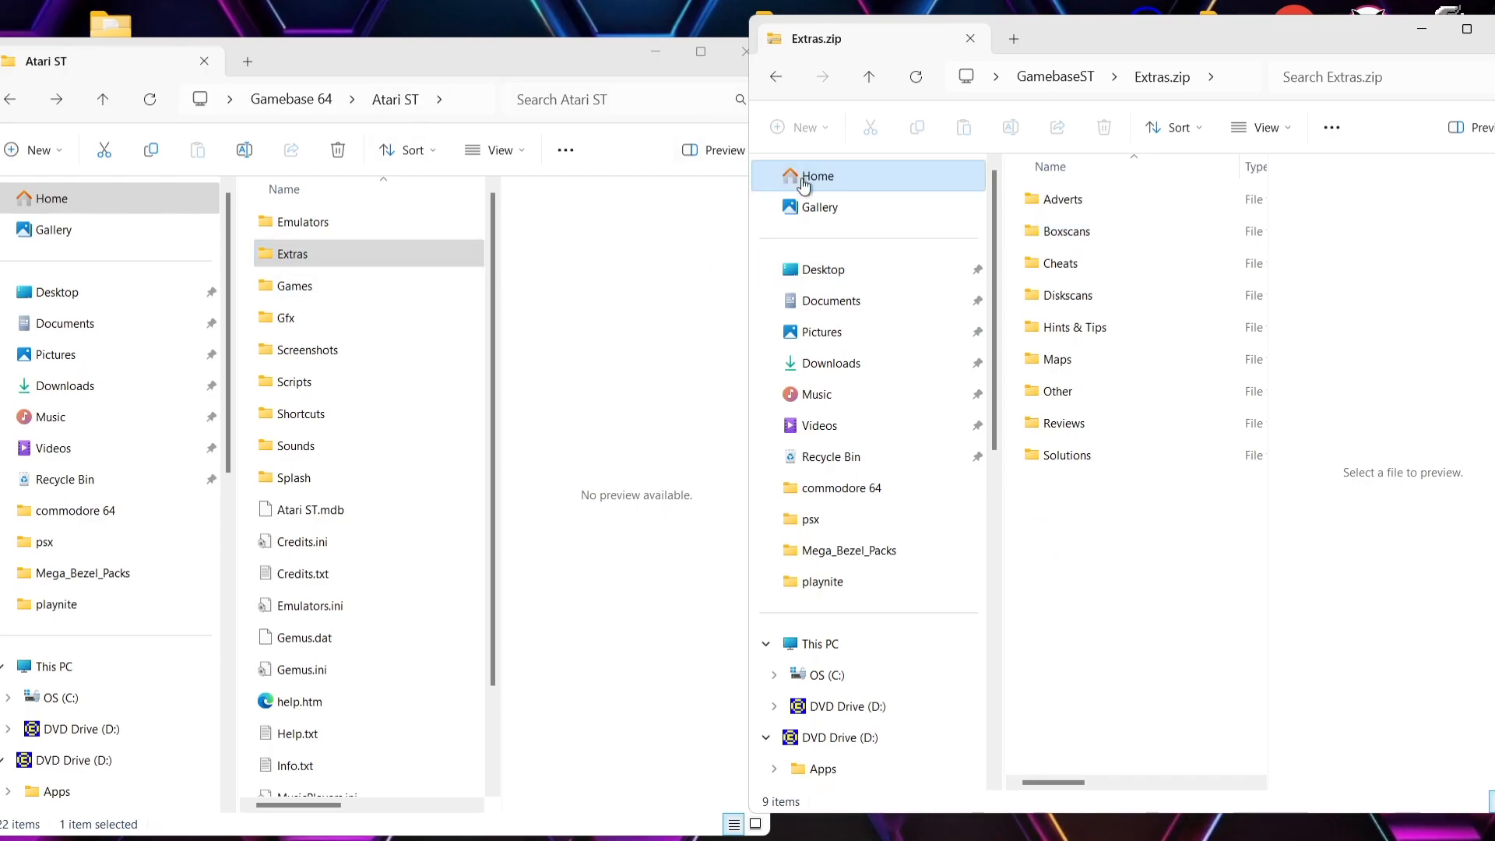
left_click_drag(1113, 535, 349, 259)
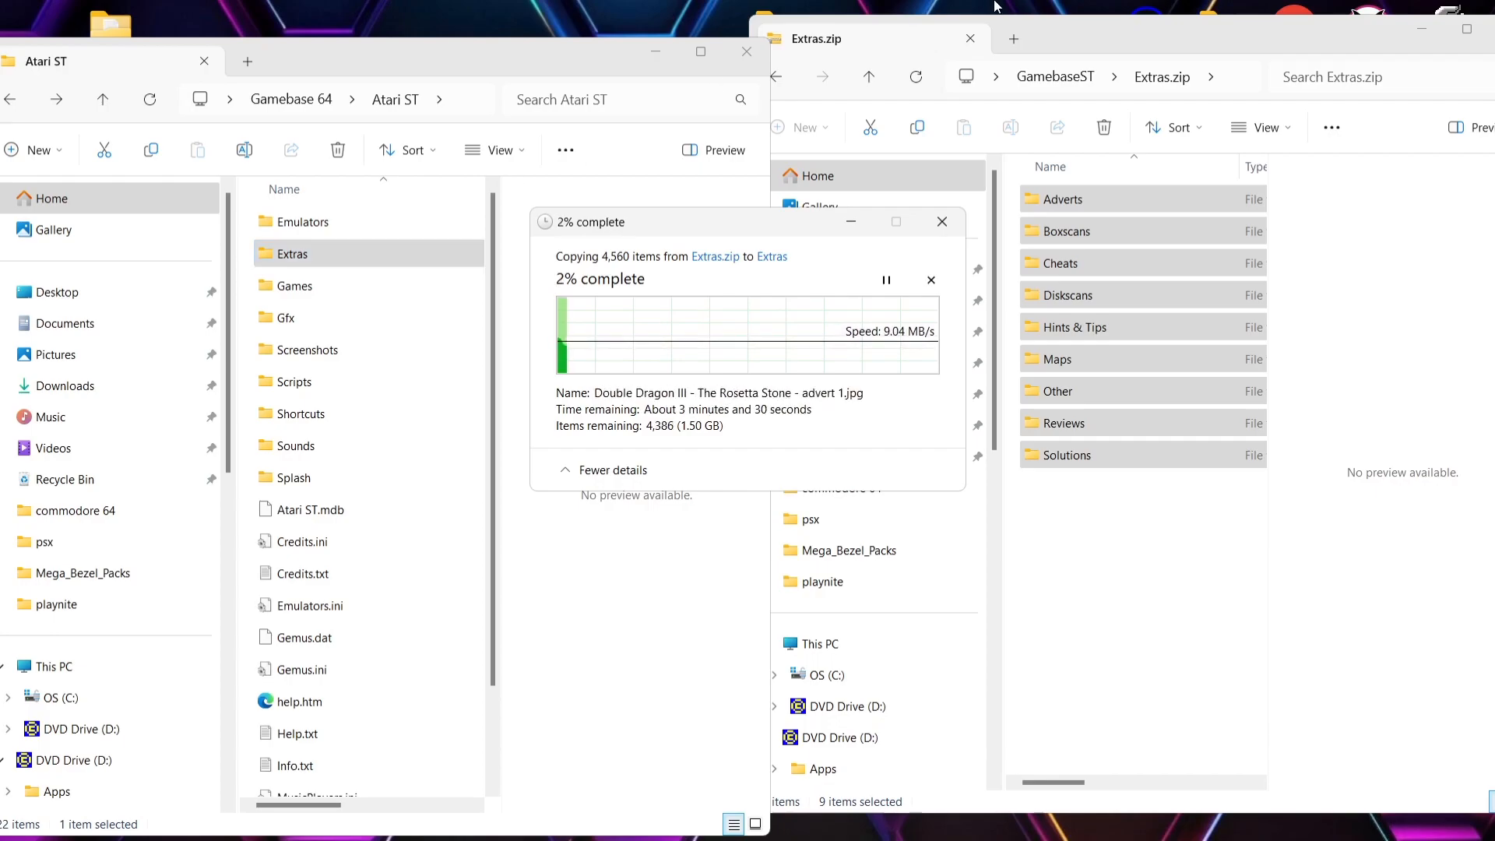
left_click(782, 47)
left_click(782, 83)
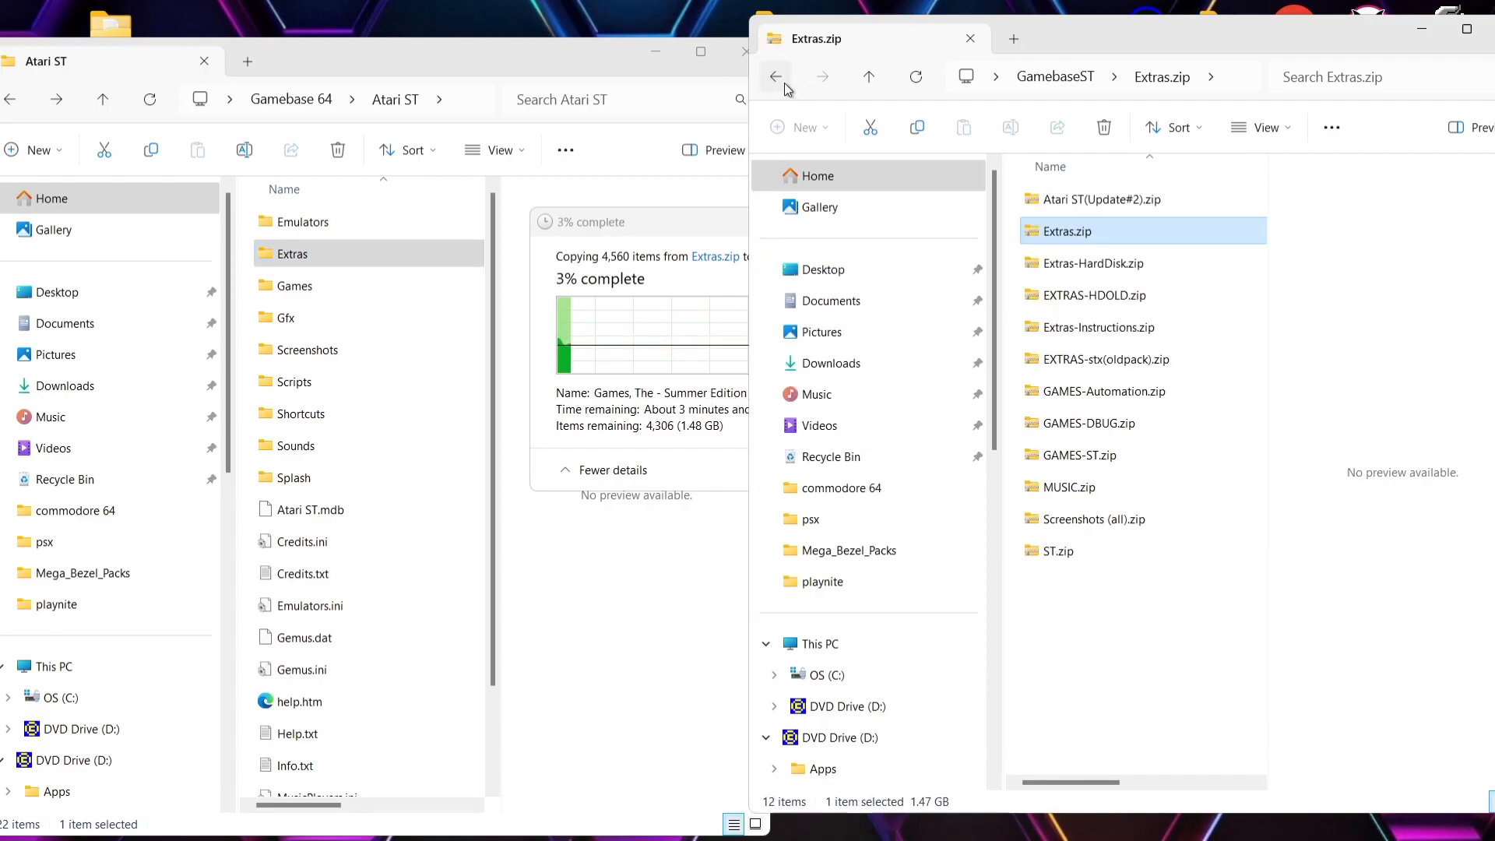
Copy the HardDisk folder from Extras-HardDisk.zip into the Extras folder and return to the GamebaseST archive list
mouse_move(1150, 270)
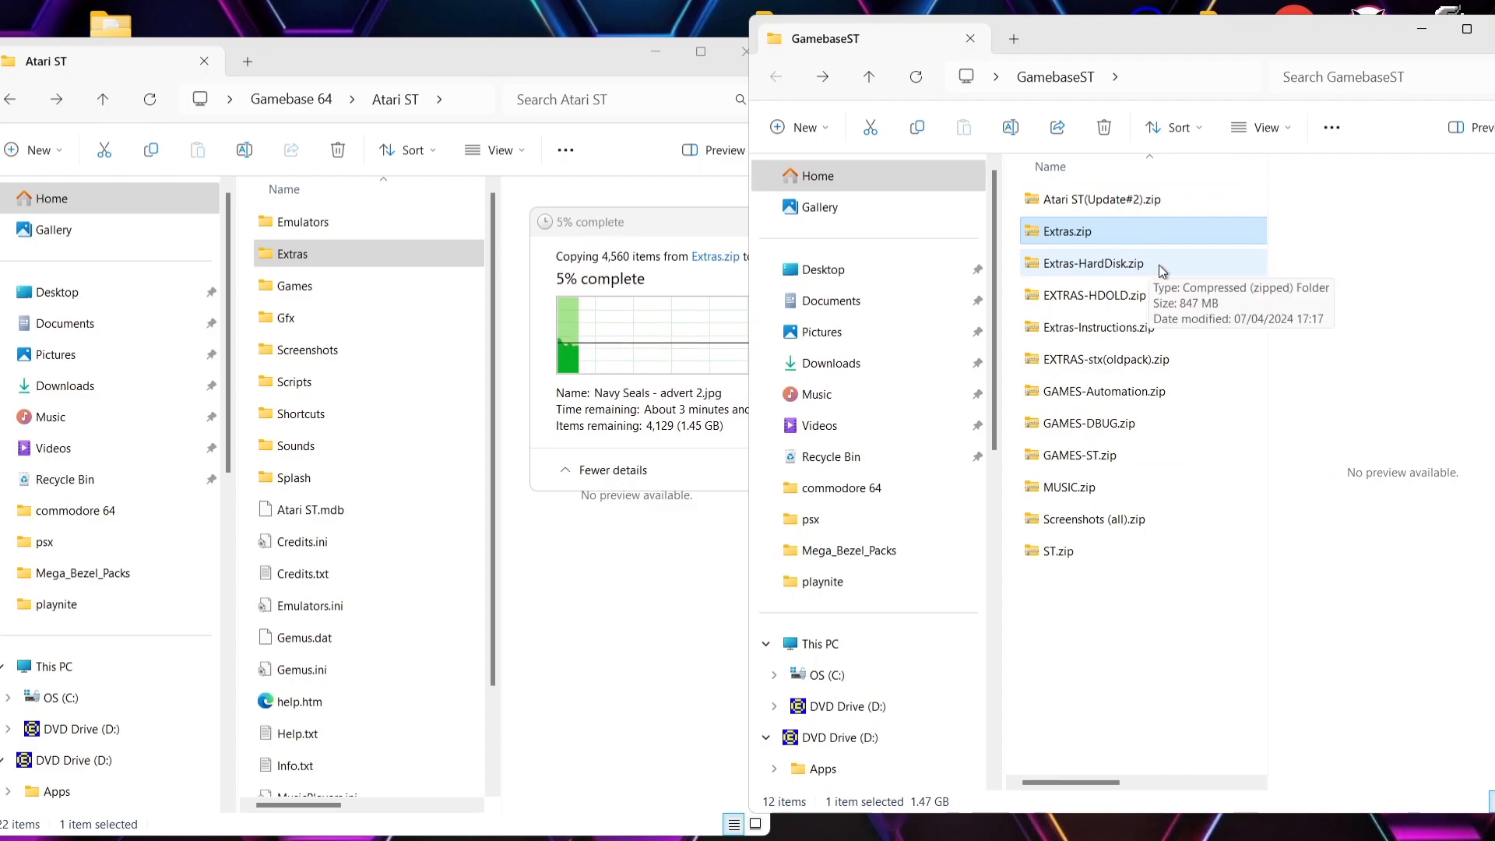
double_click(1160, 267)
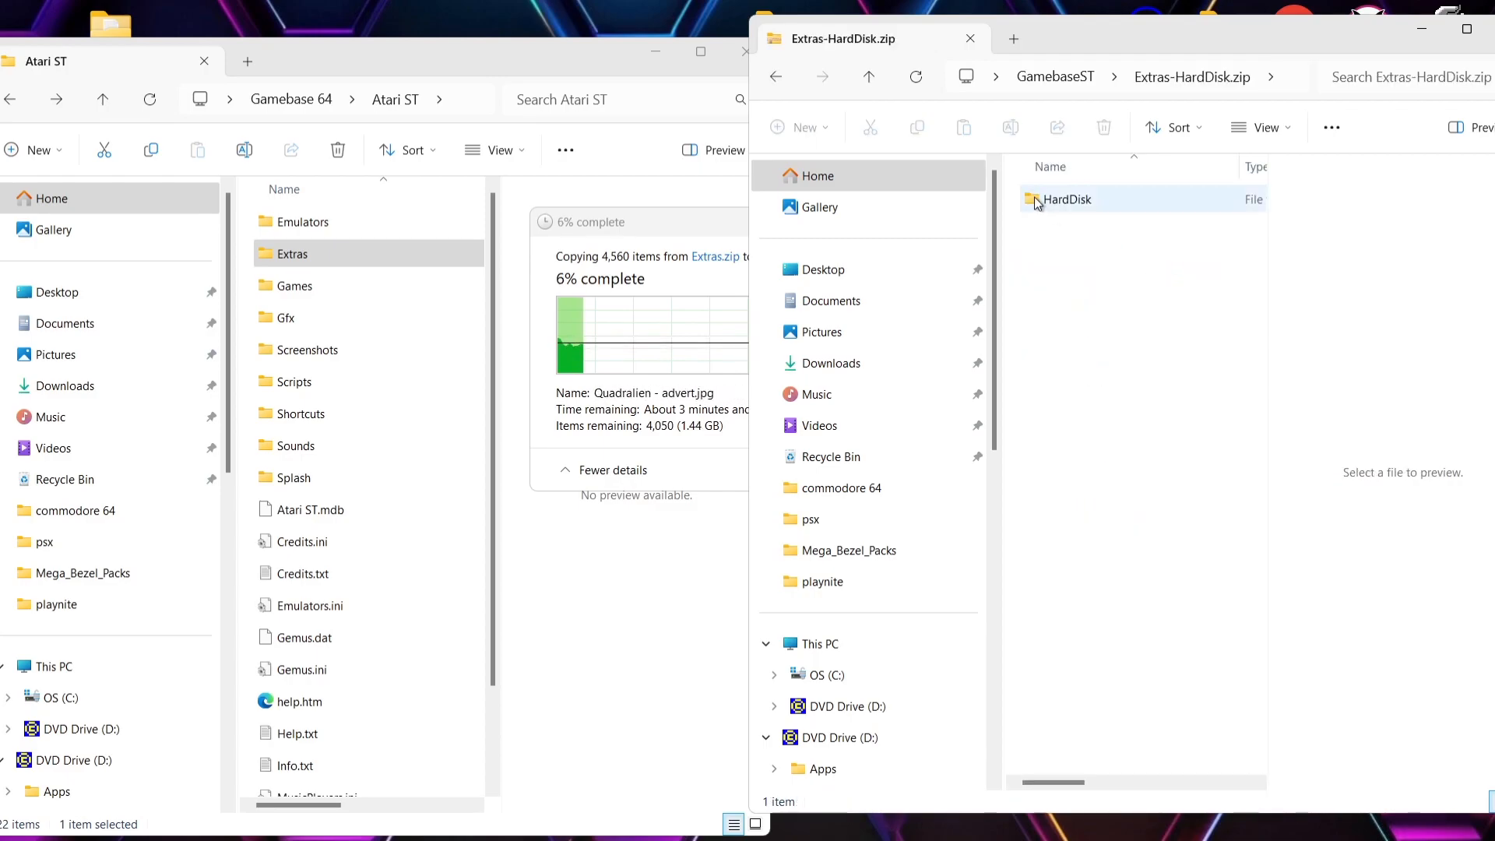
left_click_drag(1036, 202, 320, 264)
left_click_drag(327, 805, 298, 806)
left_click(792, 235)
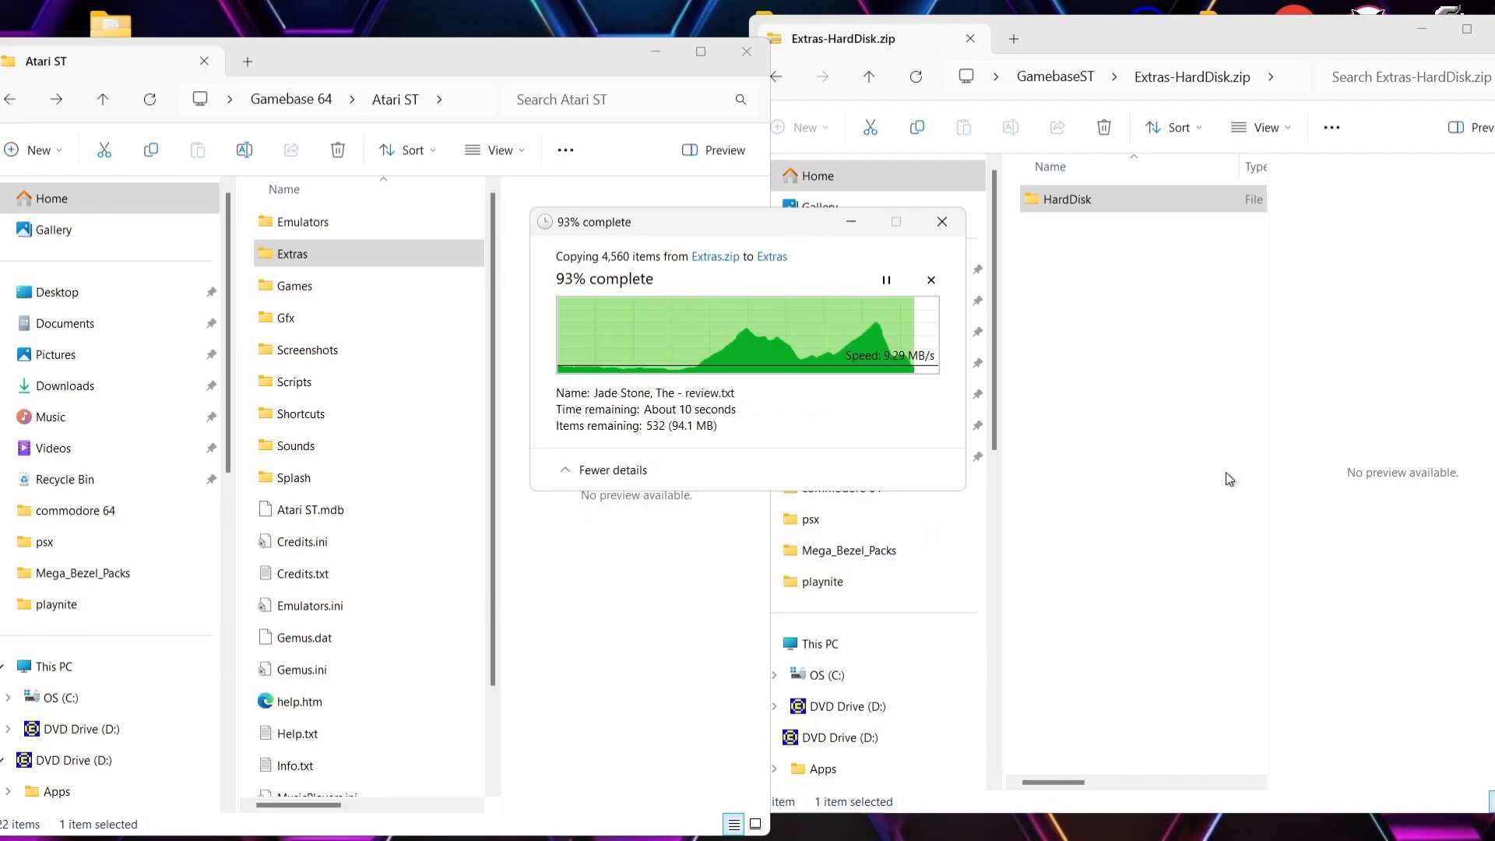
left_click(1072, 33)
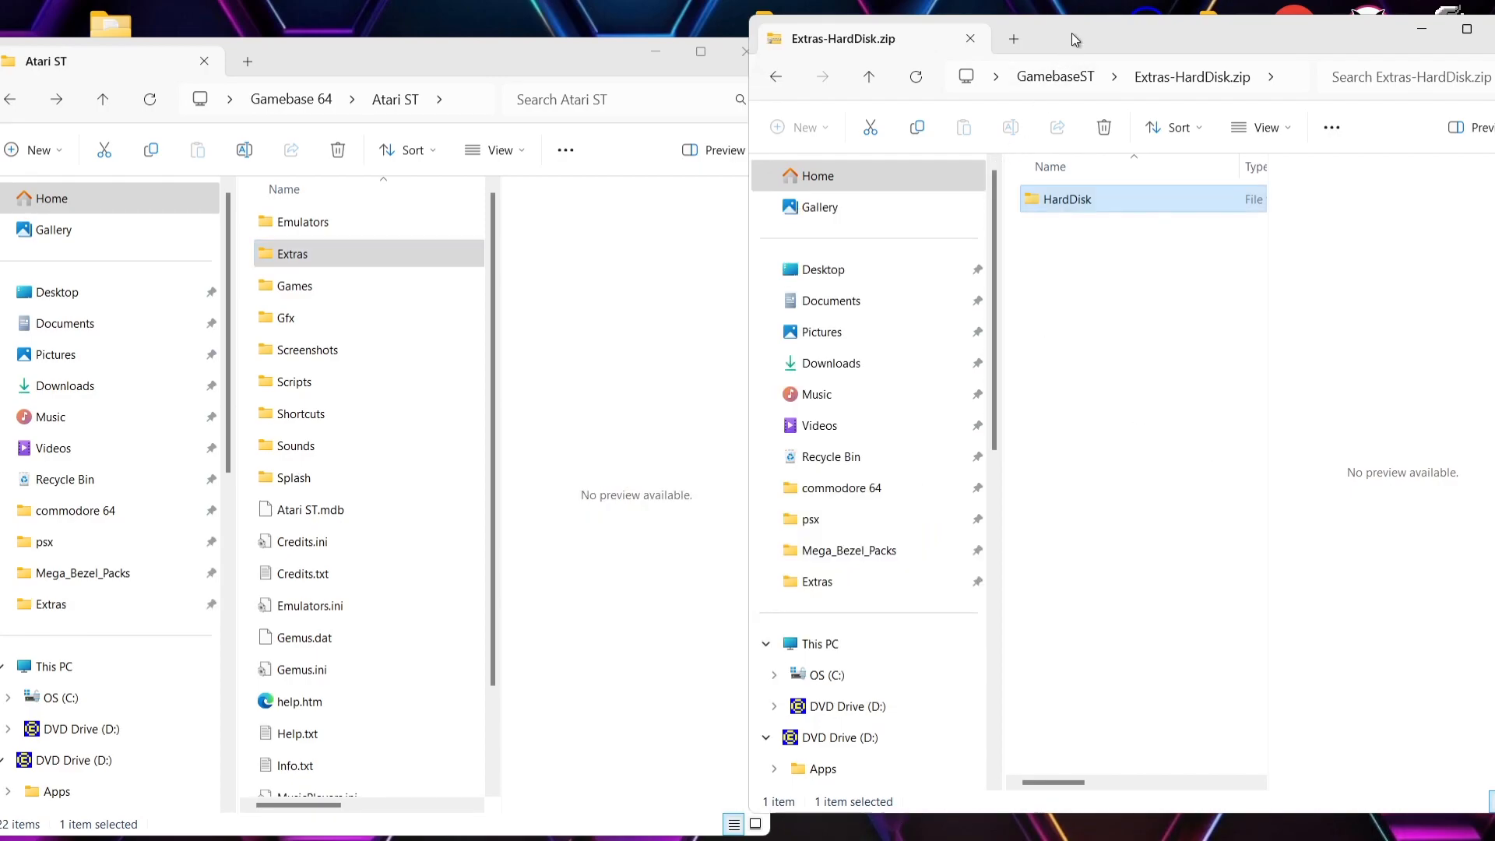
left_click(782, 81)
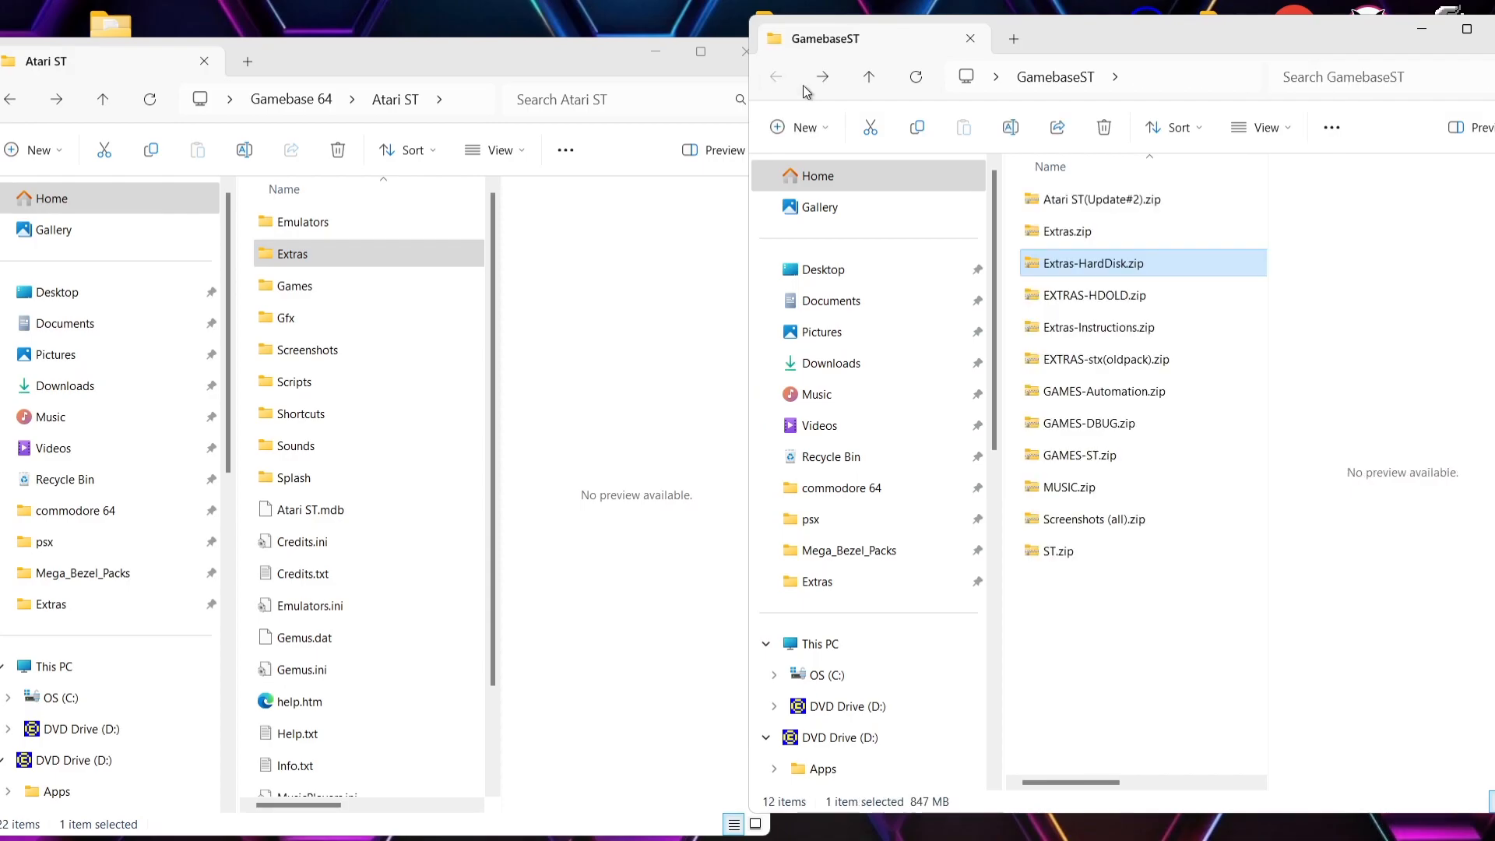
Copy the HDOLD folder from EXTRAS-HDOLD.zip into the Extras folder and return to the GamebaseST archive list
double_click(1148, 312)
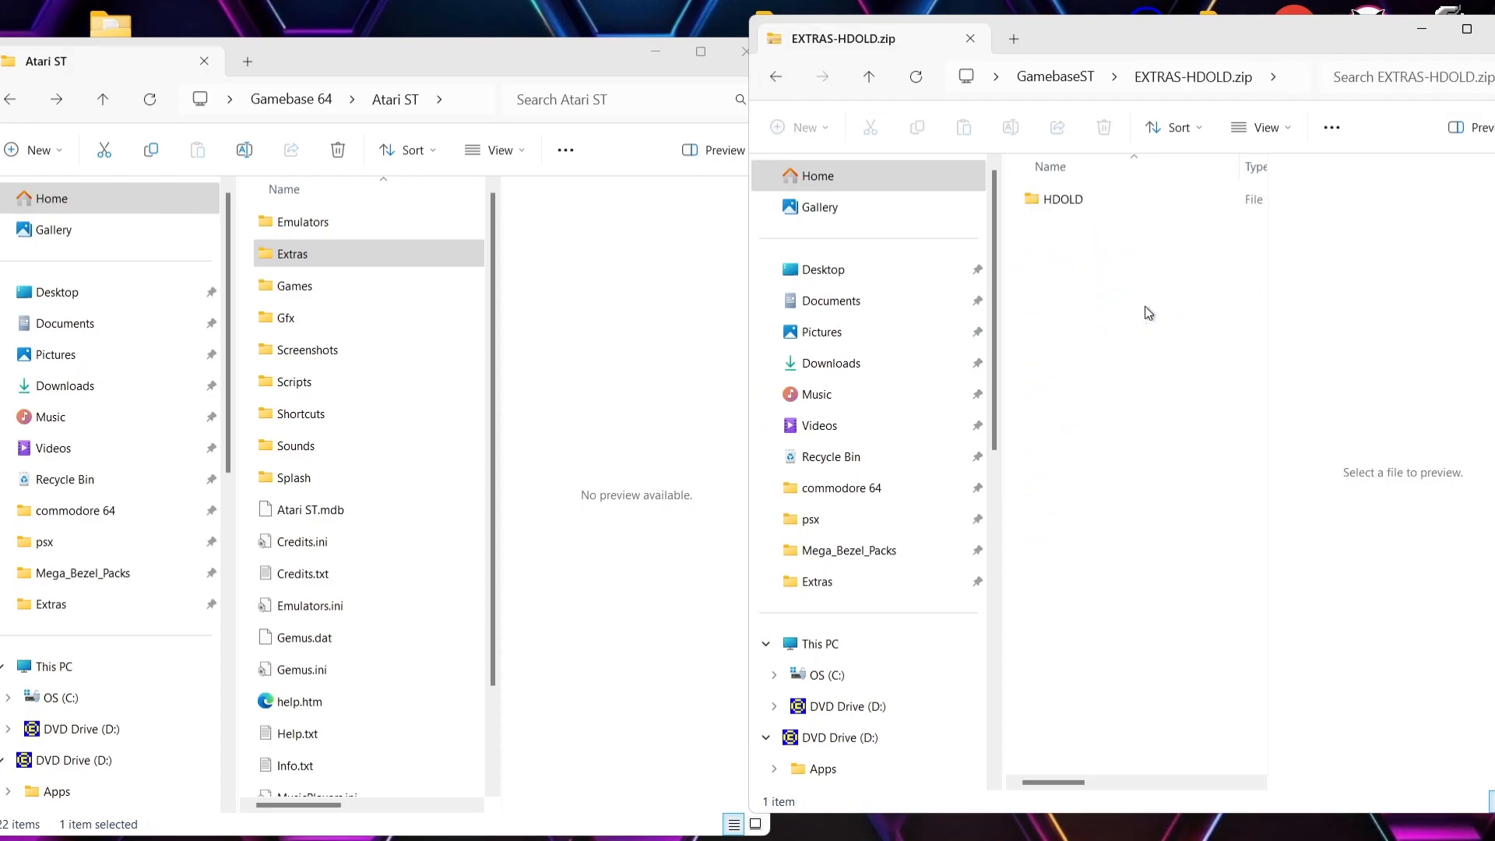
left_click_drag(1065, 204, 357, 253)
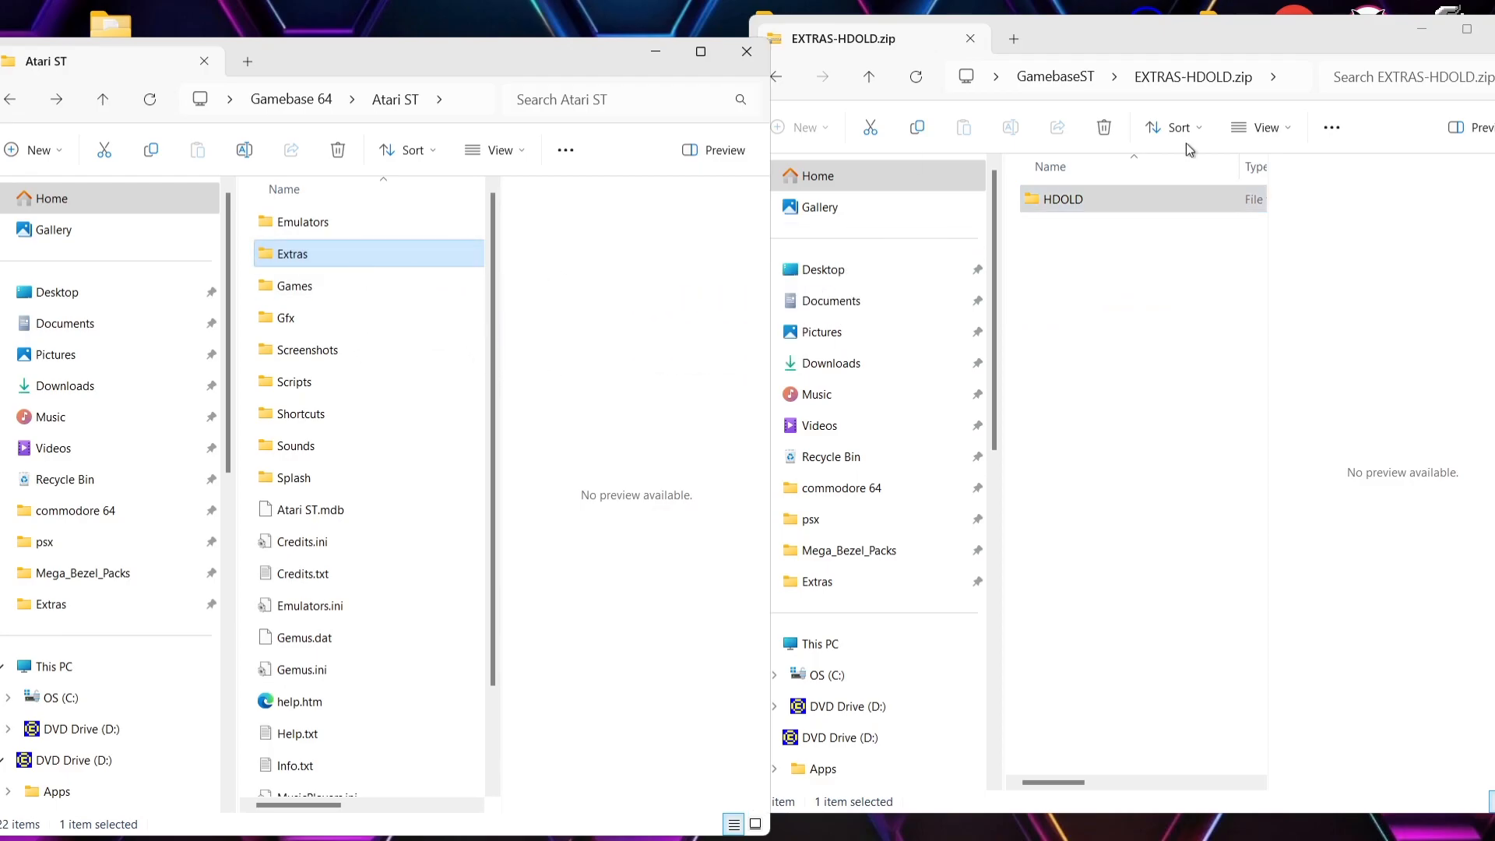
left_click(790, 148)
left_click(775, 76)
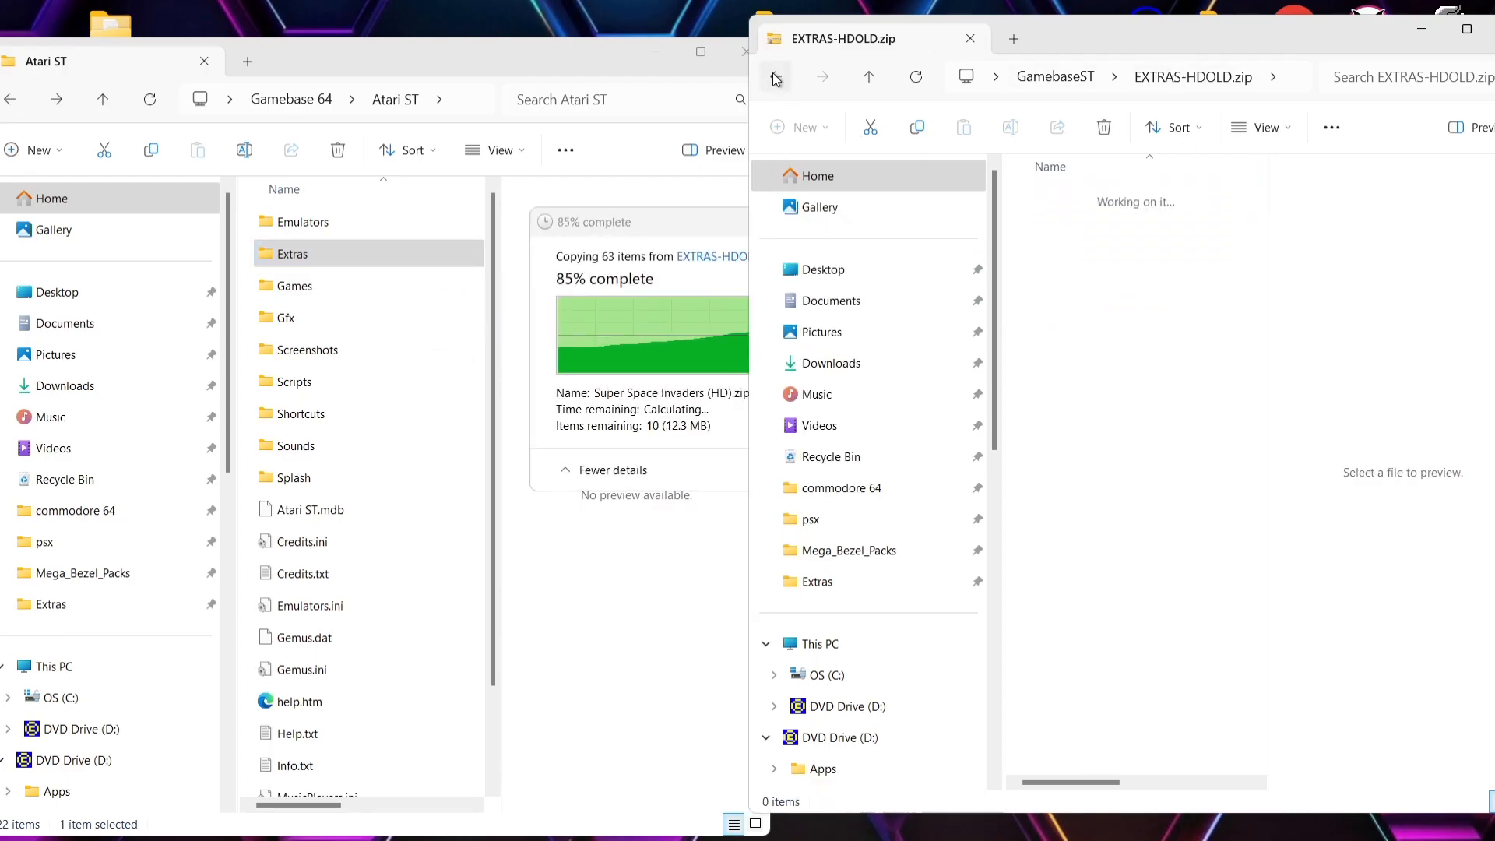
Copy the Instructions folder from Extras-Instructions.zip into the Atari ST Extras folder
left_click(1152, 334)
double_click(1153, 343)
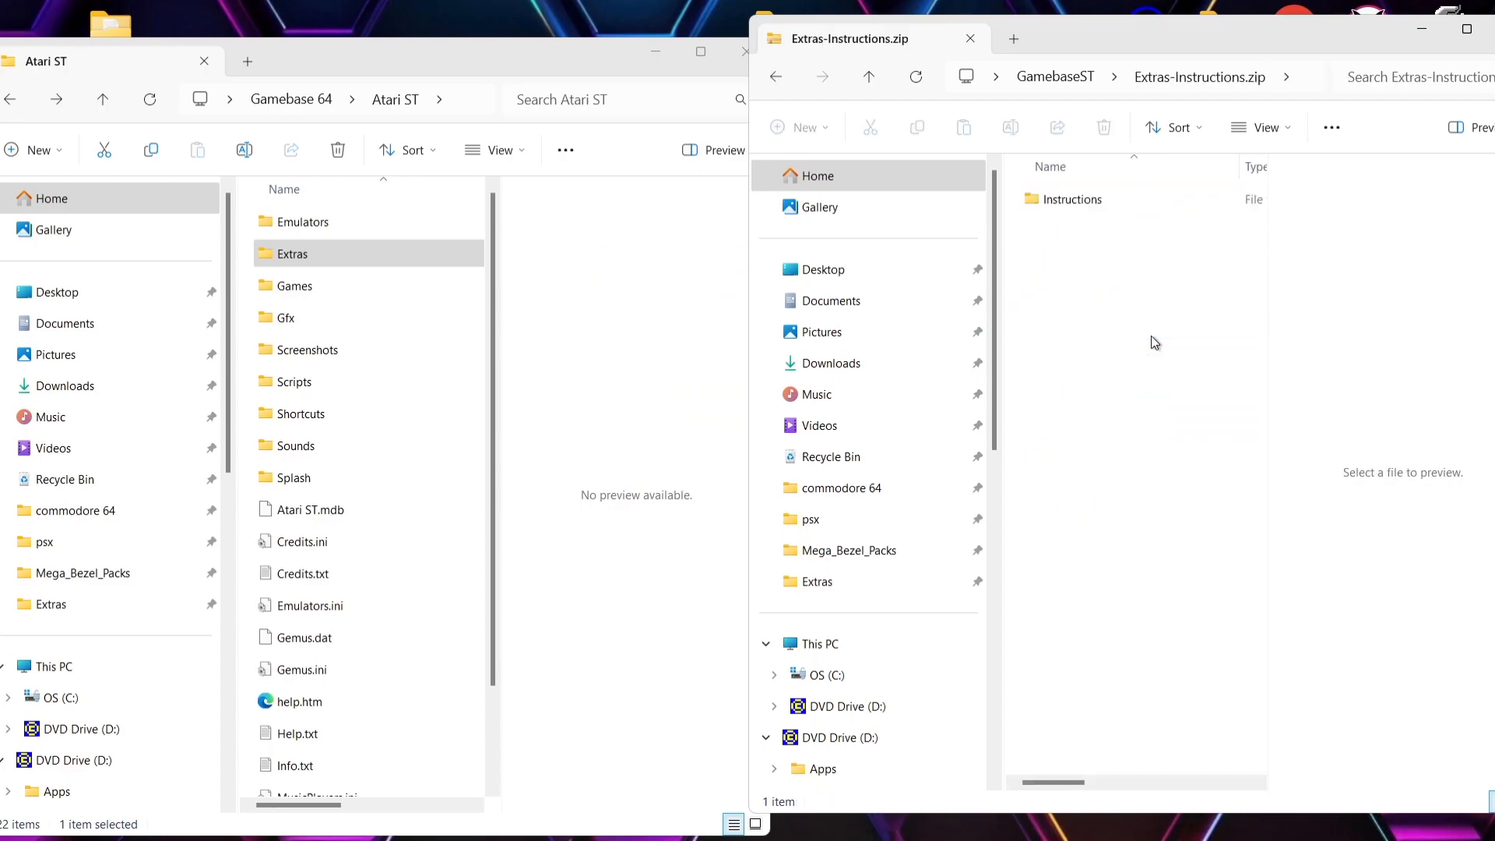
left_click_drag(668, 274, 348, 251)
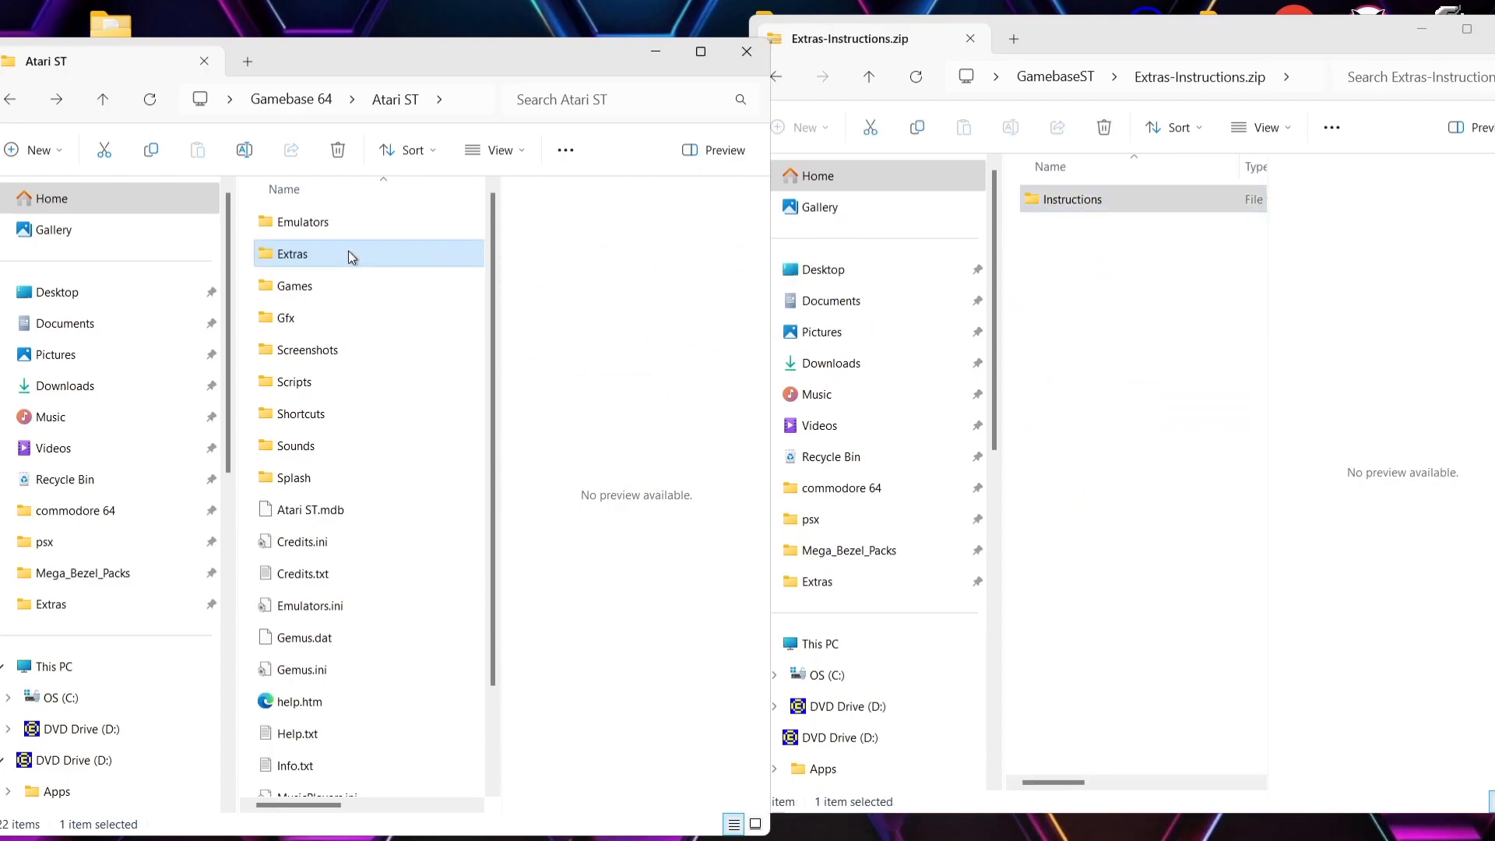
Copy the stx folder from EXTRAS-stx(oldpack).zip into the Atari ST Extras folder and return to the GamebaseST archive list
left_click(1188, 37)
left_click(775, 76)
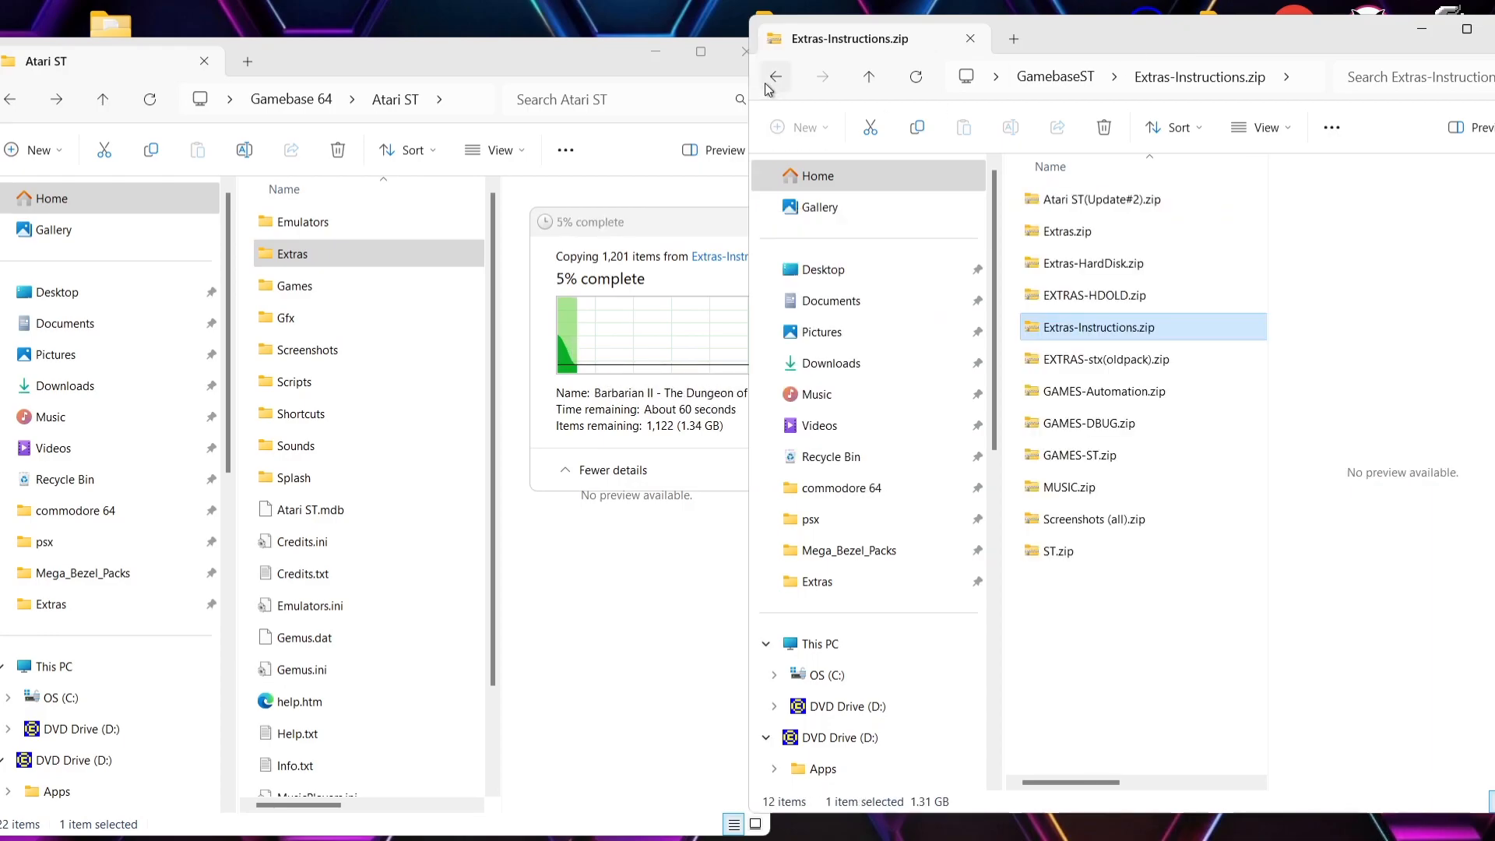
double_click(1098, 368)
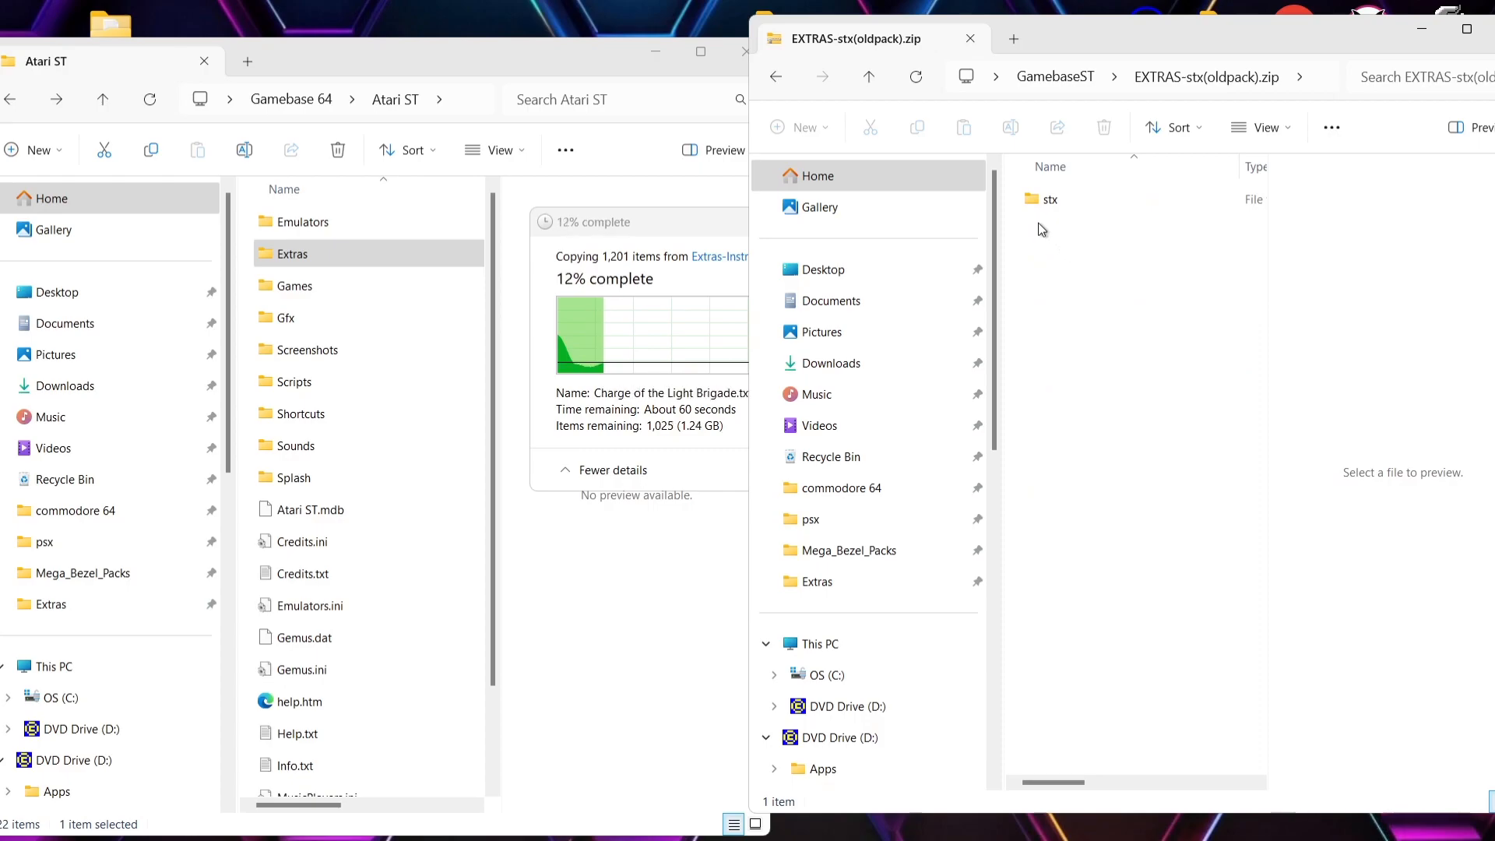
left_click(1051, 201)
left_click_drag(1052, 203, 330, 259)
left_click(1095, 36)
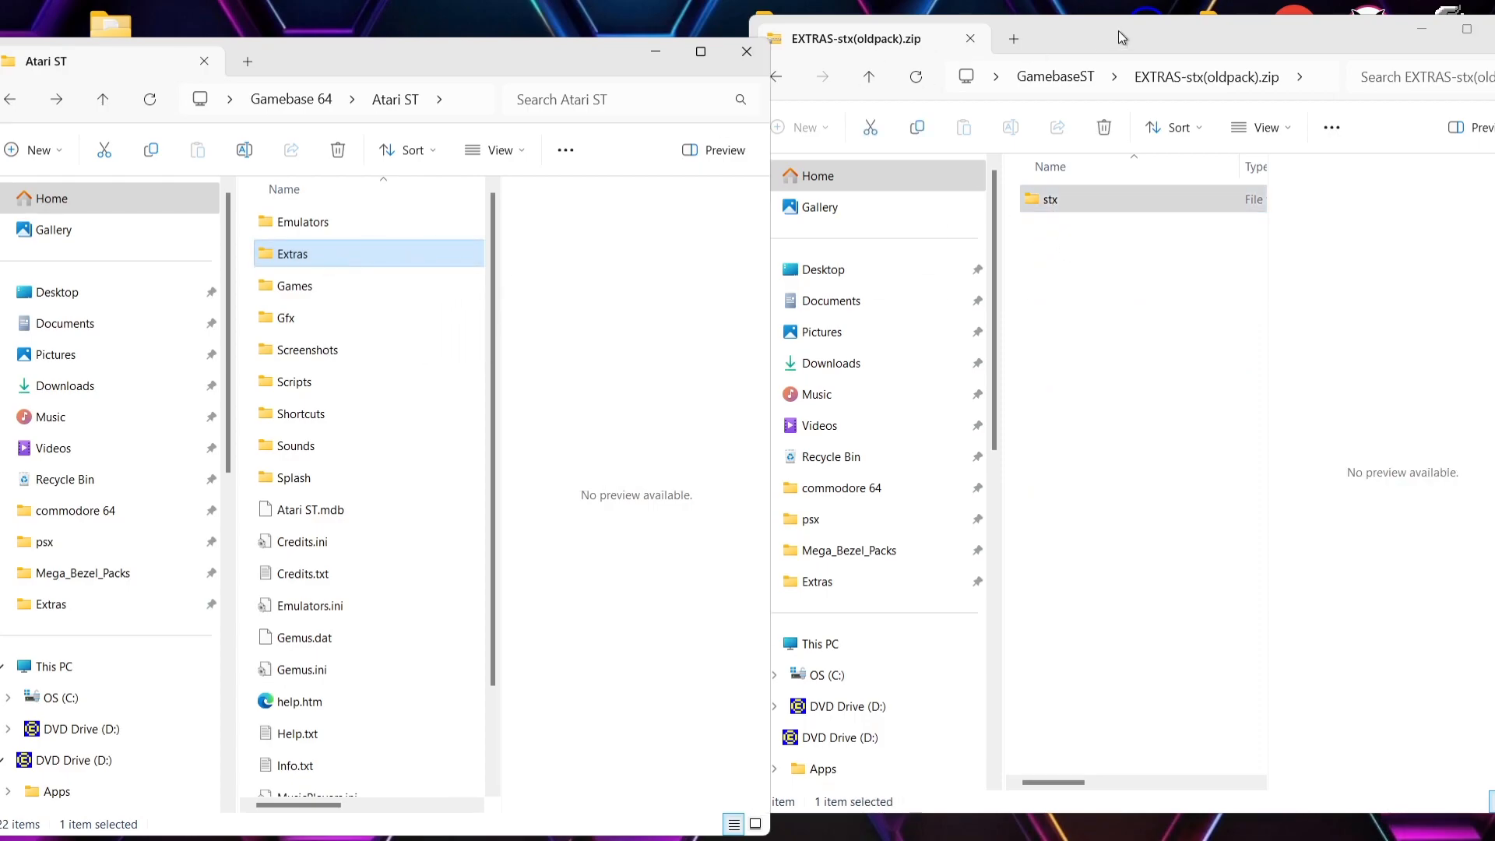
key("alt+Left")
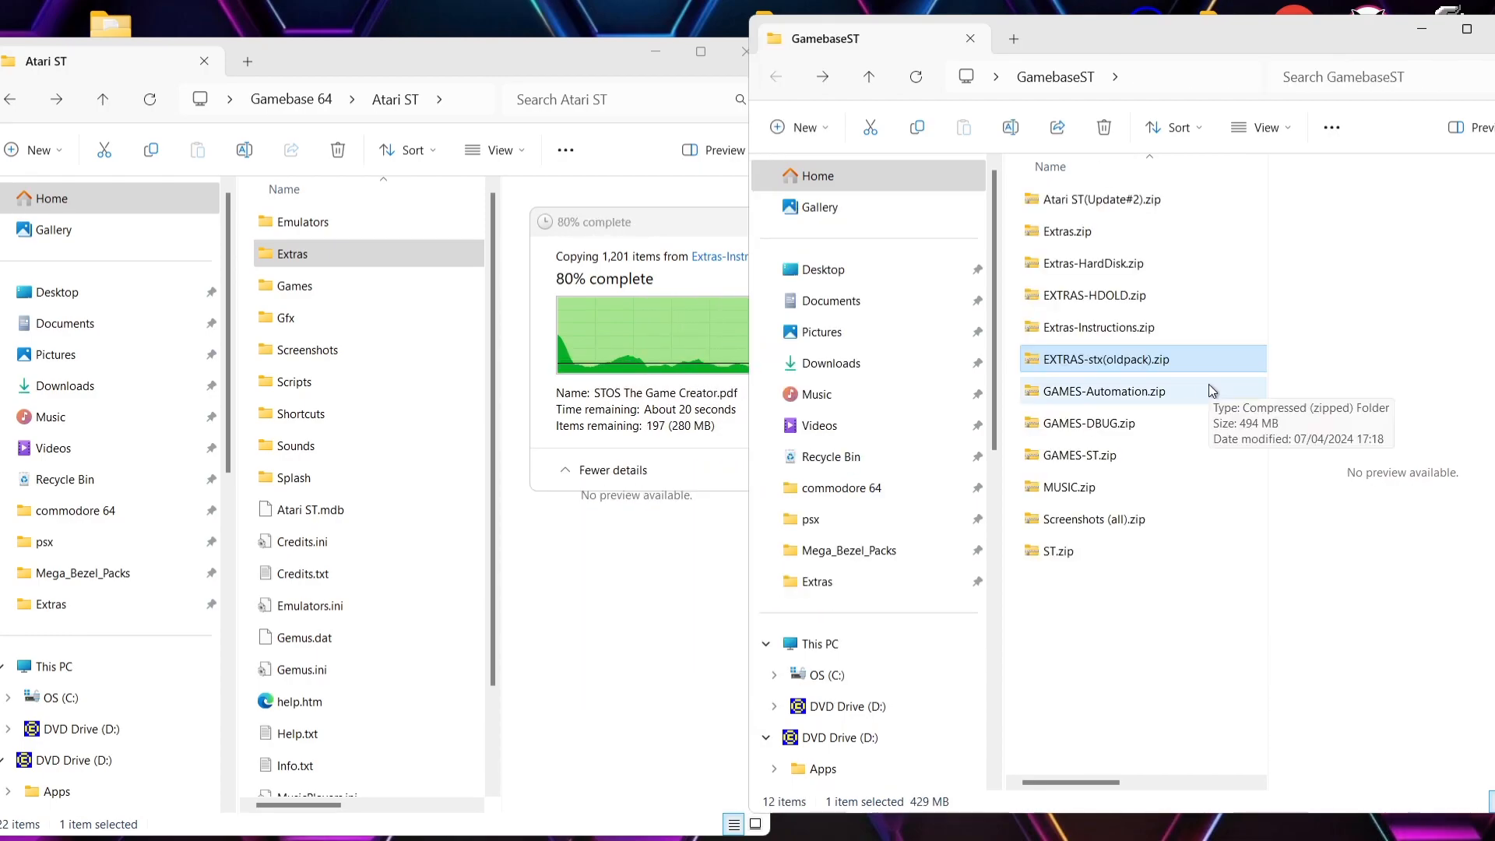
Copy the Automation folder from GAMES-Automation.zip into the Atari ST Games folder and return to the GamebaseST archive list
double_click(1149, 397)
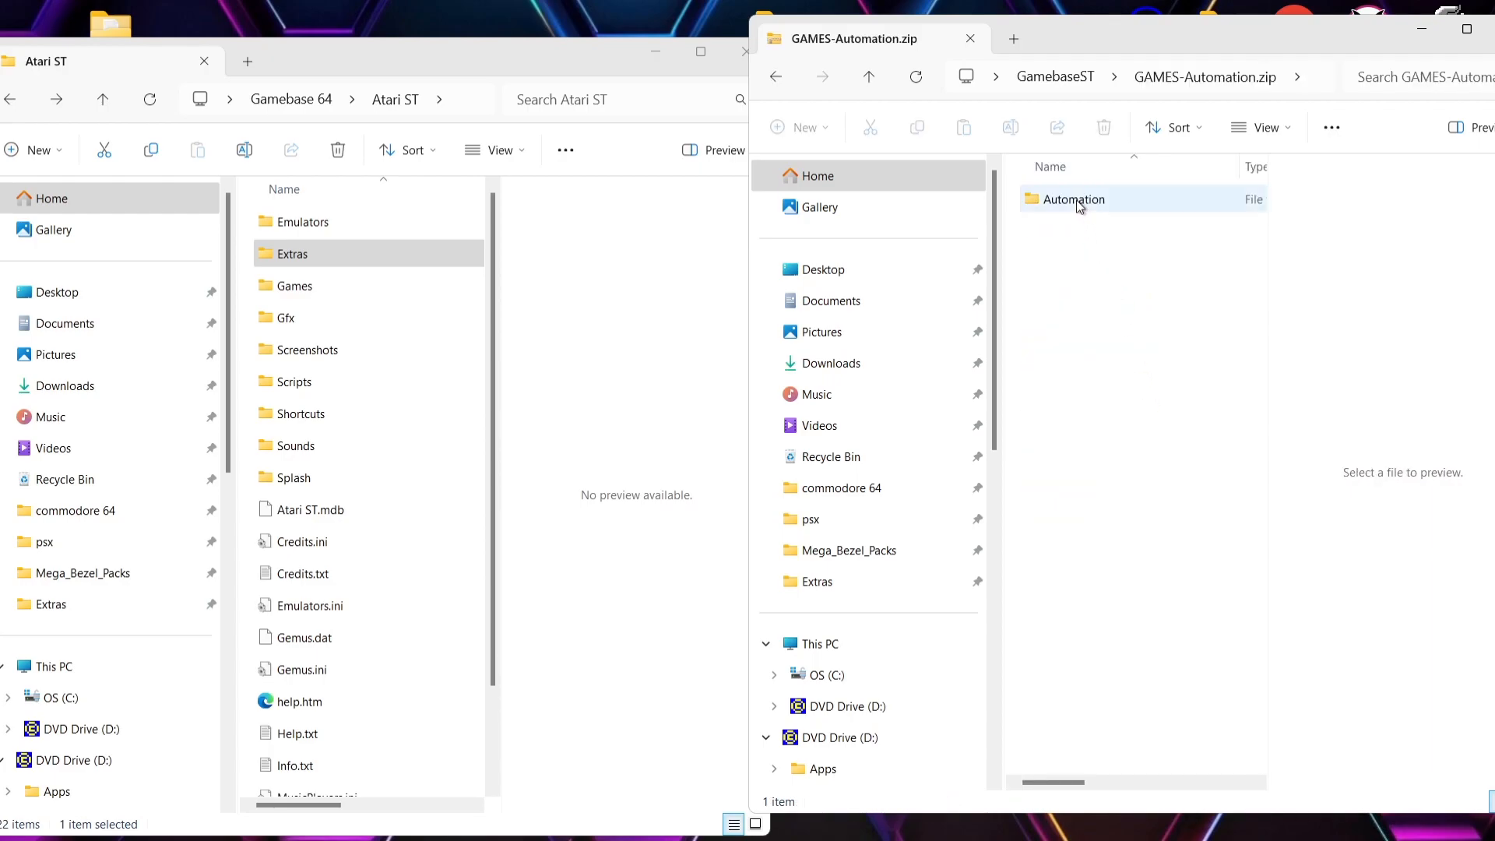
left_click(1079, 206)
left_click_drag(1079, 206, 358, 288)
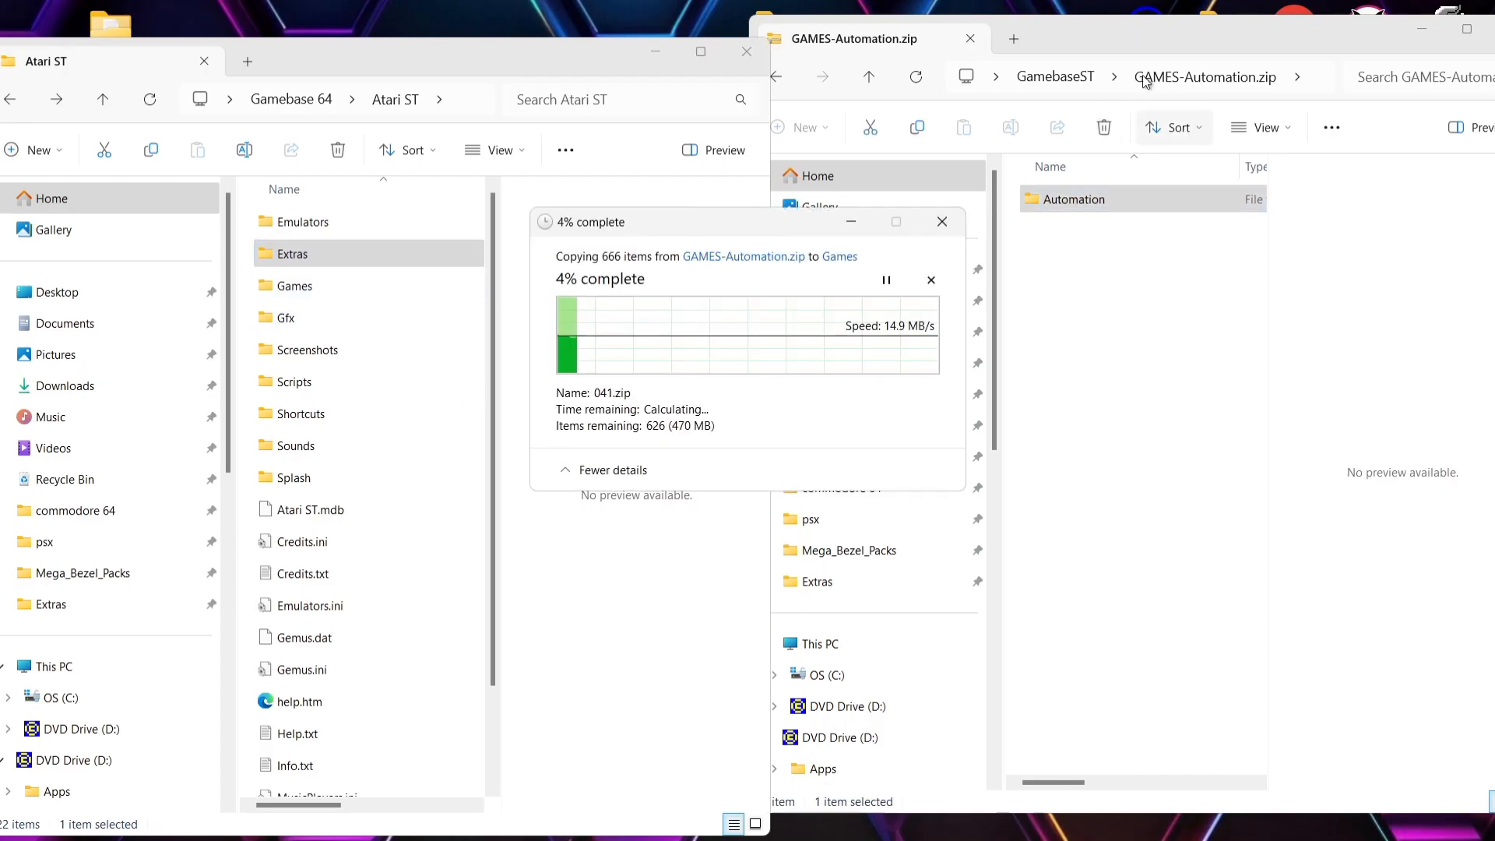
left_click(1065, 31)
left_click(775, 76)
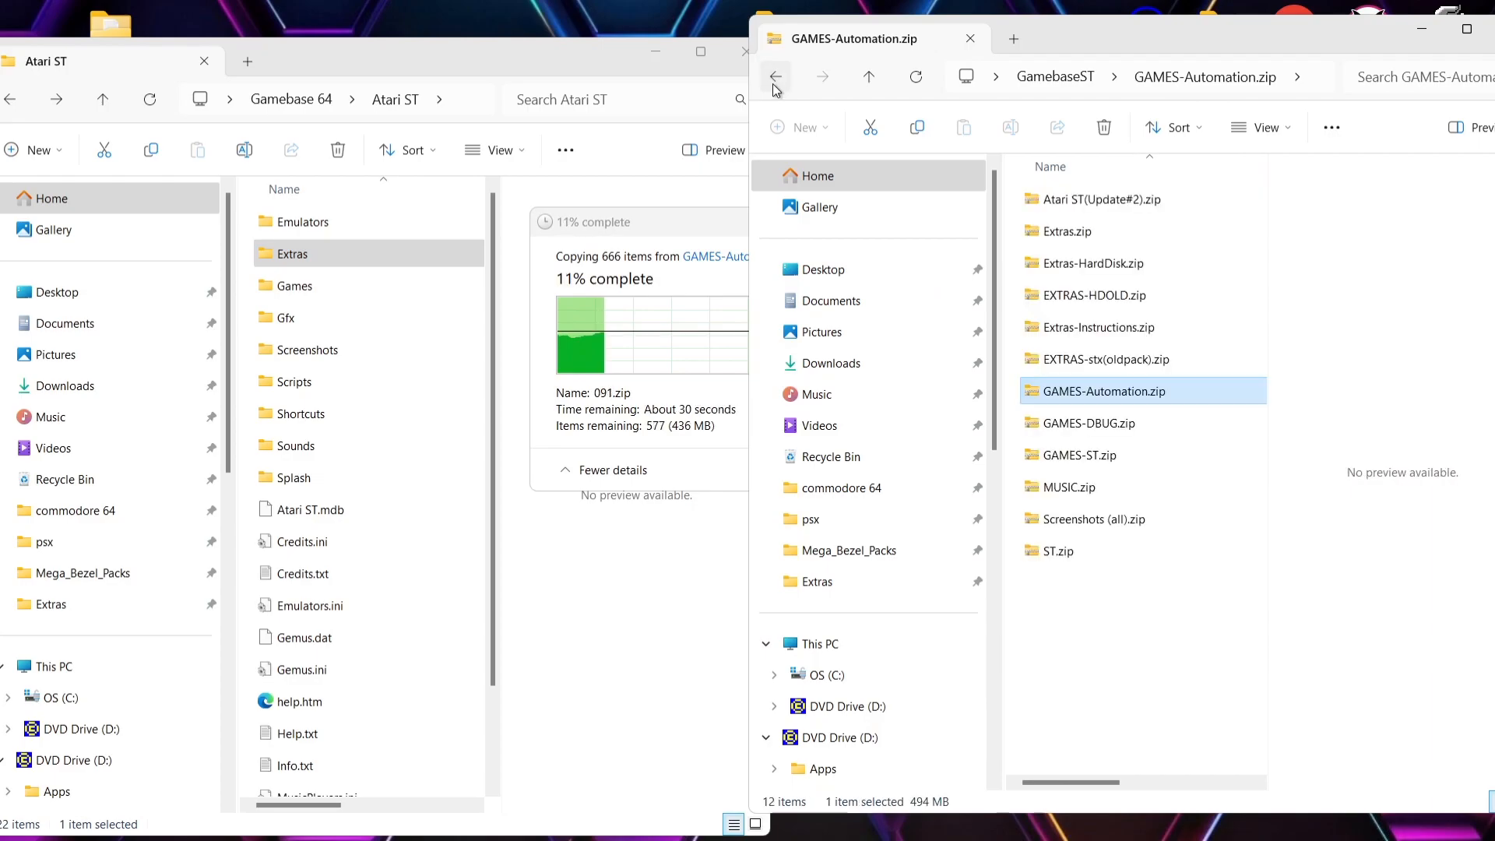
Copy the DBUG folder from GAMES-DBUG.zip into the Atari ST Games folder and return to the GamebaseST archive list
double_click(1142, 414)
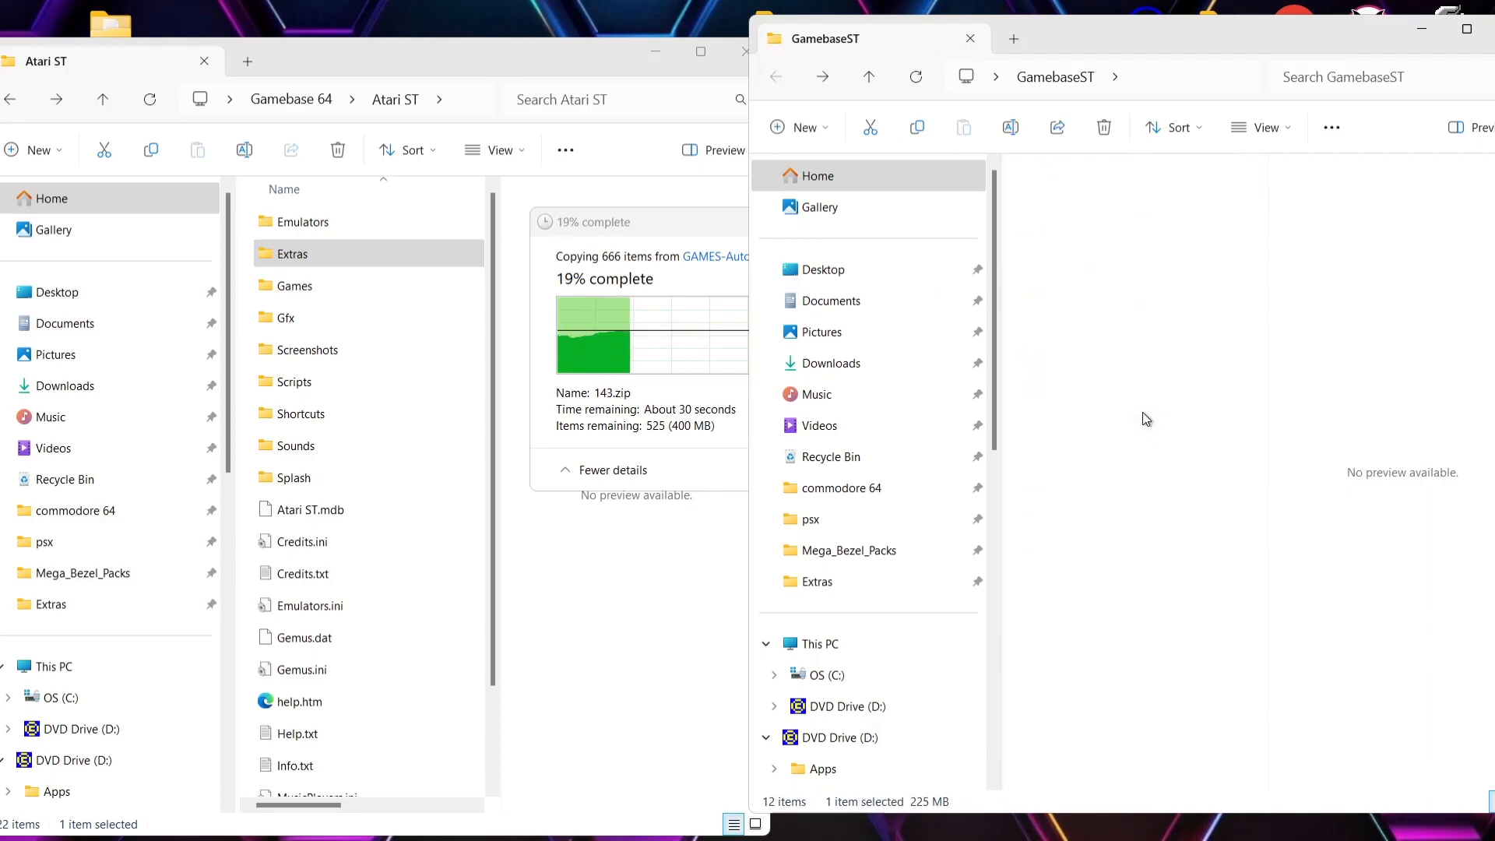
left_click(1052, 198)
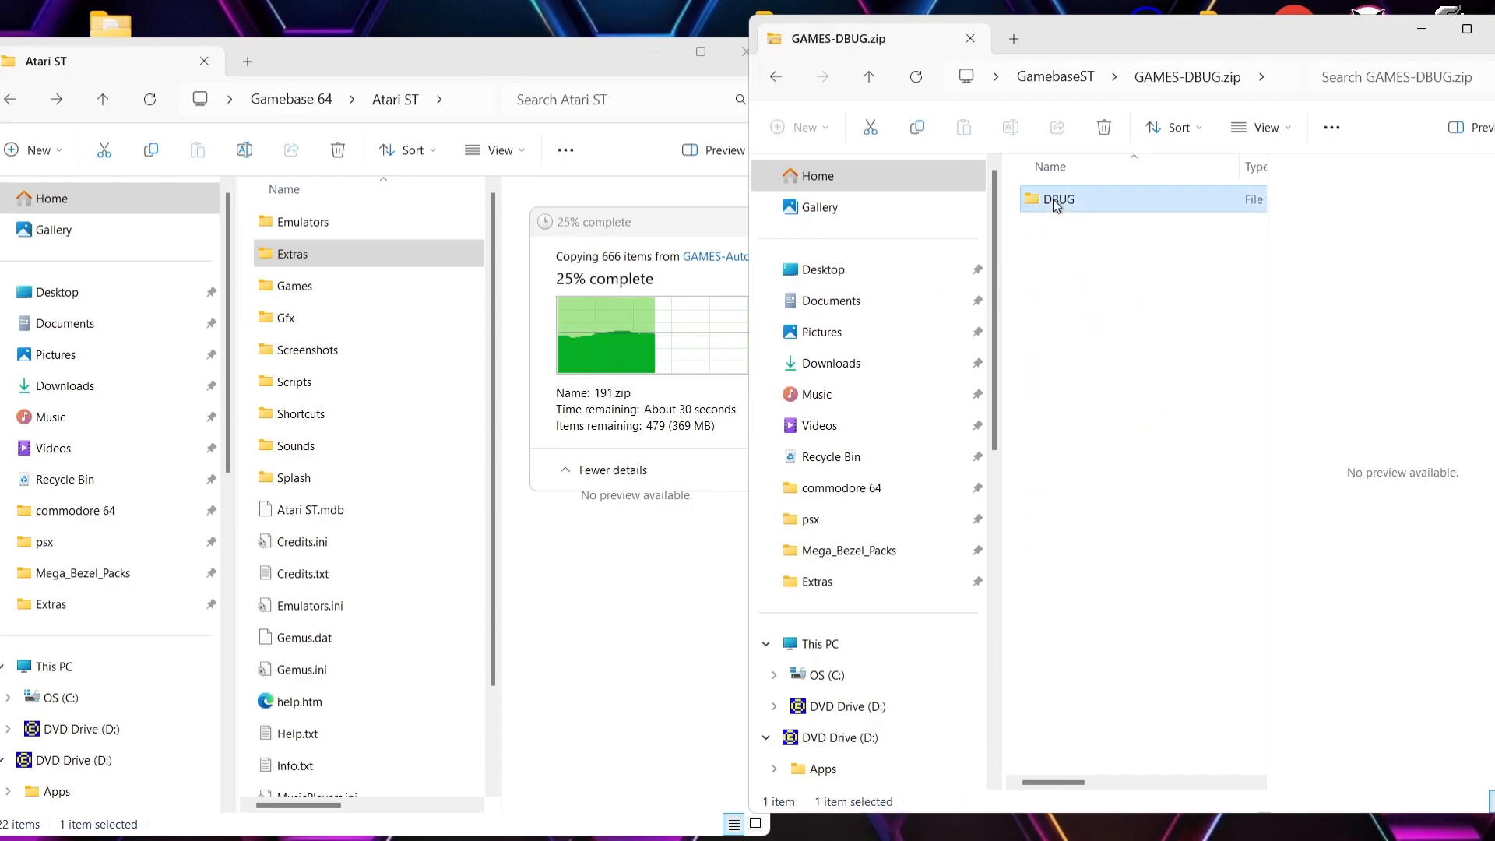
left_click_drag(1053, 198, 376, 279)
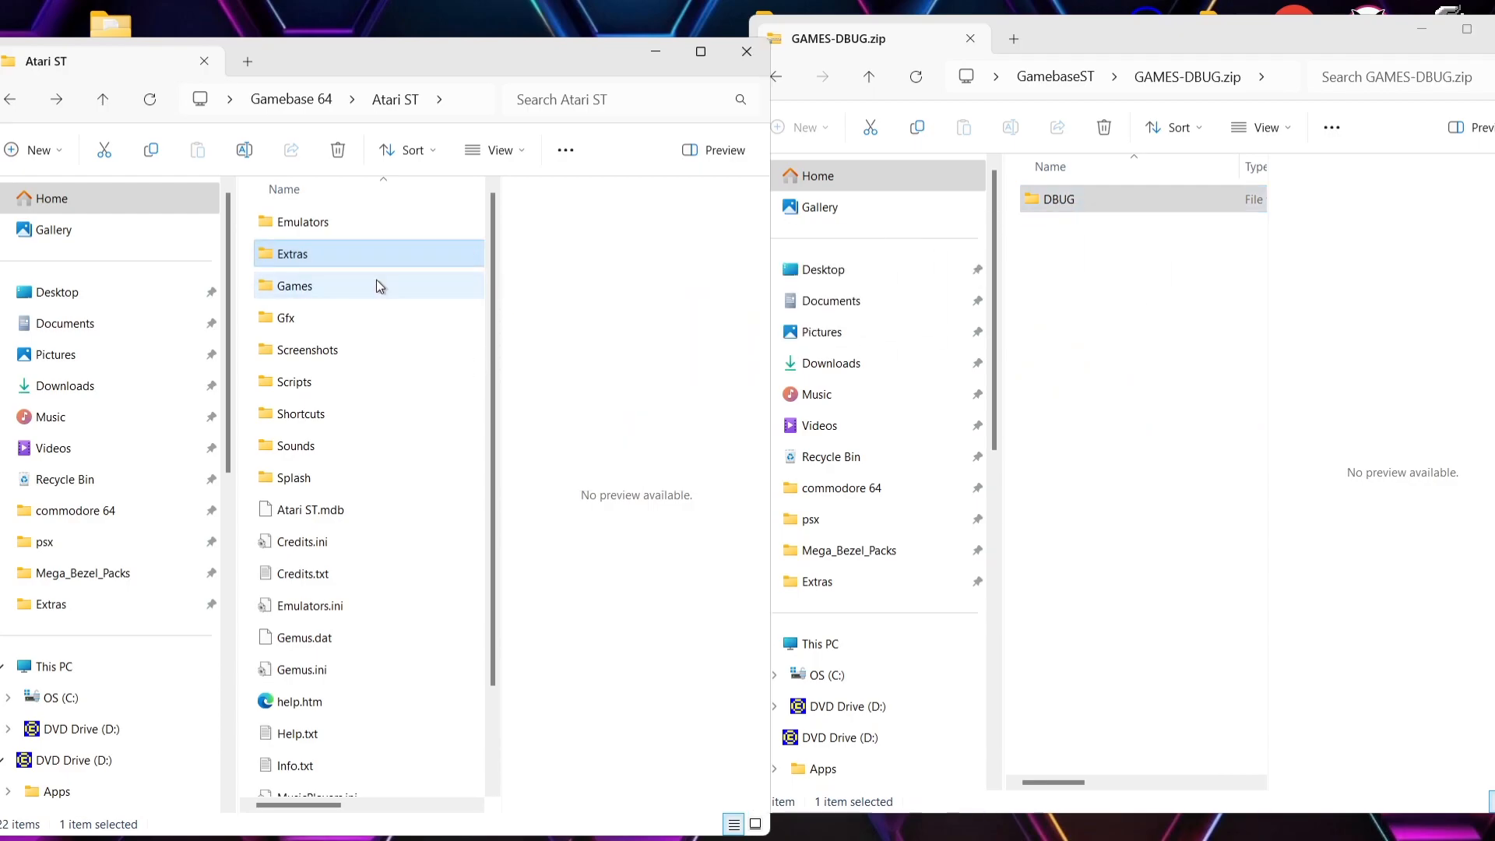
left_click(1107, 39)
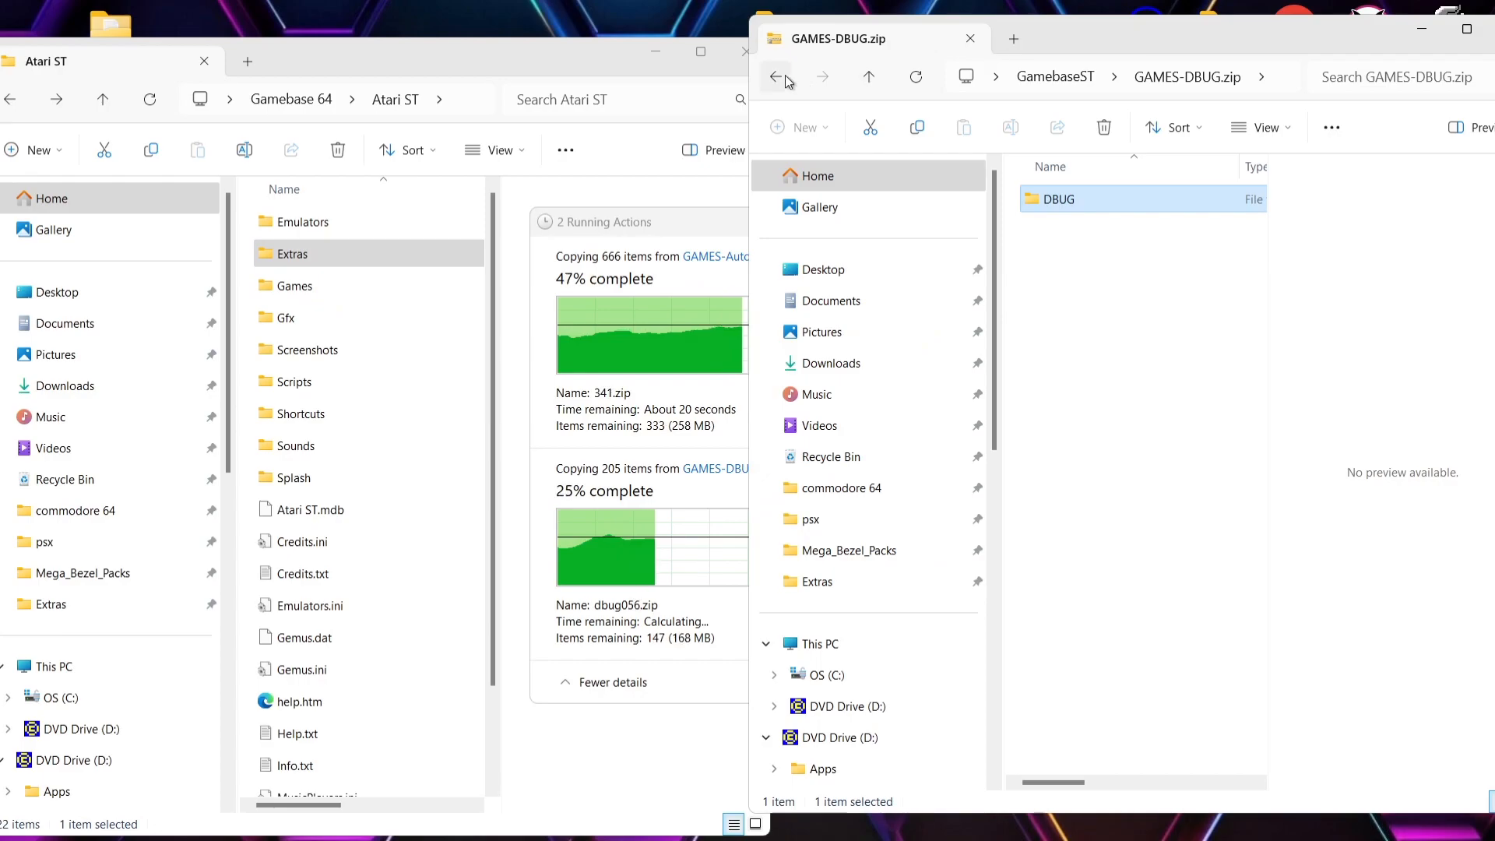
key("alt+Left")
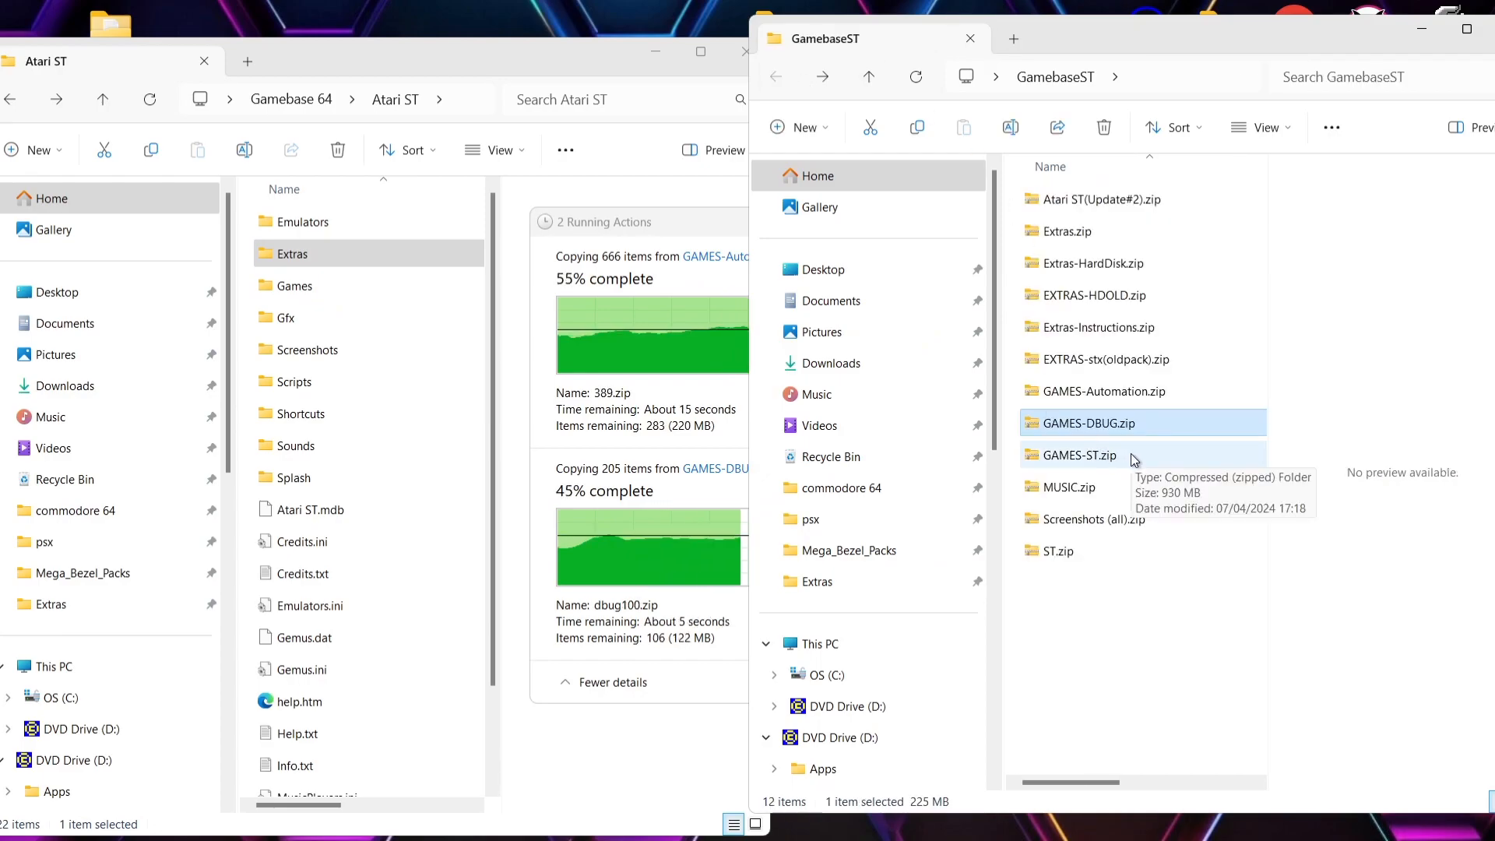
Copy the ST folder from GAMES-ST.zip into the Atari ST Games folder and return to the GamebaseST archive list
left_click(1129, 454)
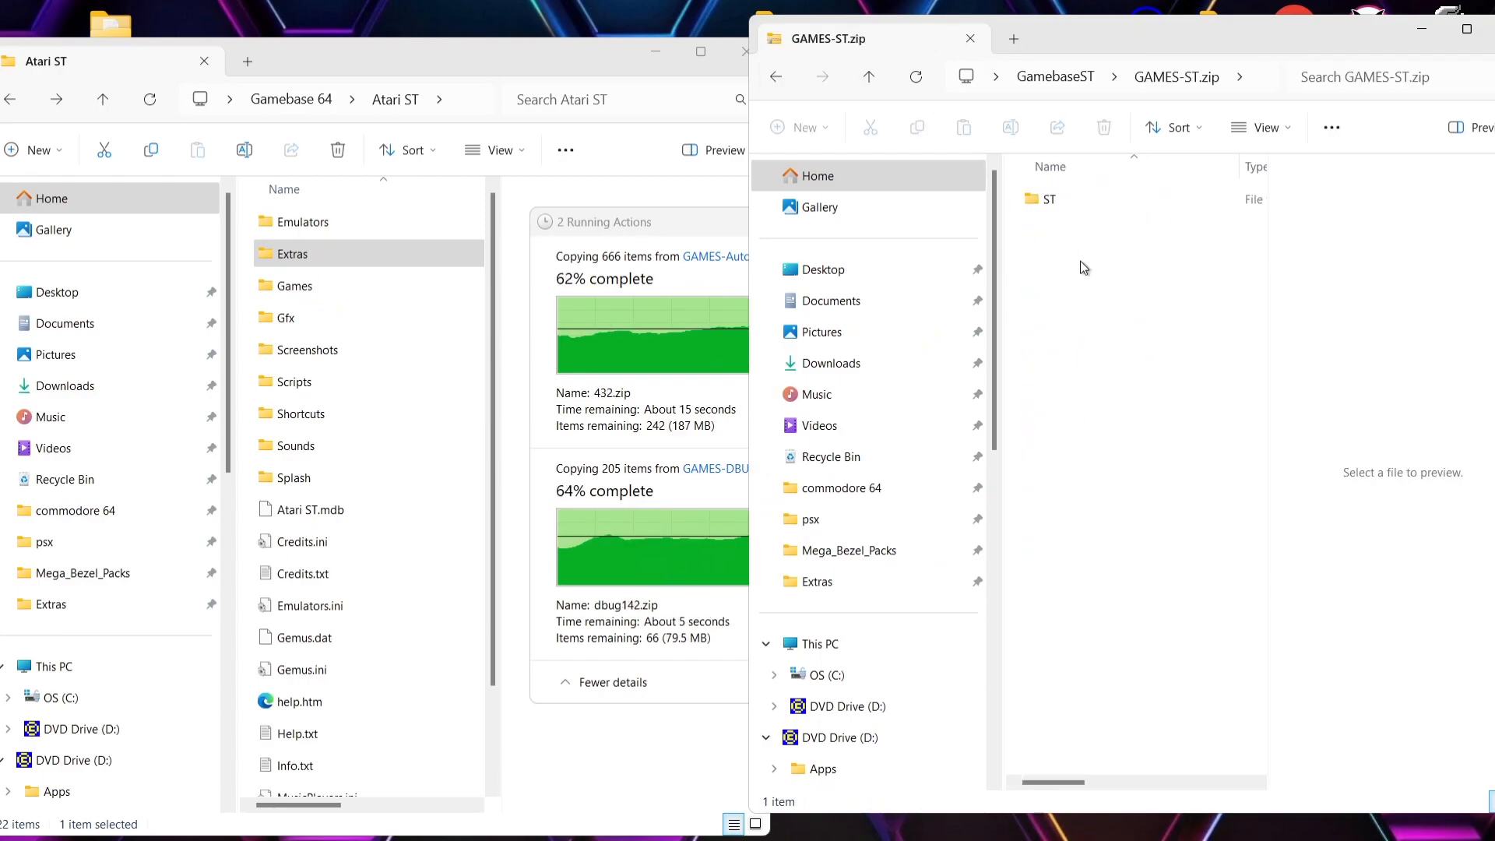
left_click_drag(1044, 209, 329, 290)
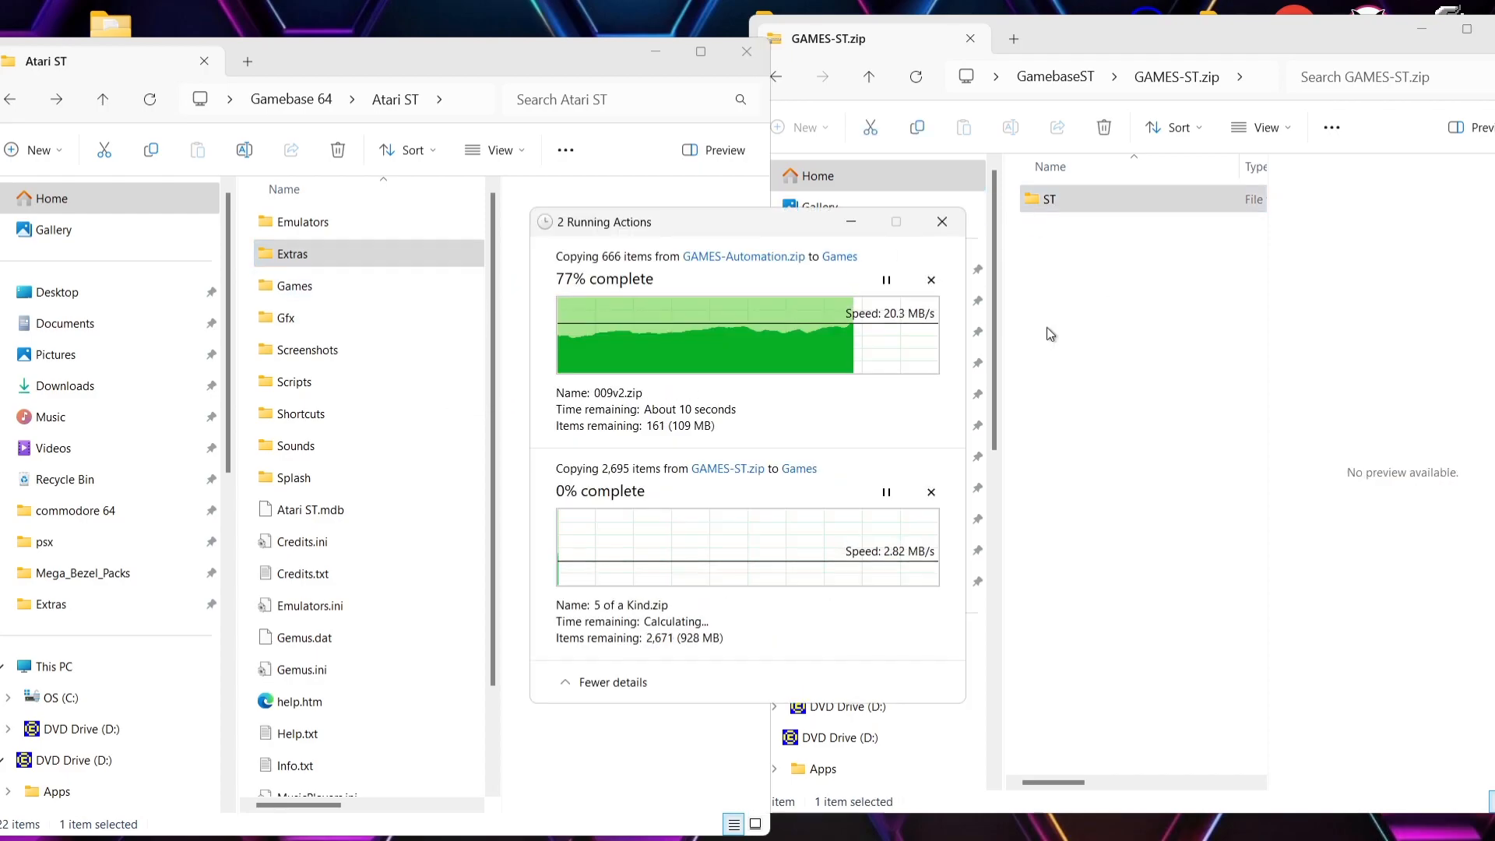
left_click(780, 77)
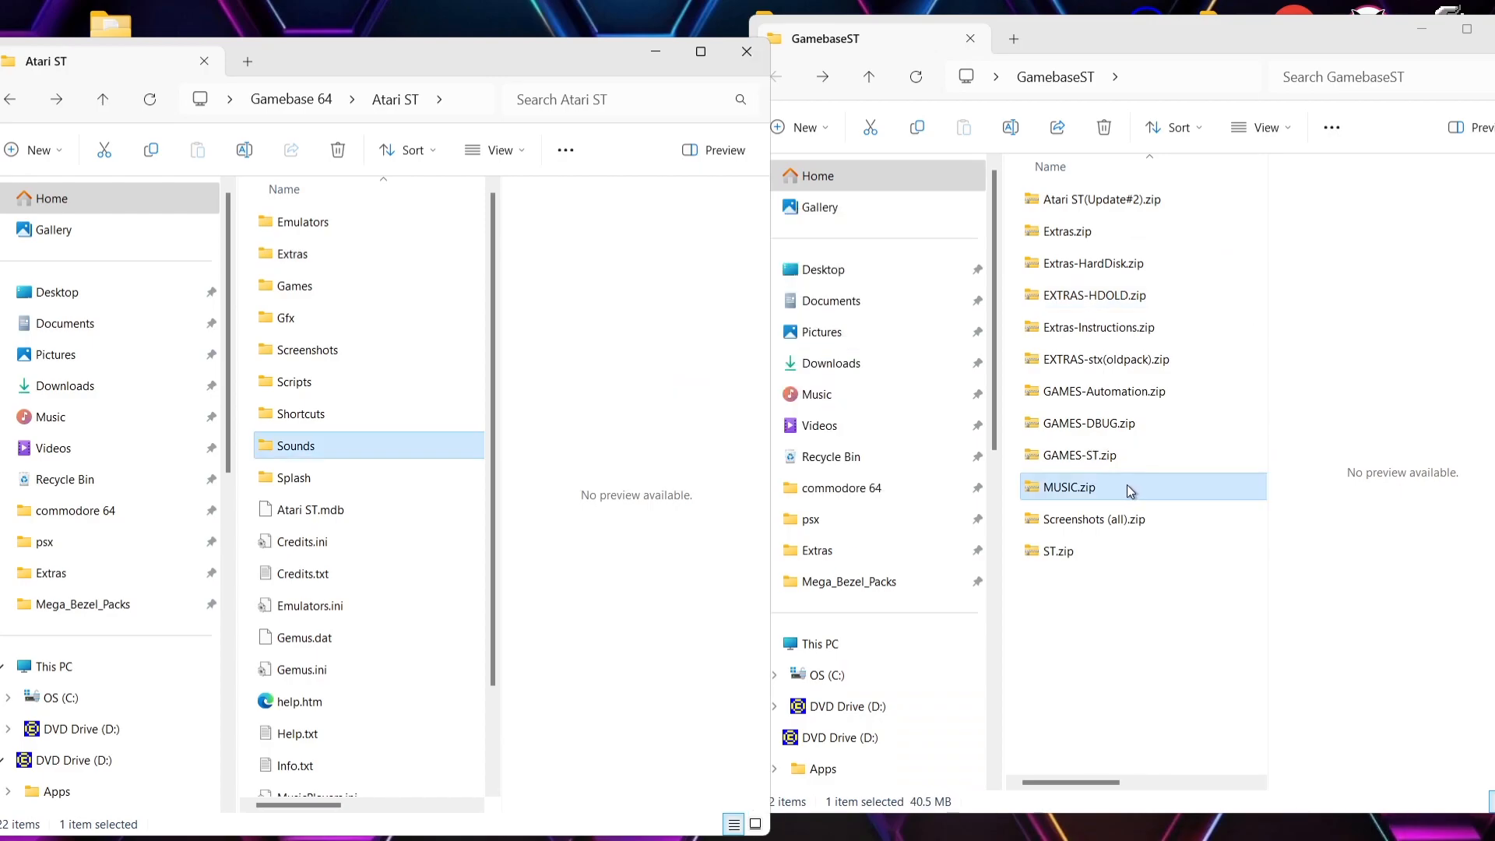
Copy the Music and Music Players folders from MUSIC.zip into the Atari ST Sounds folder, and return both windows to their parent folders
double_click(1124, 485)
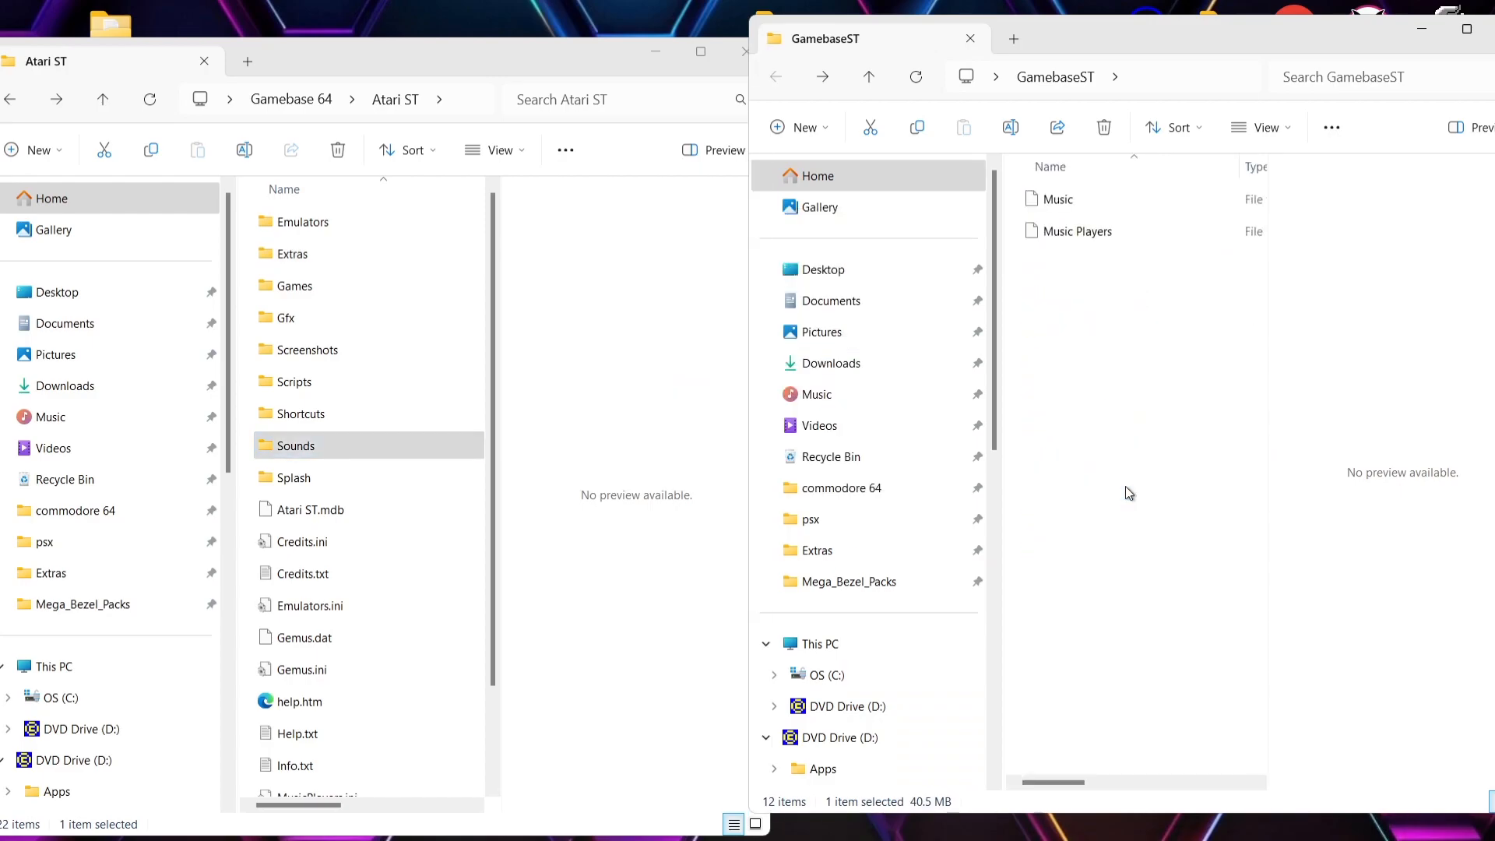
left_click_drag(1113, 376, 521, 279)
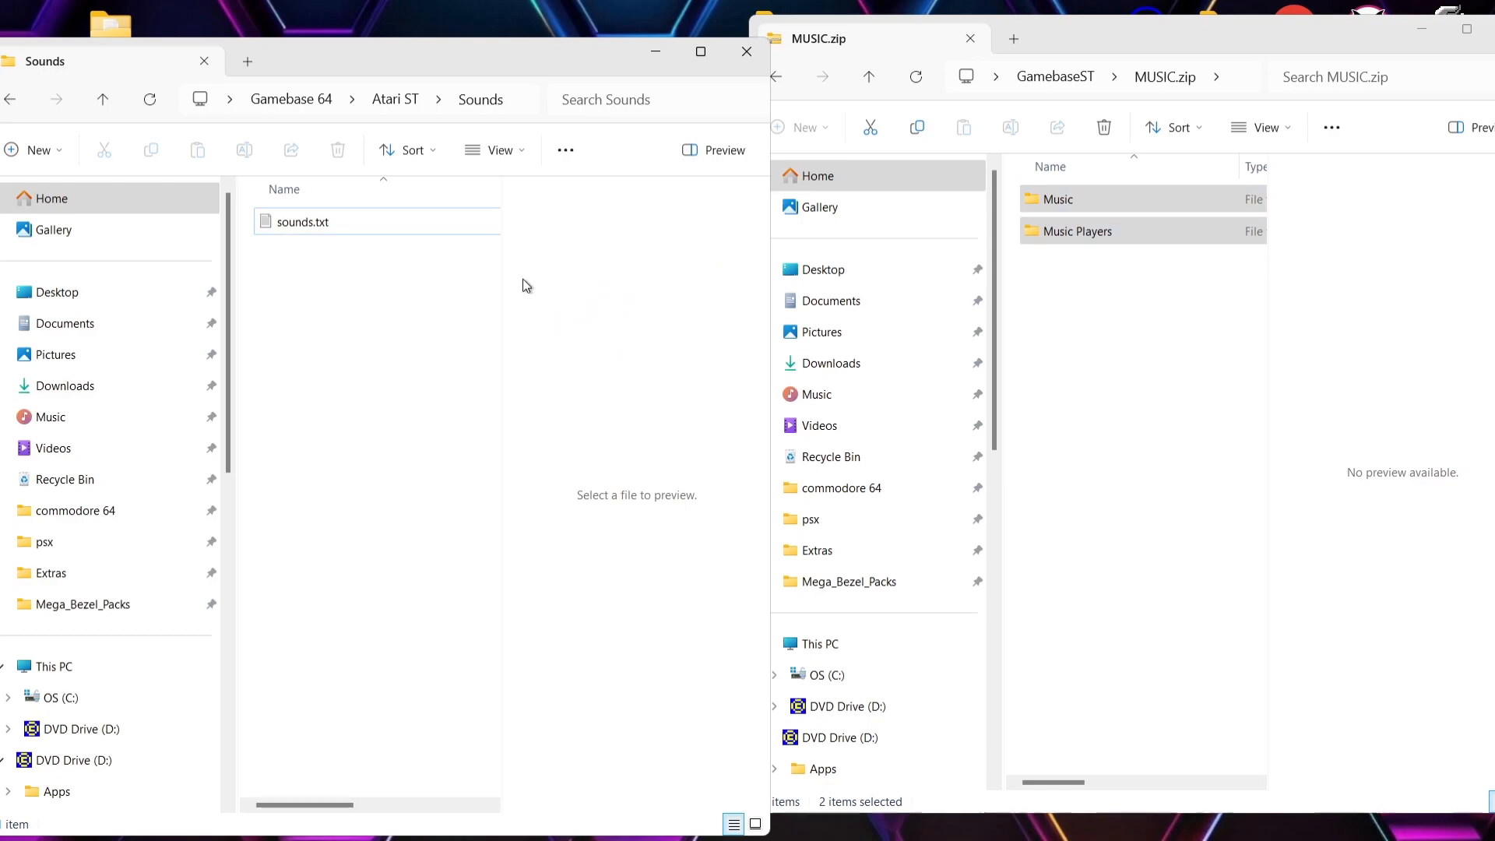
left_click(10, 100)
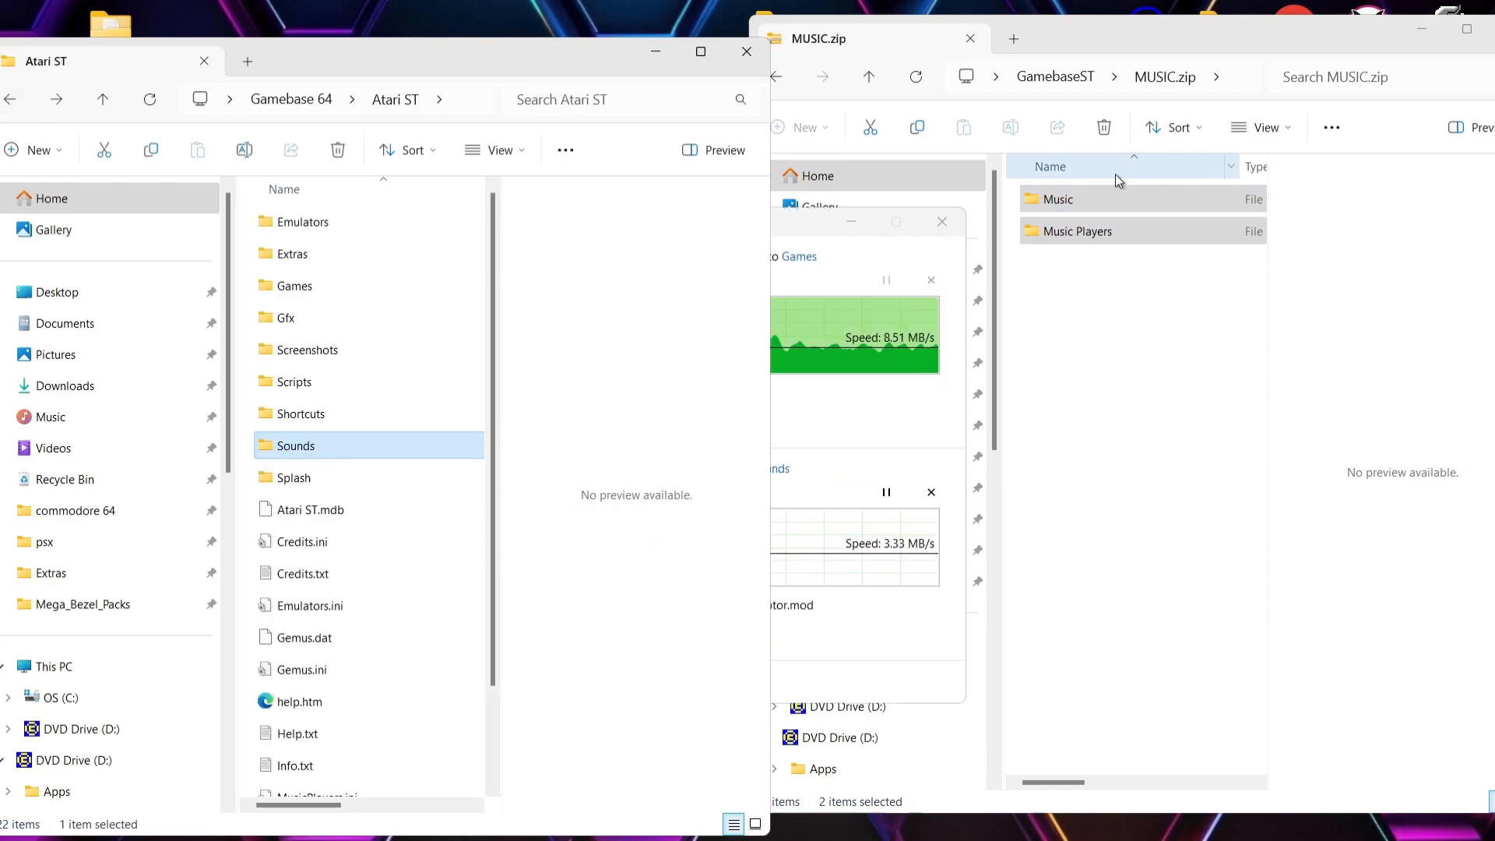
left_click(776, 77)
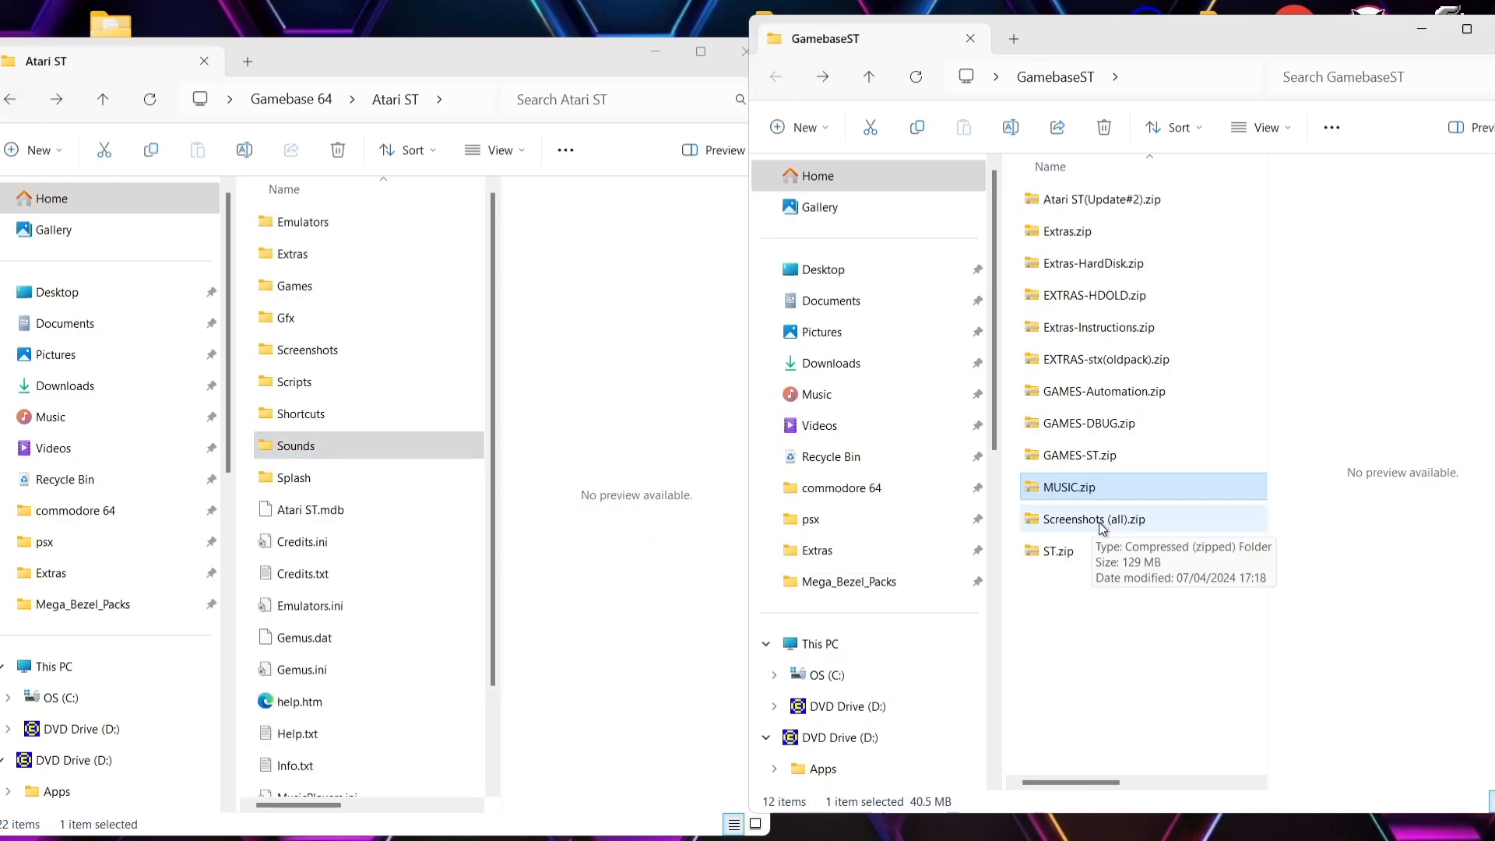
Copy all folders inside the Screenshots folder of Screenshots (all).zip into the Atari ST Screenshots folder
left_click(1126, 519)
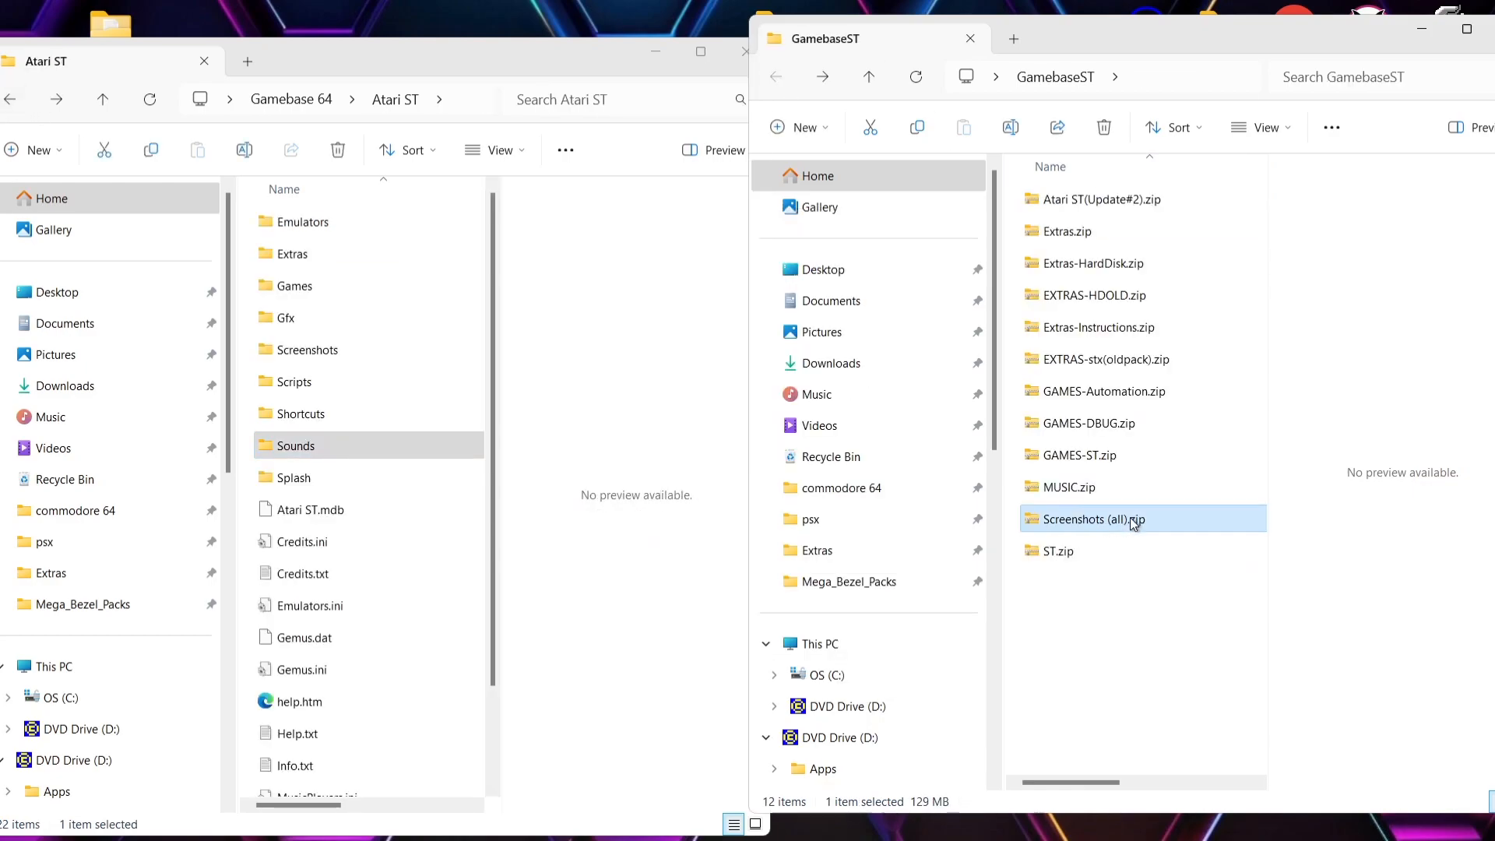
double_click(1129, 518)
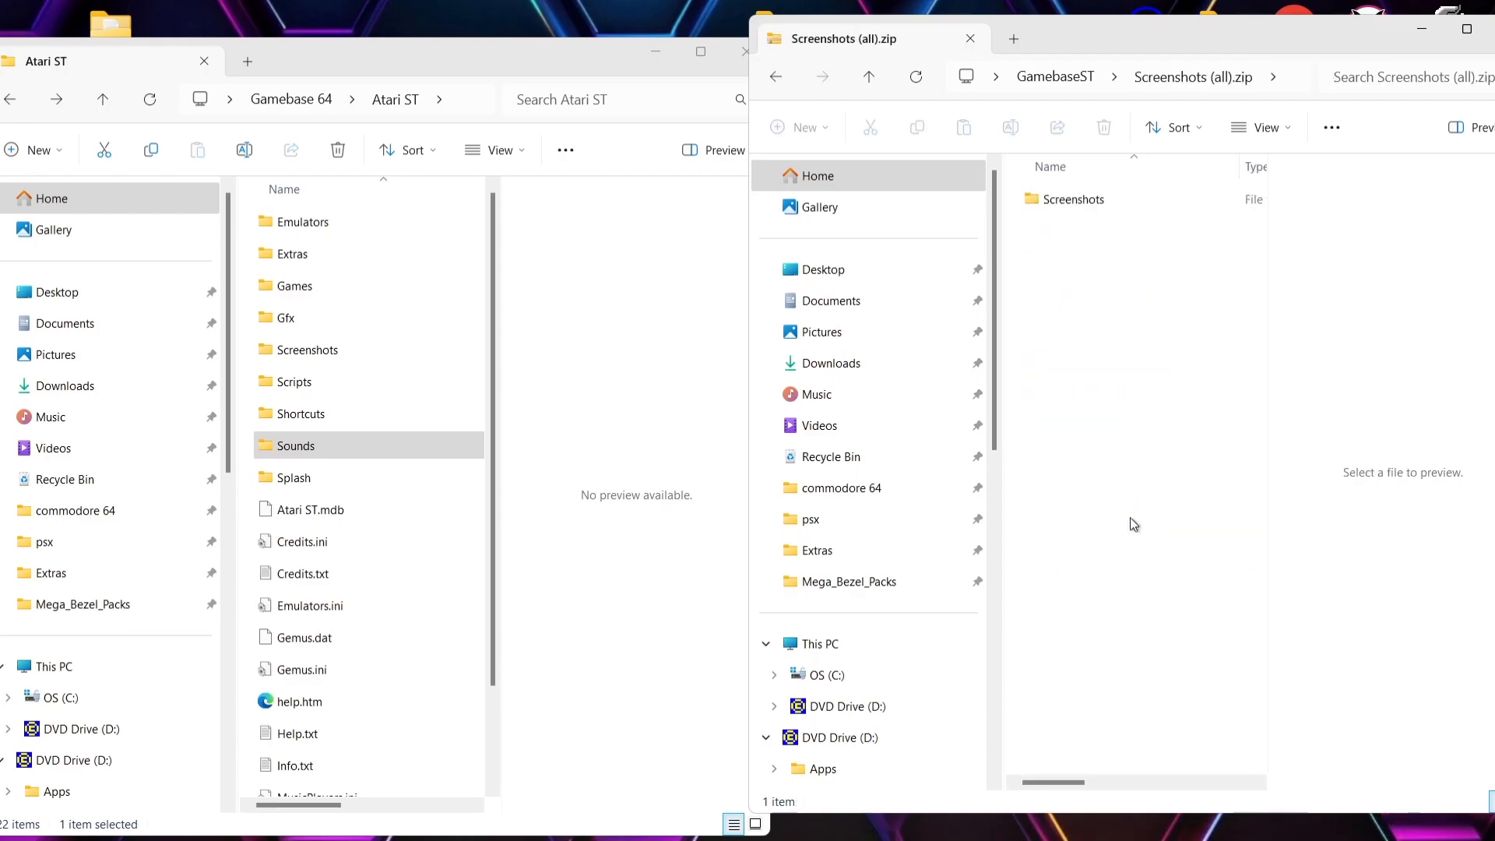
double_click(329, 350)
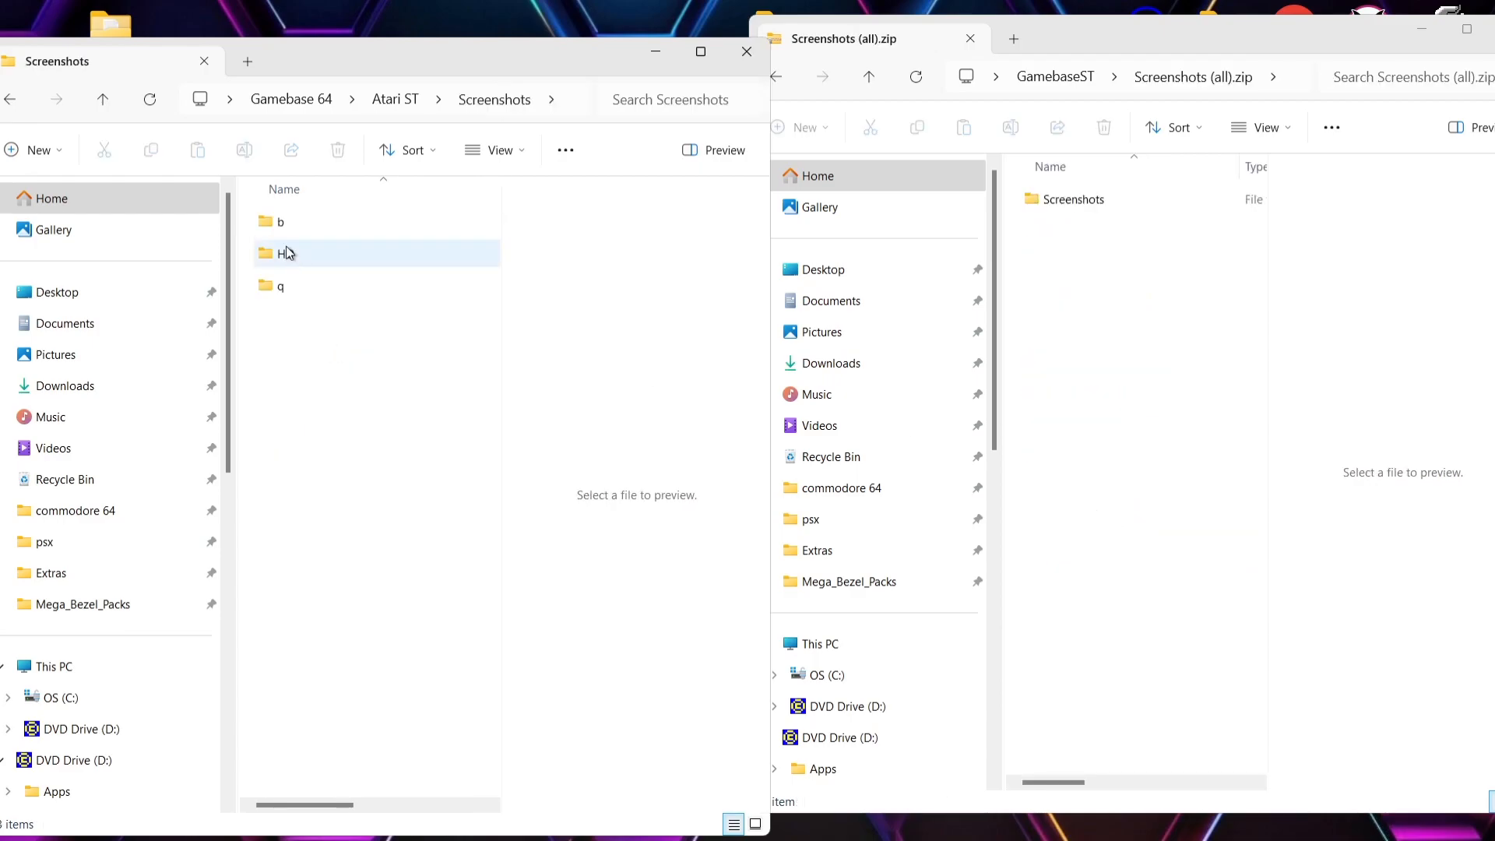
left_click(1099, 201)
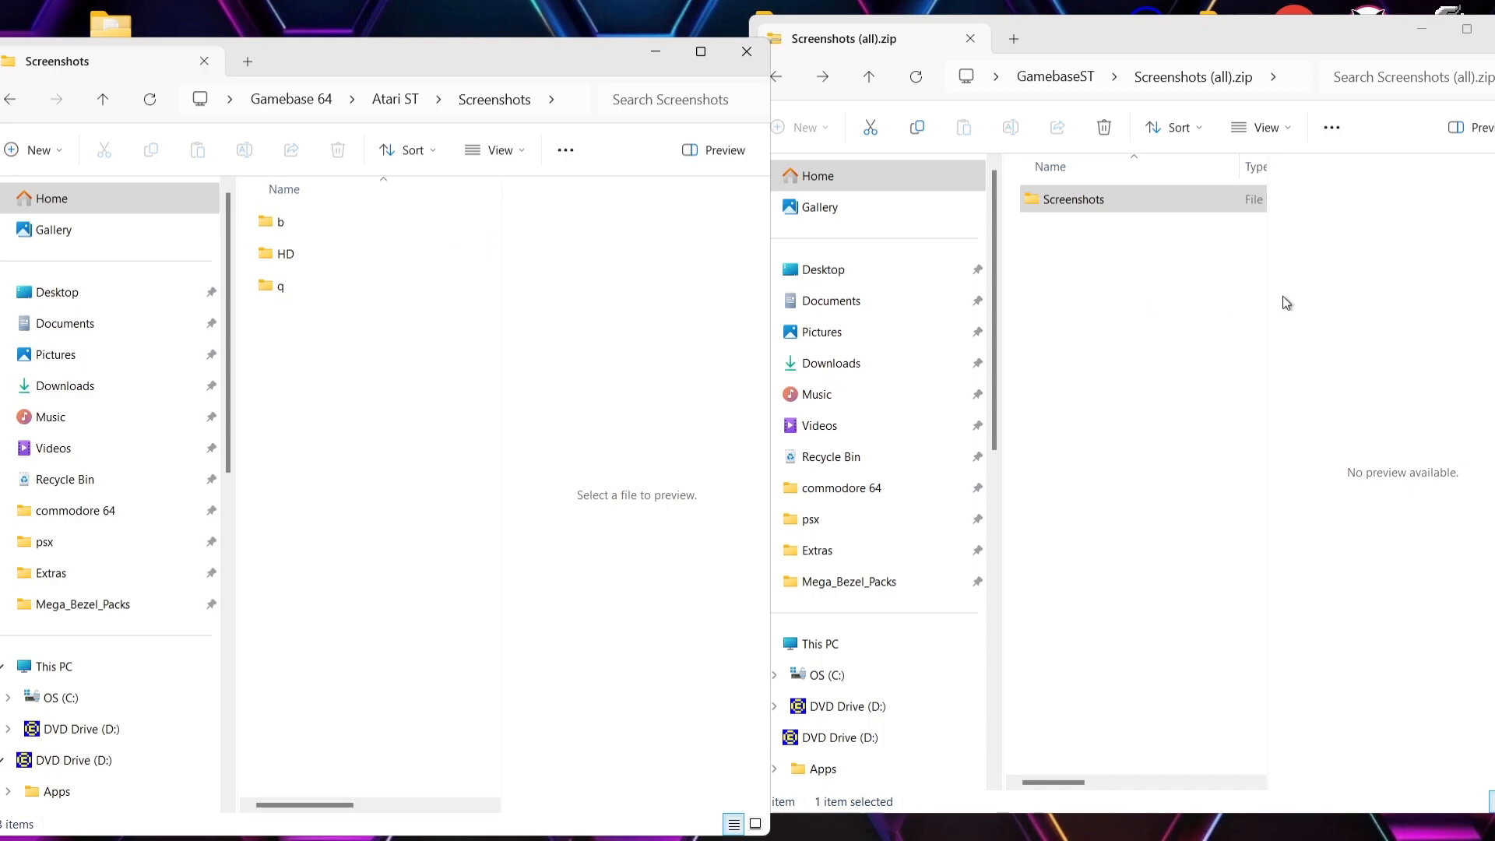
left_click(1080, 209)
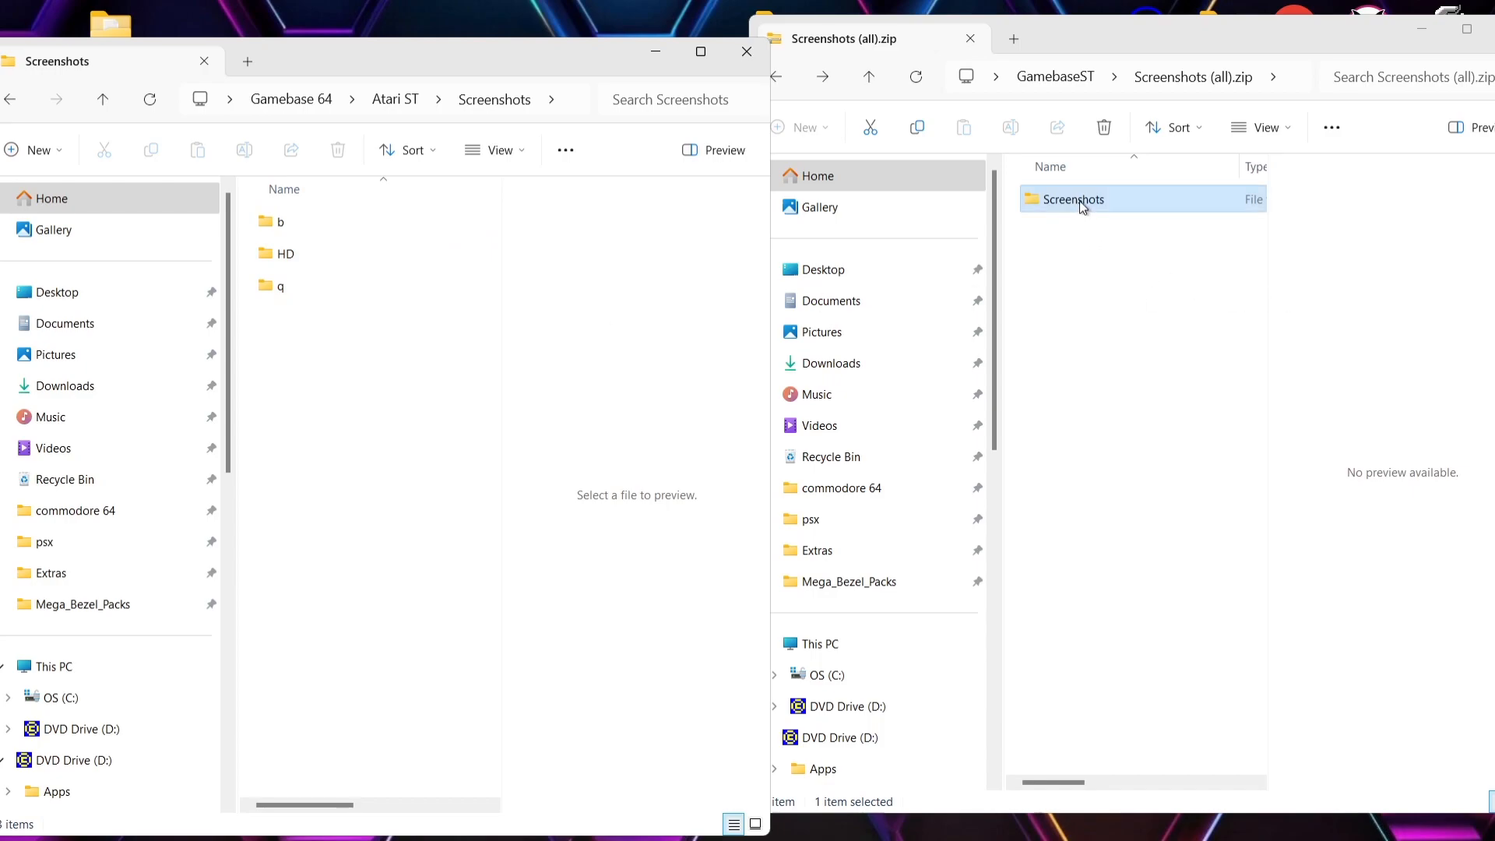
double_click(1079, 199)
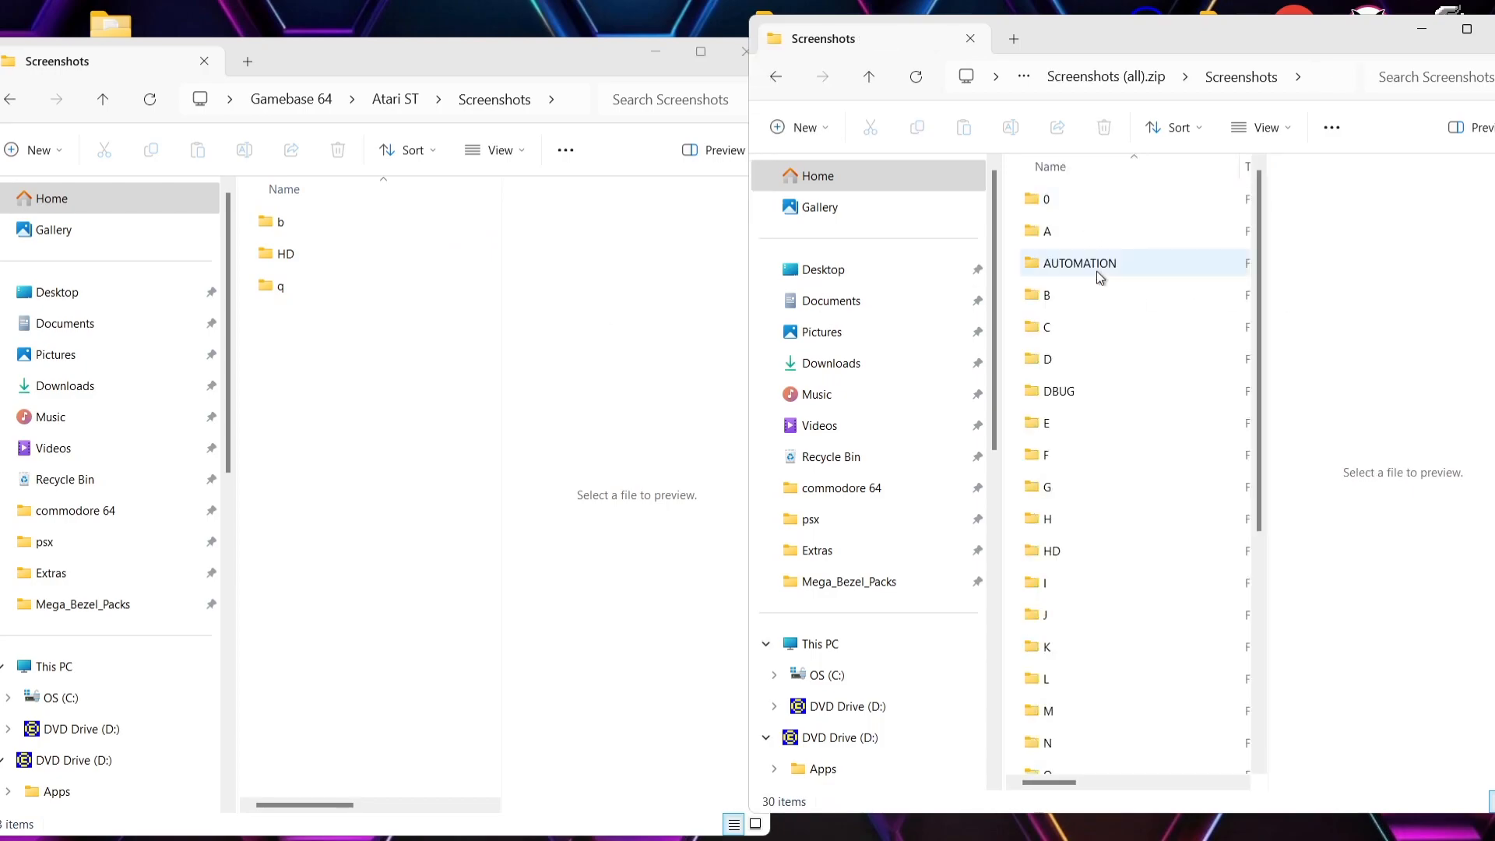
left_click(1108, 269)
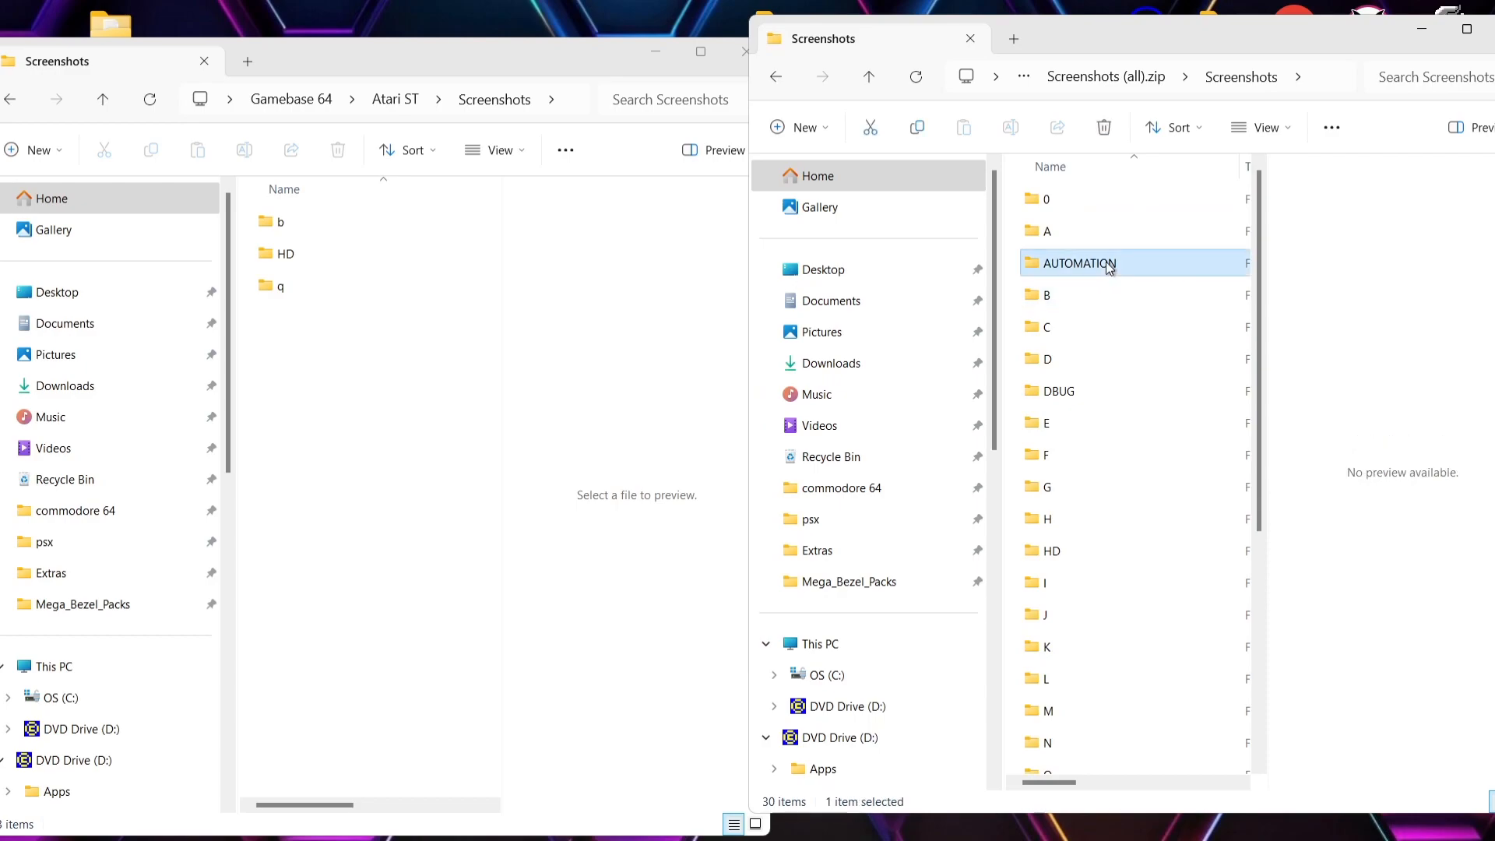
key("ctrl+a")
left_click_drag(1055, 230, 448, 399)
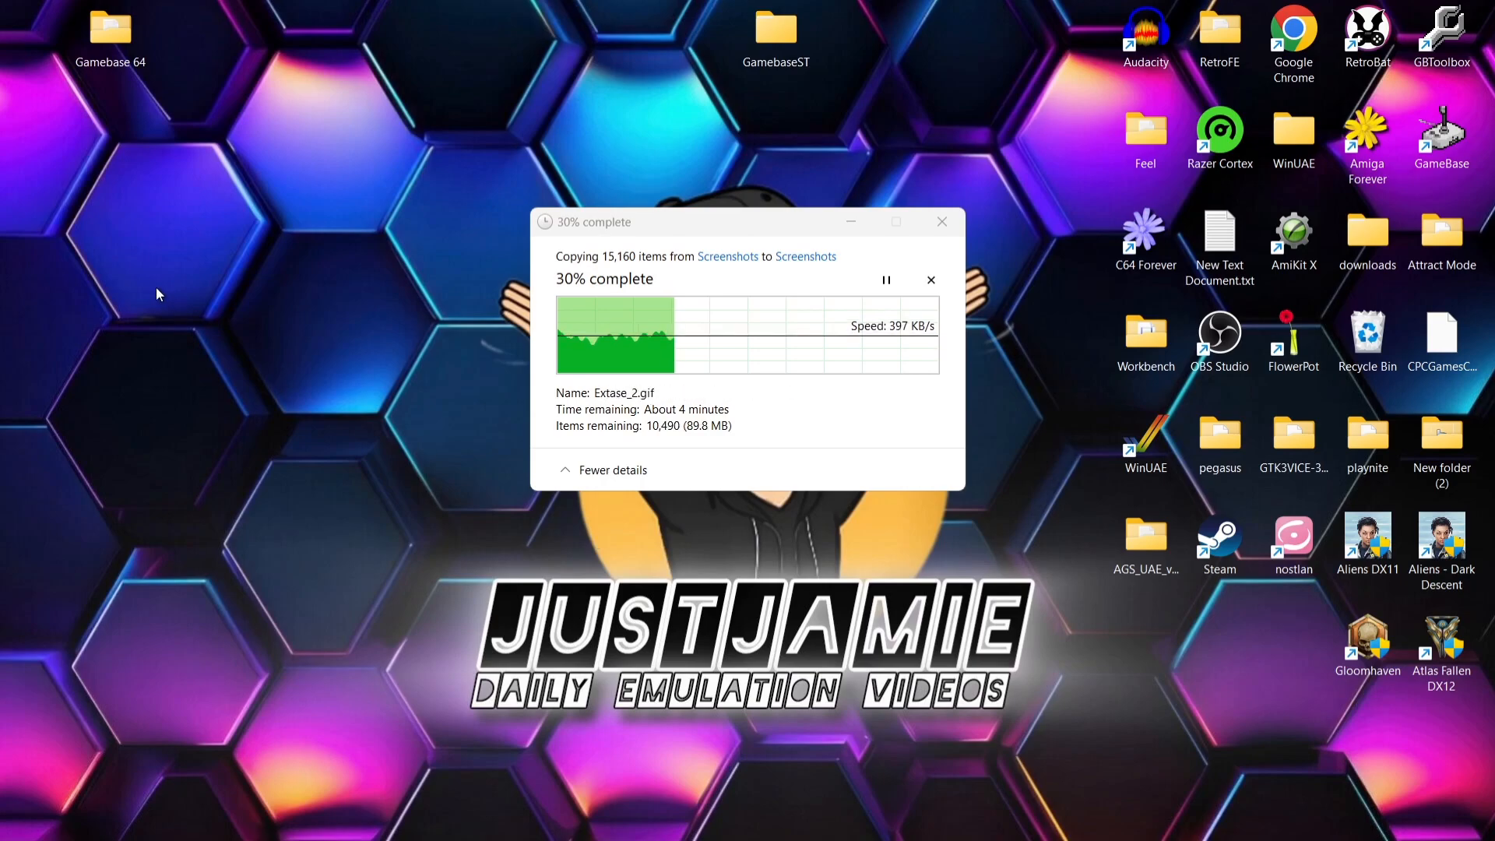
Launch GameBase.exe from the Gamebase 64 folder on the desktop and load the Atari ST database
double_click(118, 35)
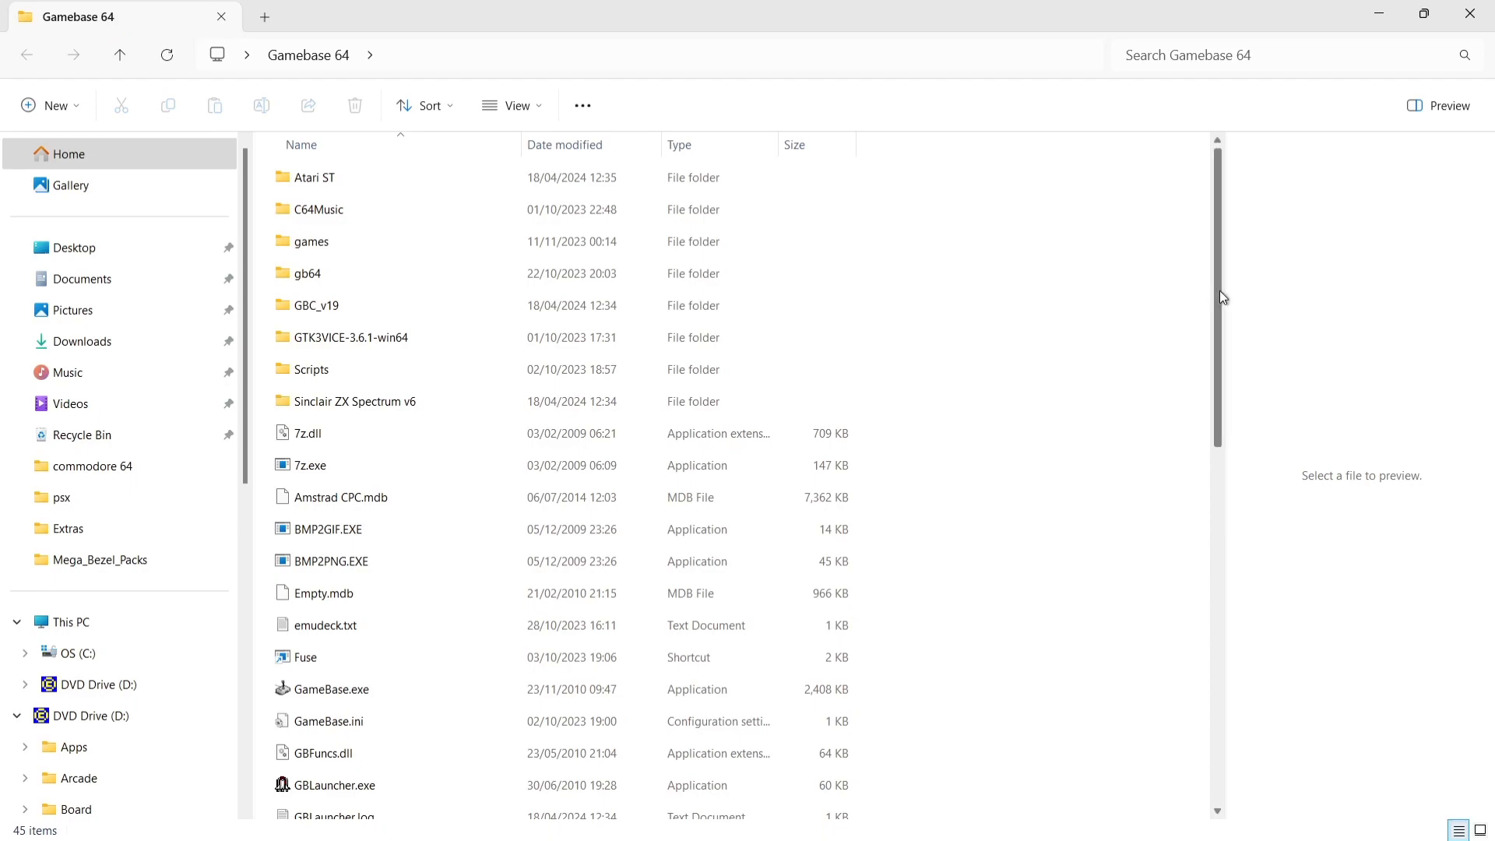
left_click_drag(1219, 296, 1221, 316)
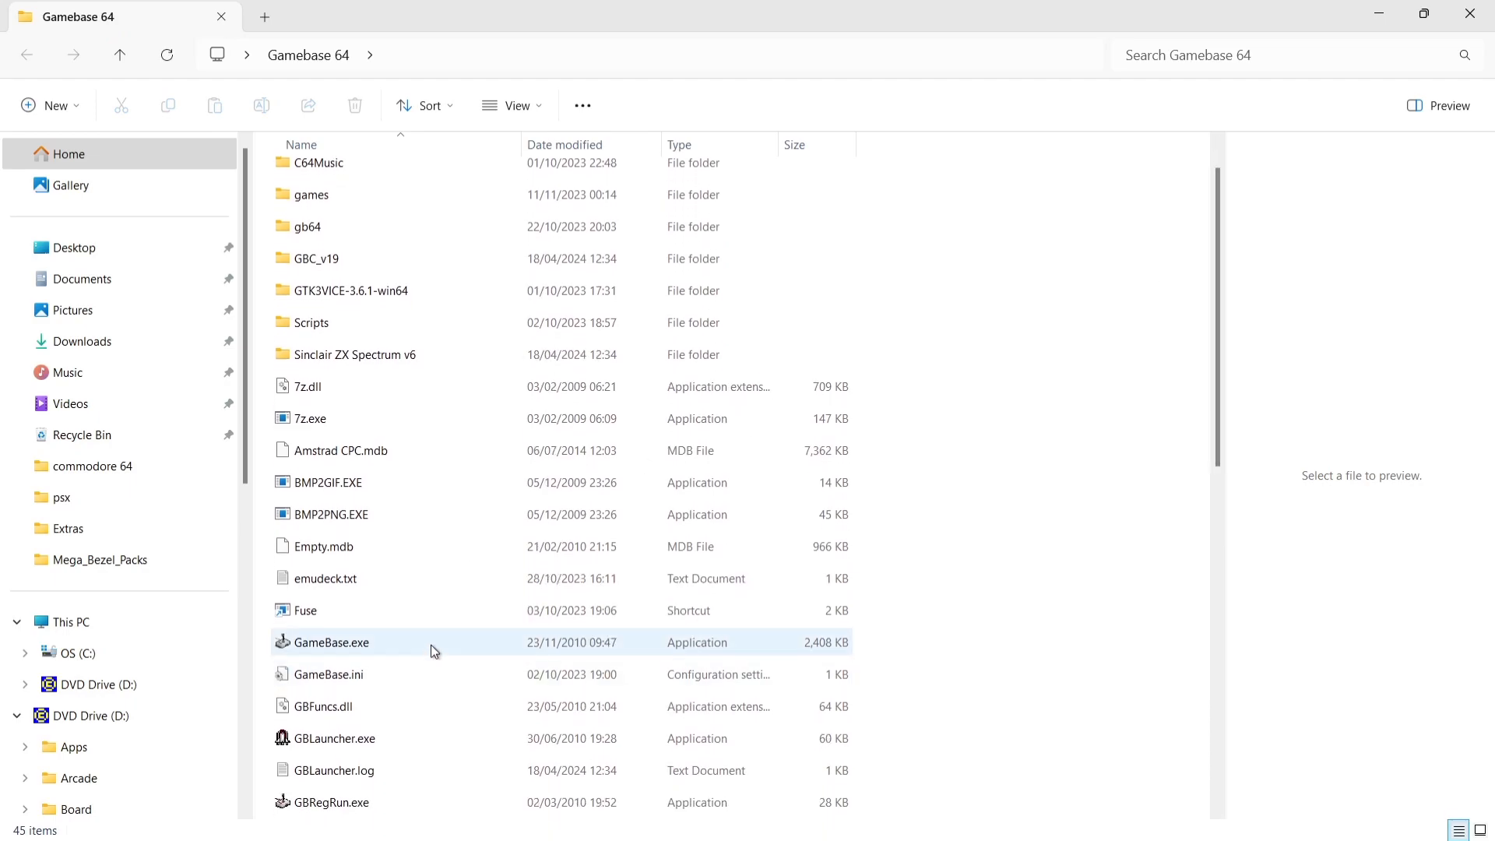
mouse_move(431, 643)
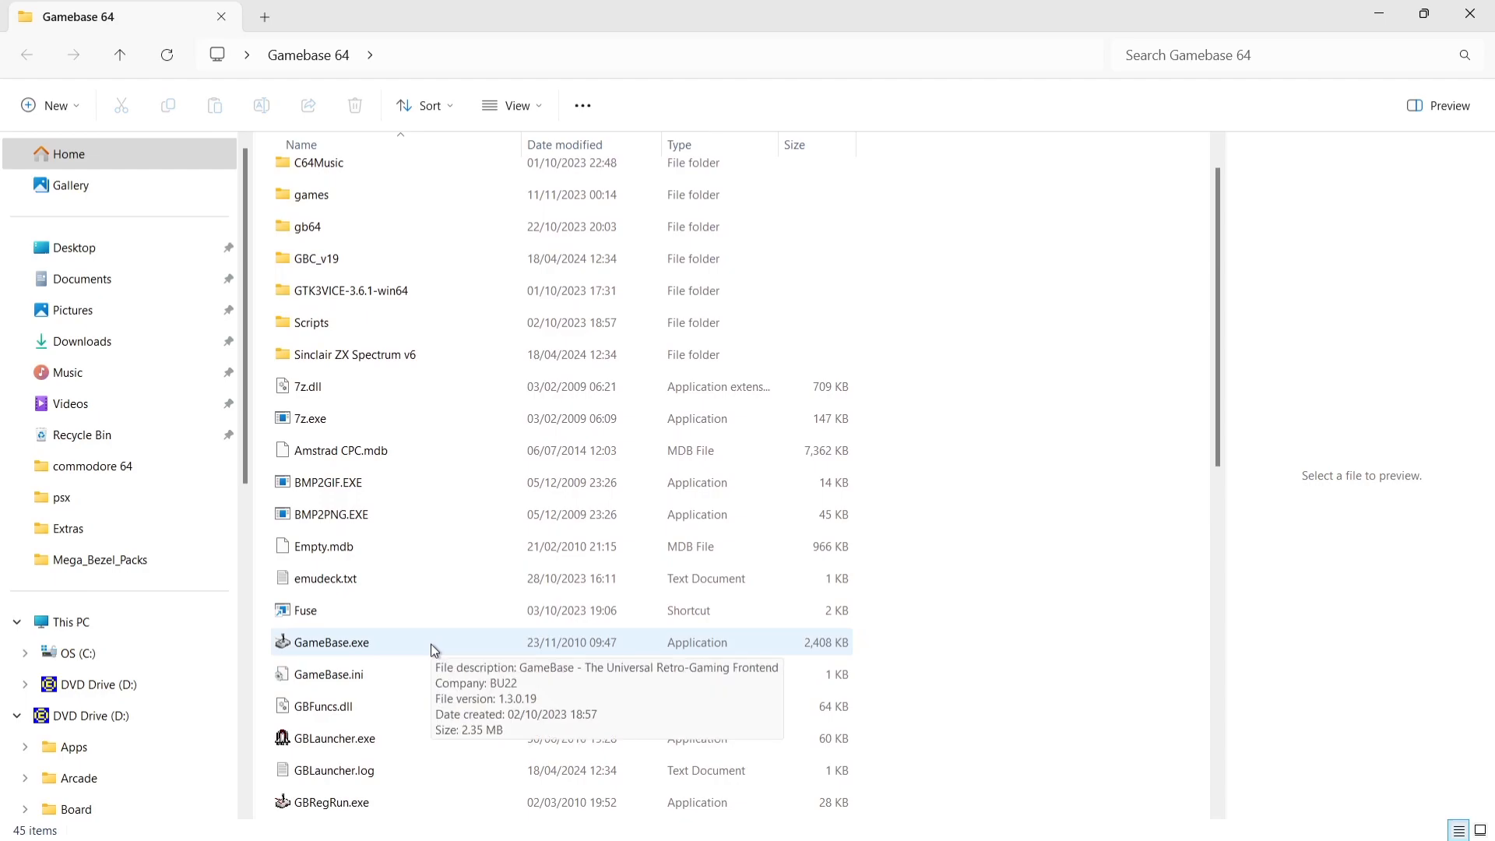
double_click(431, 643)
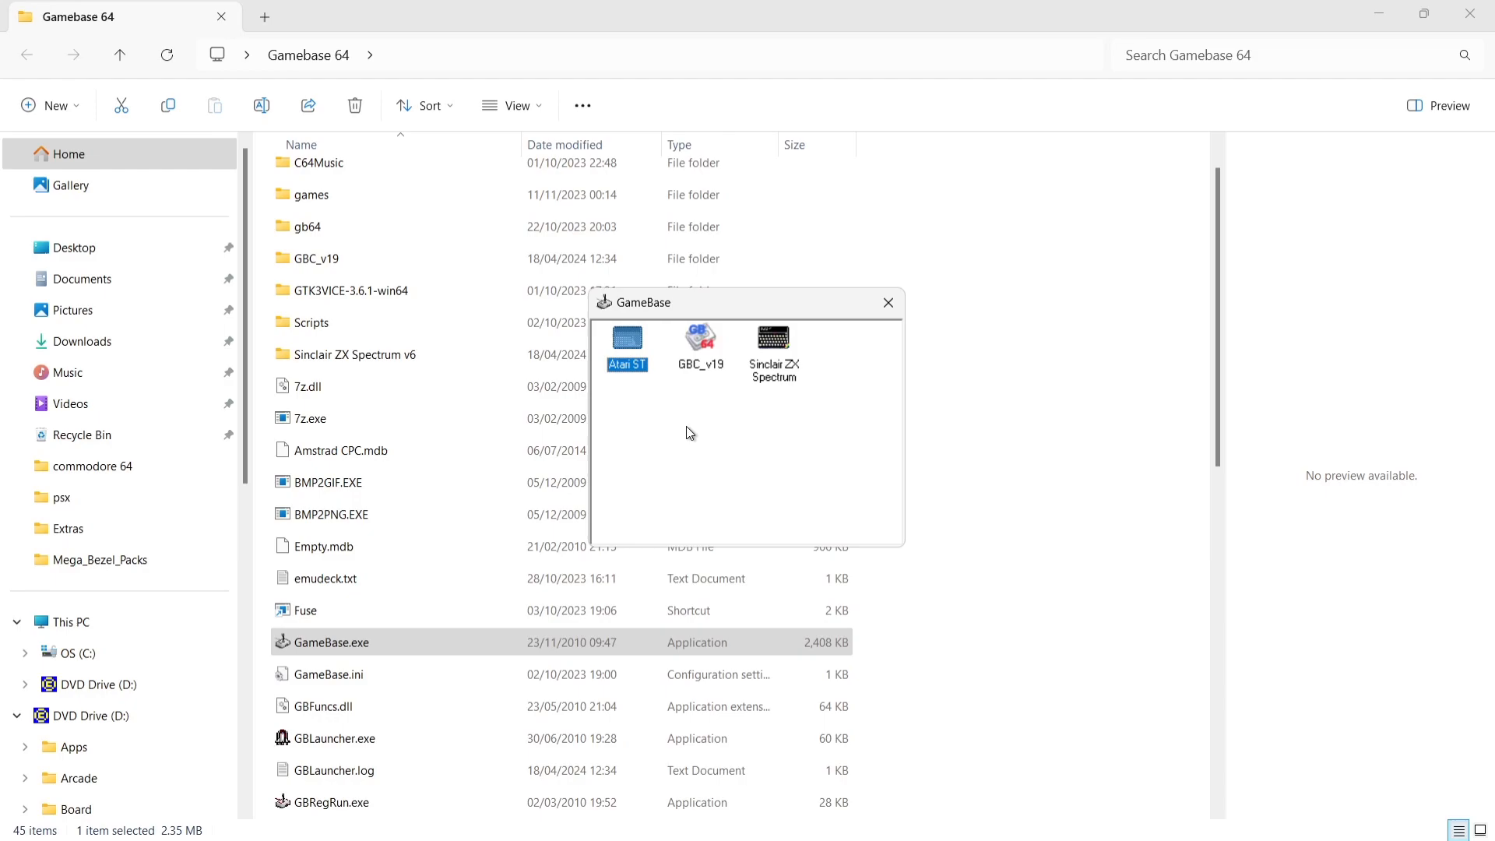
double_click(628, 342)
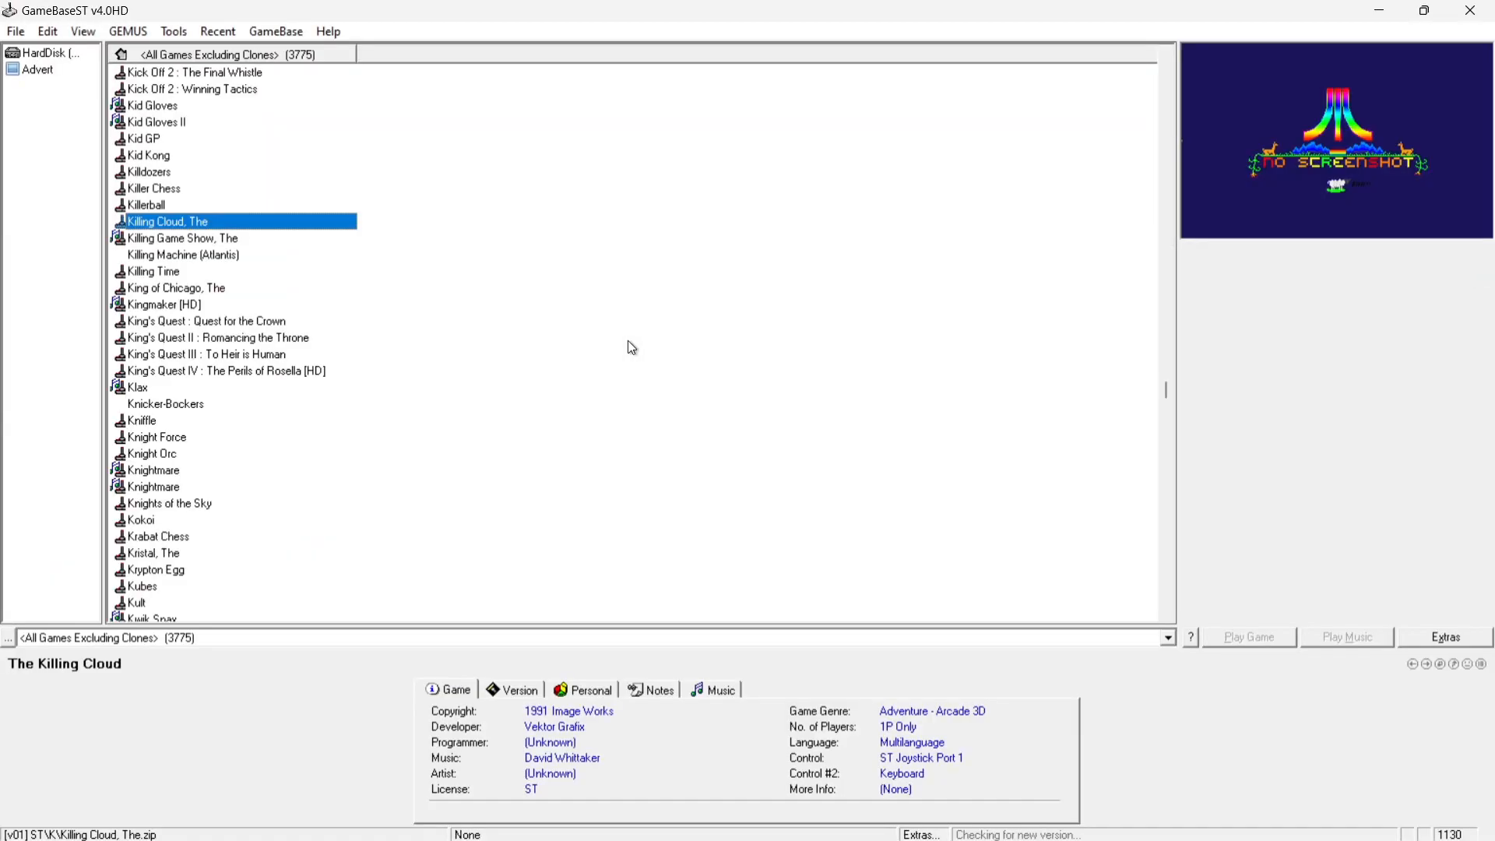
Select King's Quest II : Romancing the Throne and remove C:\GameBase\Atari ST\Games from the Atari ST games paths
left_click(282, 337)
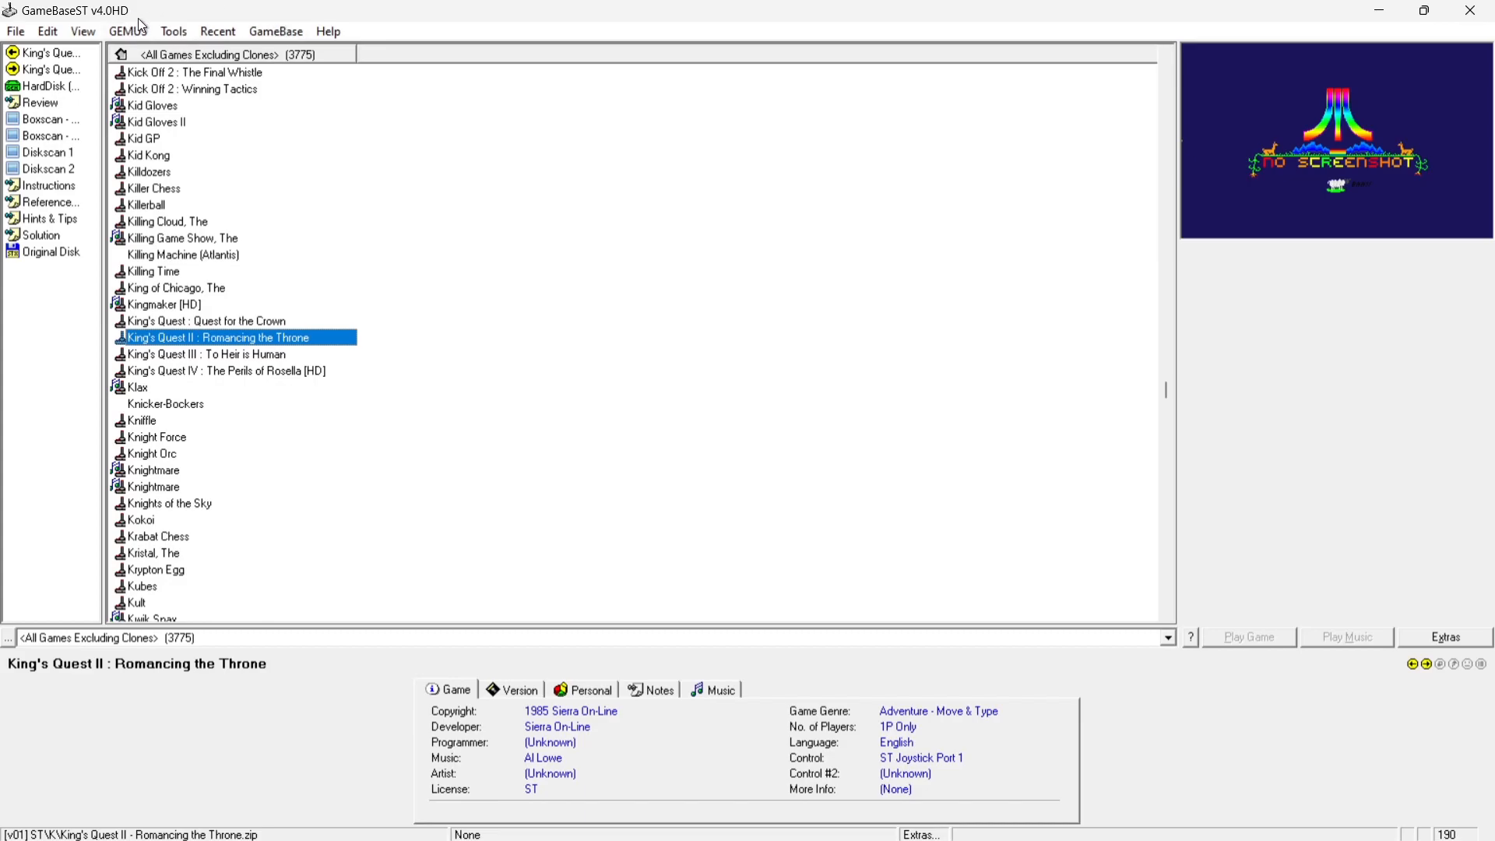
left_click(169, 36)
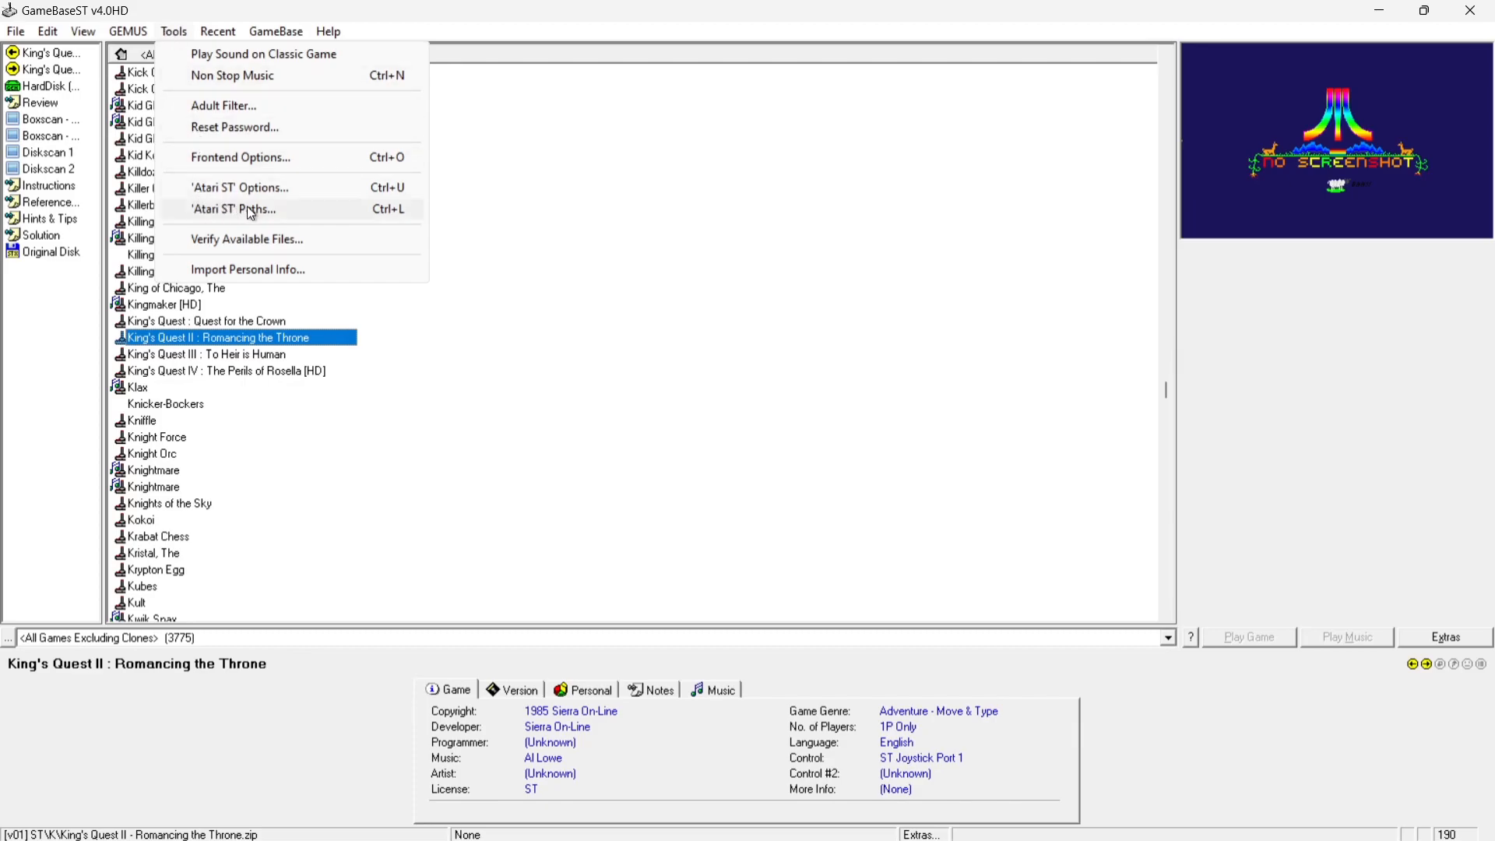
left_click(281, 215)
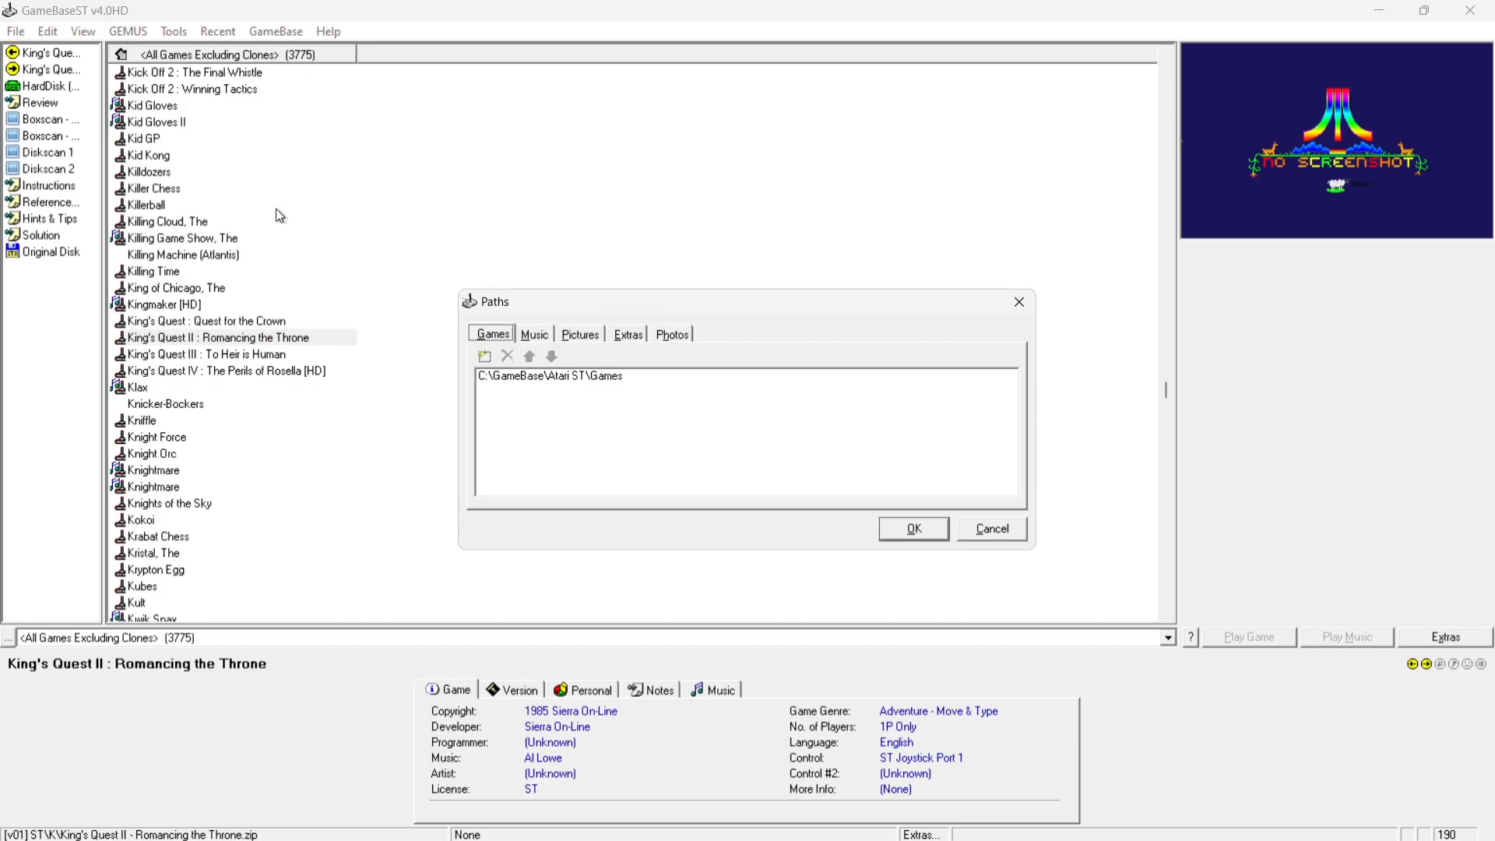
left_click(501, 373)
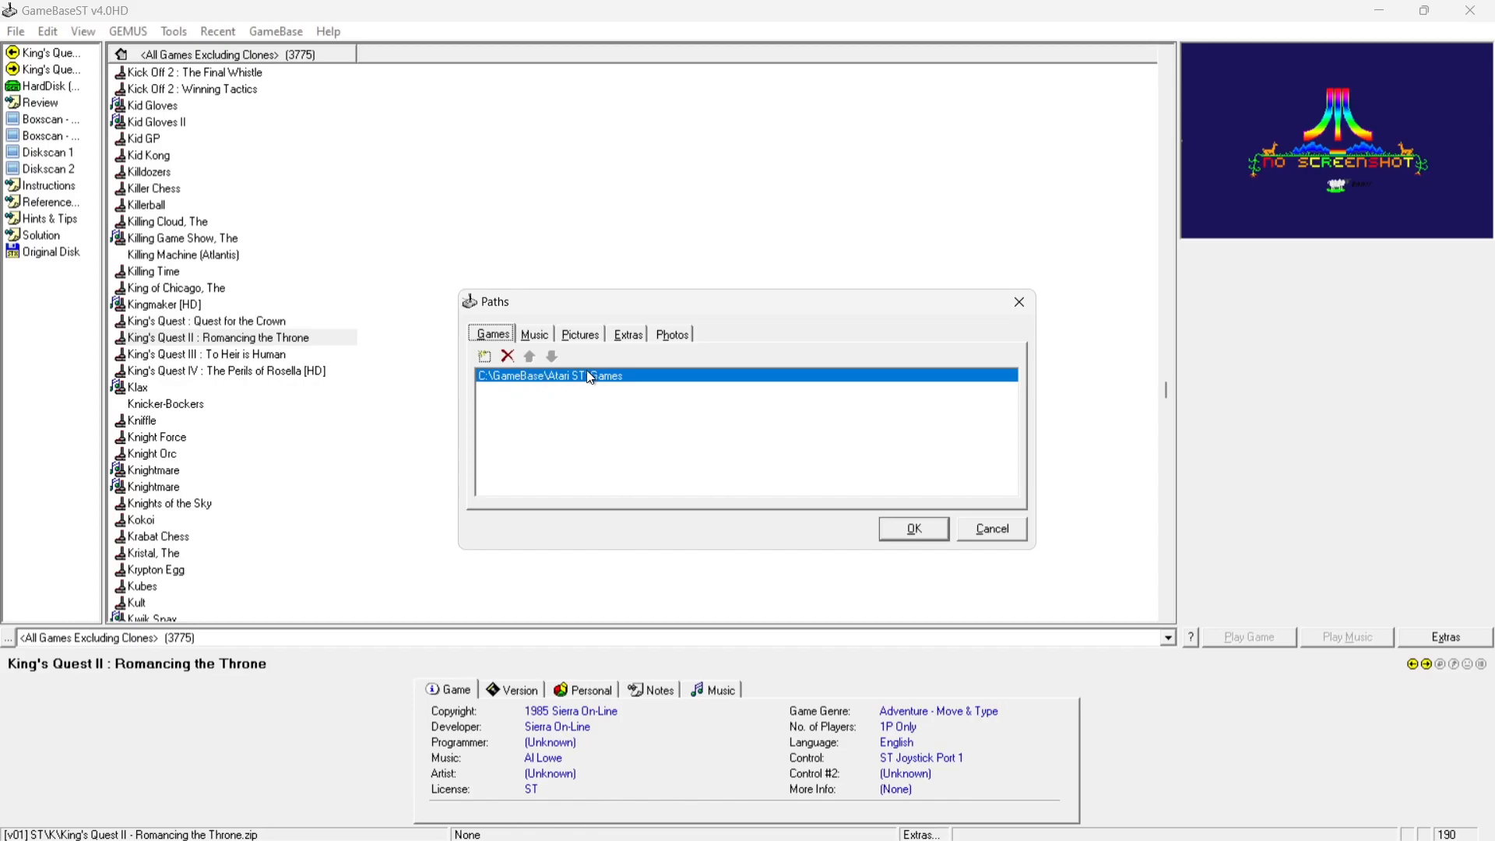
left_click(508, 357)
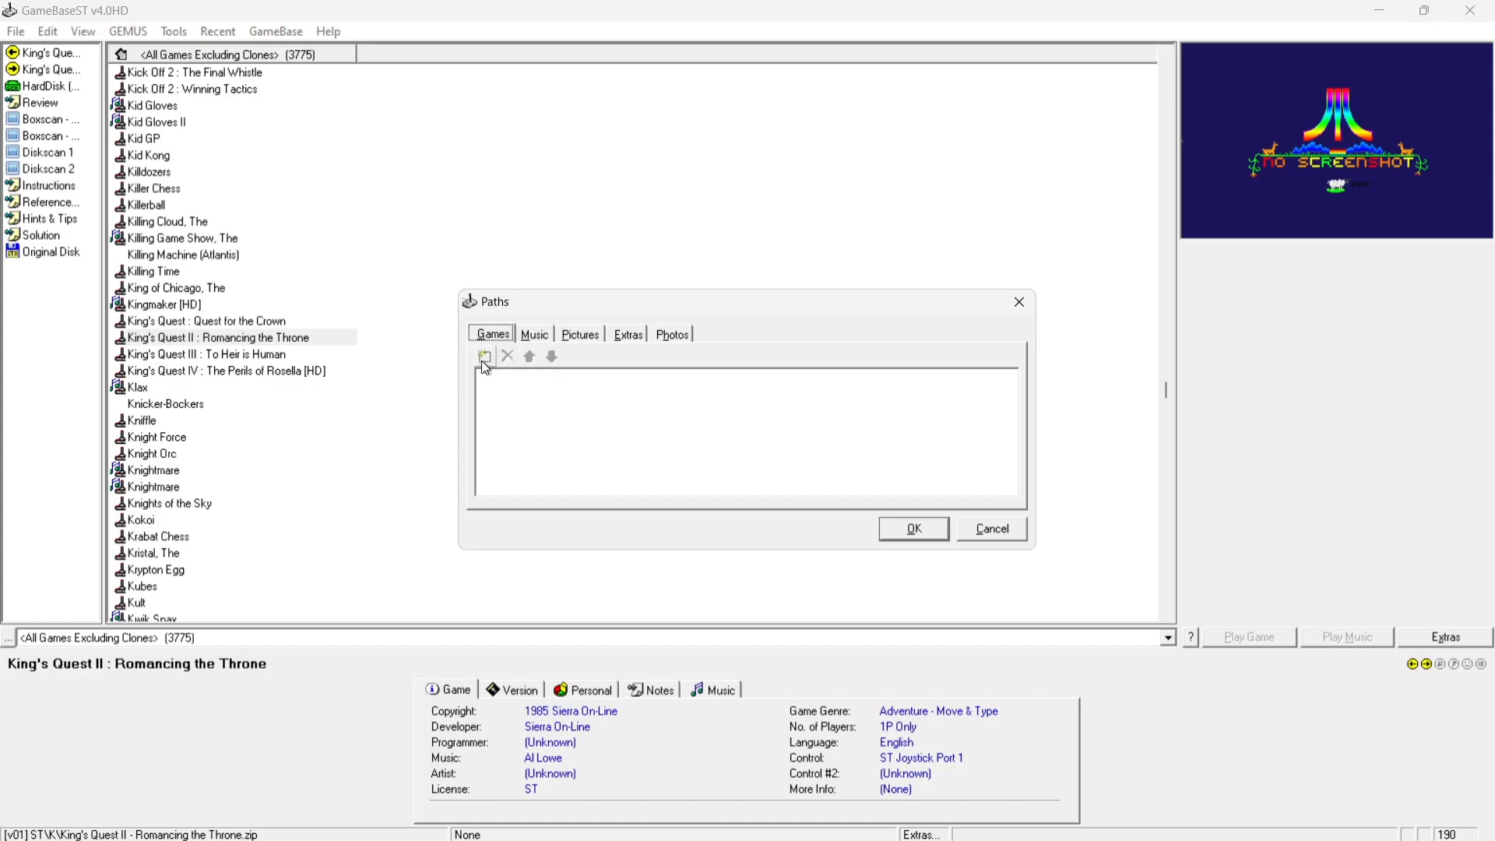
Add the Games folder inside Desktop\Gamebase 64\Atari ST as the games path and save the path settings
left_click(485, 357)
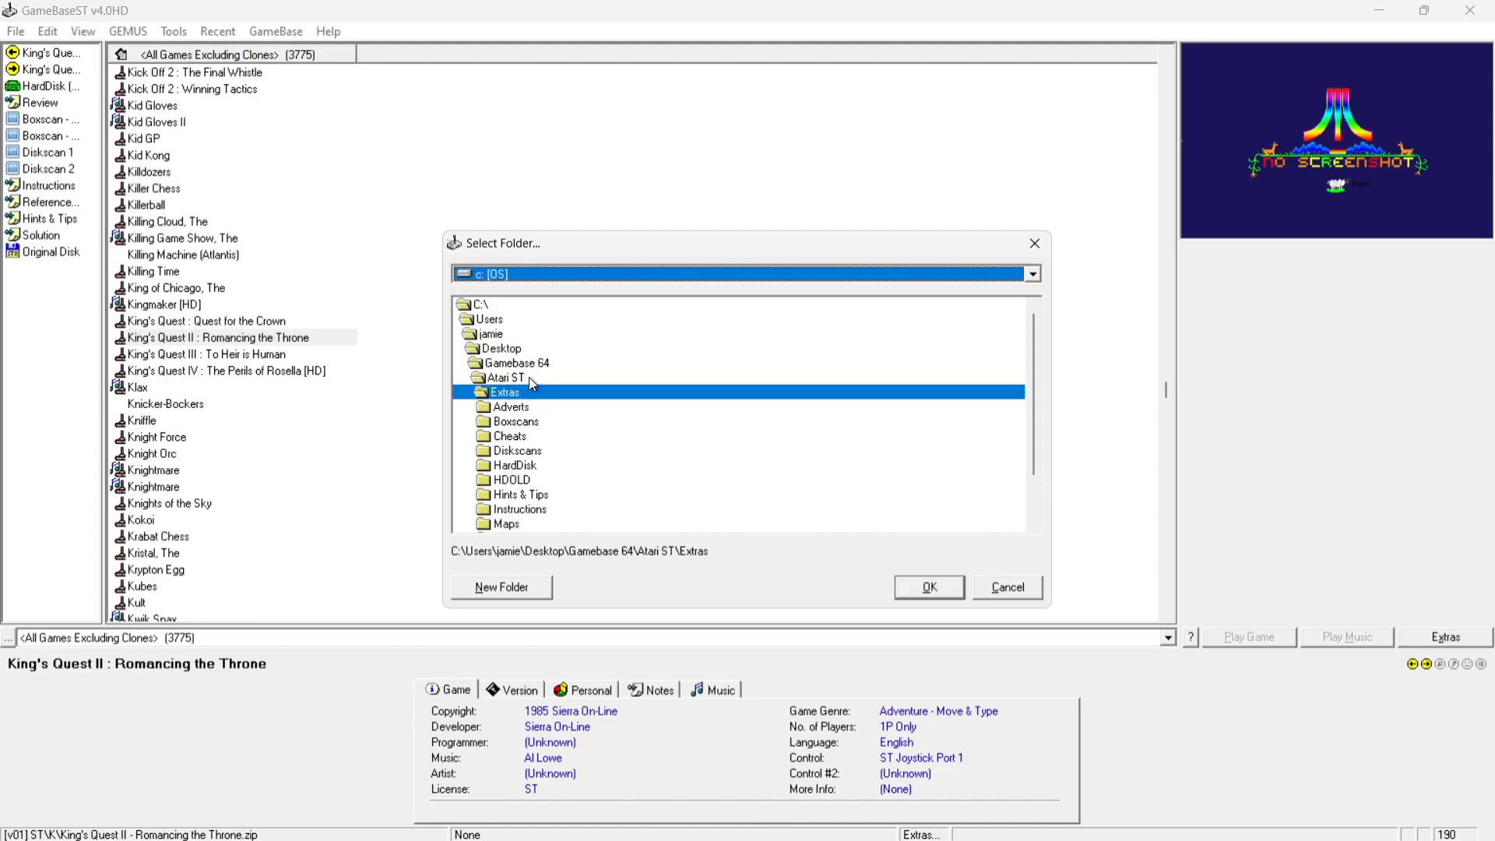
left_click(512, 378)
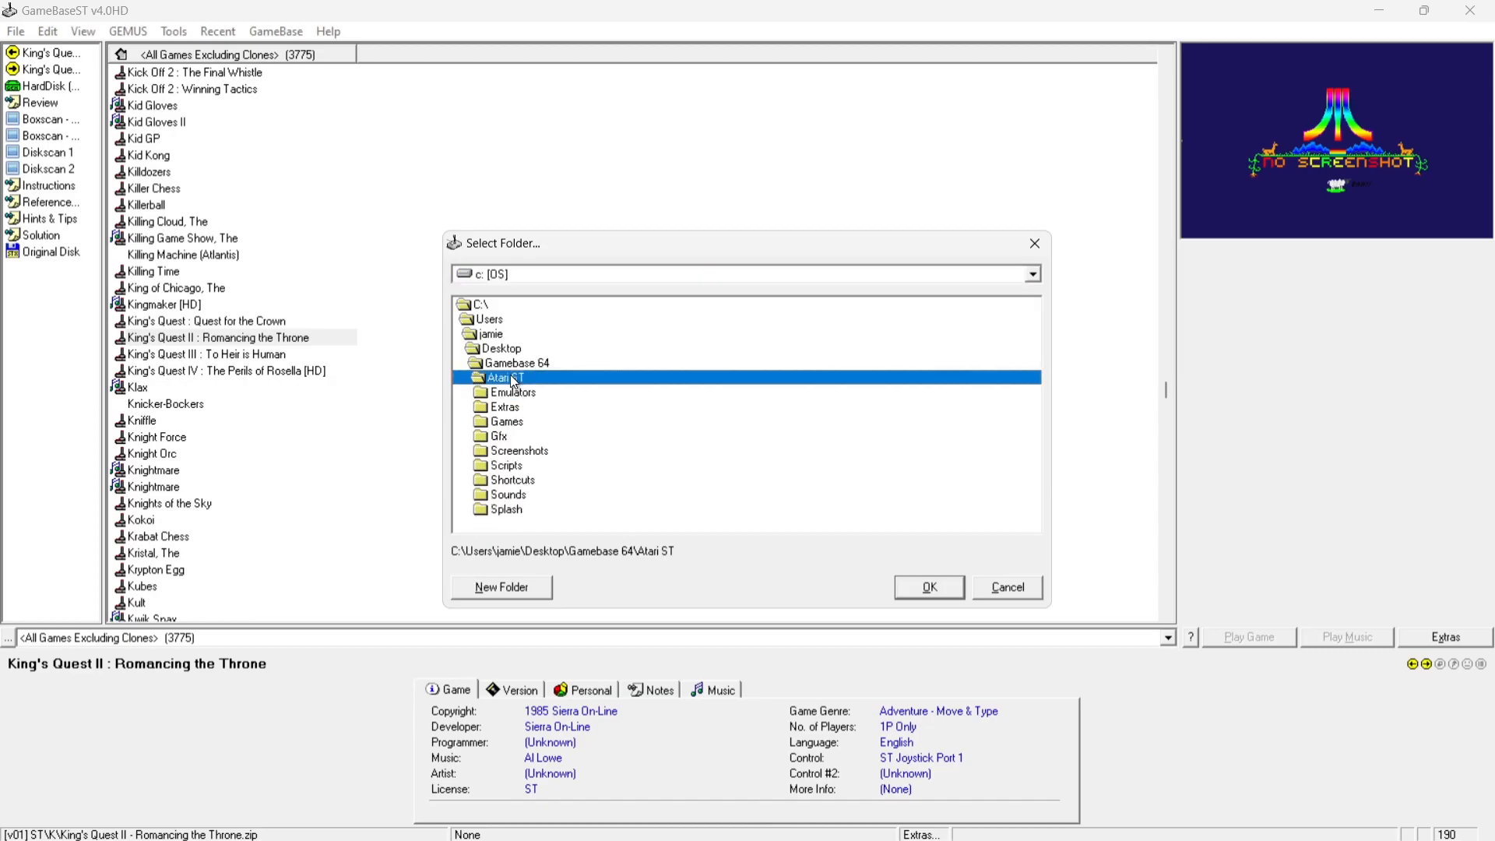
left_click(516, 424)
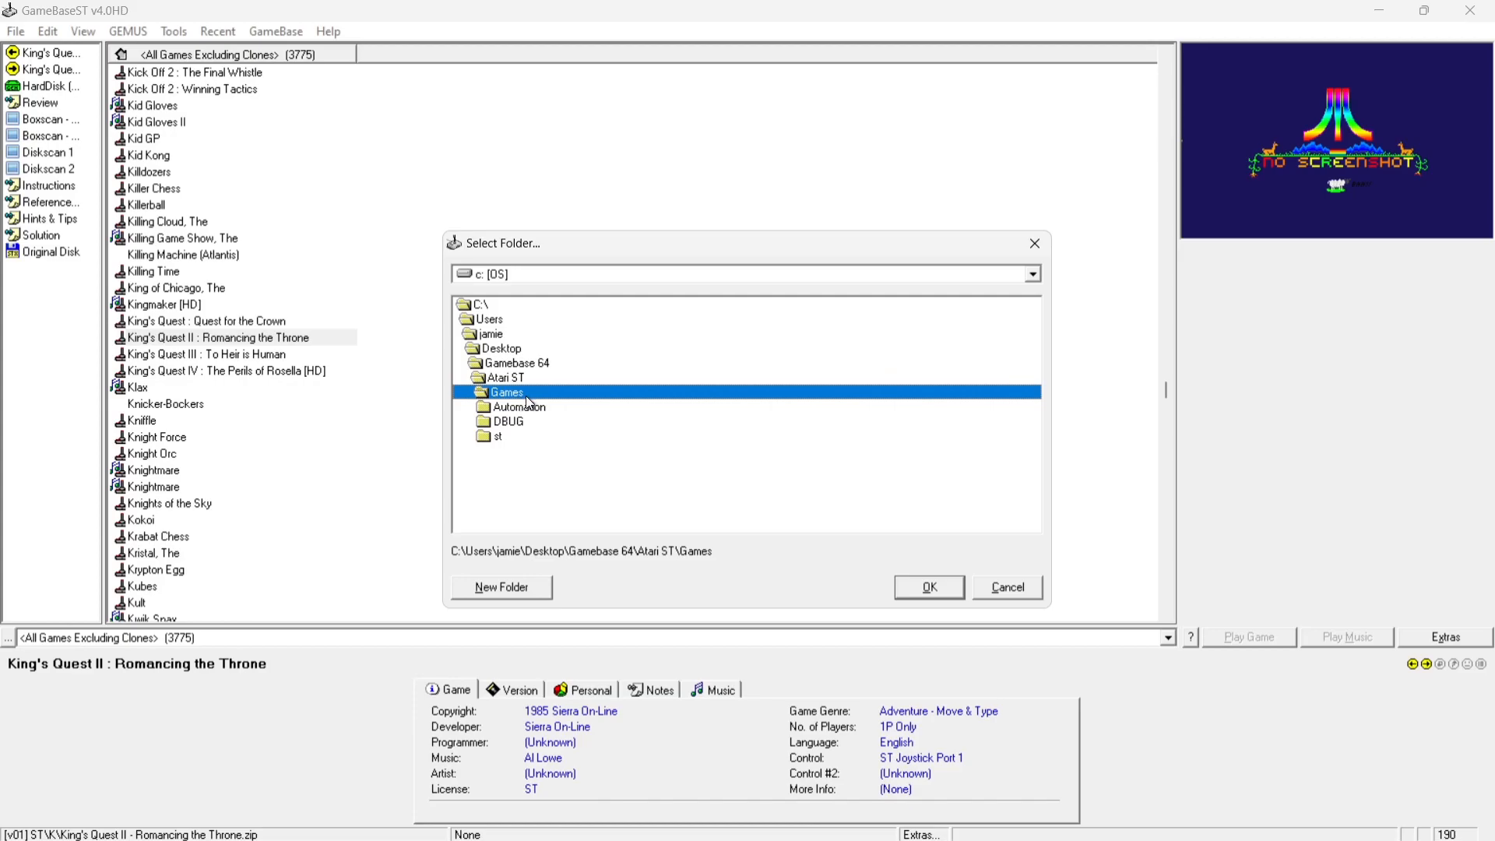
left_click(926, 589)
left_click(911, 532)
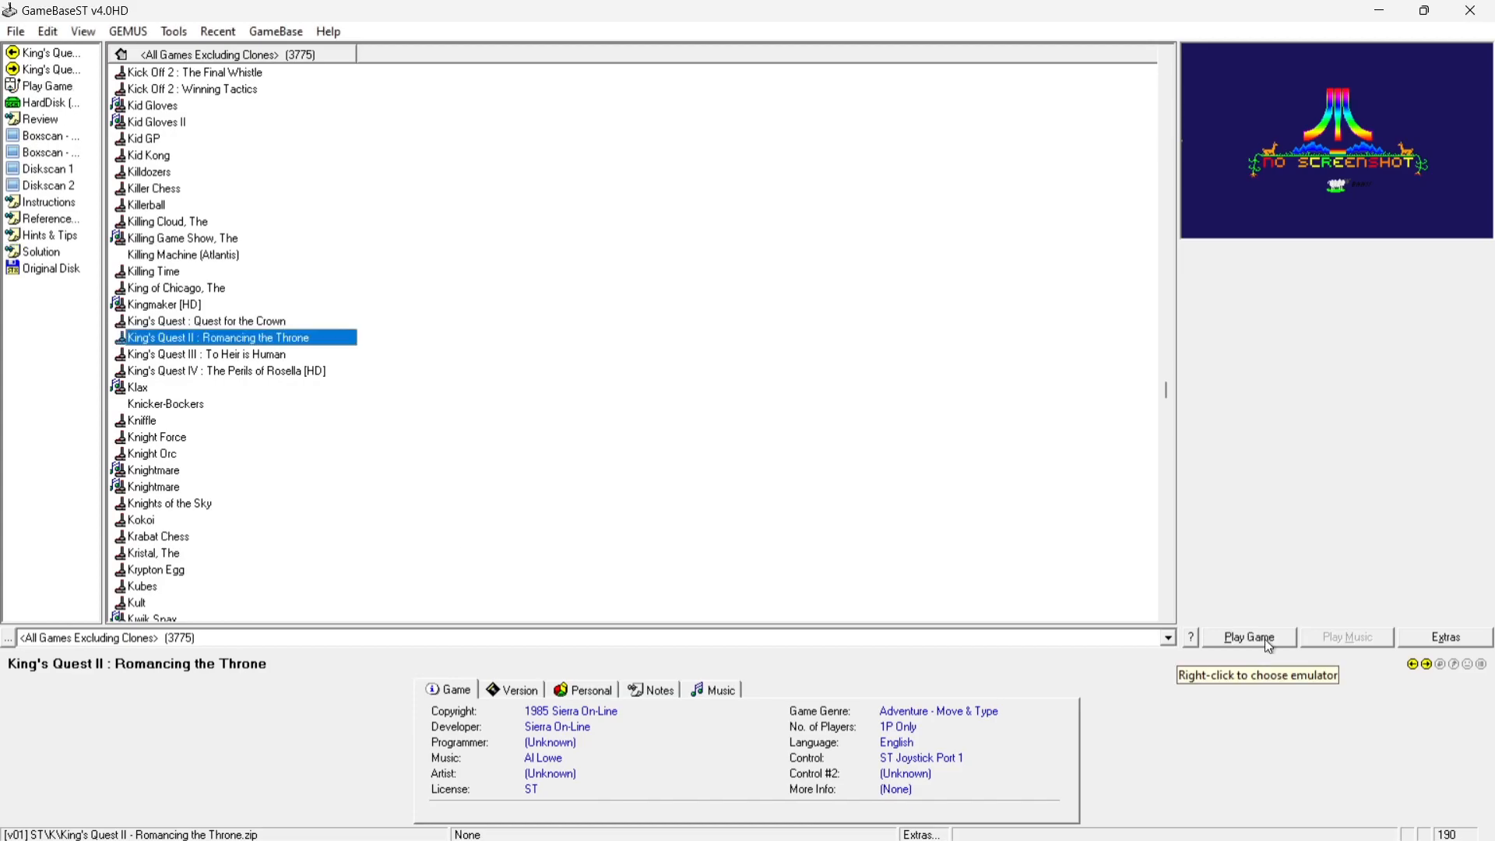
Try to launch King's Quest II : Romancing the Throne, and minimize GameBase to return to the desktop
left_click(1264, 638)
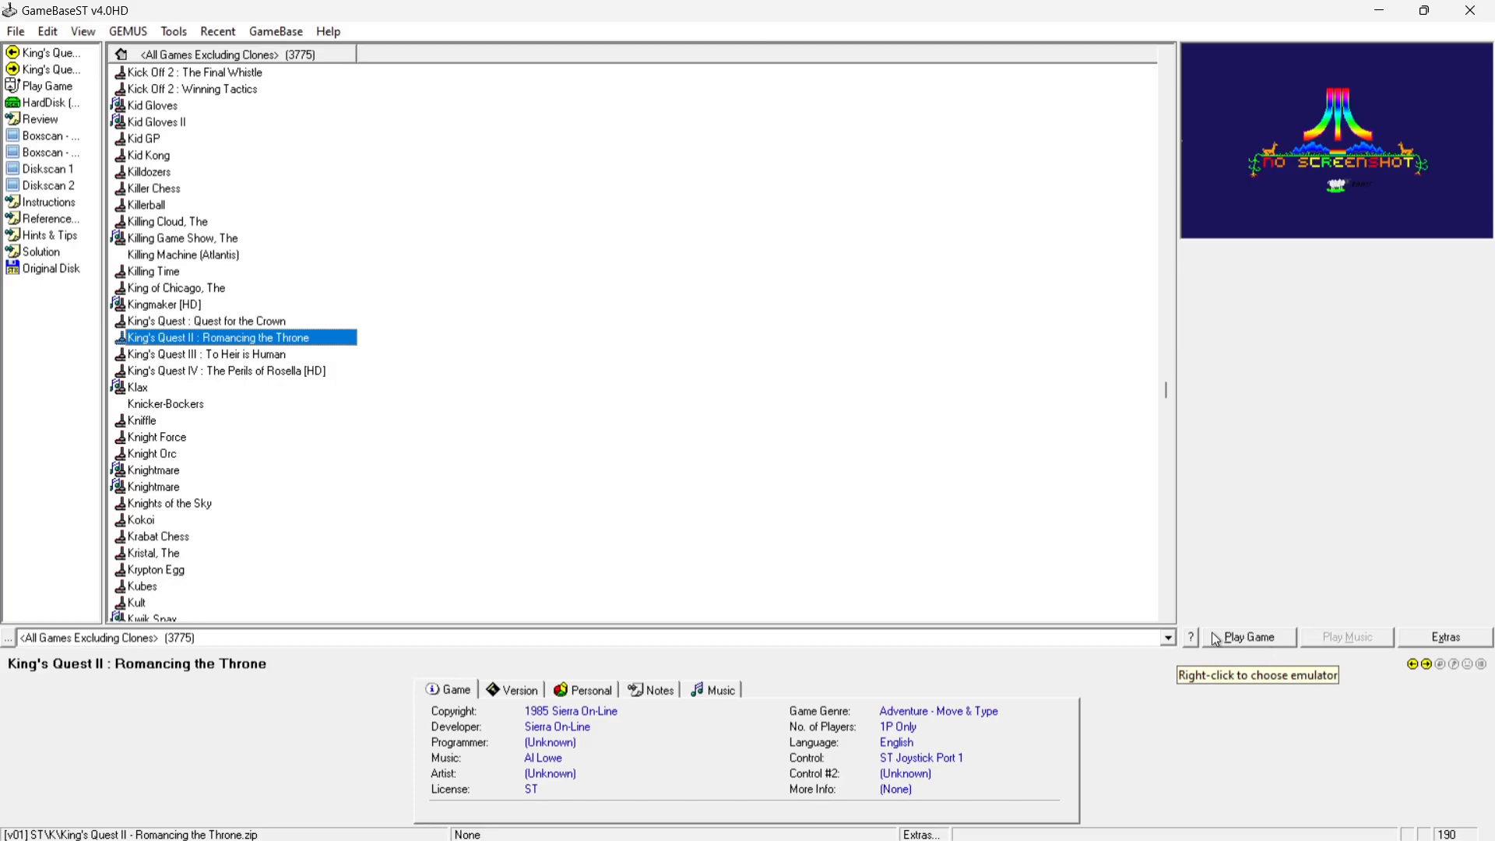
left_click(1263, 637)
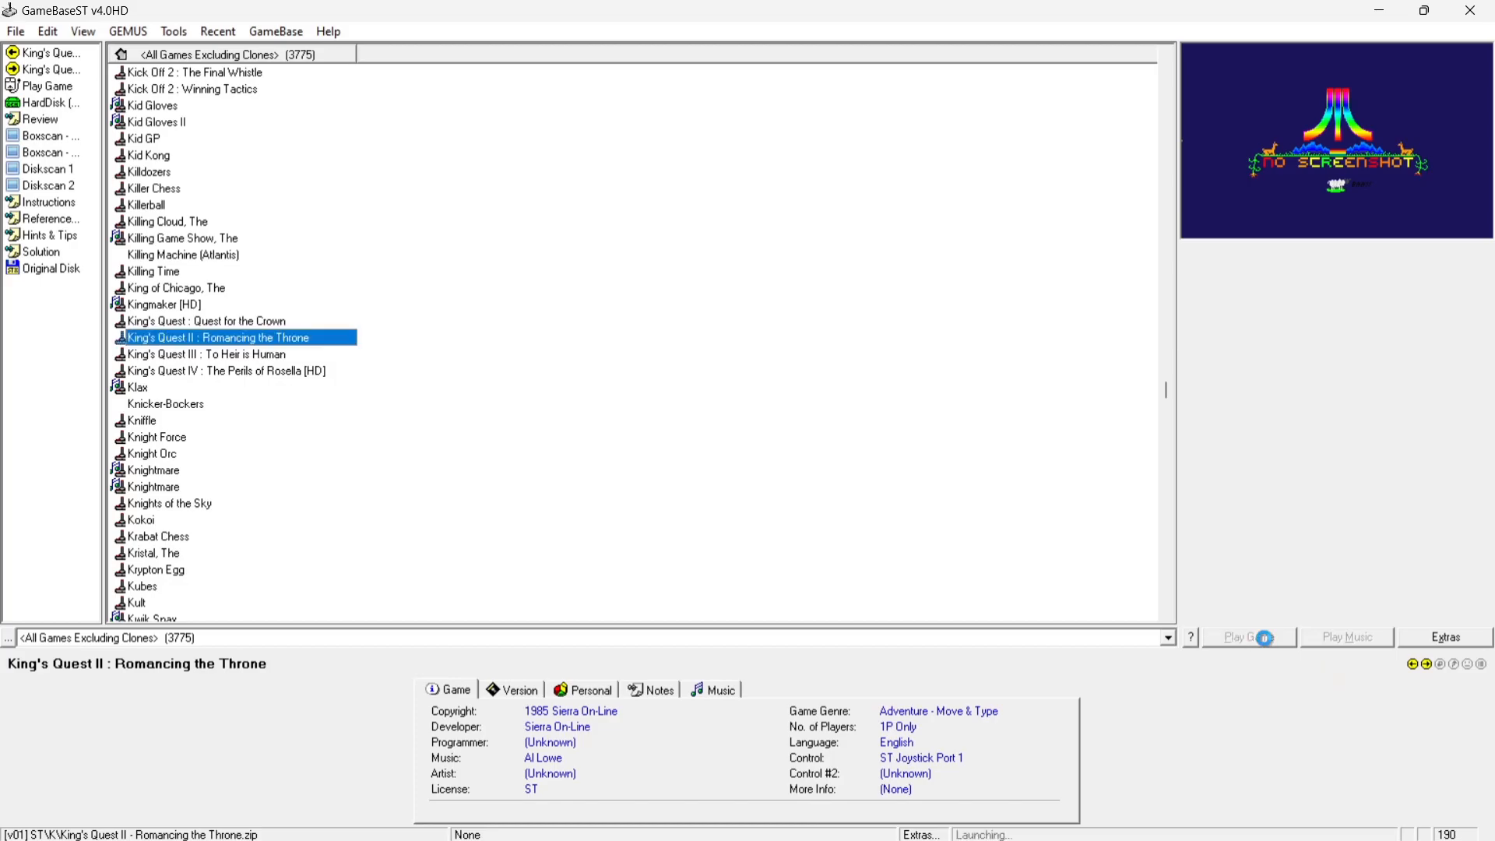
key("Return")
left_click(1379, 10)
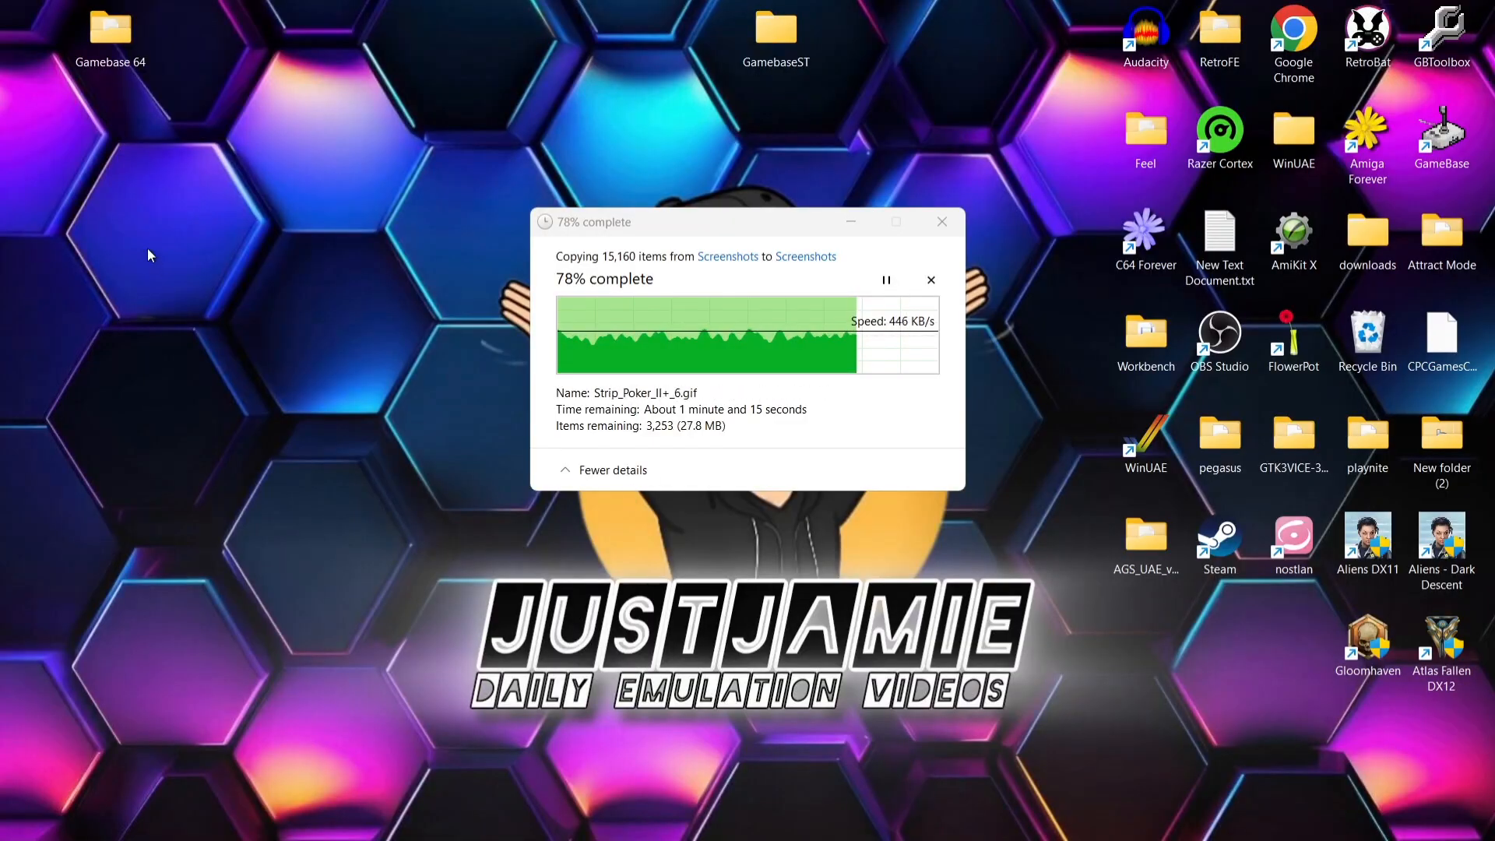
Open Emulators.ini from Gamebase 64's Atari ST folder in Notepad and move its window aside to uncover the folder list
double_click(117, 48)
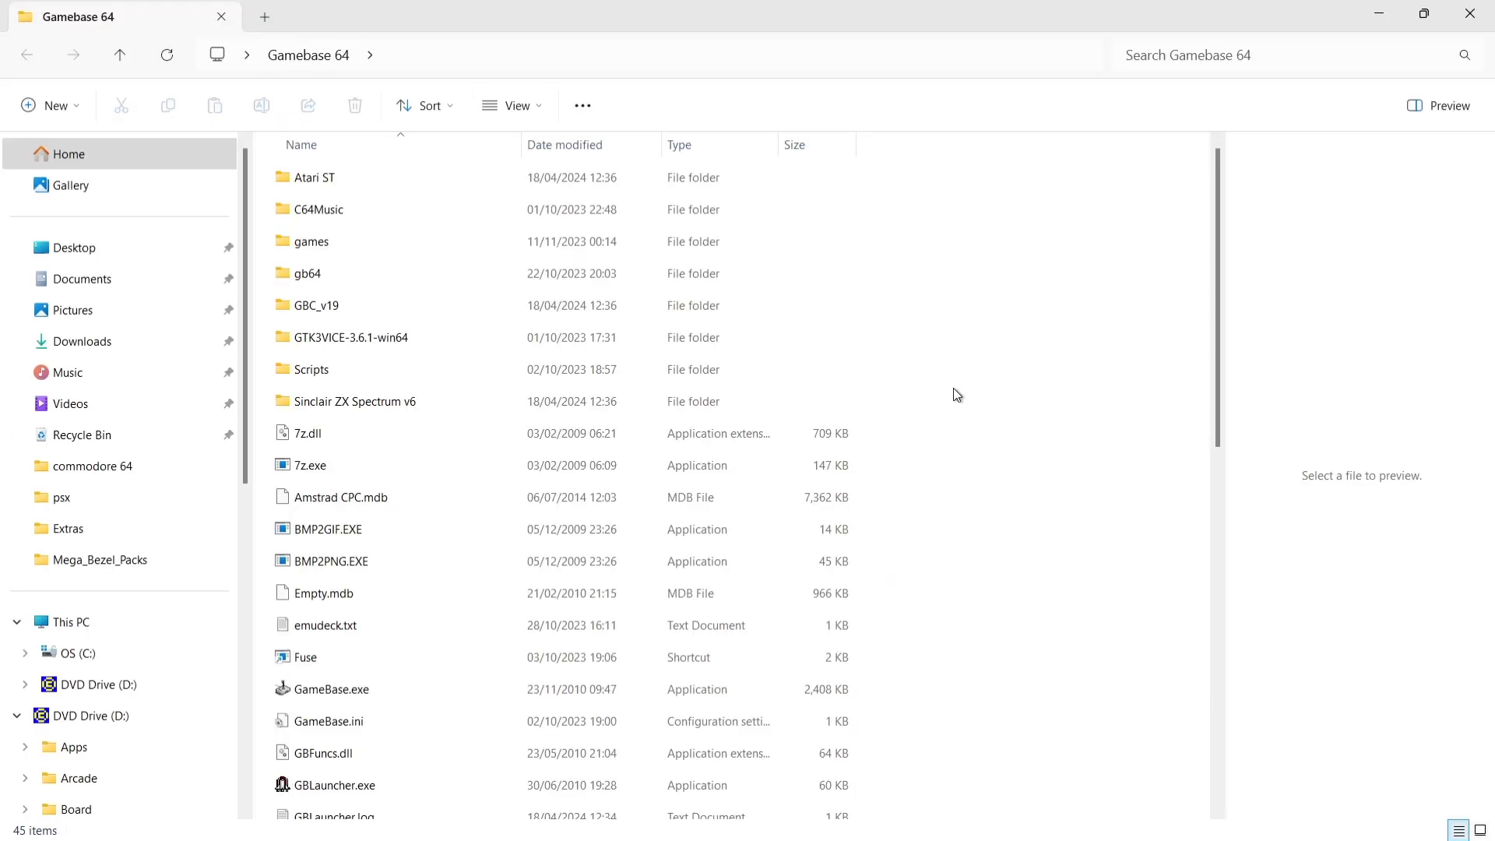
double_click(403, 181)
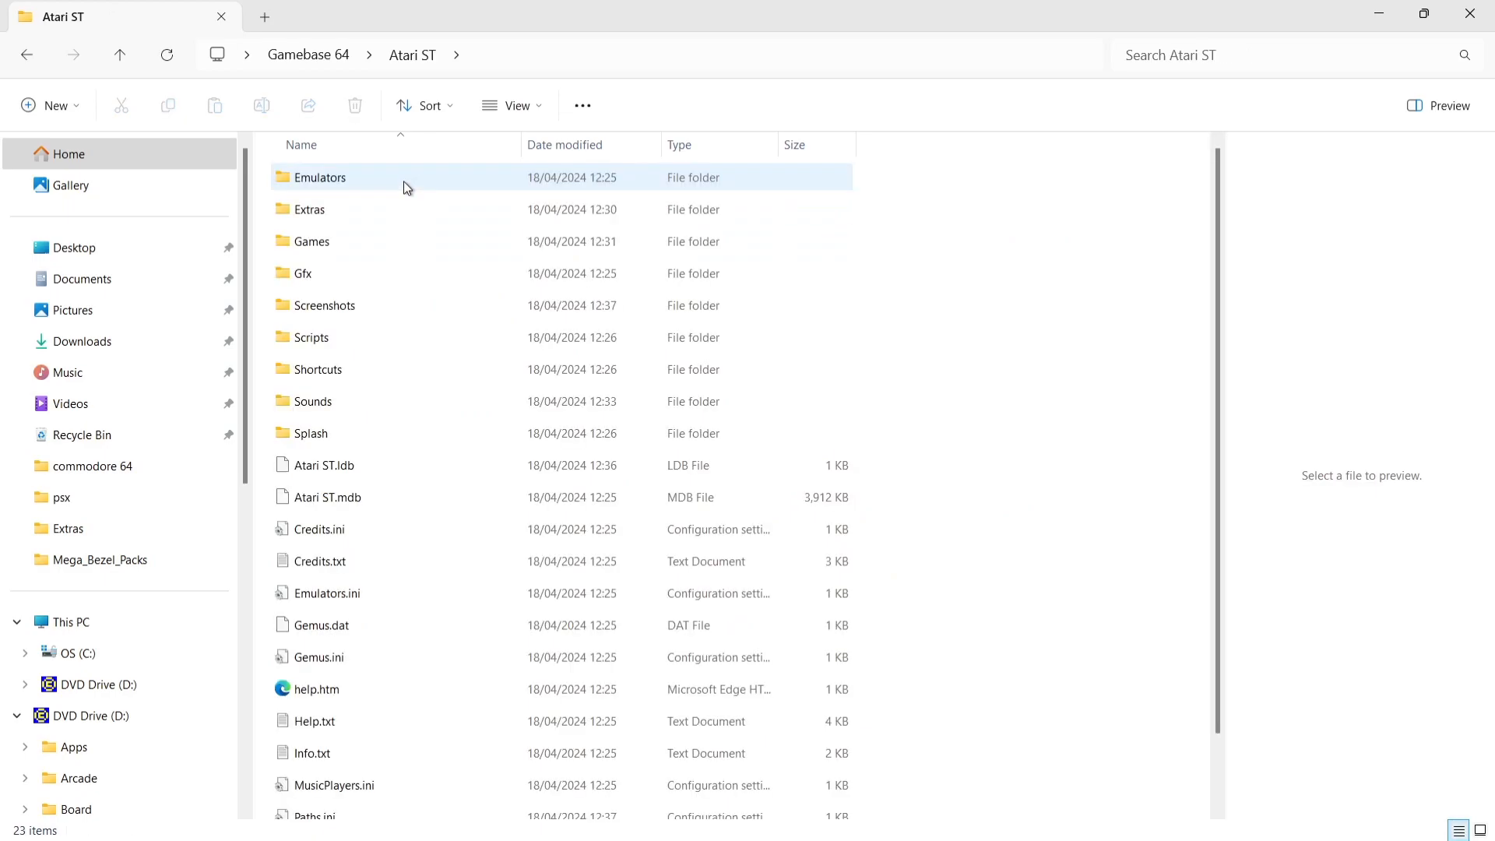
double_click(399, 591)
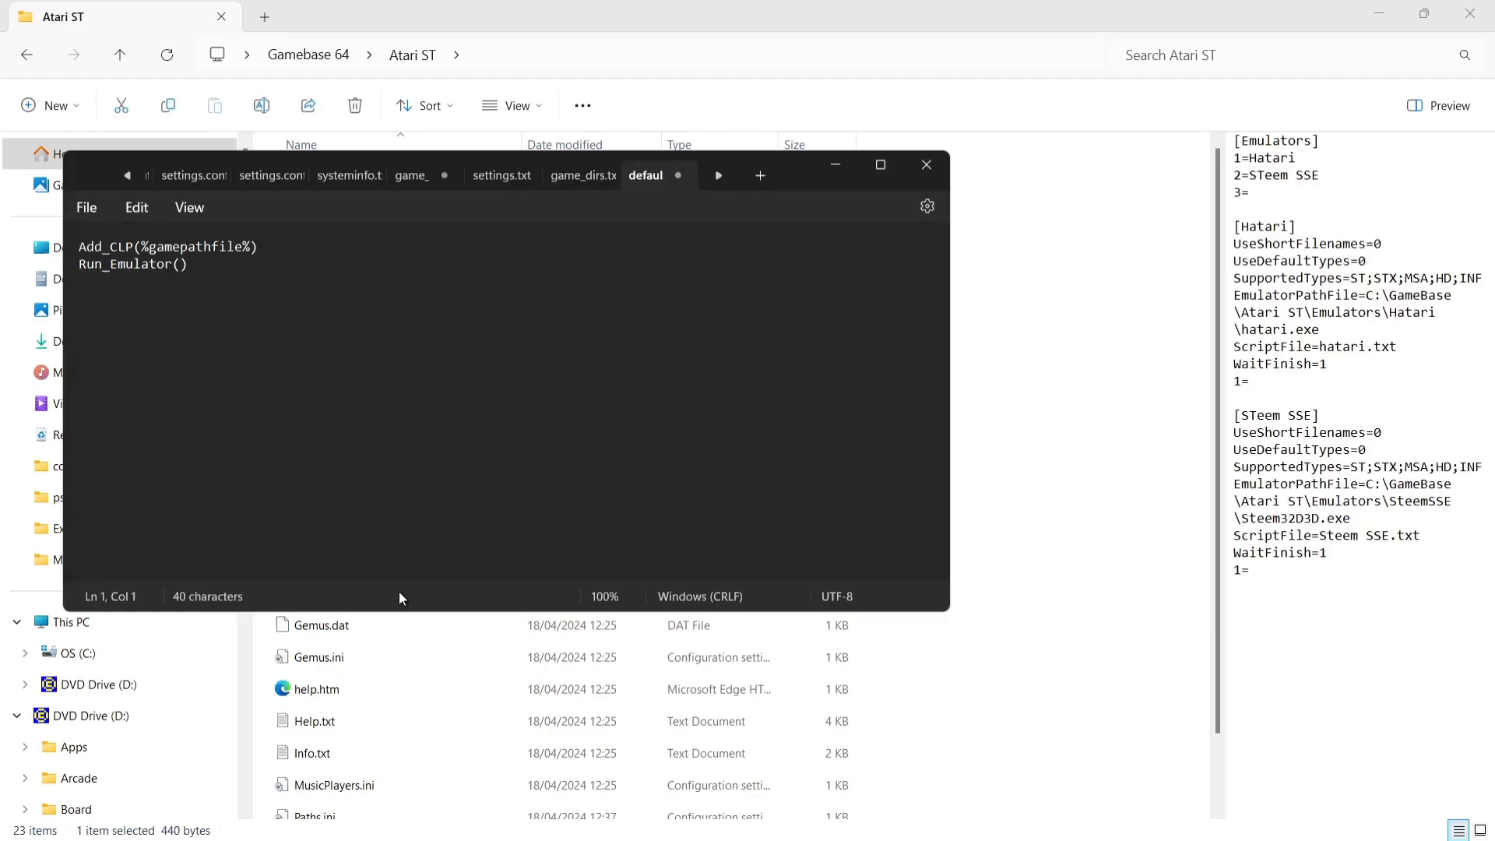
left_click(876, 164)
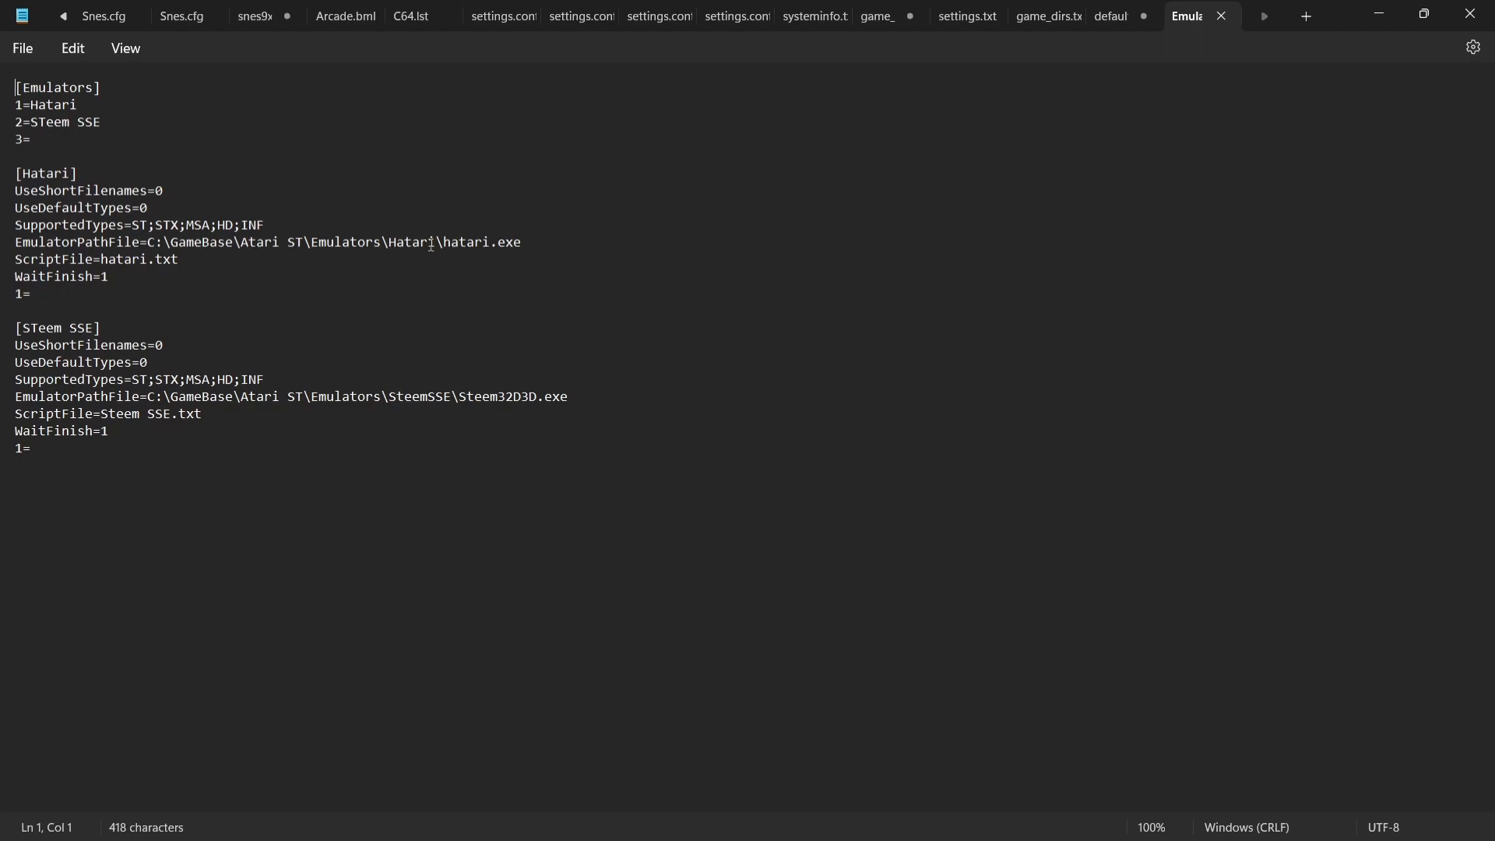
left_click_drag(404, 242, 521, 244)
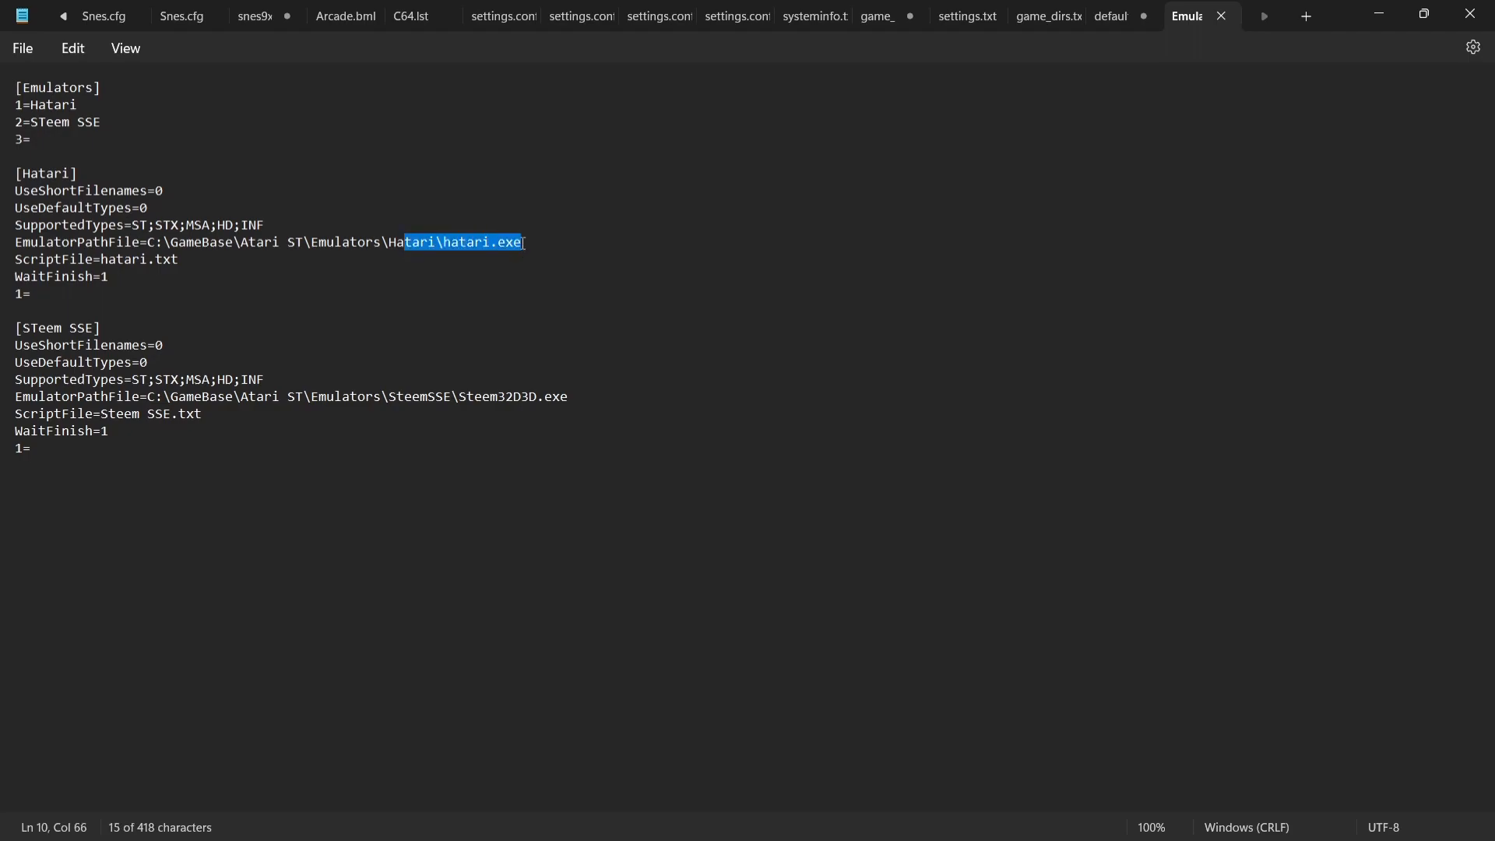
left_click(1425, 14)
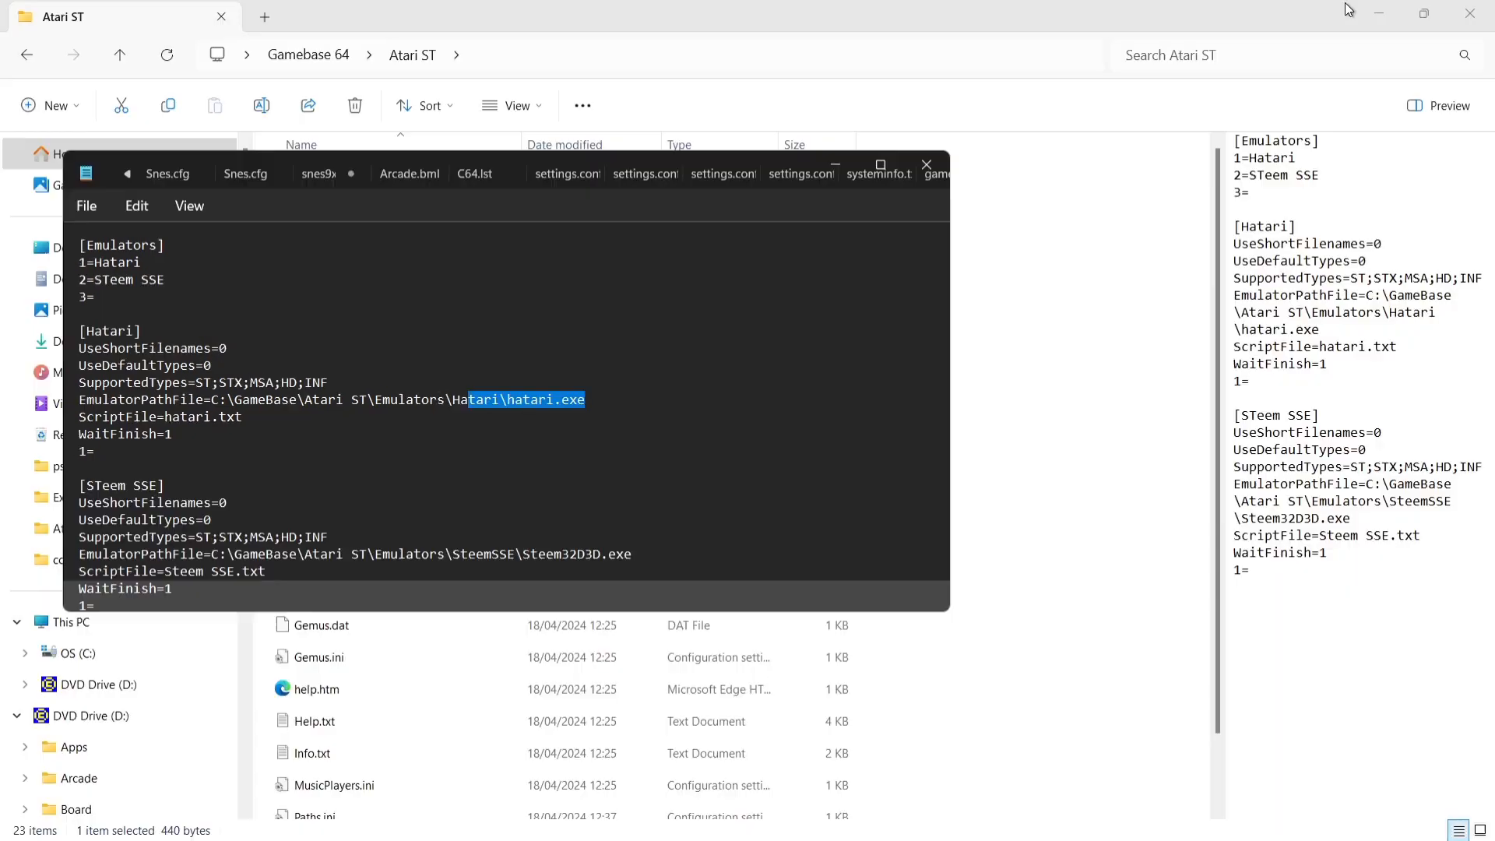
left_click_drag(799, 179, 1256, 191)
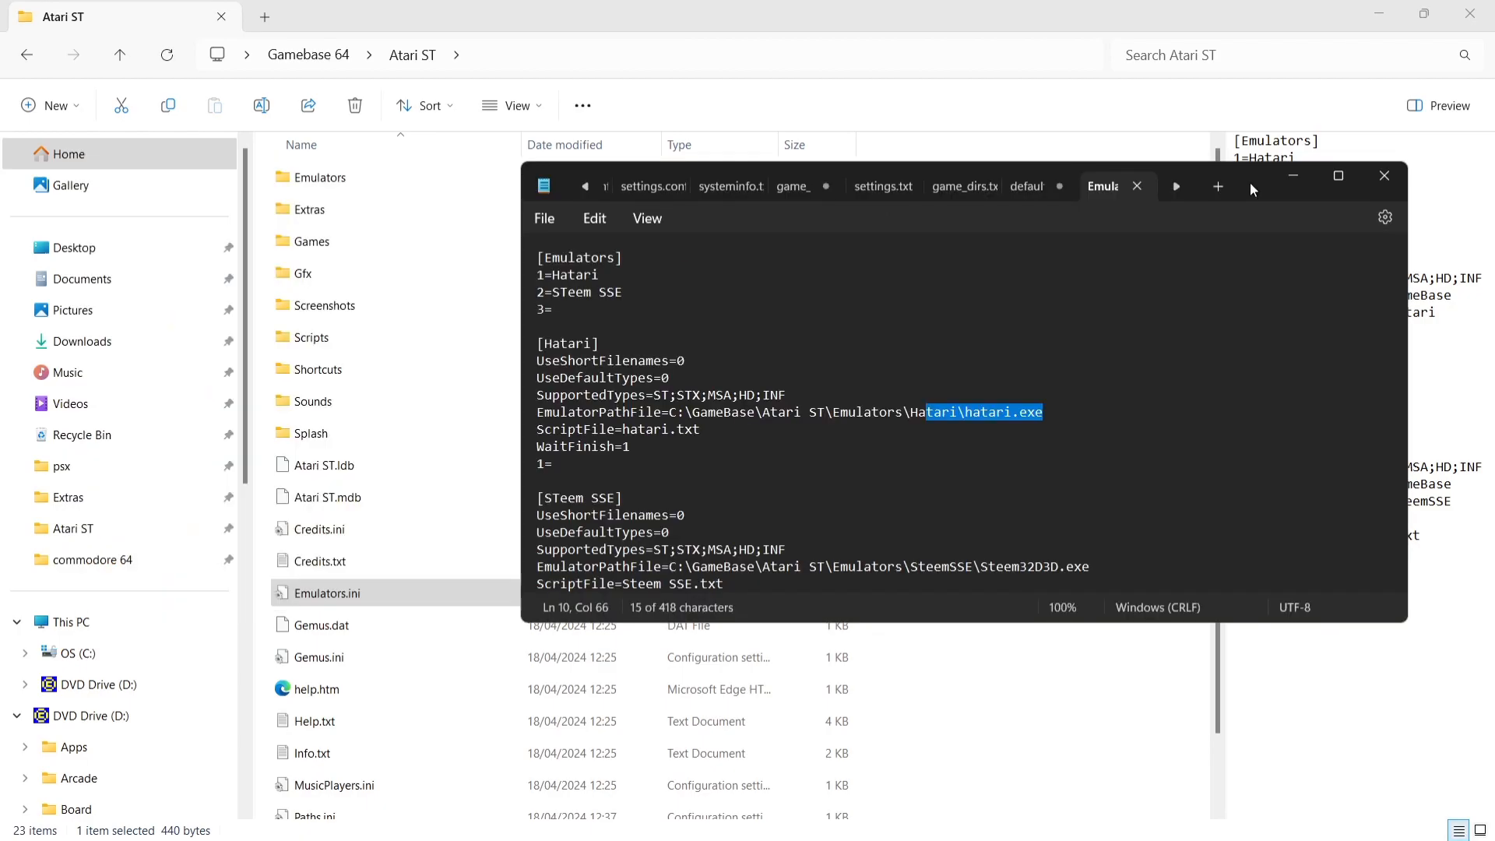
Copy the full path of hatari.exe from the Hatari folder in Emulators, and minimize the folder window
double_click(409, 171)
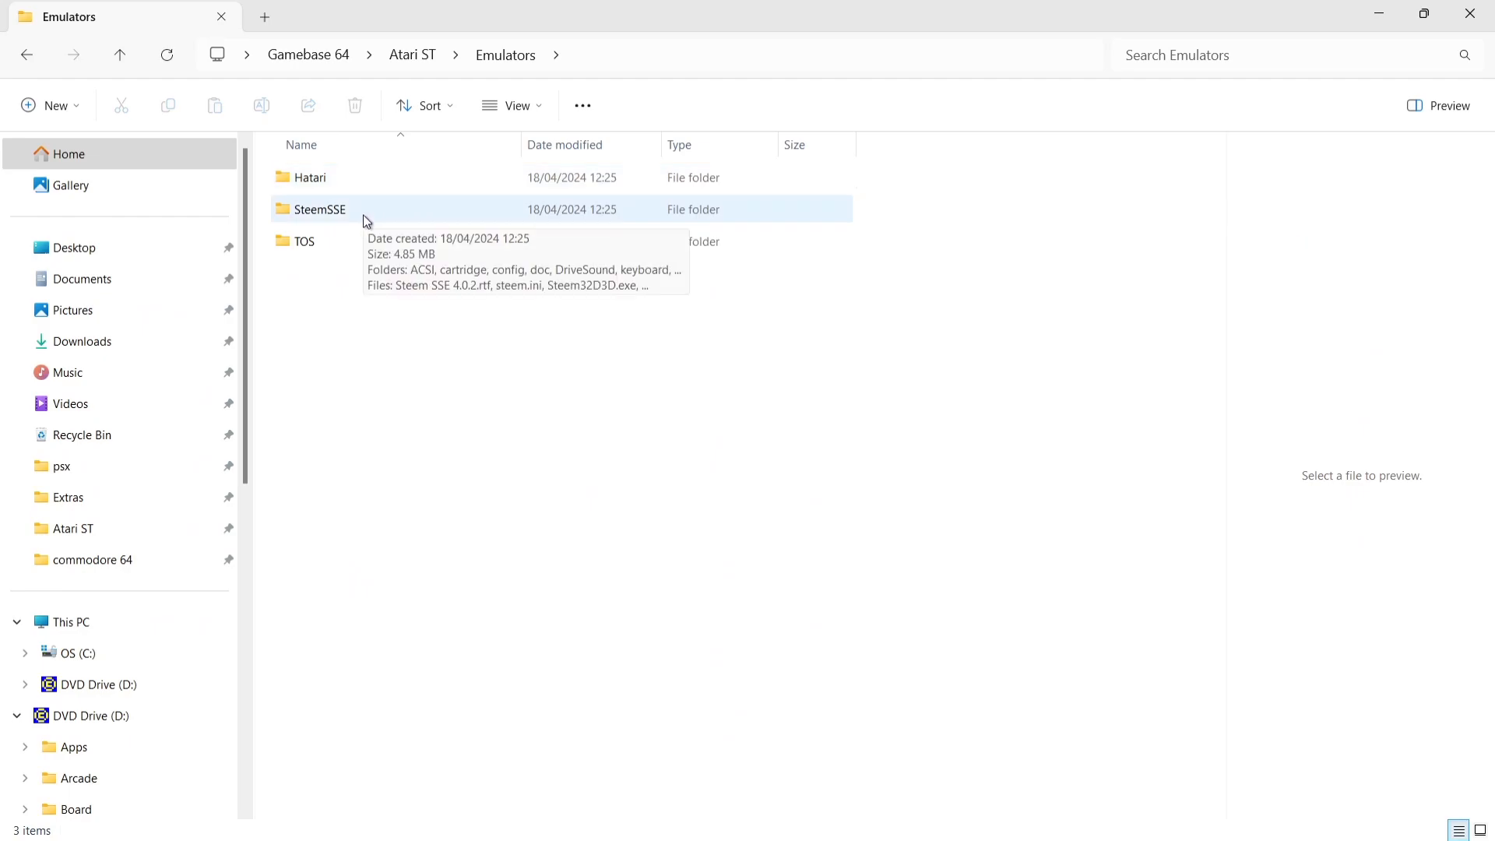
double_click(346, 193)
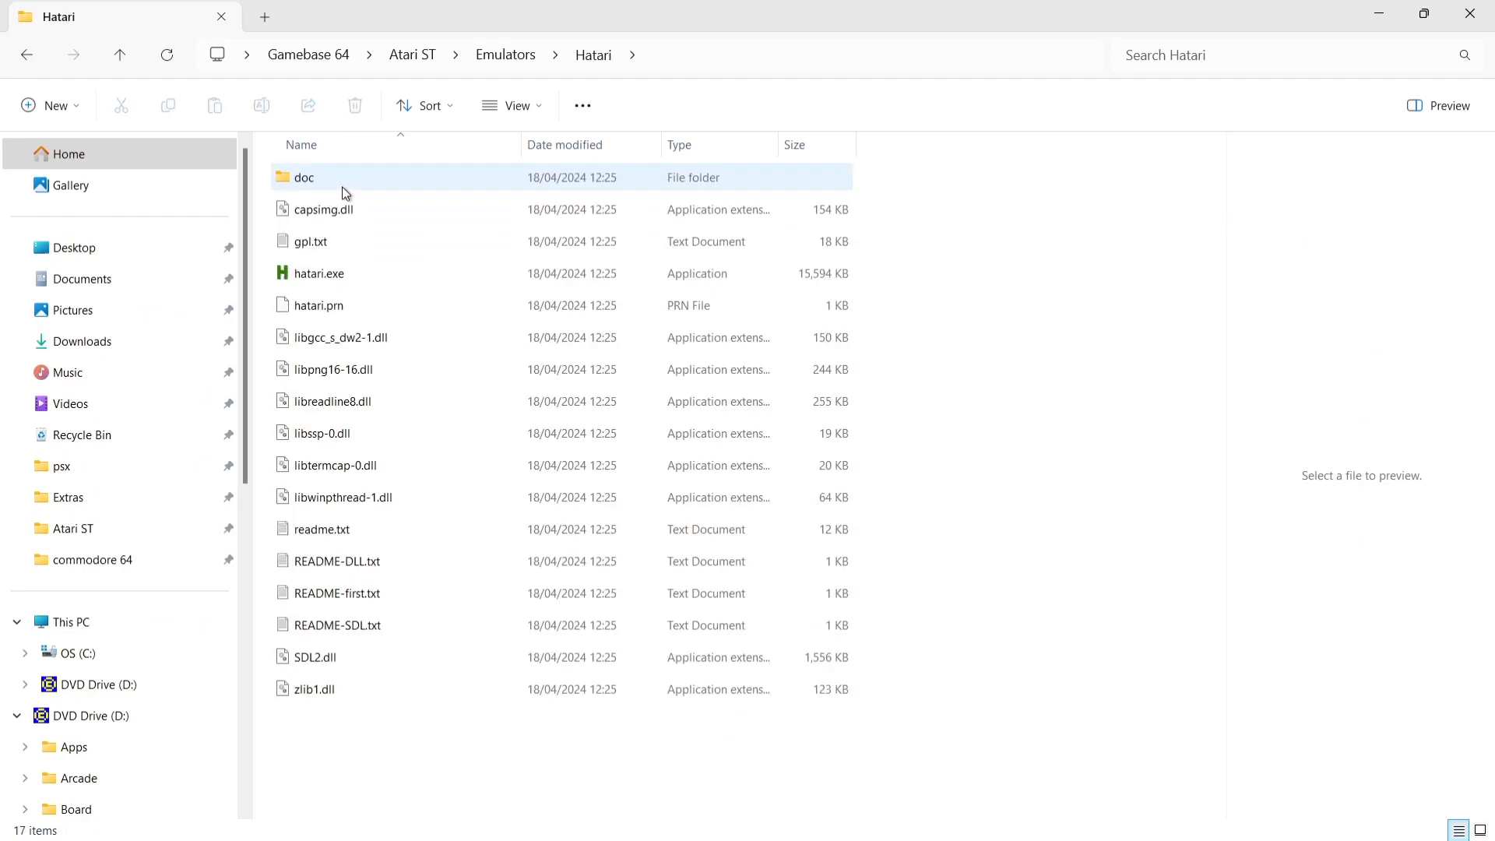
left_click(337, 276)
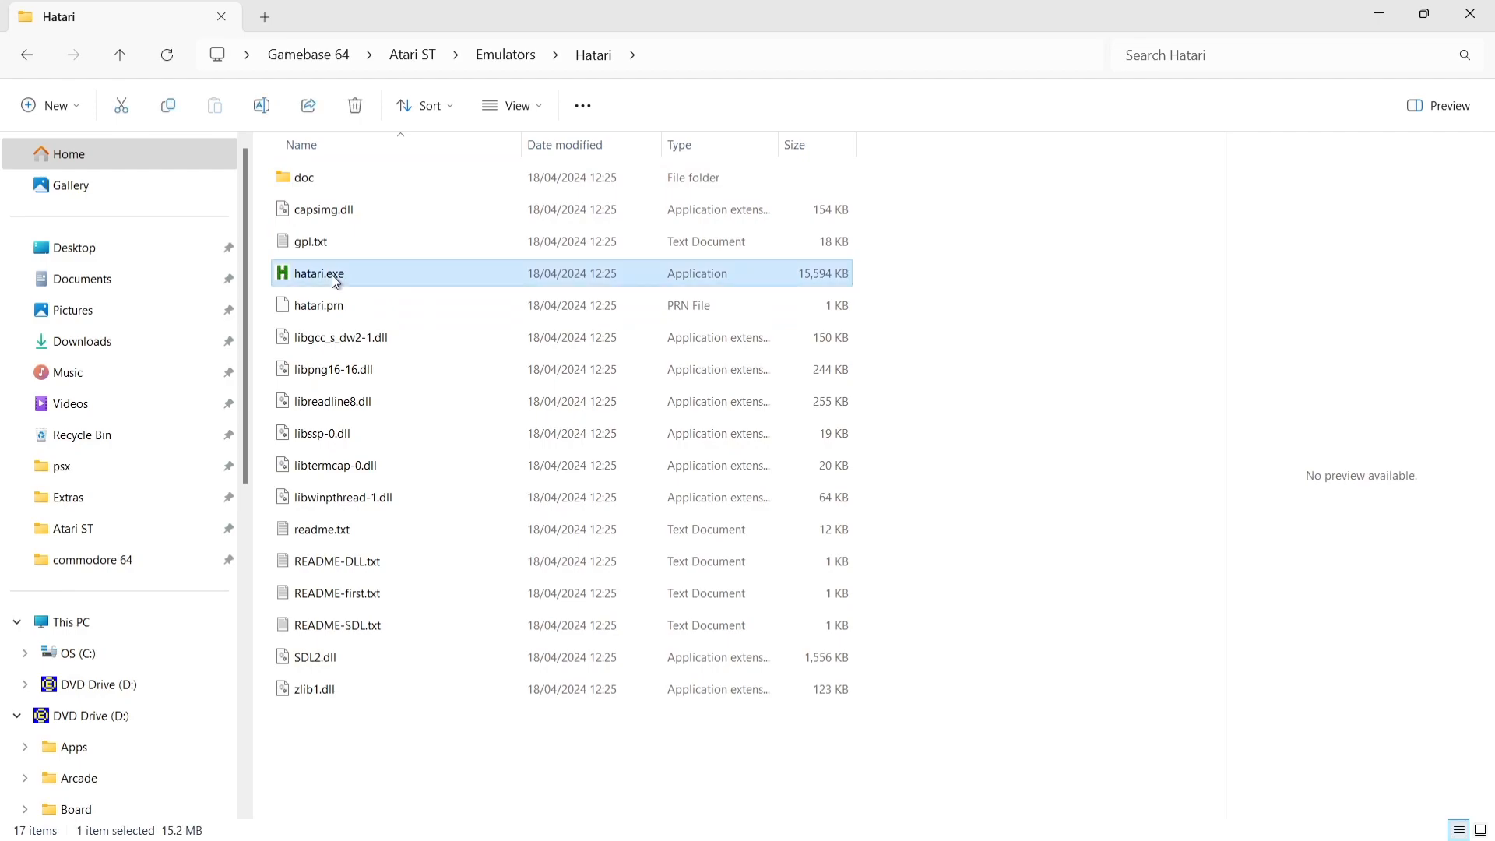
right_click(334, 280)
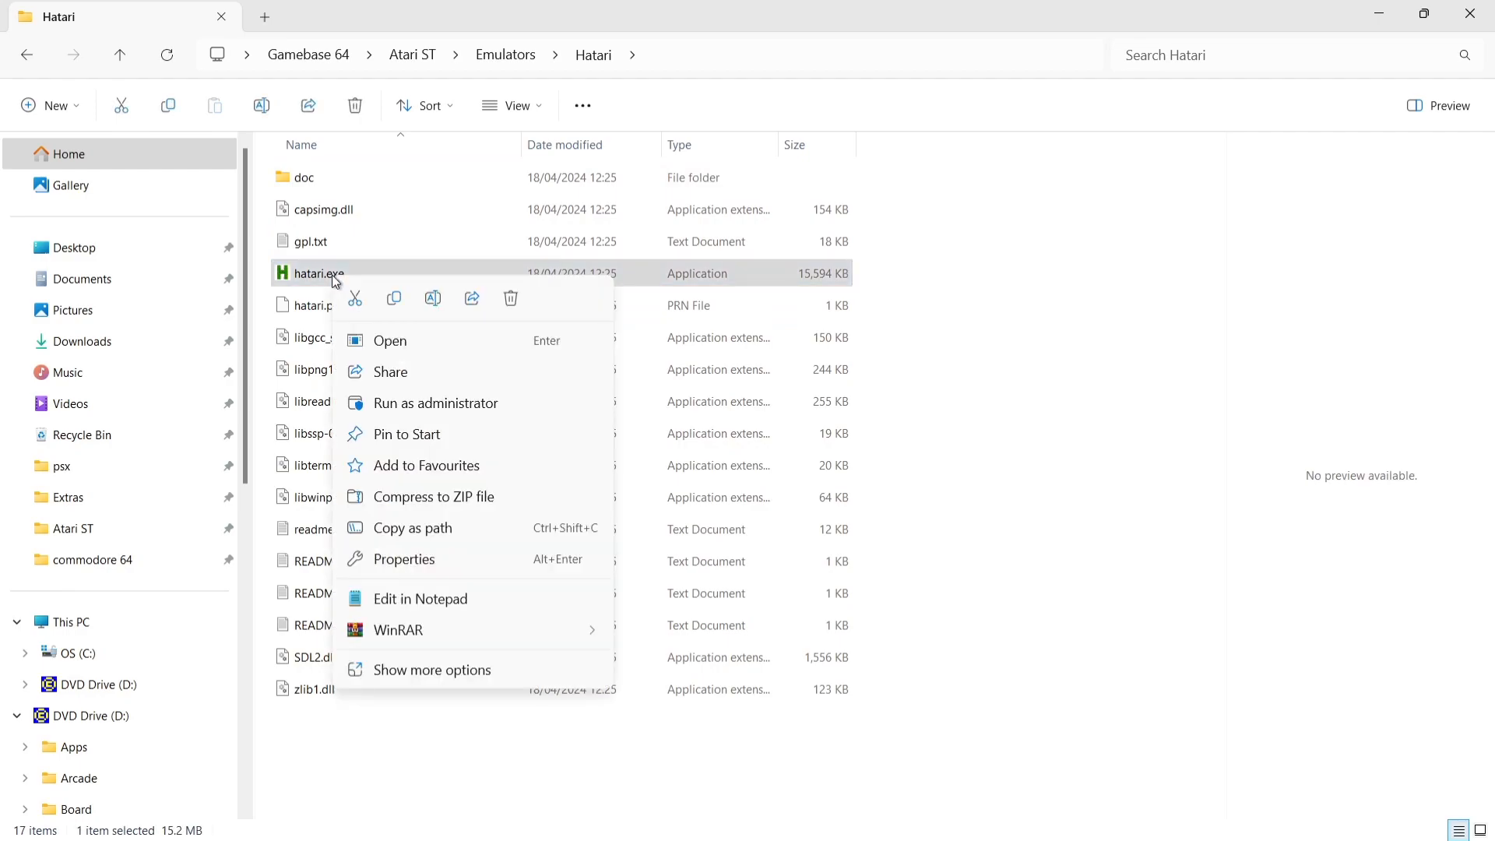
left_click(444, 527)
left_click(1376, 13)
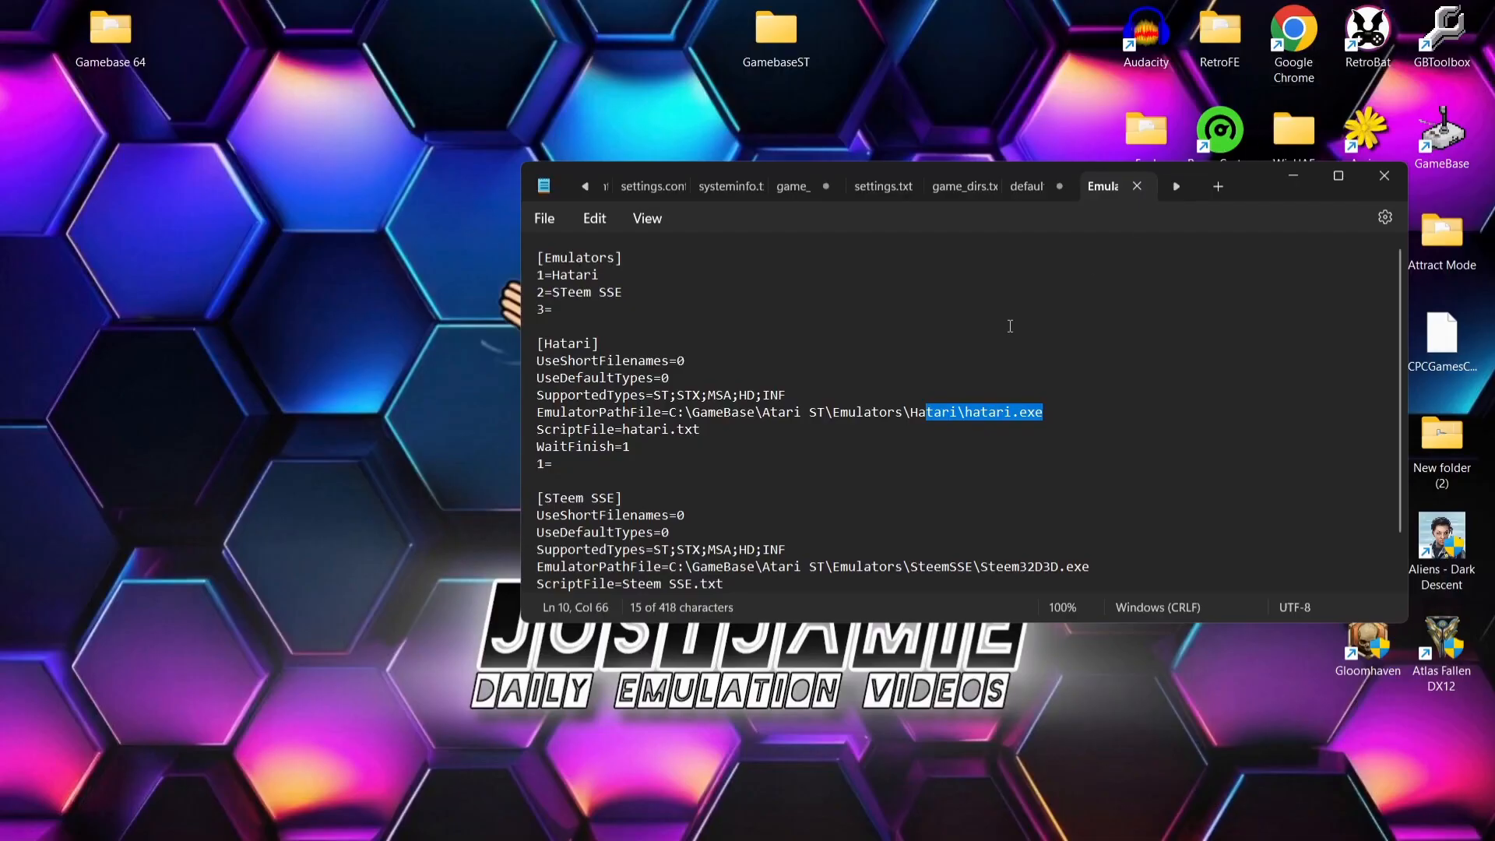
Replace Hatari's EmulatorPathFile value in Emulators.ini with the copied hatari.exe path, without quotation marks and with ScriptFile on its own line
left_click(1337, 176)
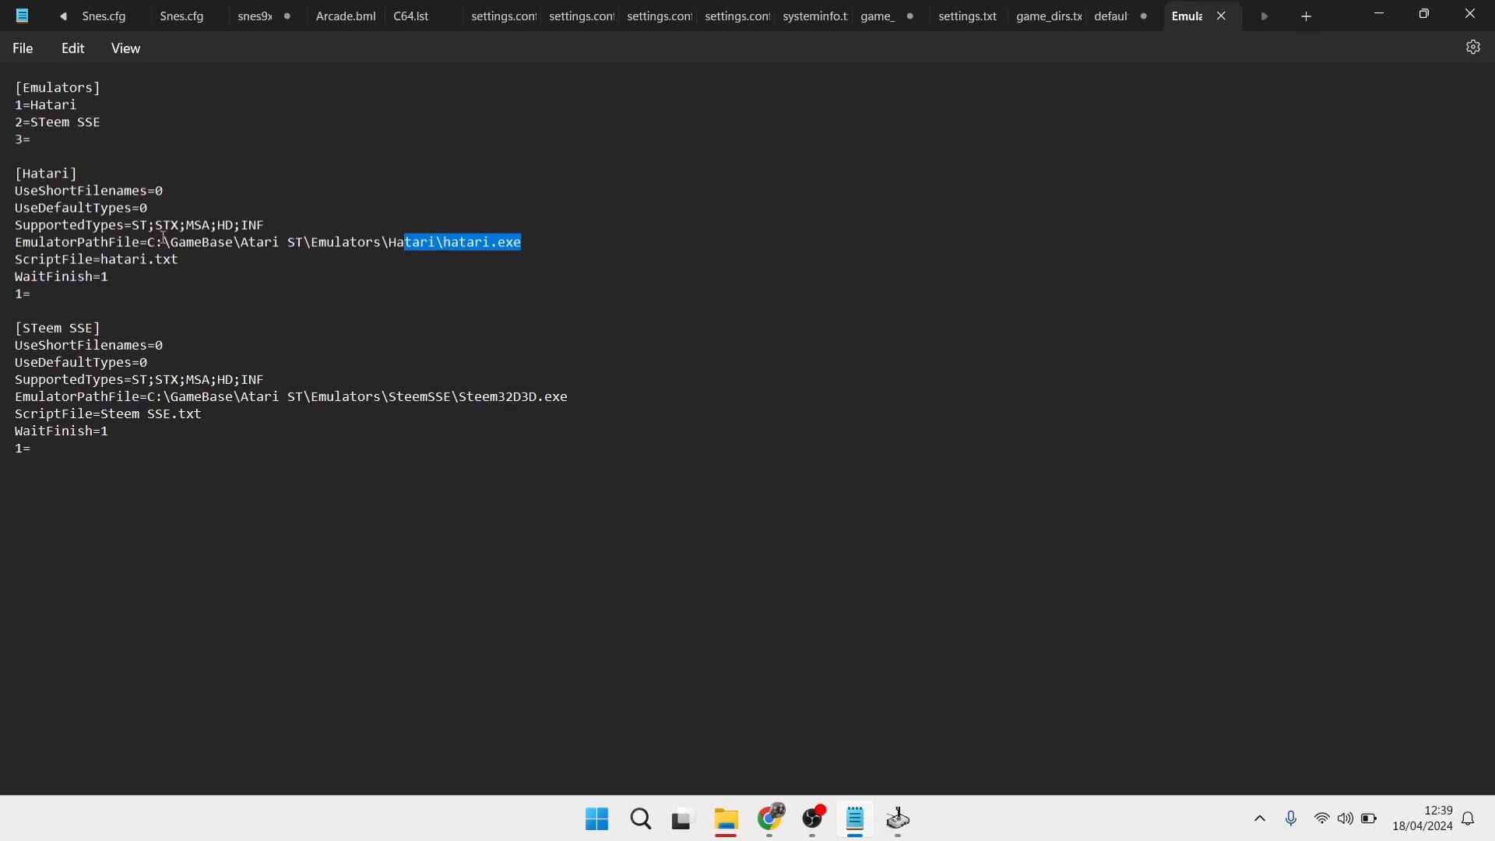
left_click_drag(149, 243, 503, 253)
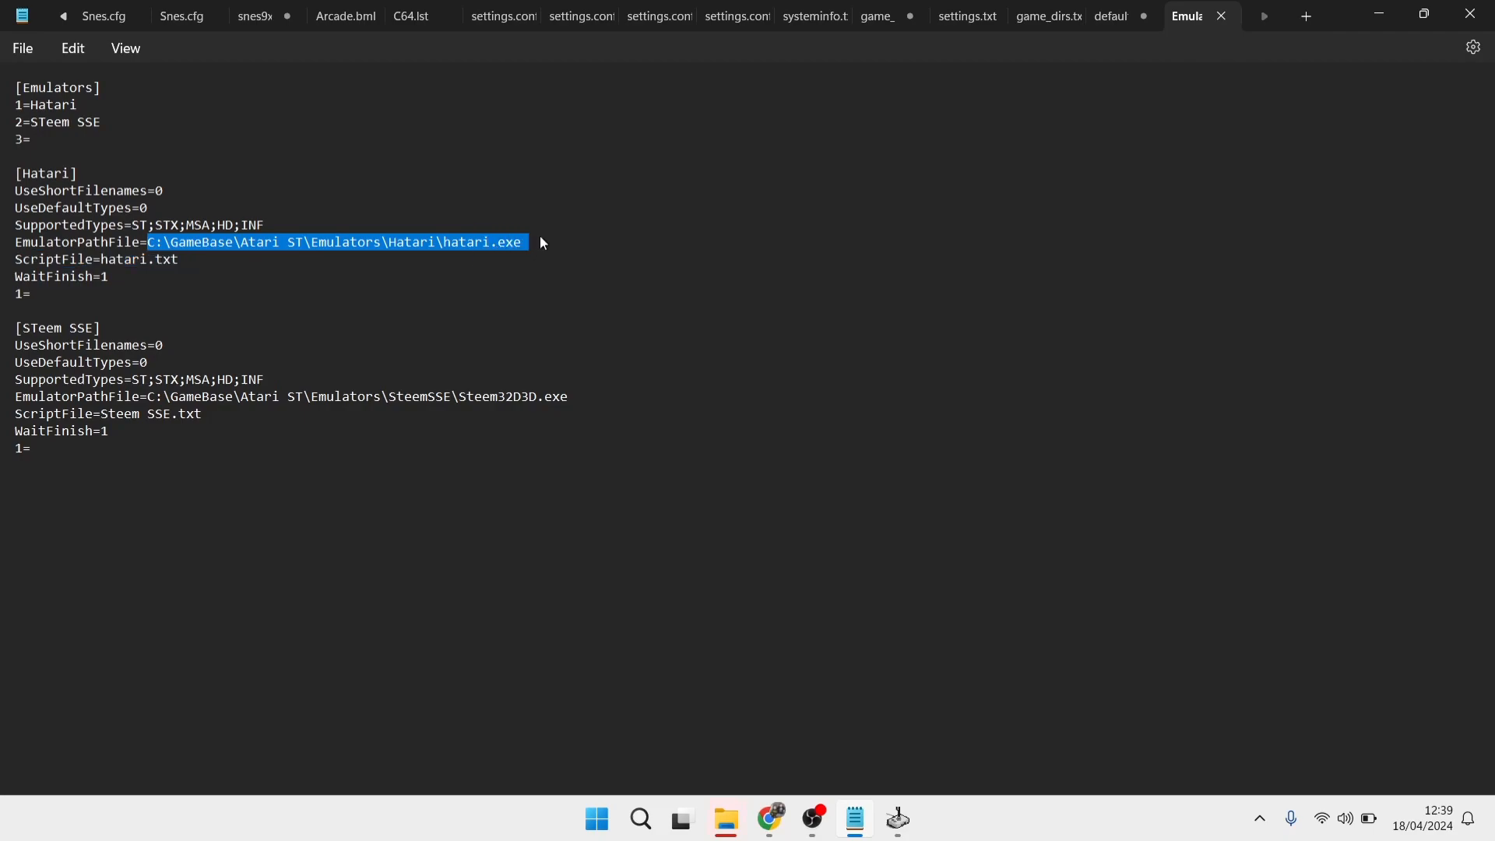
key("Delete")
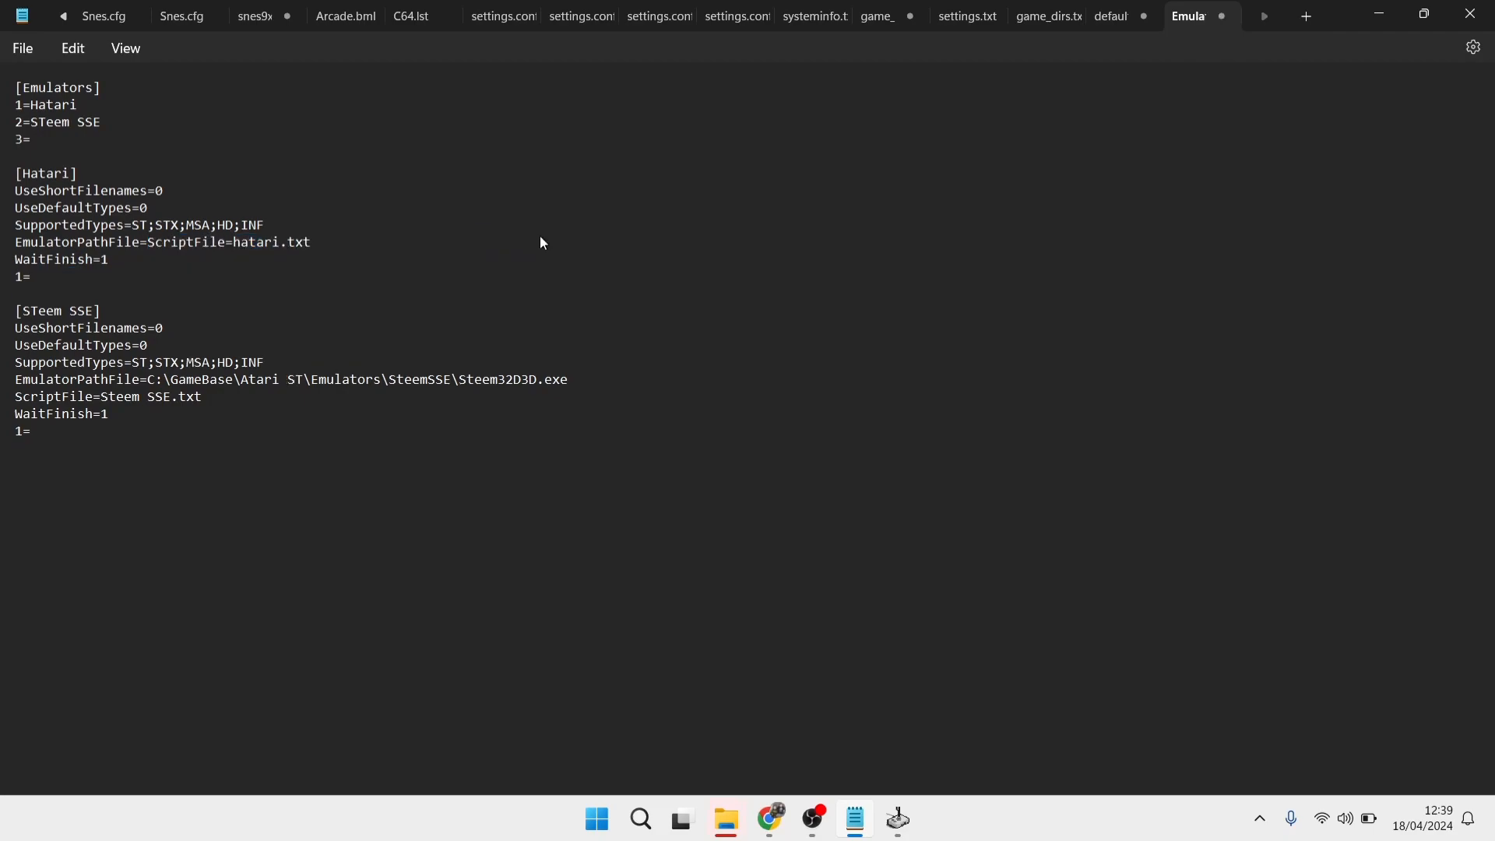
type("\"C:\\Users\\jamie\\Desktop\\Gamebase 64\\Atari ST\\Emulators\\Hatari\\hatari.exe\"")
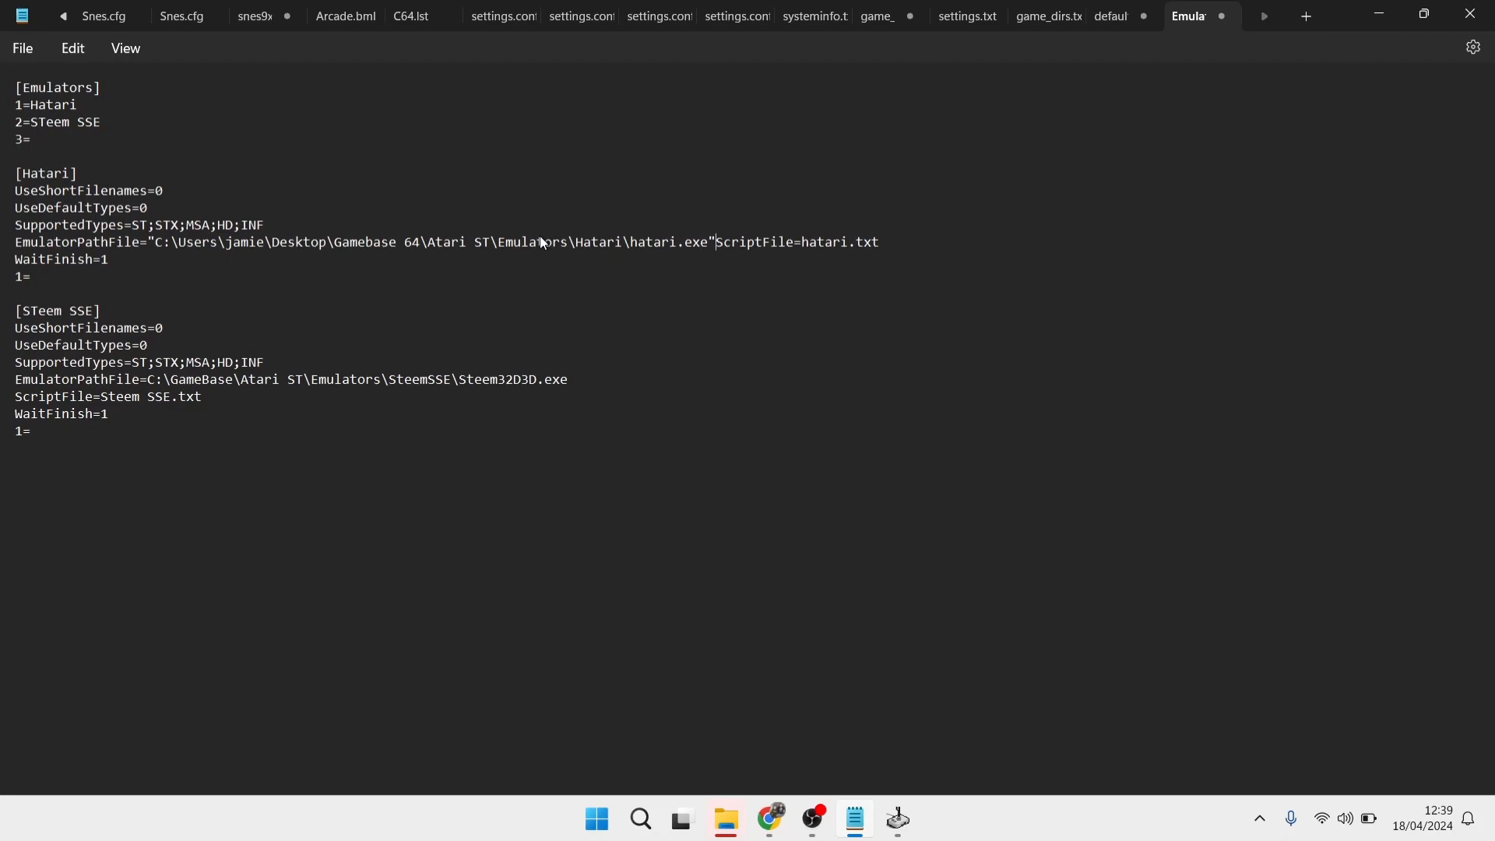
key("Return")
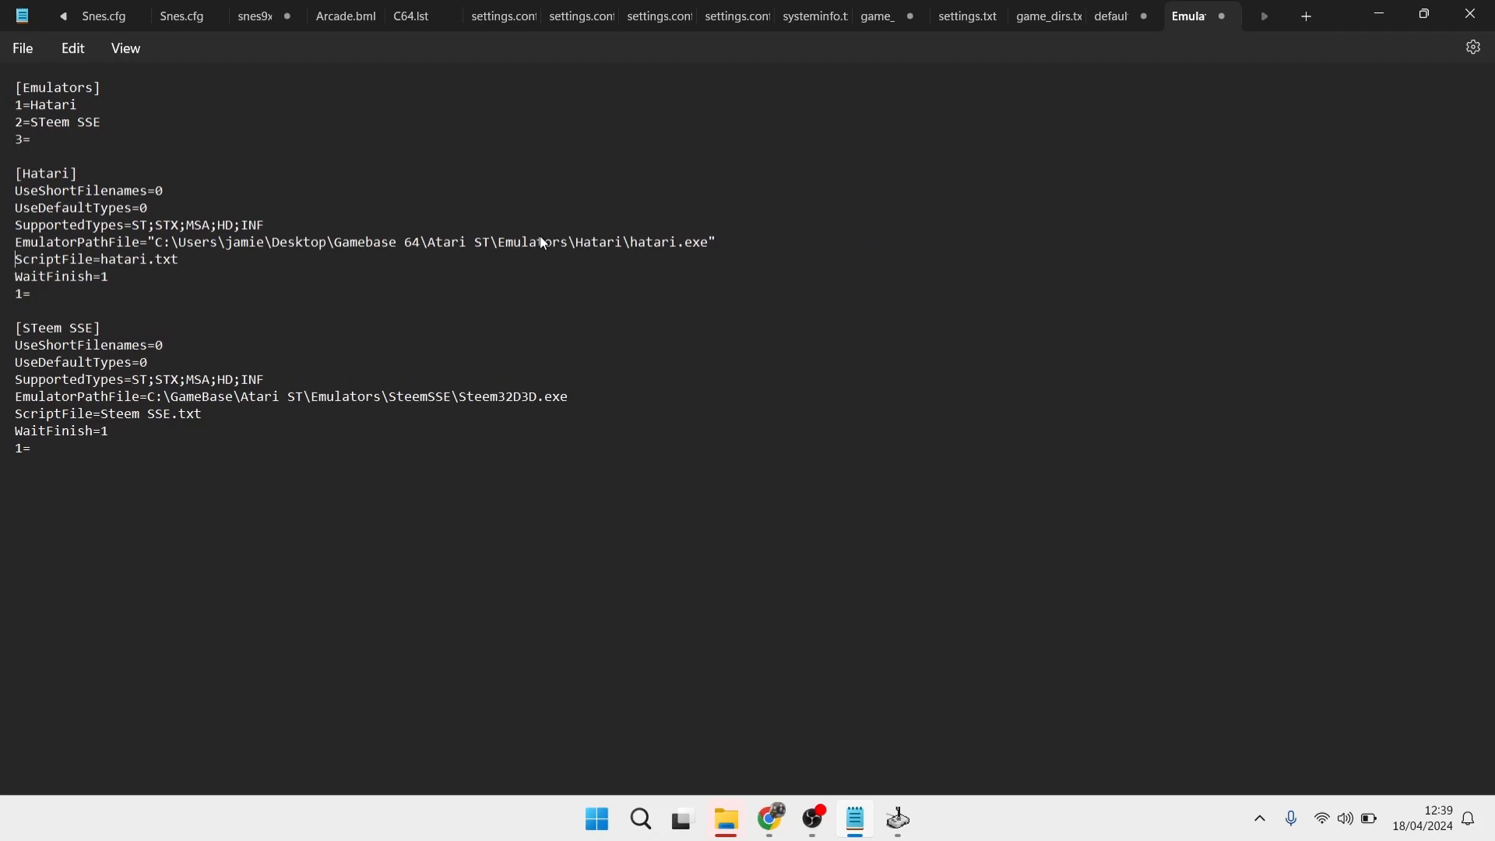
left_click(155, 244)
key("BackSpace")
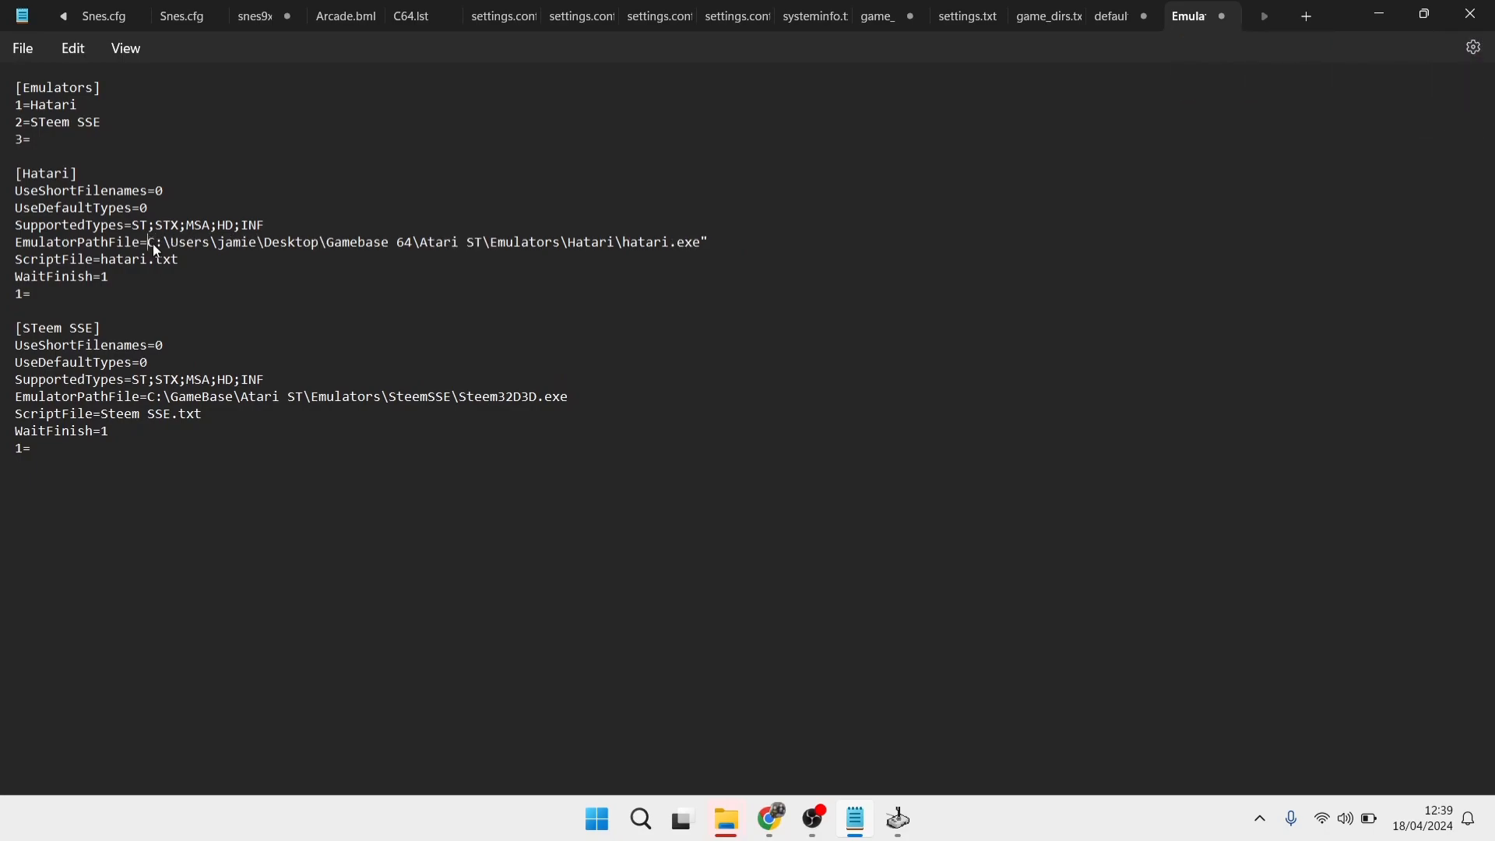
left_click(814, 244)
key("BackSpace")
key("BackSpace")
left_click(1384, 13)
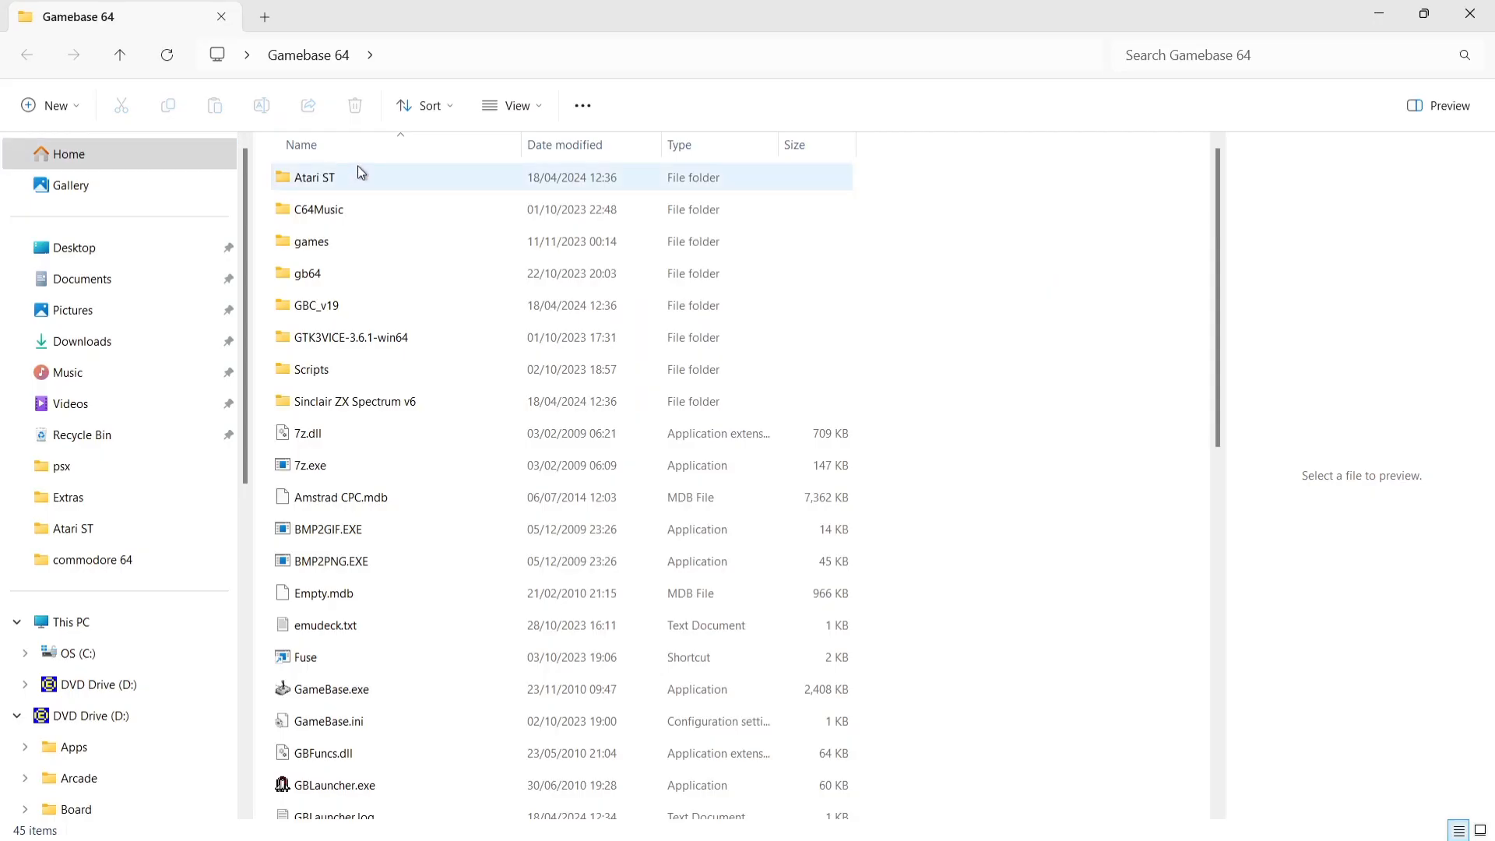
Copy the full path of Steem32D3D.exe from the SteemSSE folder in Atari ST's Emulators, and minimize the folder window
double_click(357, 165)
double_click(358, 167)
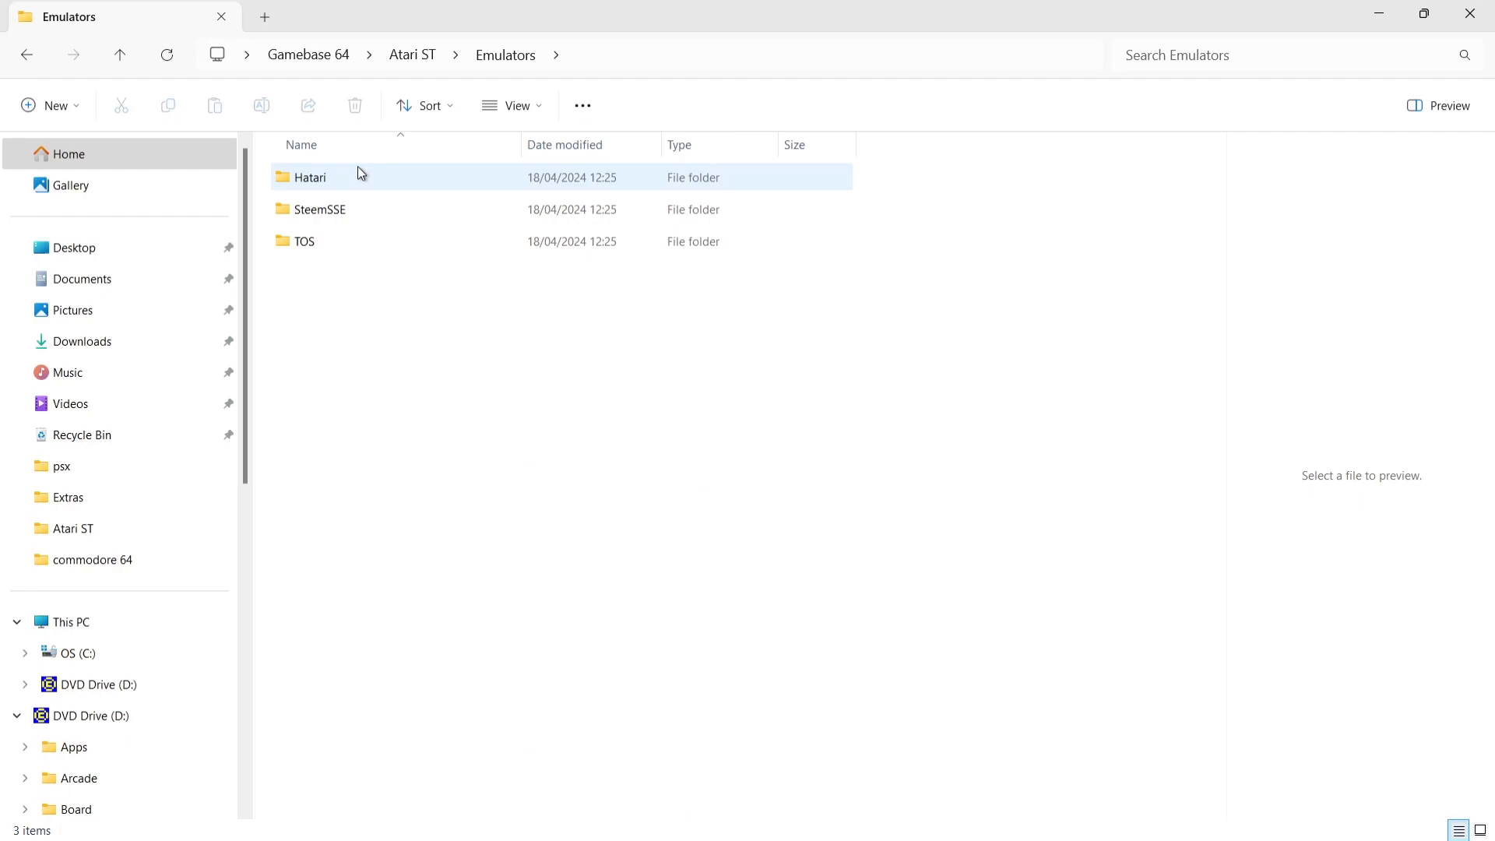
double_click(357, 211)
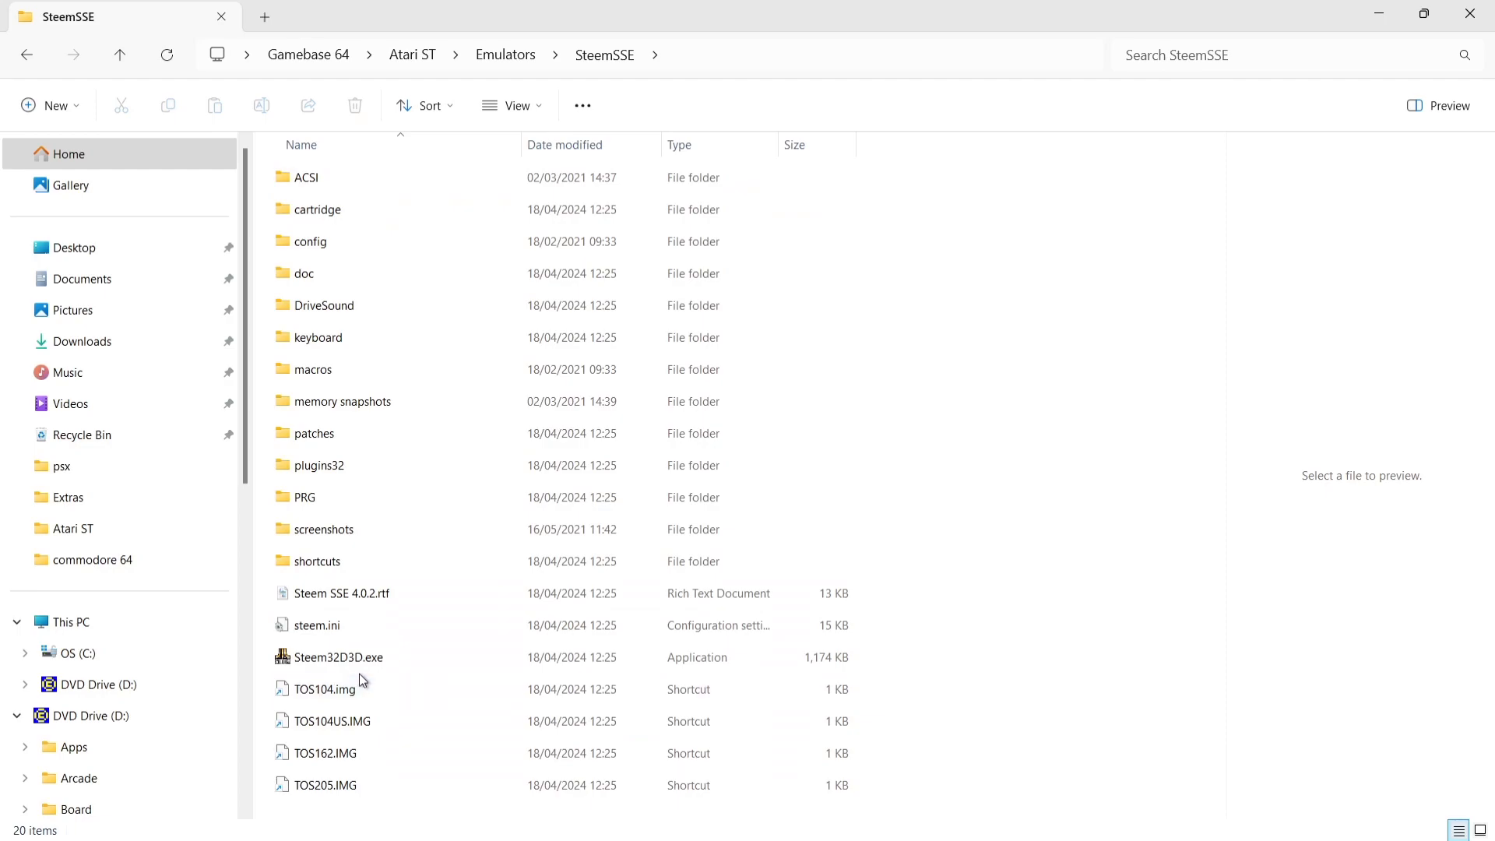
left_click(319, 659)
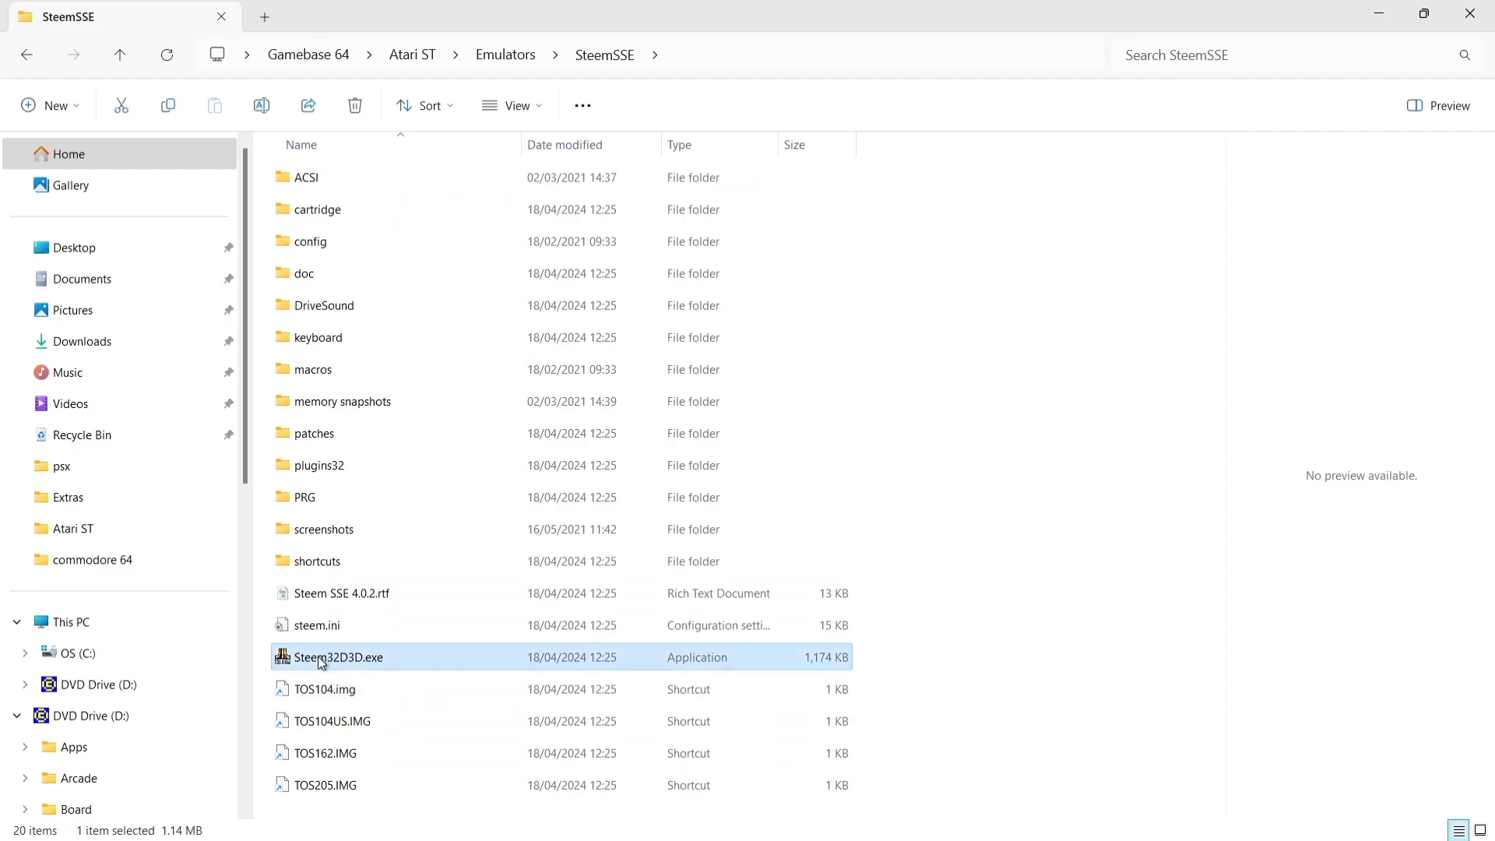
right_click(321, 663)
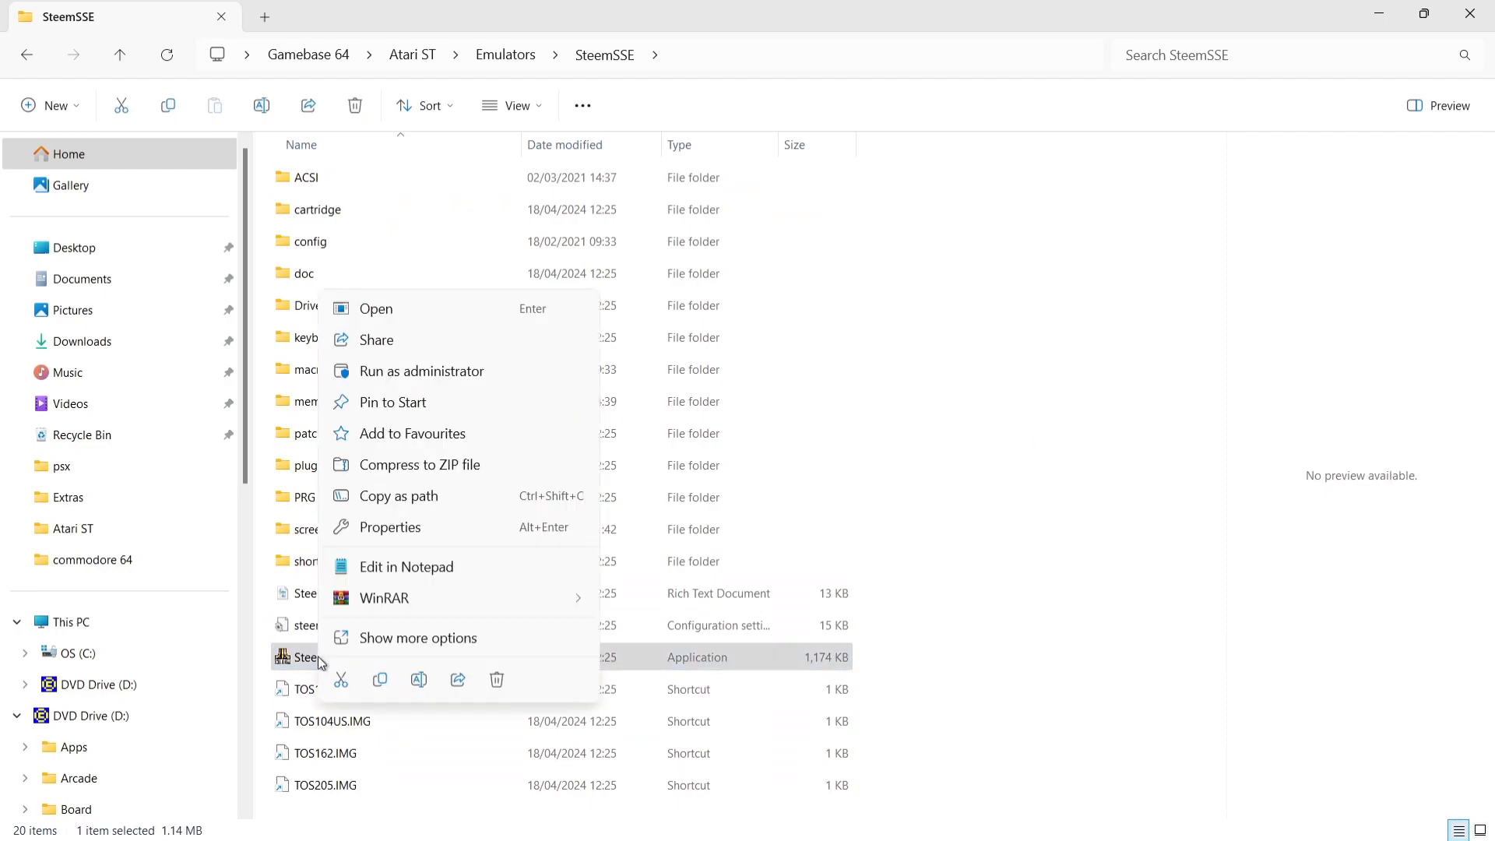
left_click(451, 493)
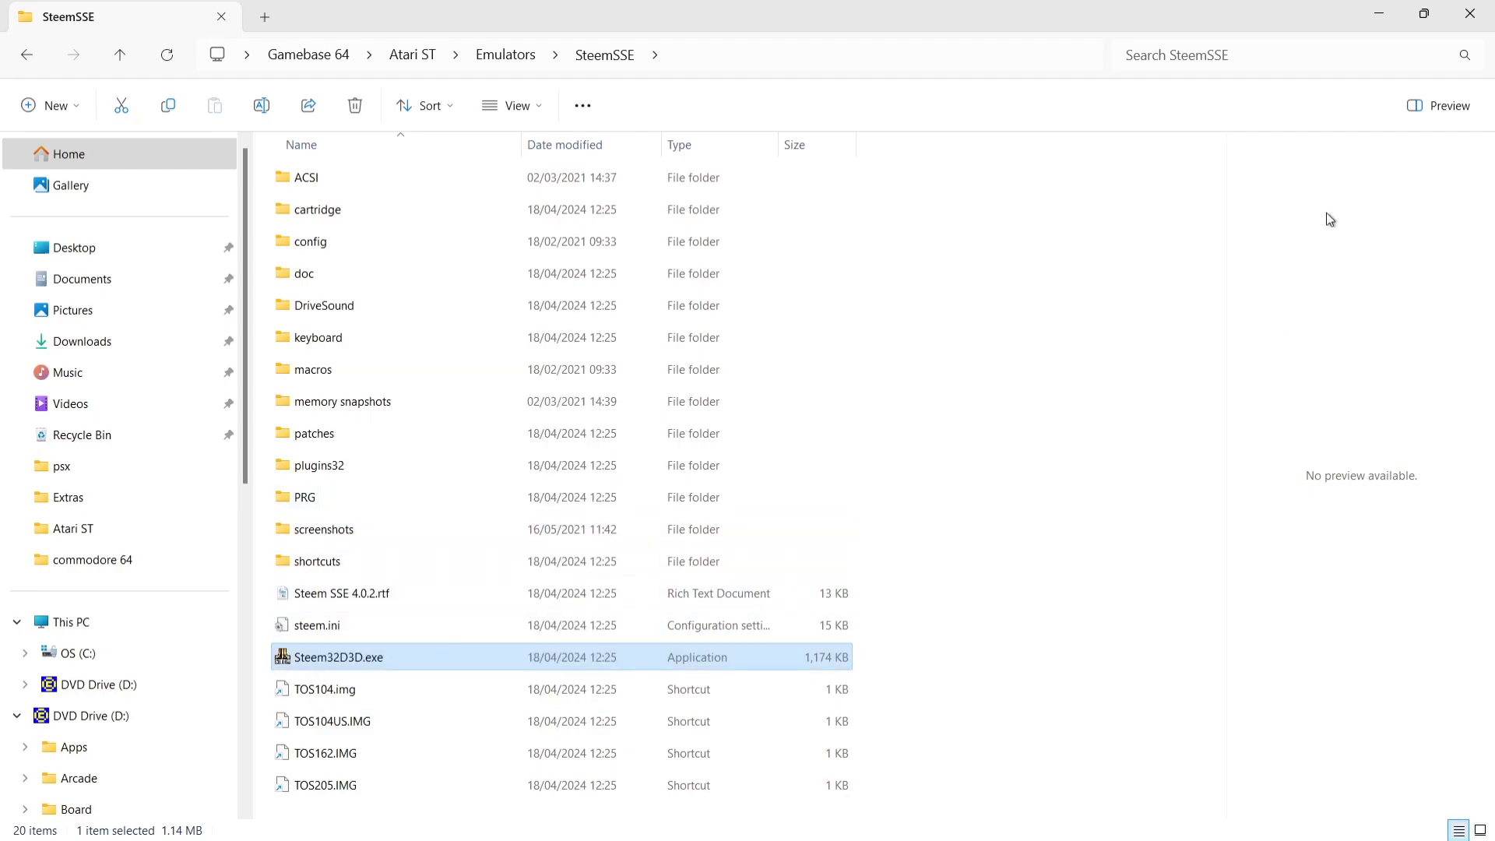
left_click(1377, 13)
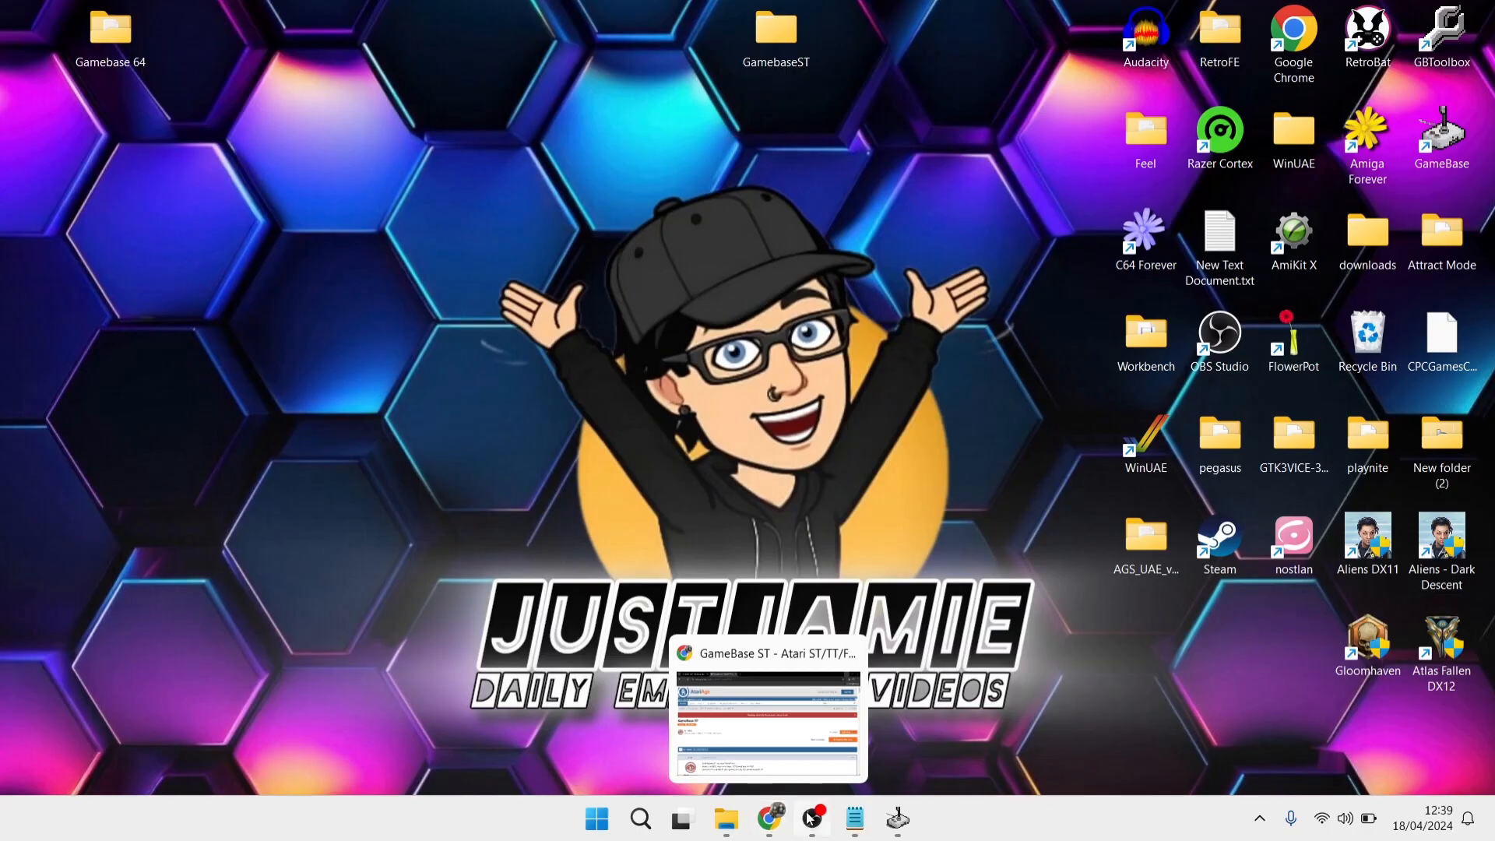
Replace STeem SSE's EmulatorPathFile value in Emulators.ini with the copied Steem32D3D.exe path, without quotation marks and with ScriptFile on its own line
left_click(854, 818)
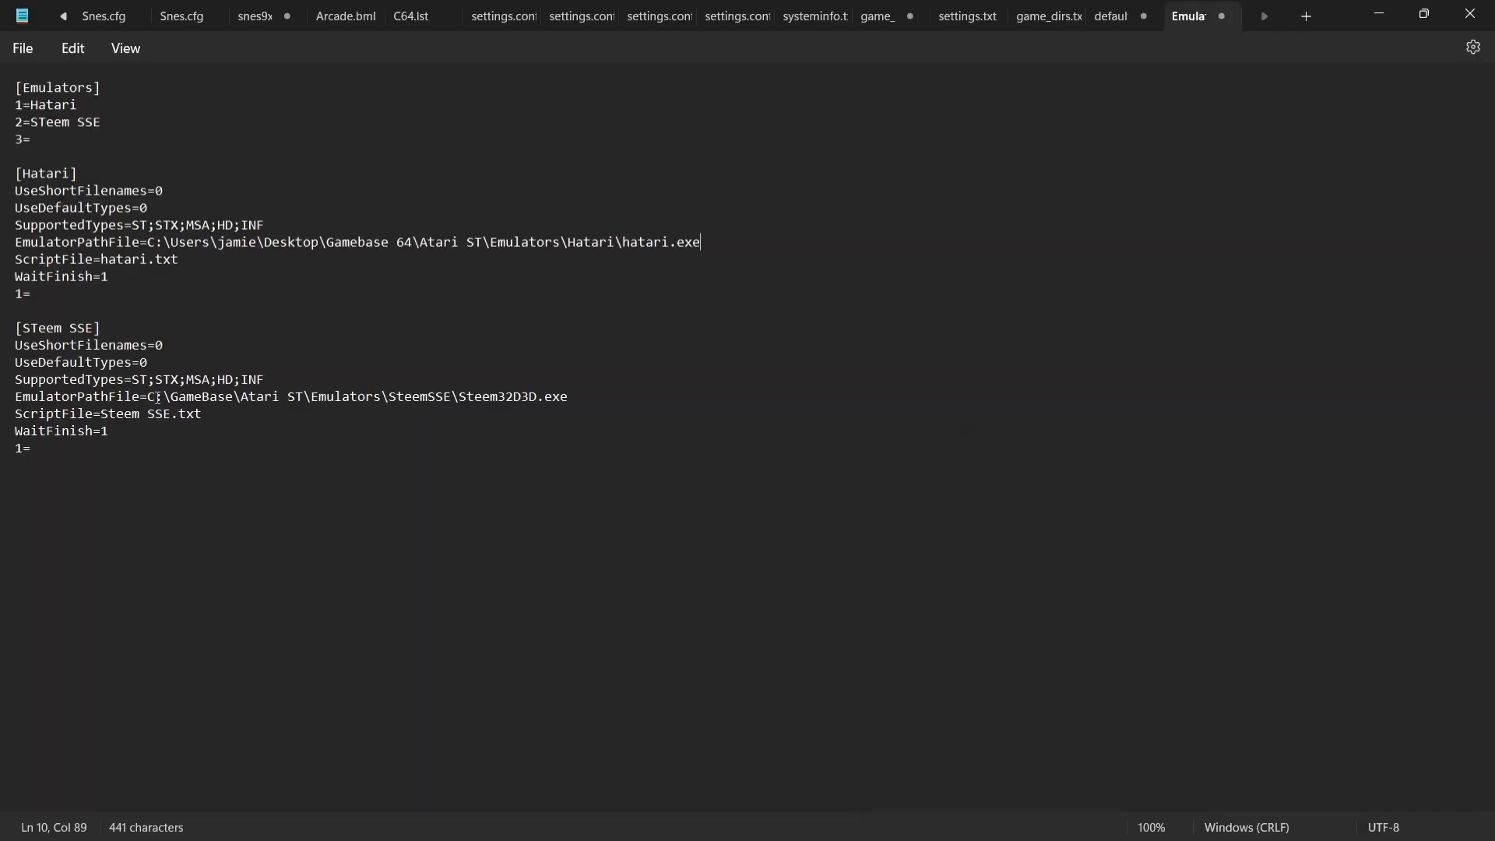
left_click_drag(154, 402, 583, 397)
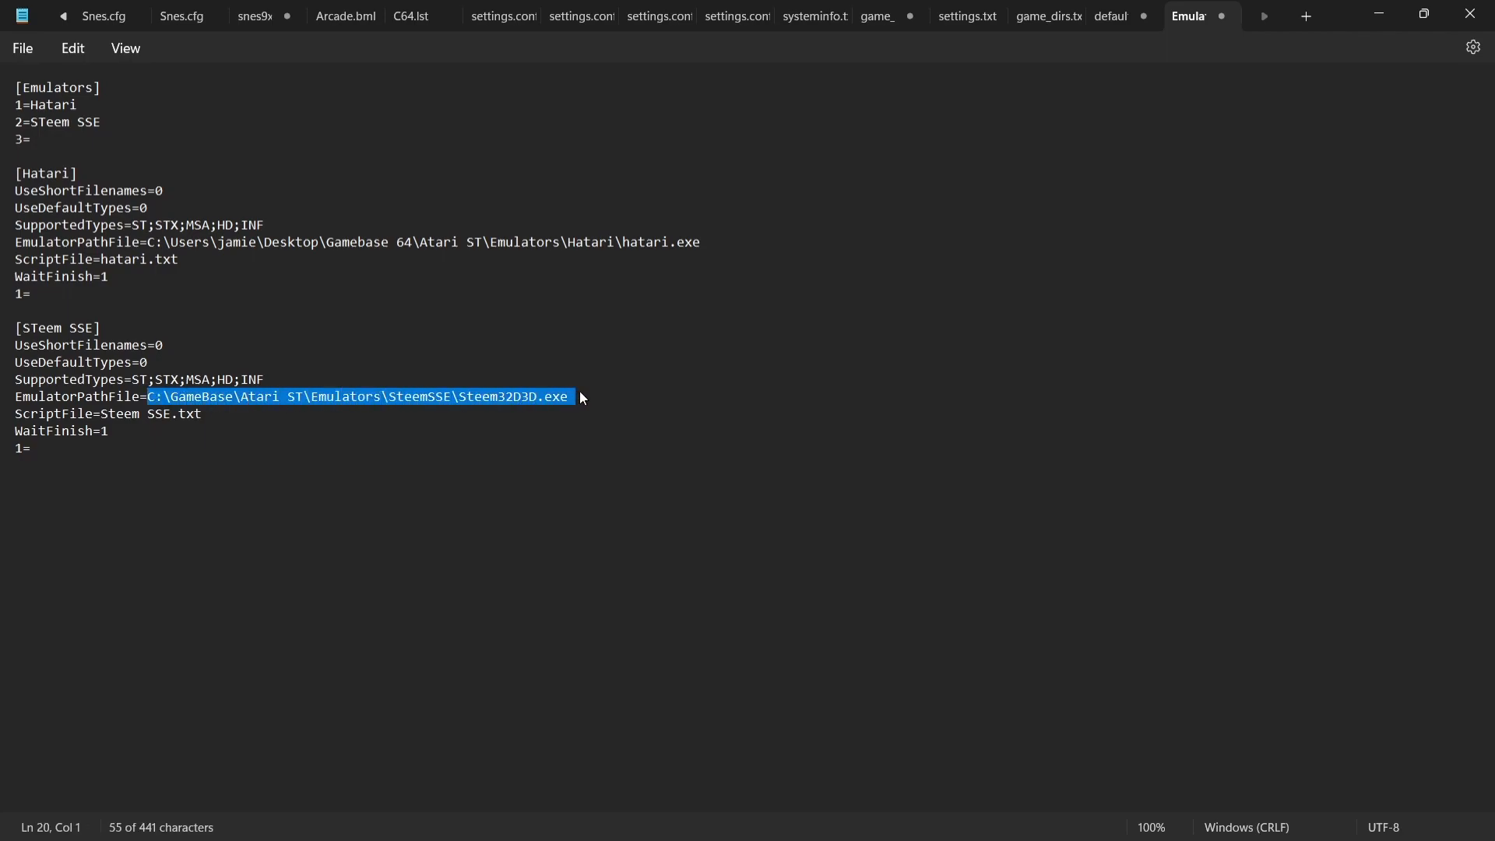
key("Delete")
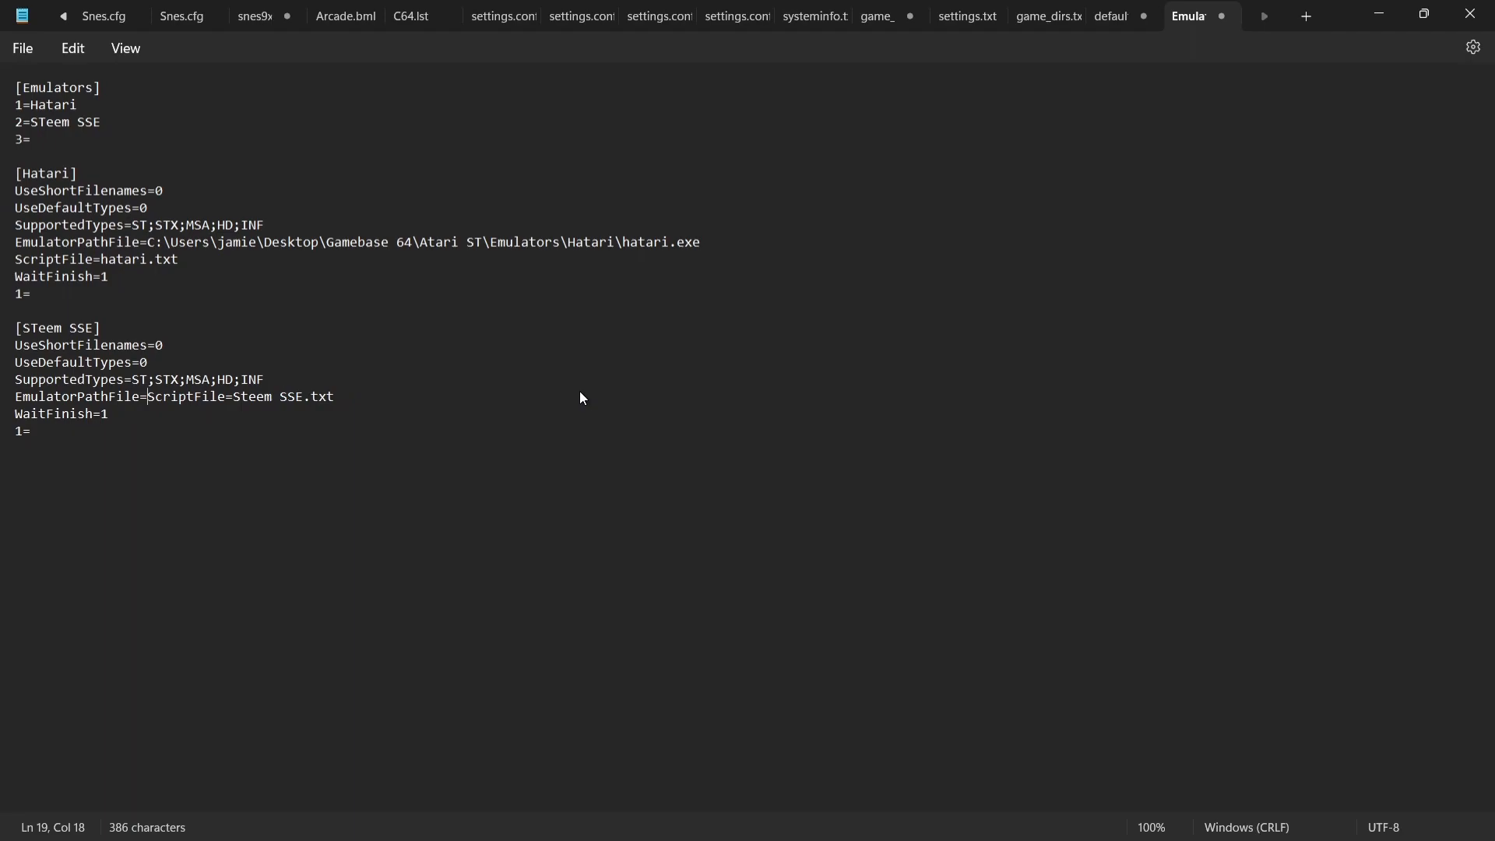
key("ctrl+v")
key("Return")
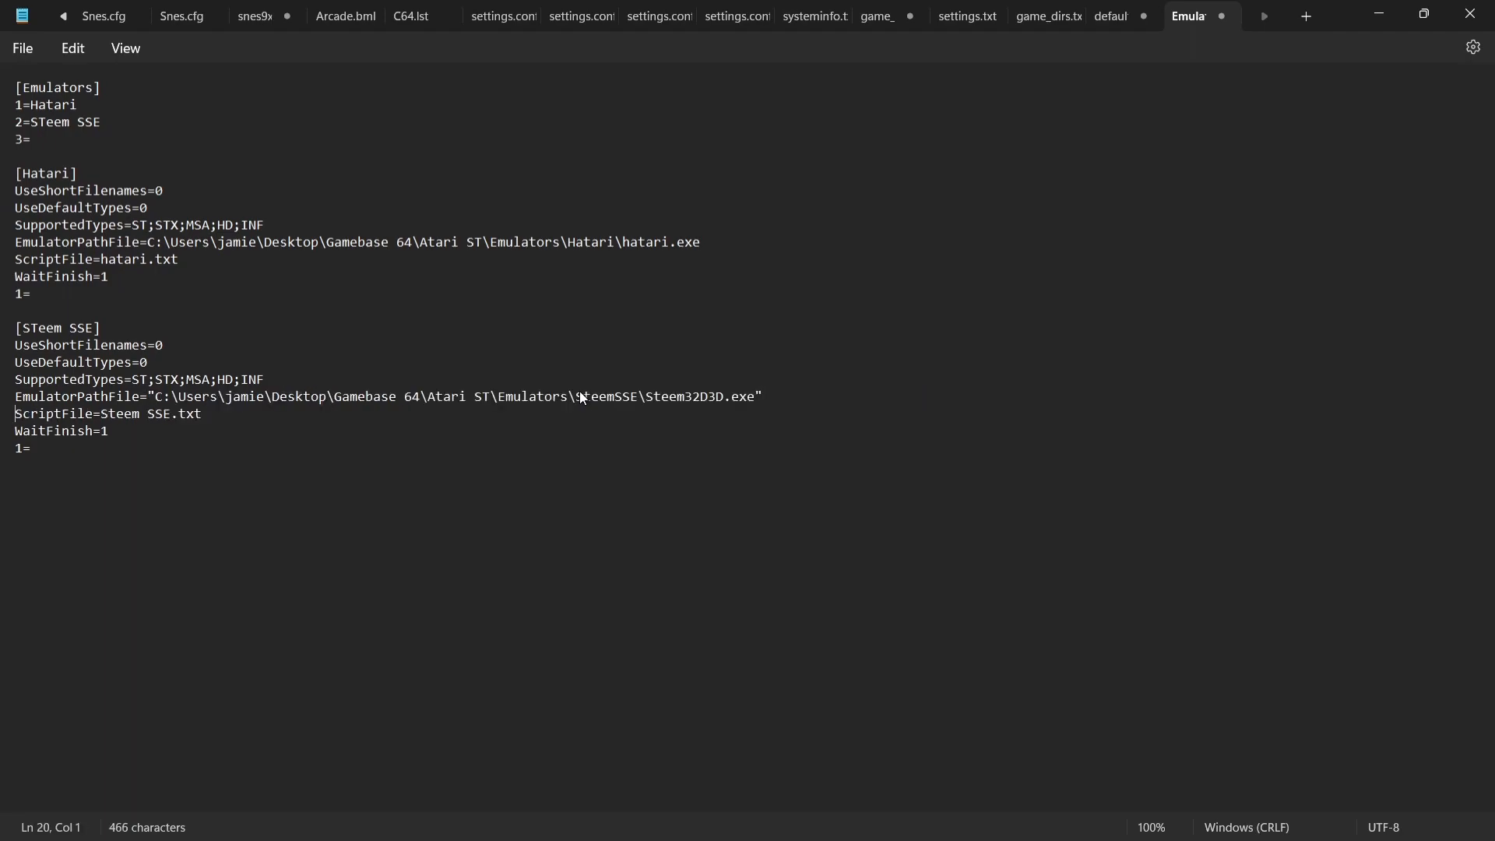
left_click(826, 393)
left_click(158, 395)
key("BackSpace")
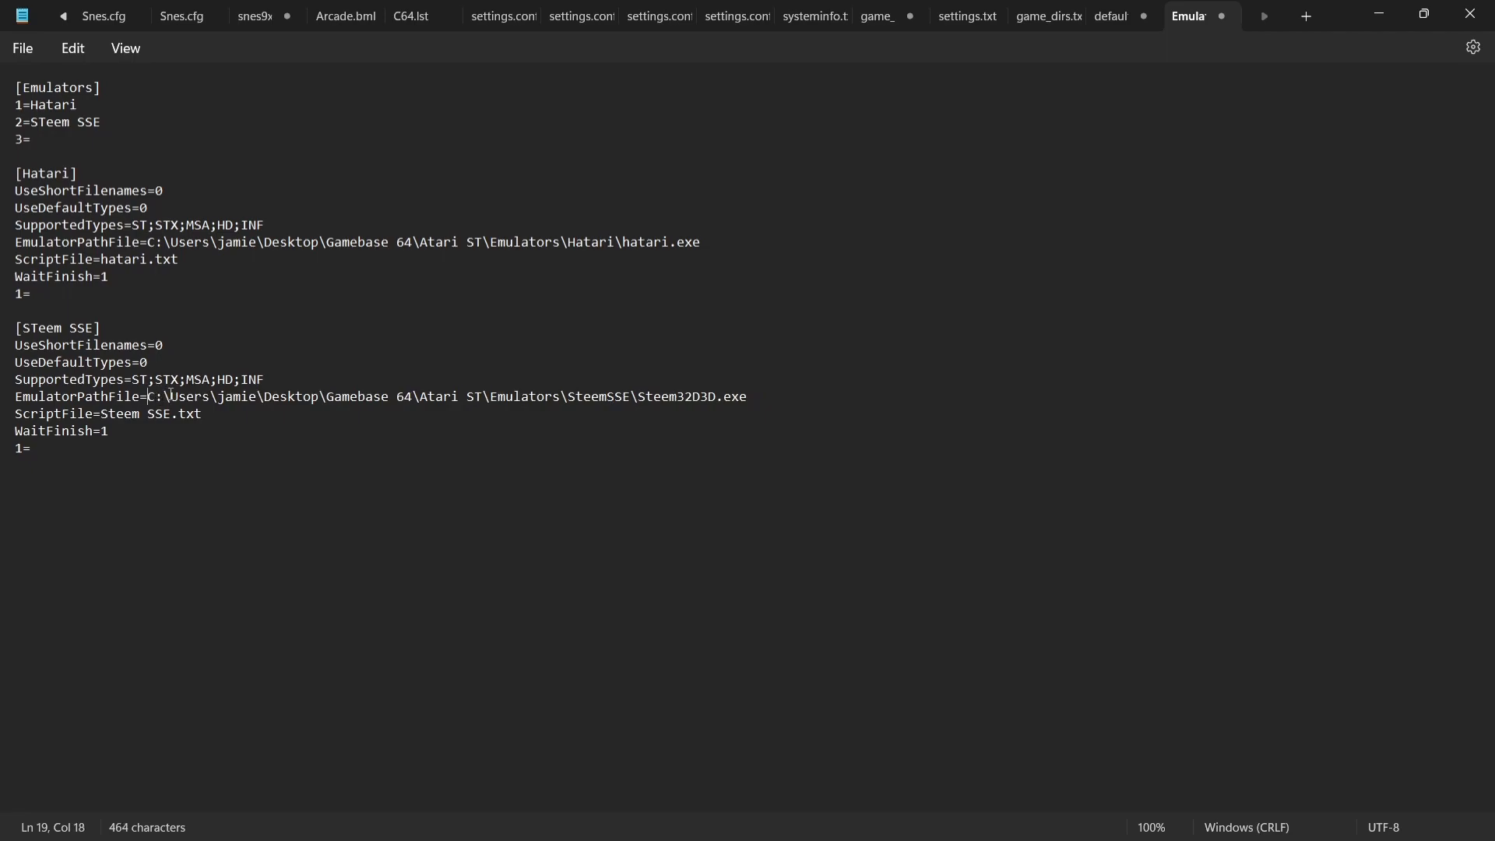
Save Emulators.ini and close Notepad, returning to the GameBase window
left_click(24, 48)
left_click(80, 176)
left_click(1470, 13)
left_click(898, 822)
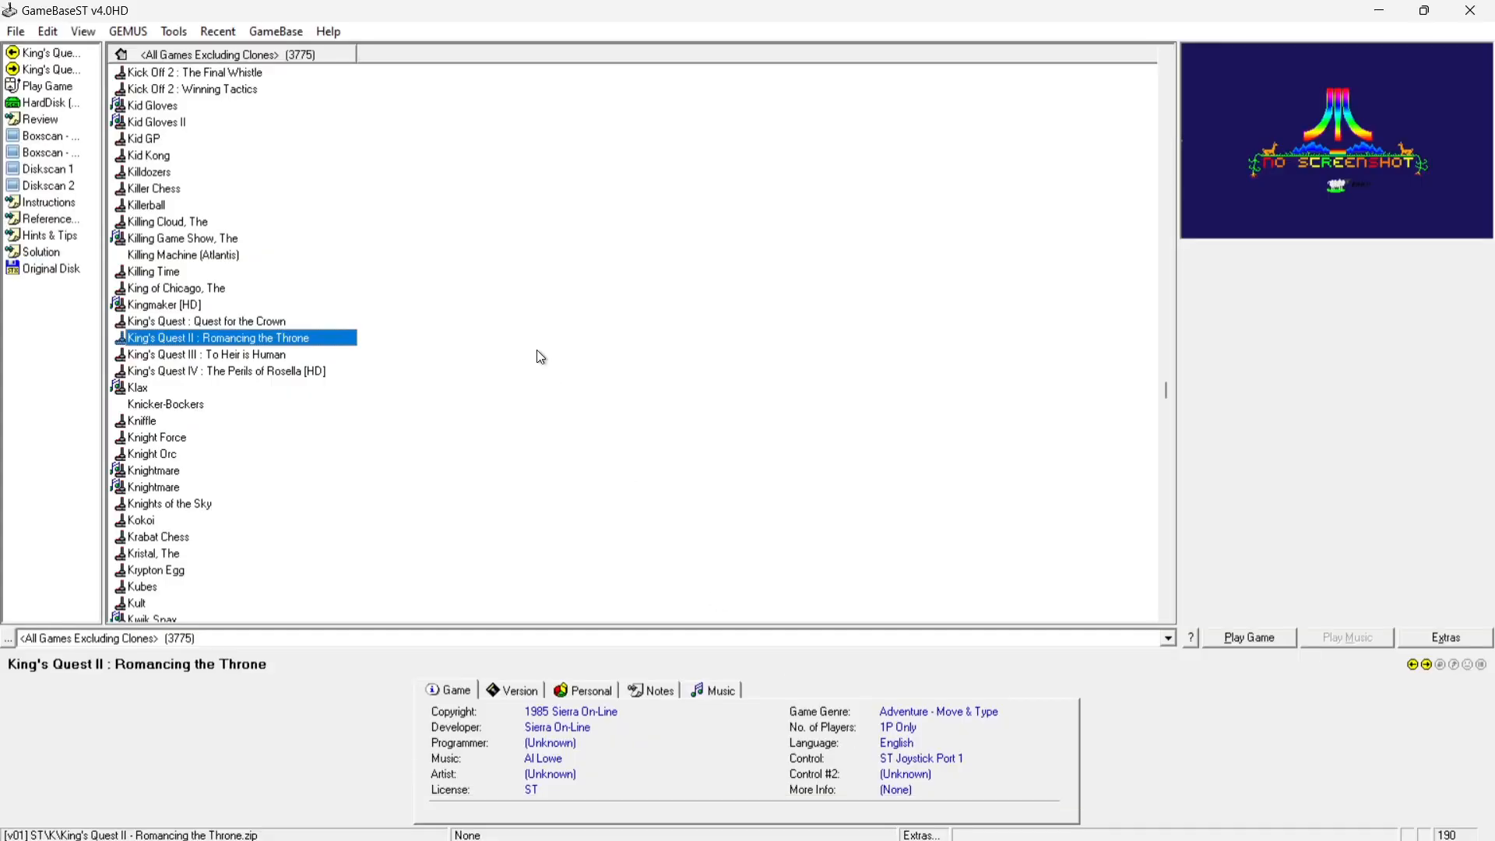
Set Hatari's emulator path in its GEMUS emulator properties to hatari.exe from Gamebase 64's Atari ST\Emulators\Hatari folder
left_click(204, 371)
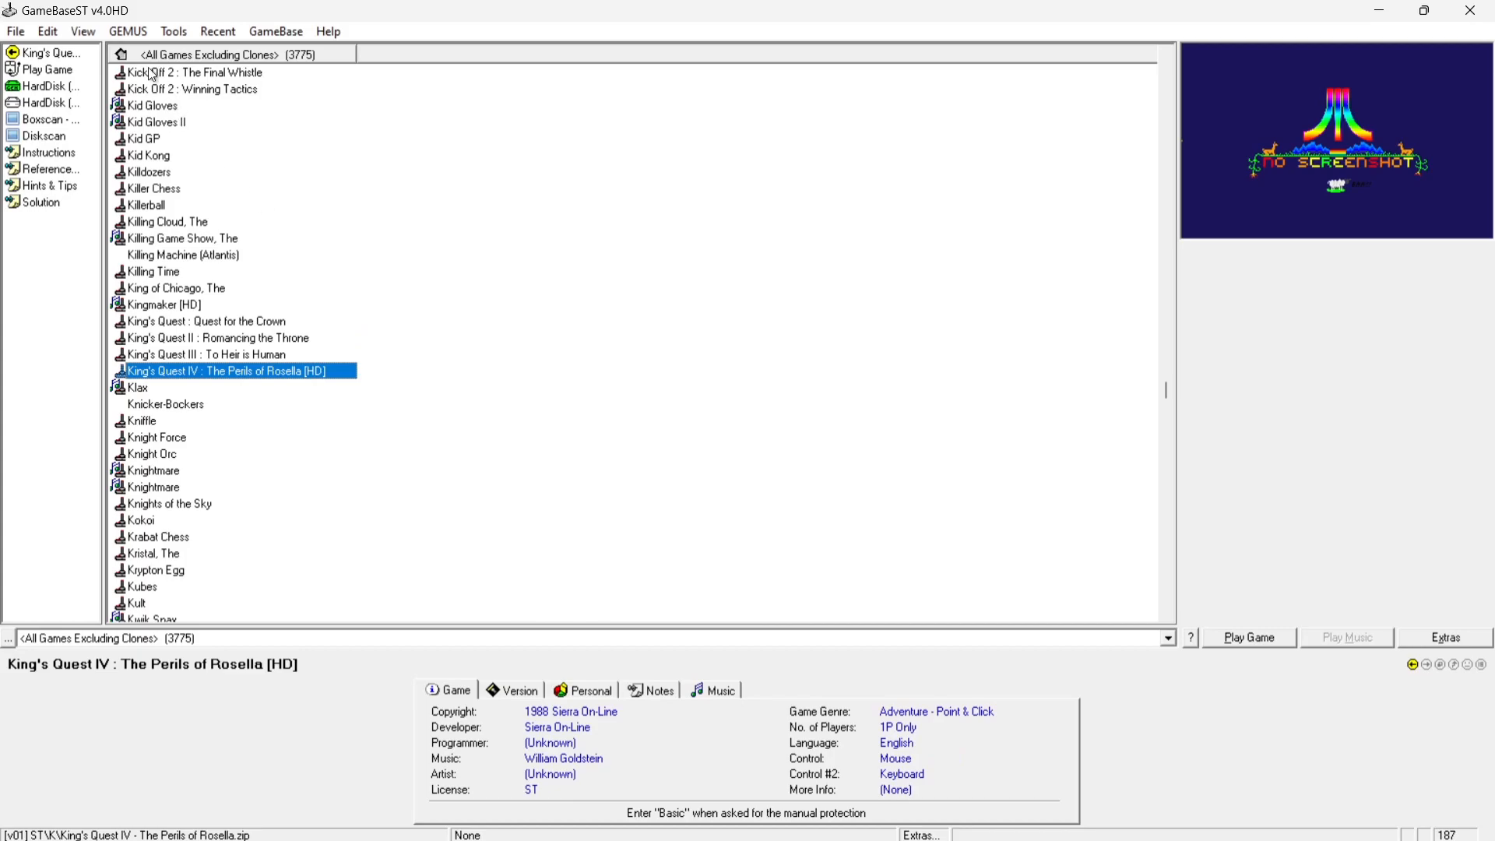
left_click(129, 32)
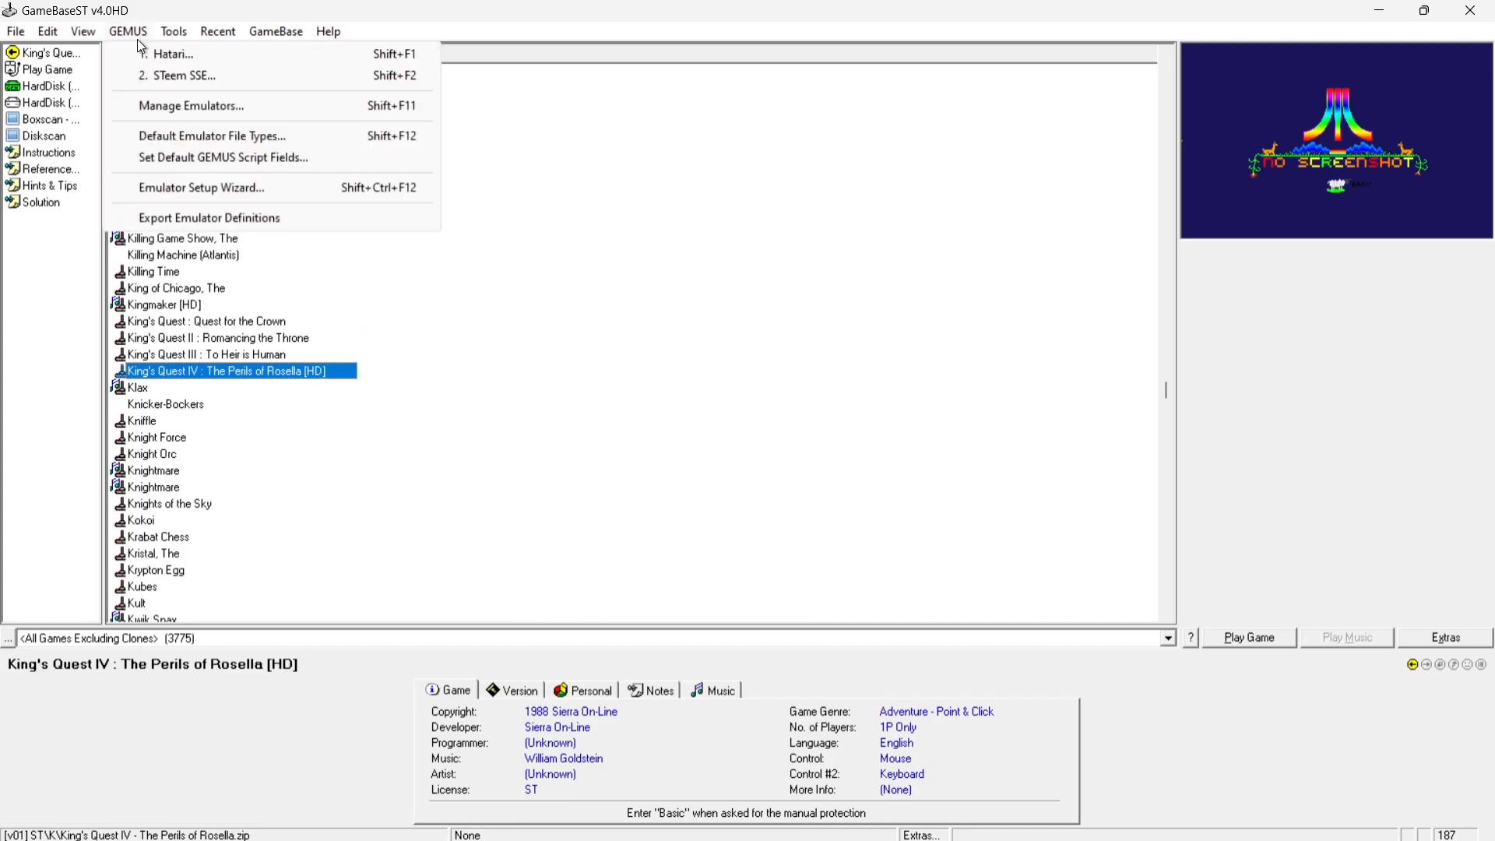
left_click(202, 55)
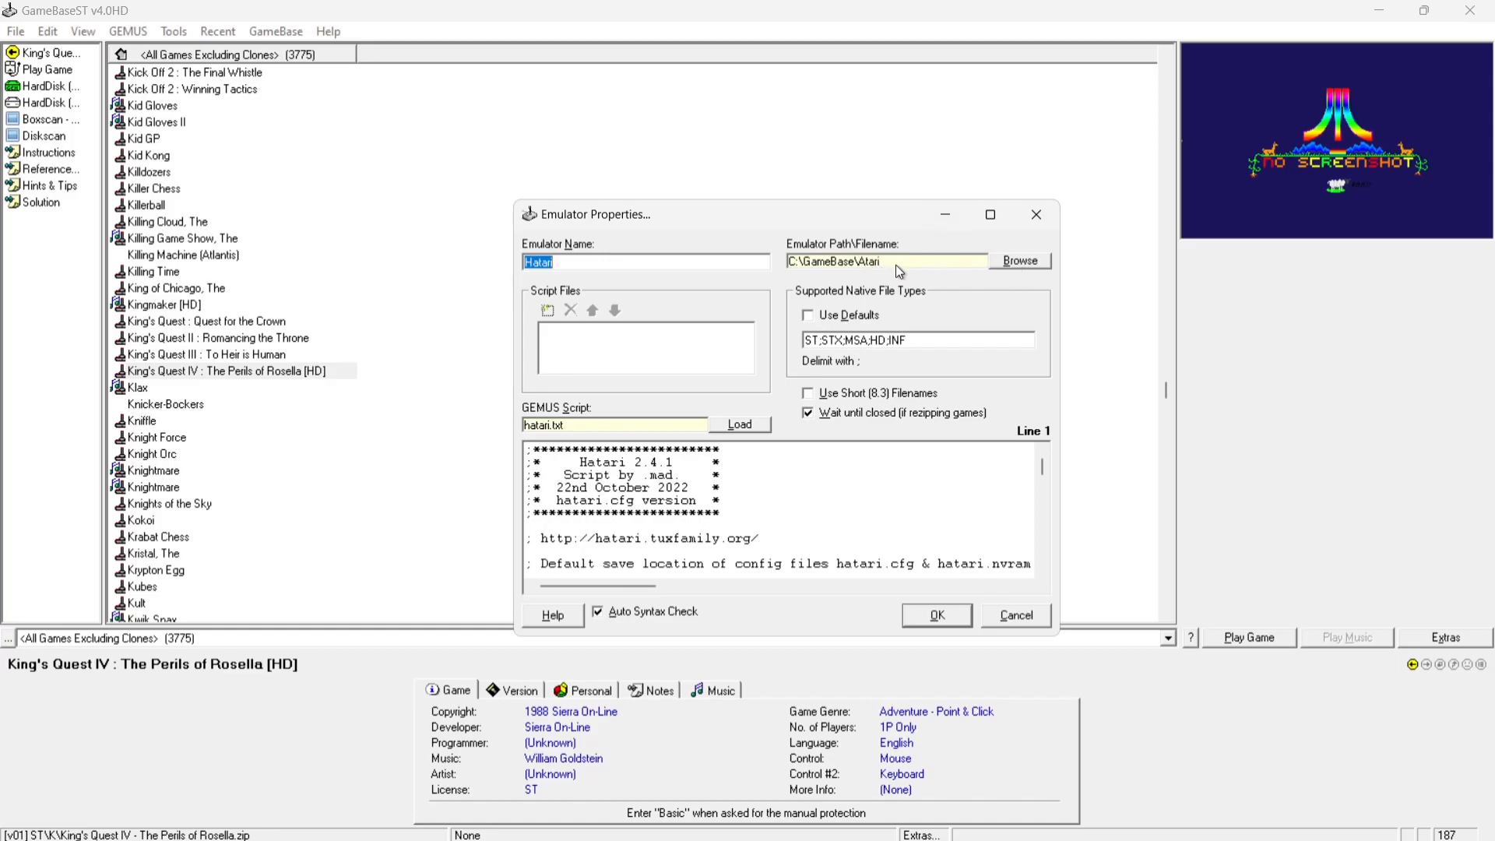
left_click(1021, 262)
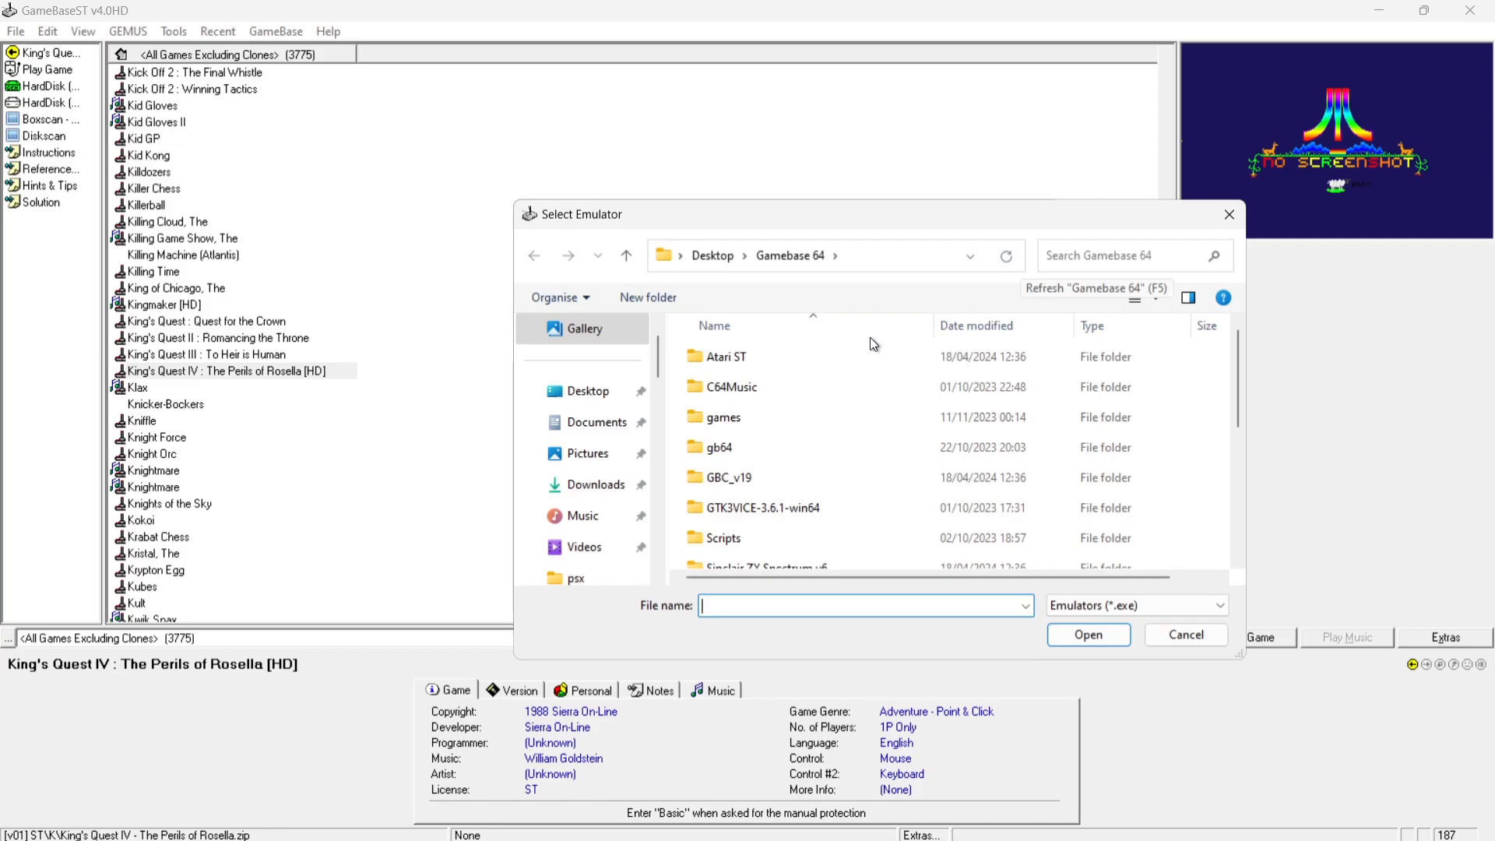
double_click(772, 359)
double_click(772, 360)
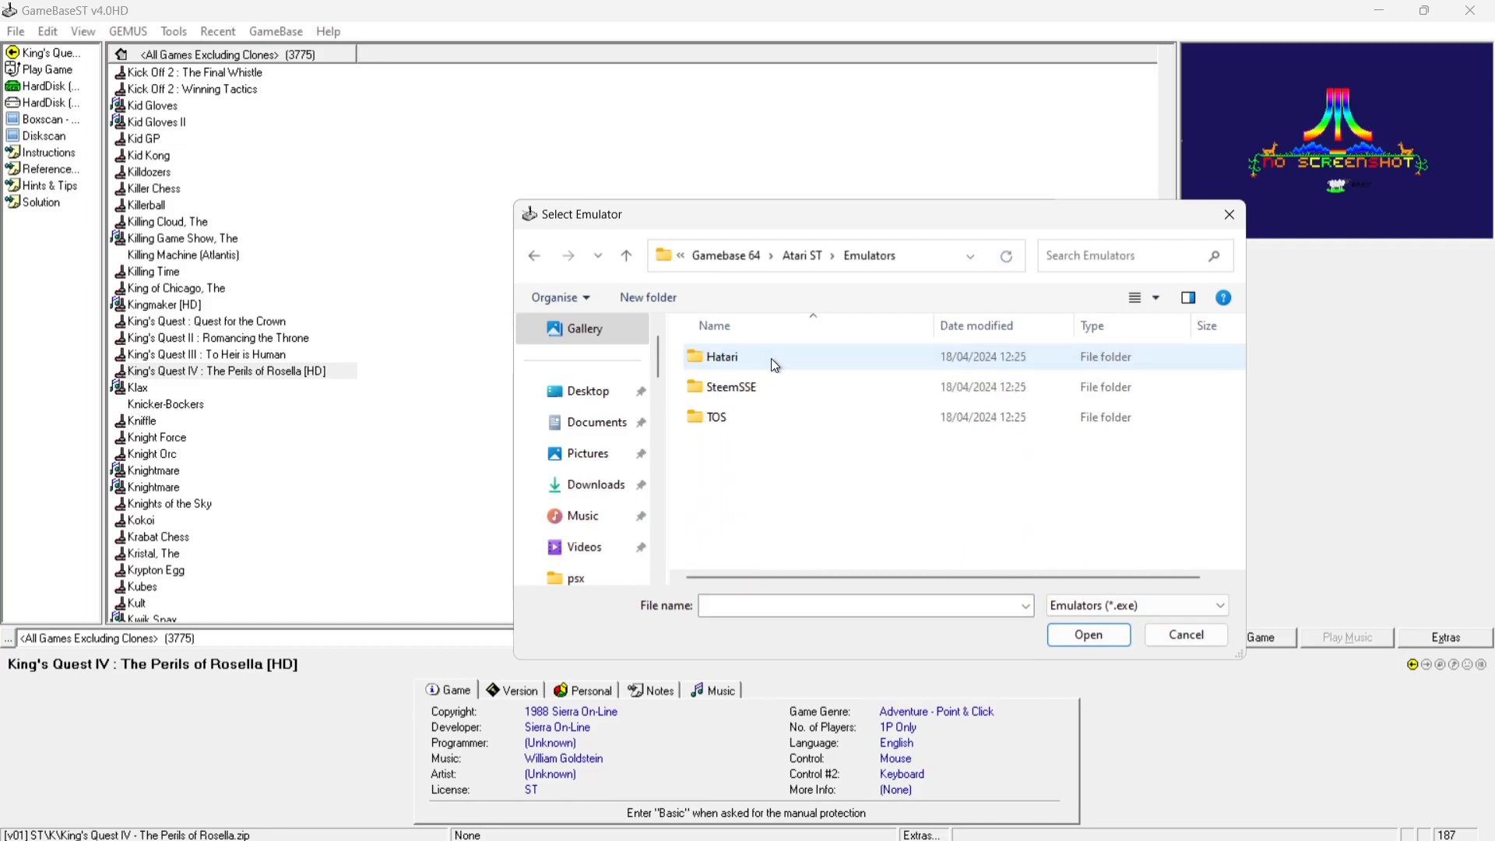
left_click_drag(783, 212, 1023, 46)
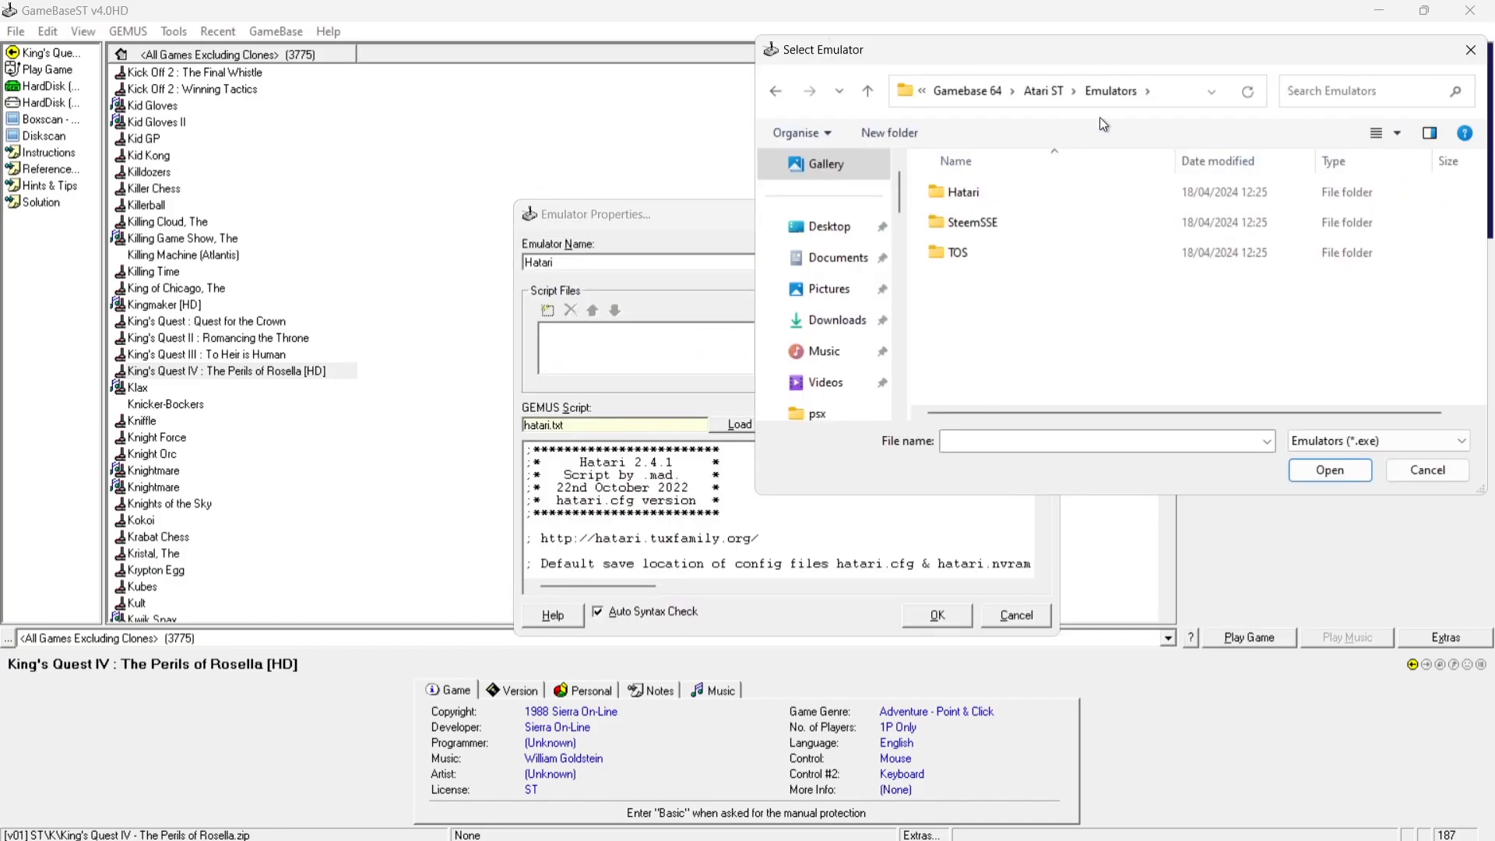
double_click(994, 190)
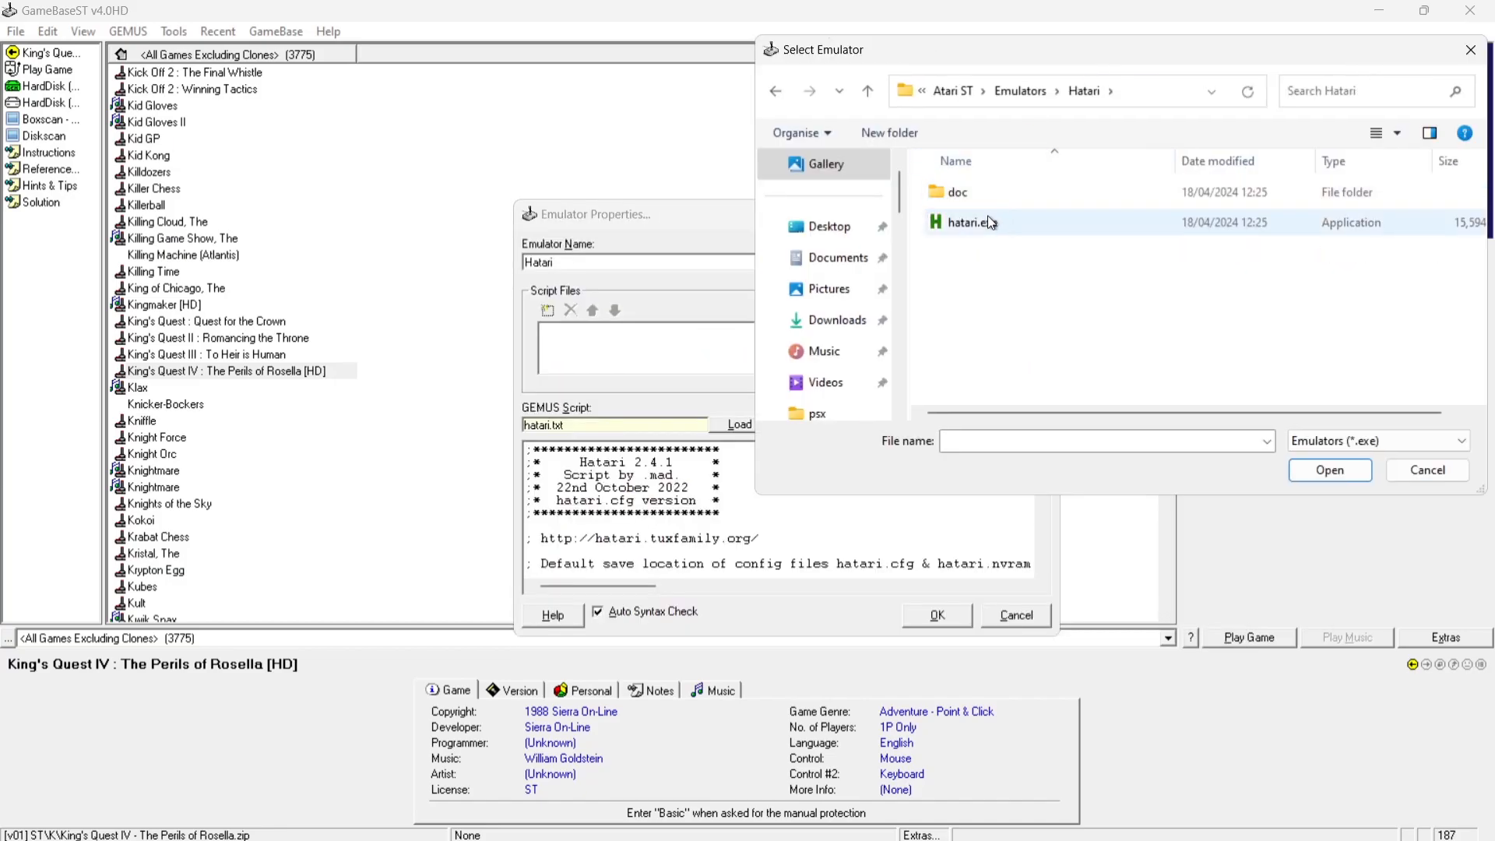
left_click(989, 226)
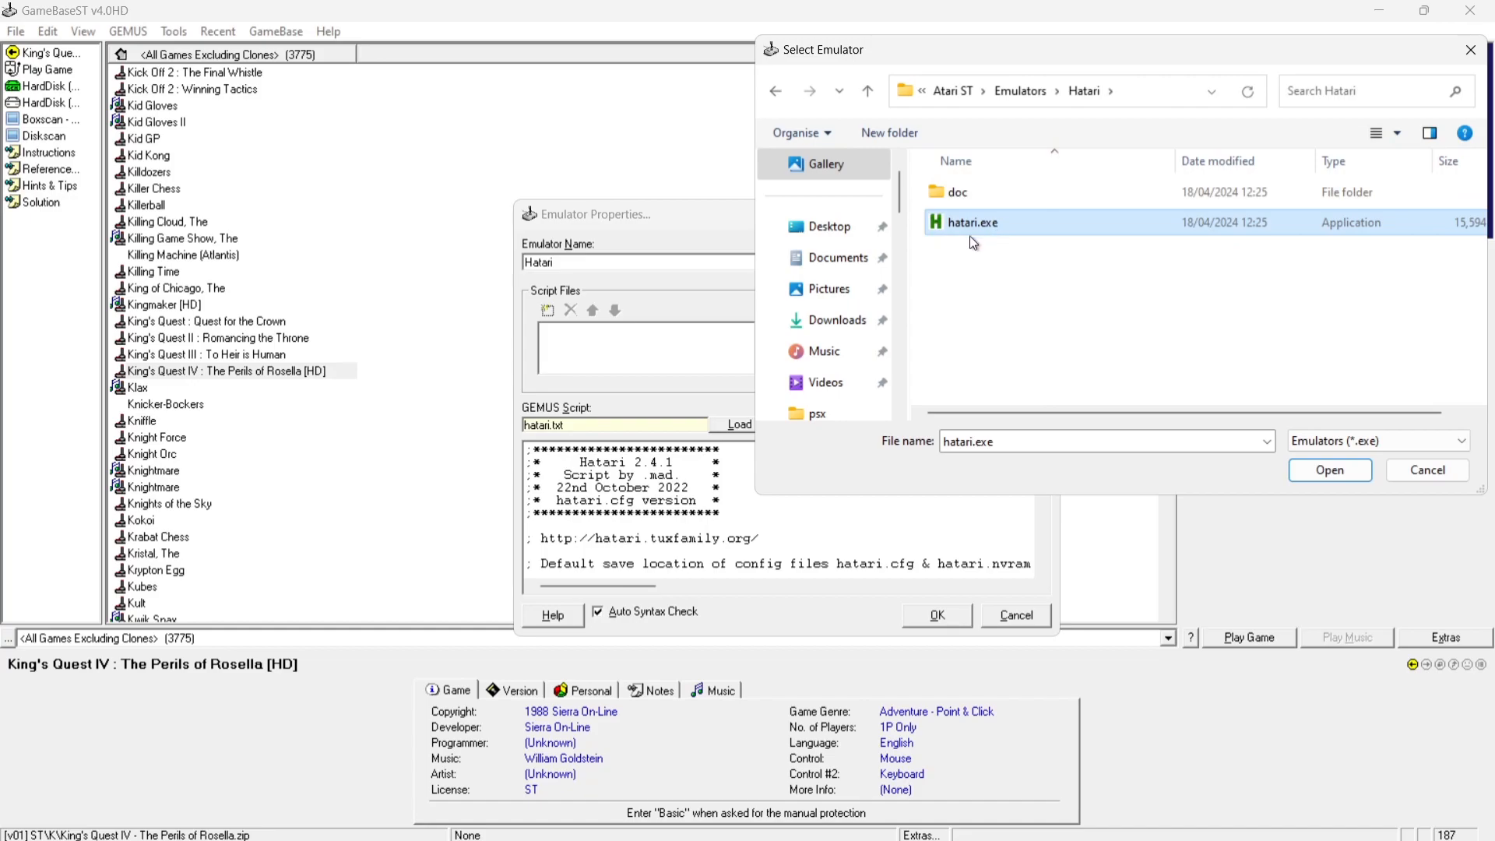
left_click(1315, 476)
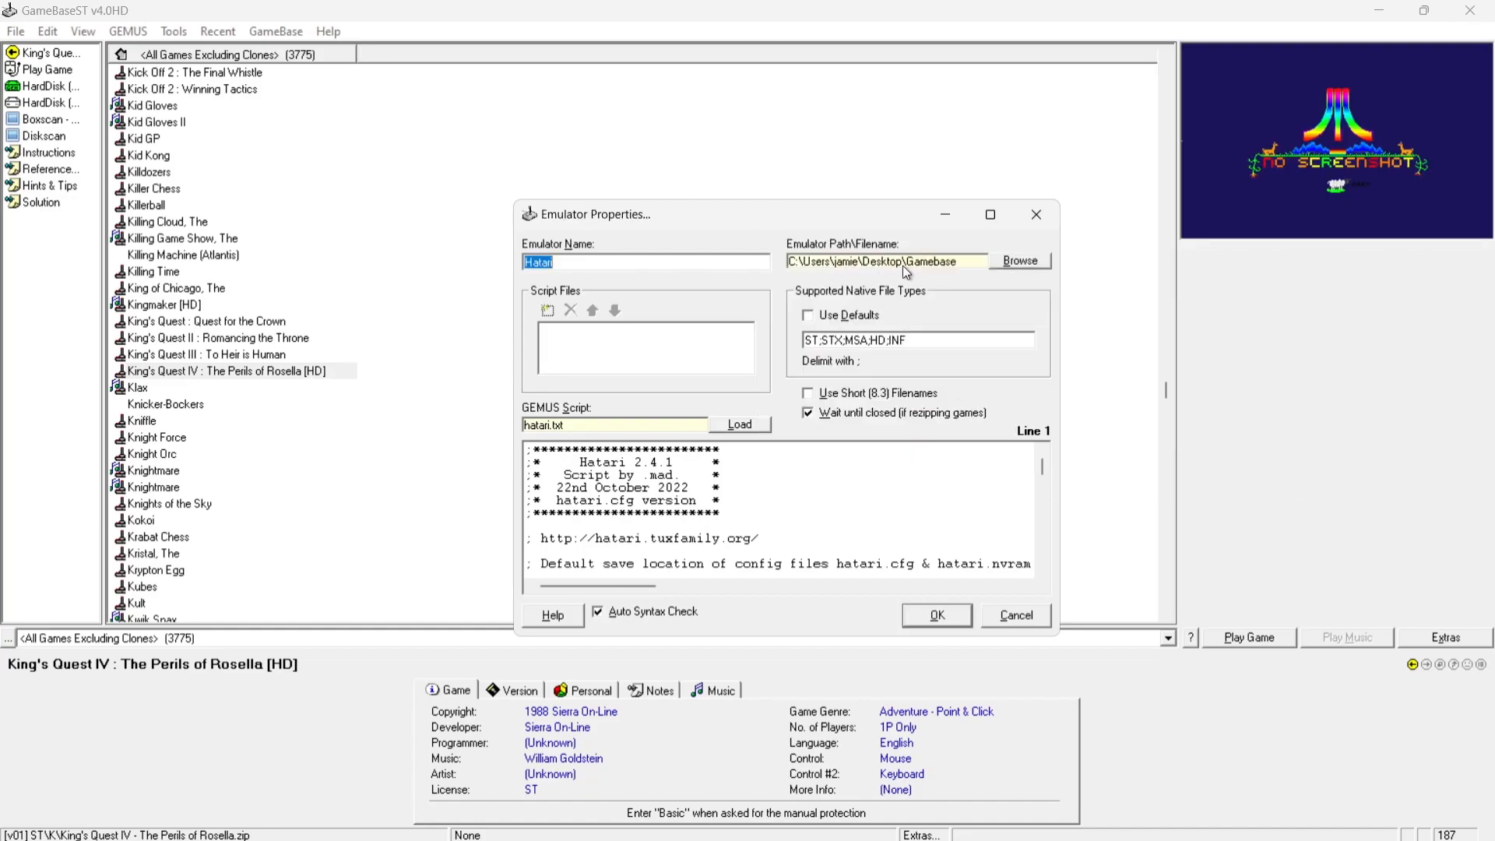
left_click(933, 615)
Set STeem SSE's emulator path in its GEMUS emulator properties to Steem32D3D.exe from Gamebase 64's Atari ST\Emulators\SteemSSE folder
left_click(174, 31)
mouse_move(127, 31)
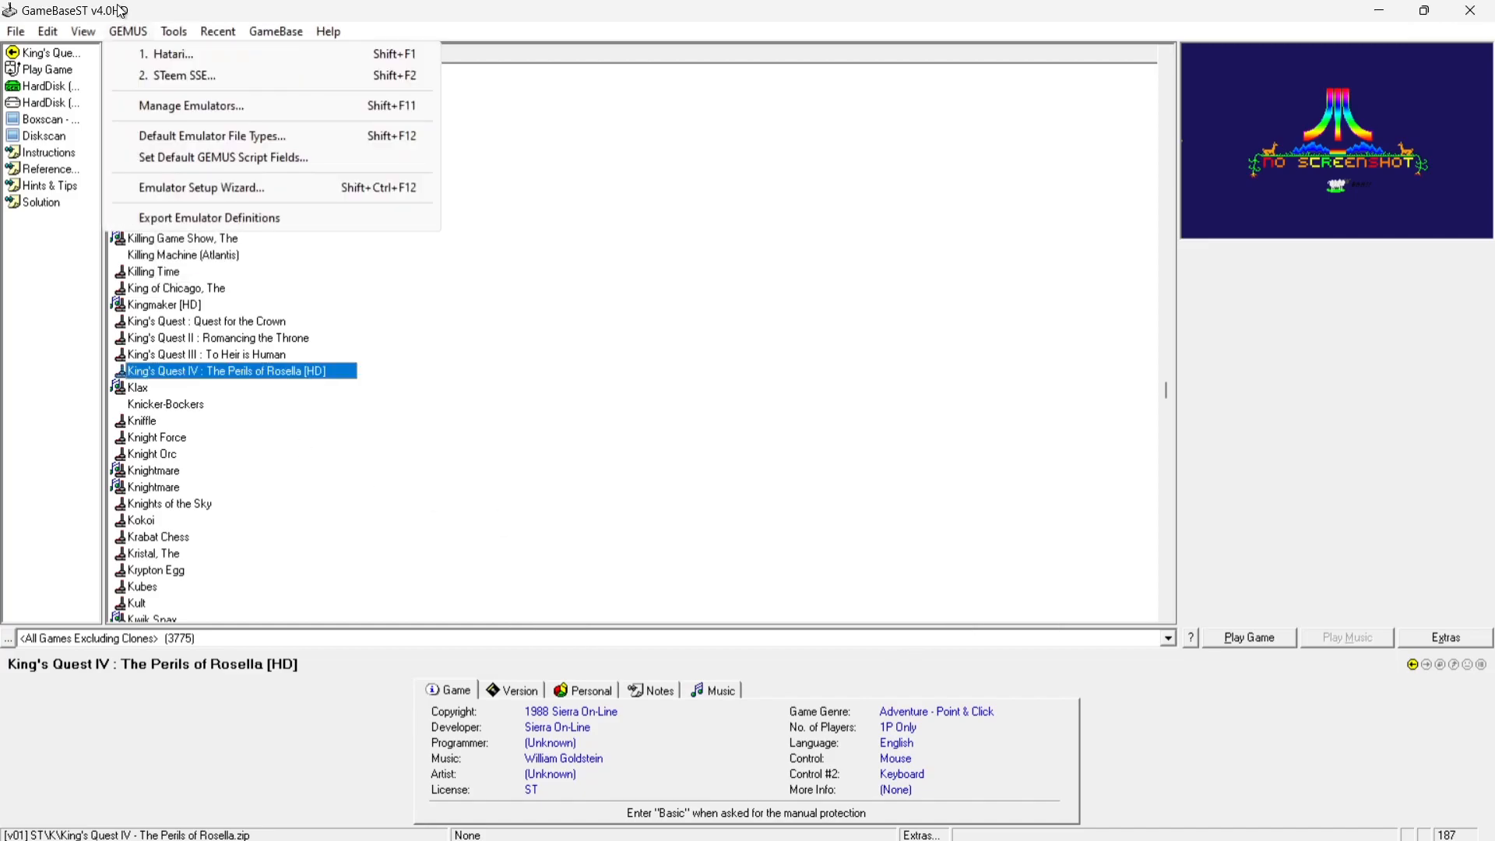
left_click(168, 77)
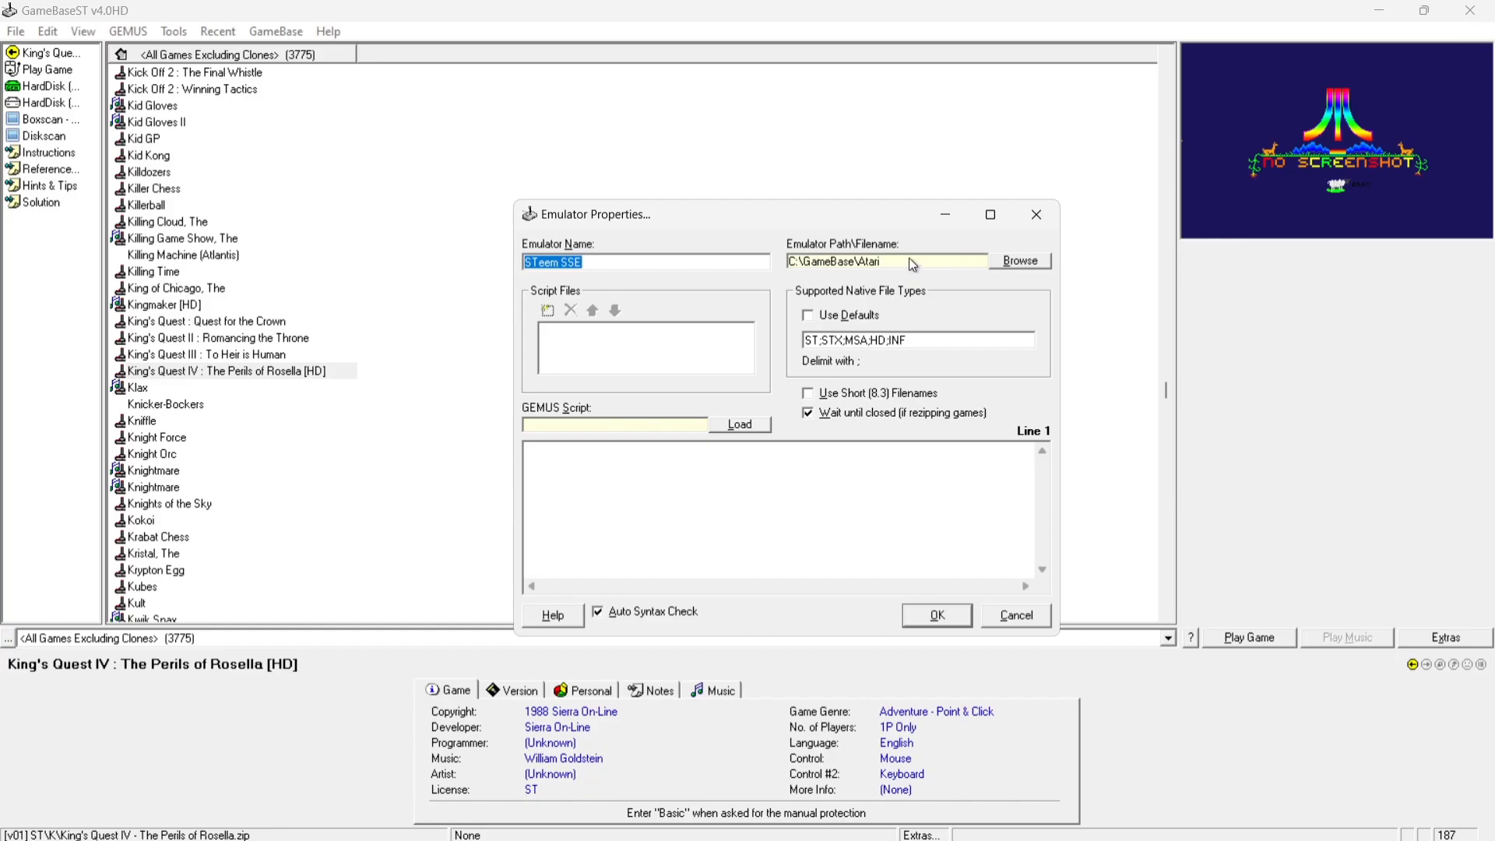
left_click(1032, 266)
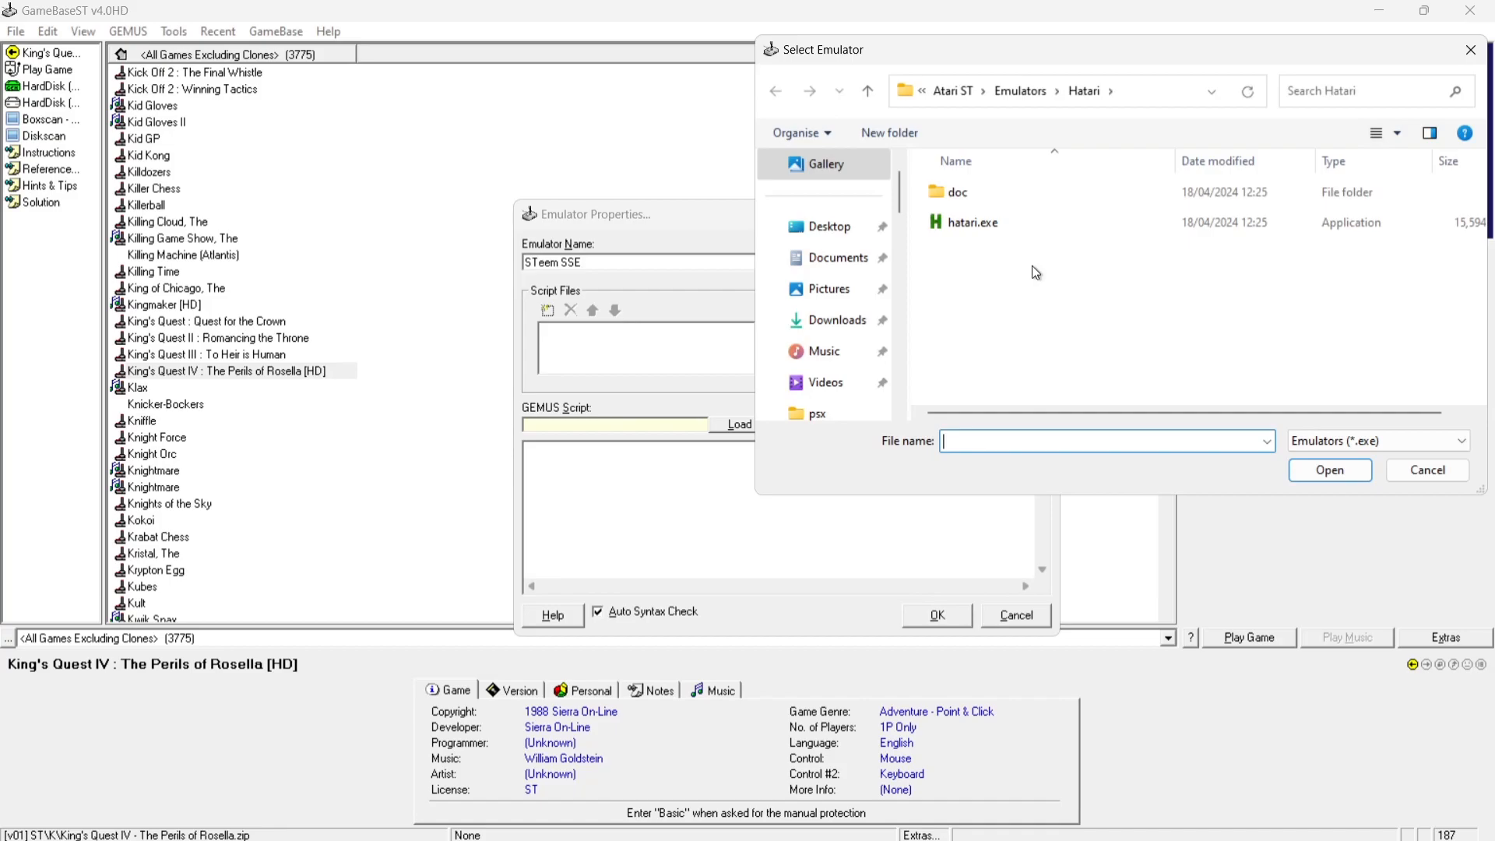
left_click(847, 243)
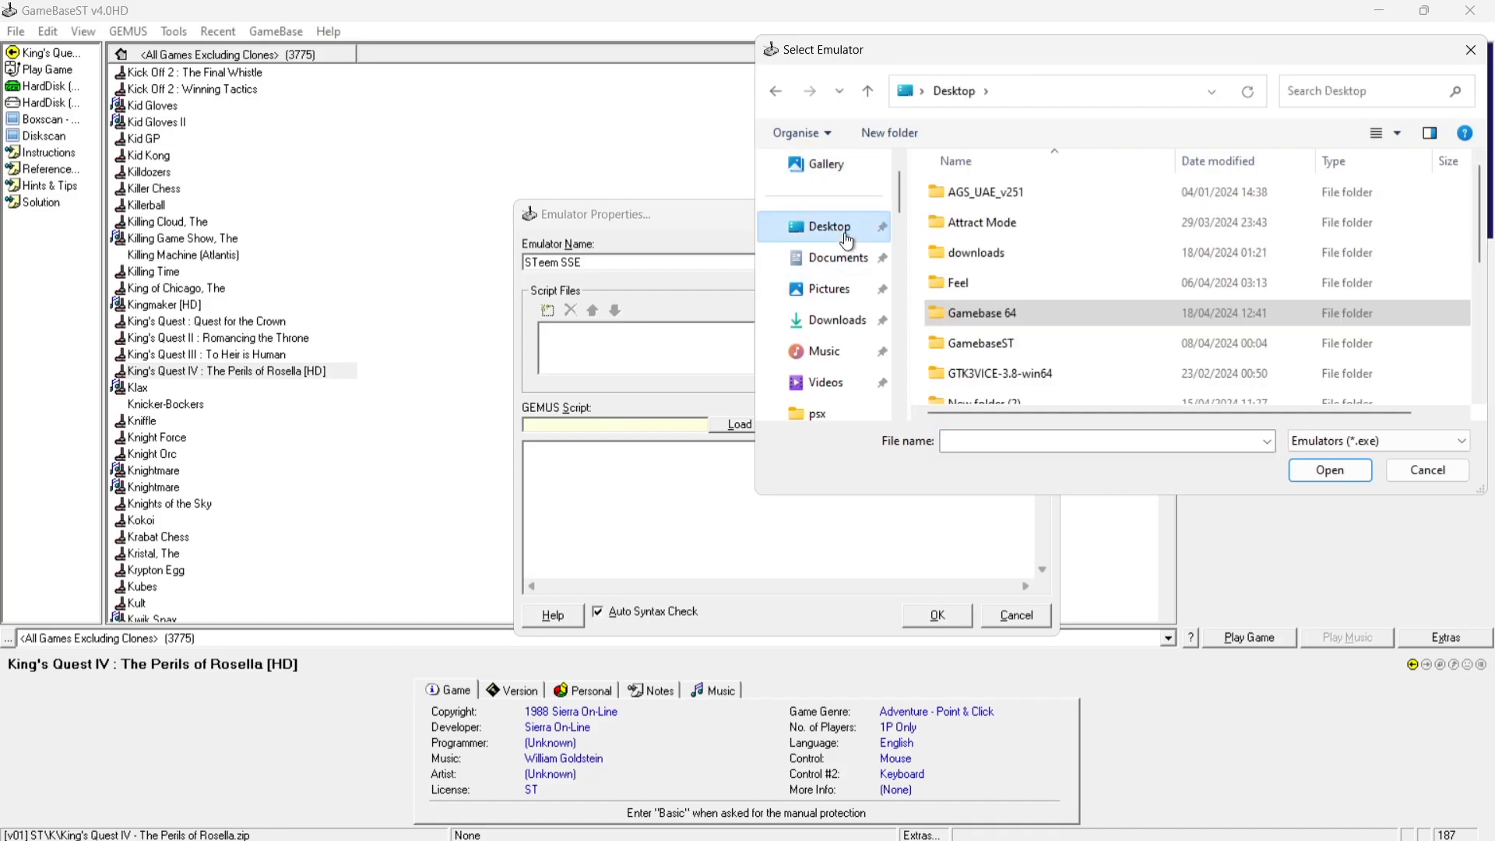
left_click(1025, 316)
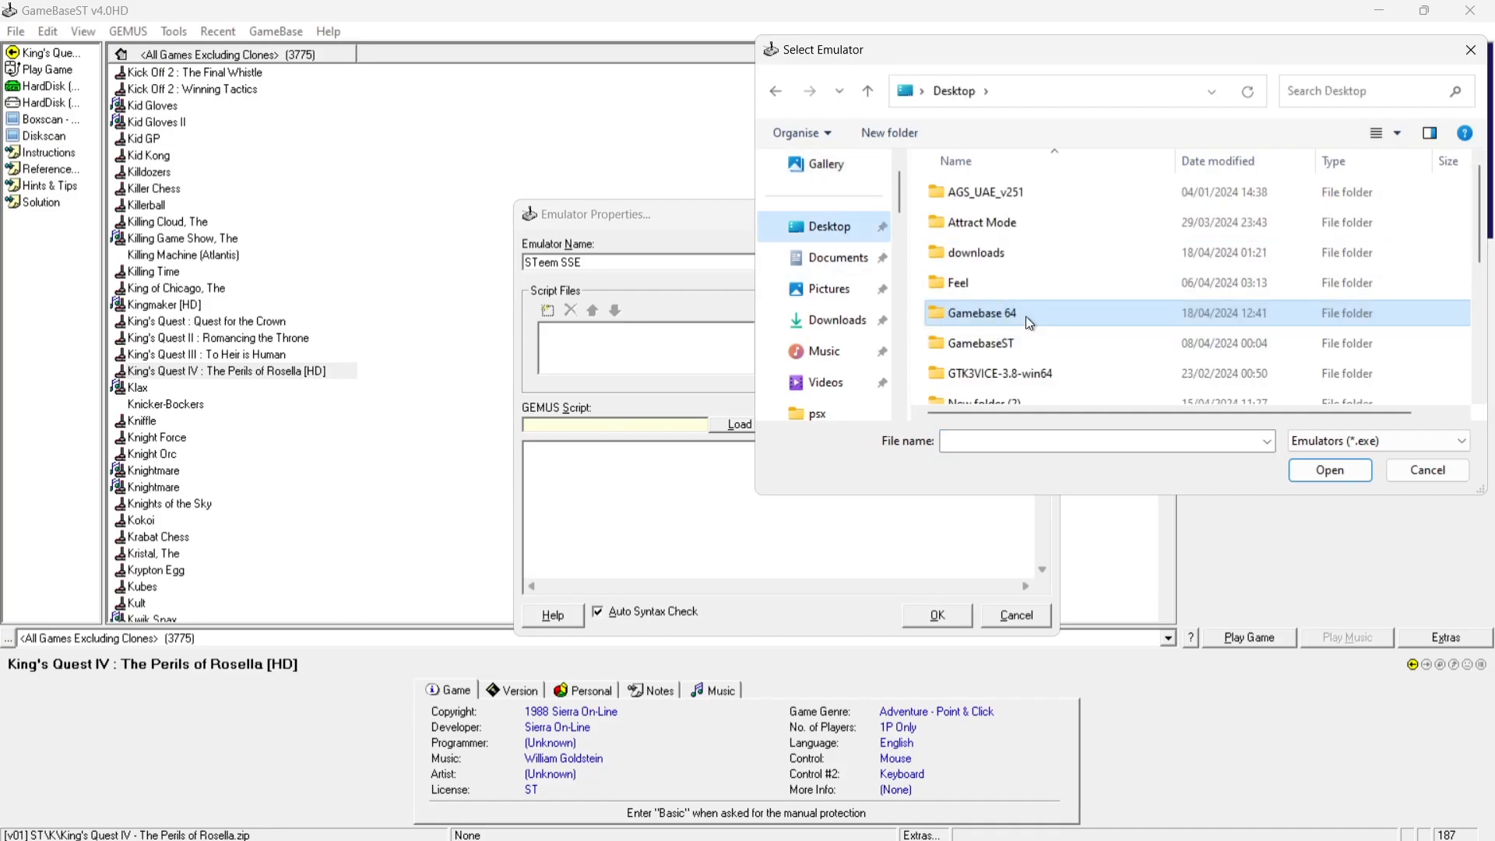
double_click(1025, 316)
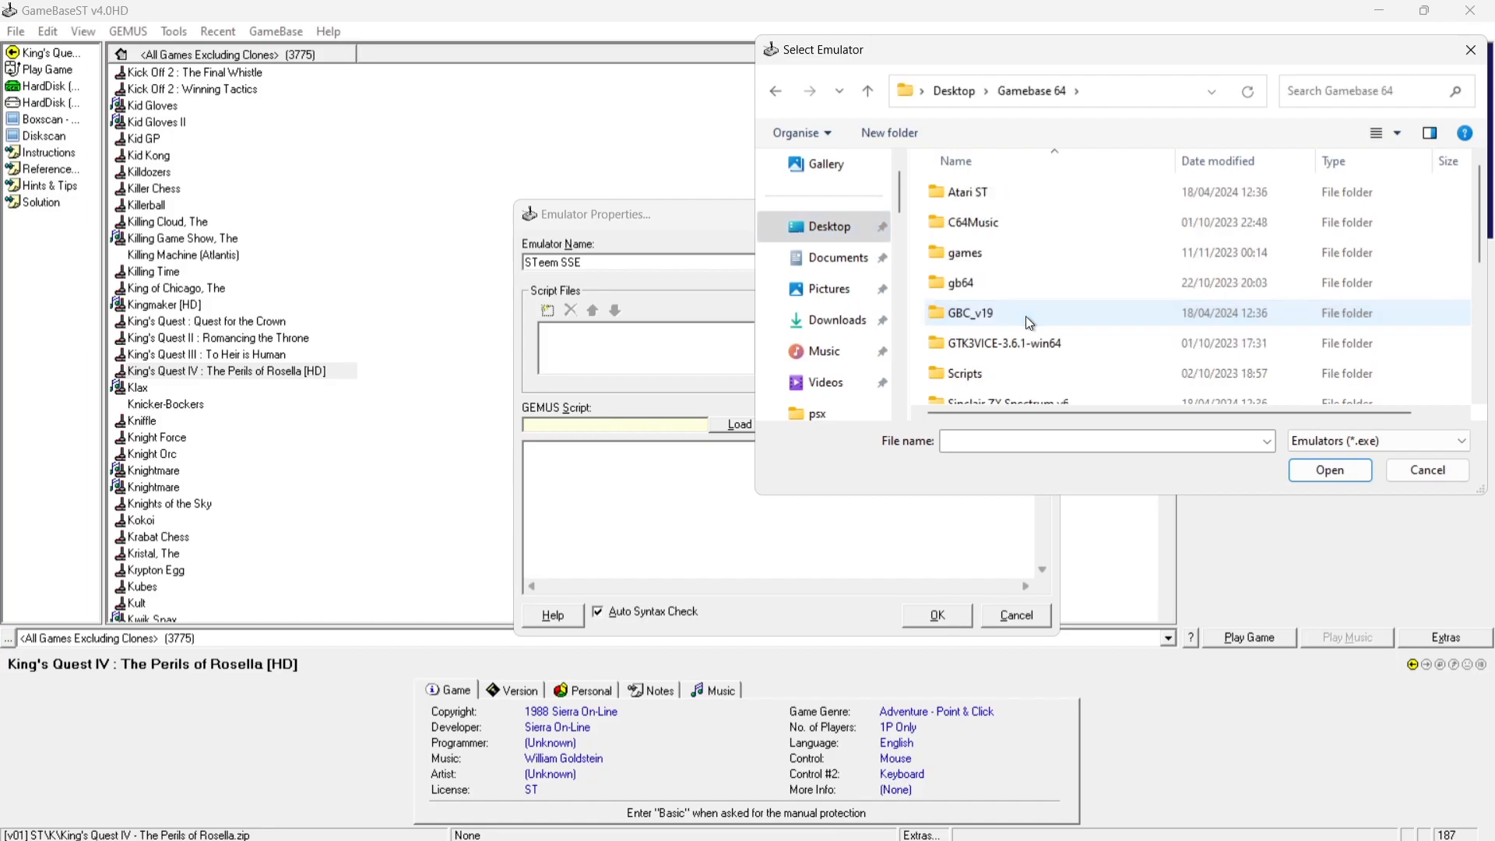
double_click(995, 190)
double_click(995, 190)
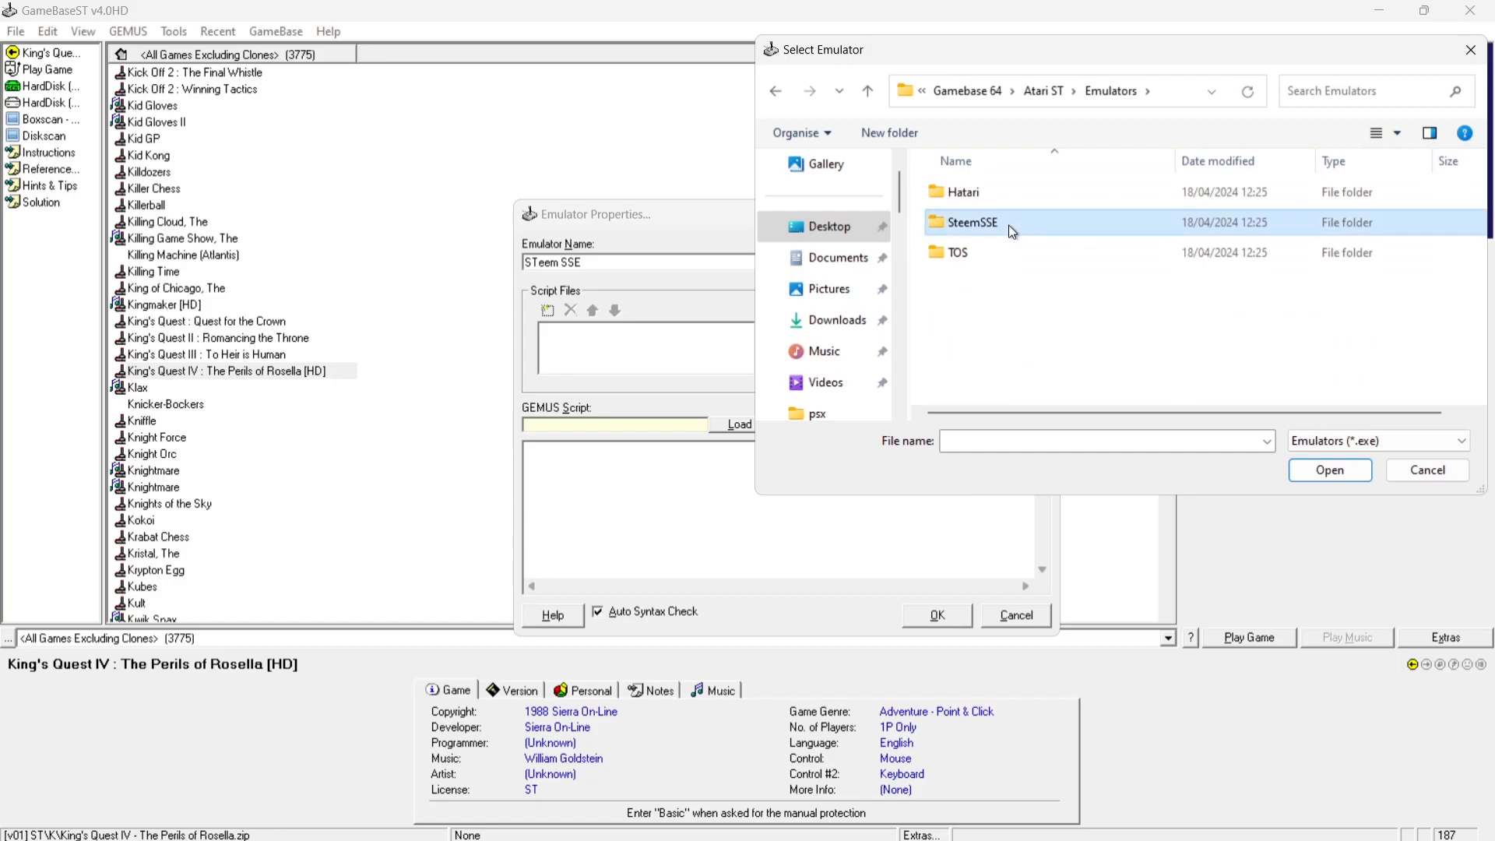
double_click(1012, 230)
scroll(1483, 228, "down", 1)
scroll(1483, 228, "down", 2)
left_click(1062, 391)
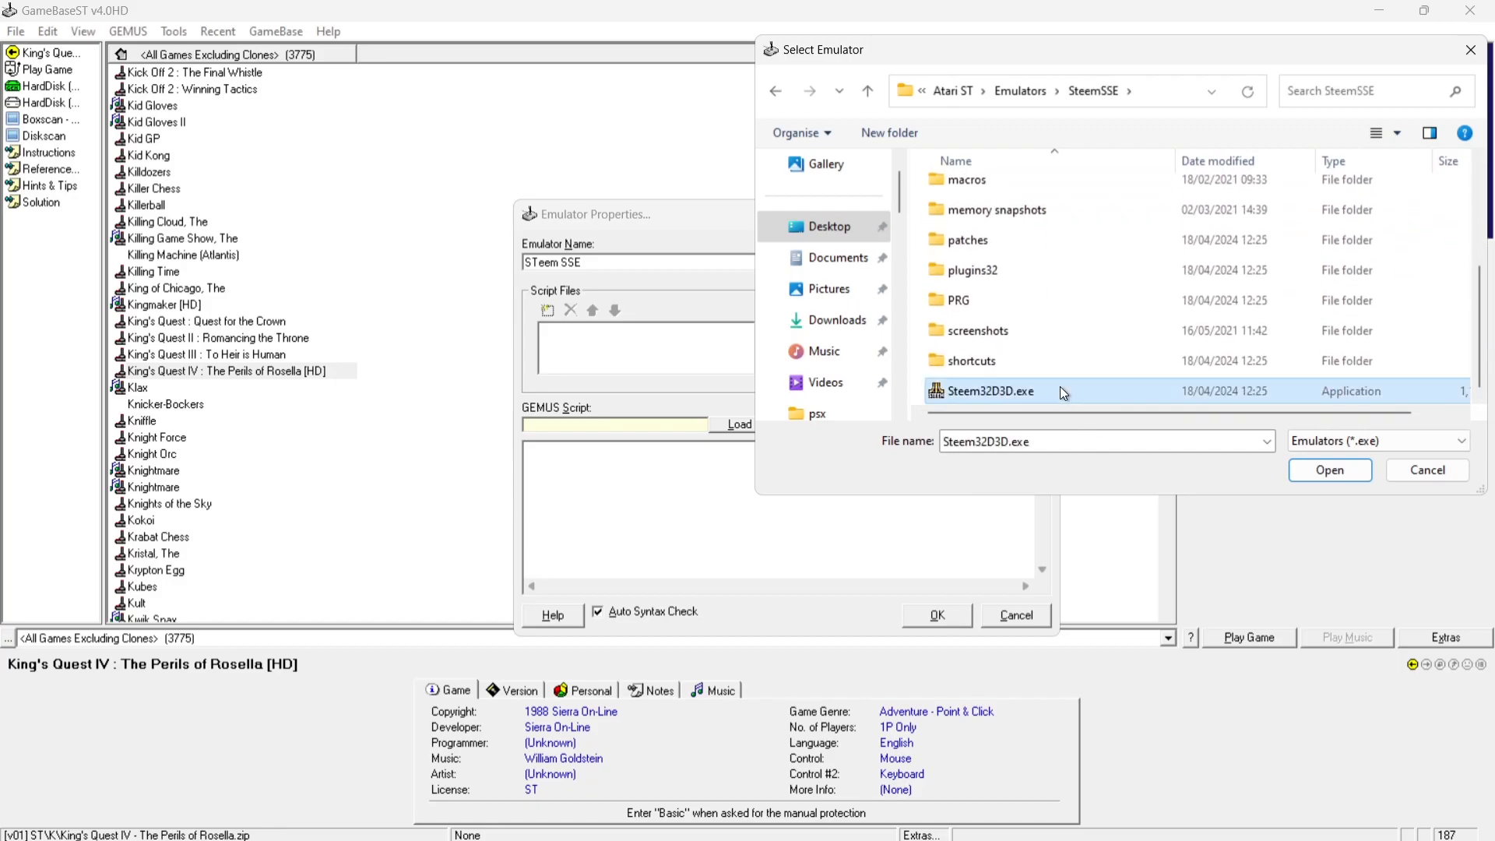
left_click(1330, 471)
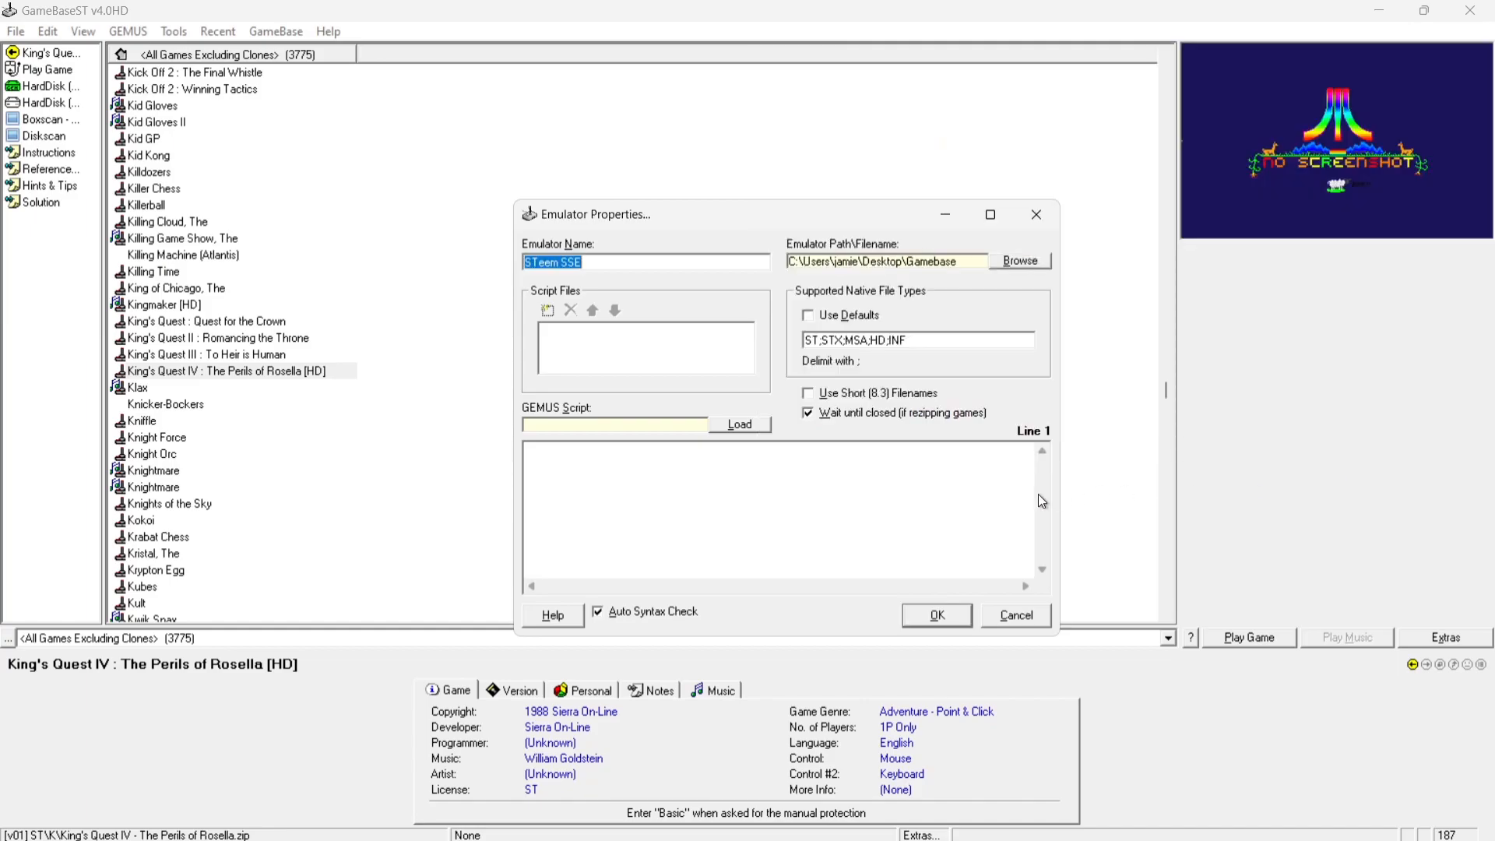
left_click(942, 615)
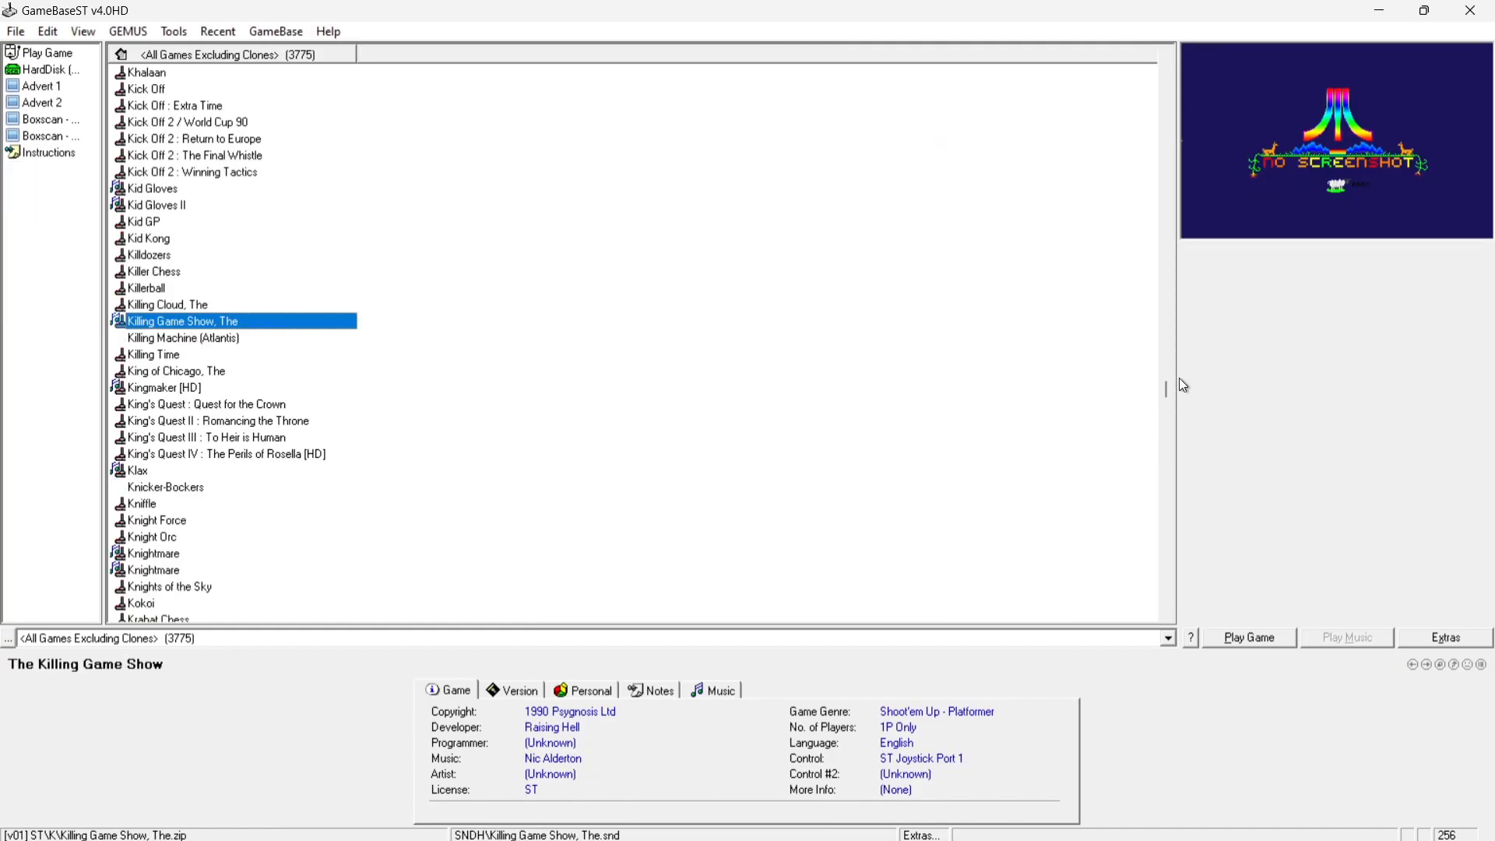
Test-launch Lotus III : The Ultimate Challenge, get past its protection-word prompt, and close the emulator after the demo runs
left_click_drag(1168, 383, 1168, 399)
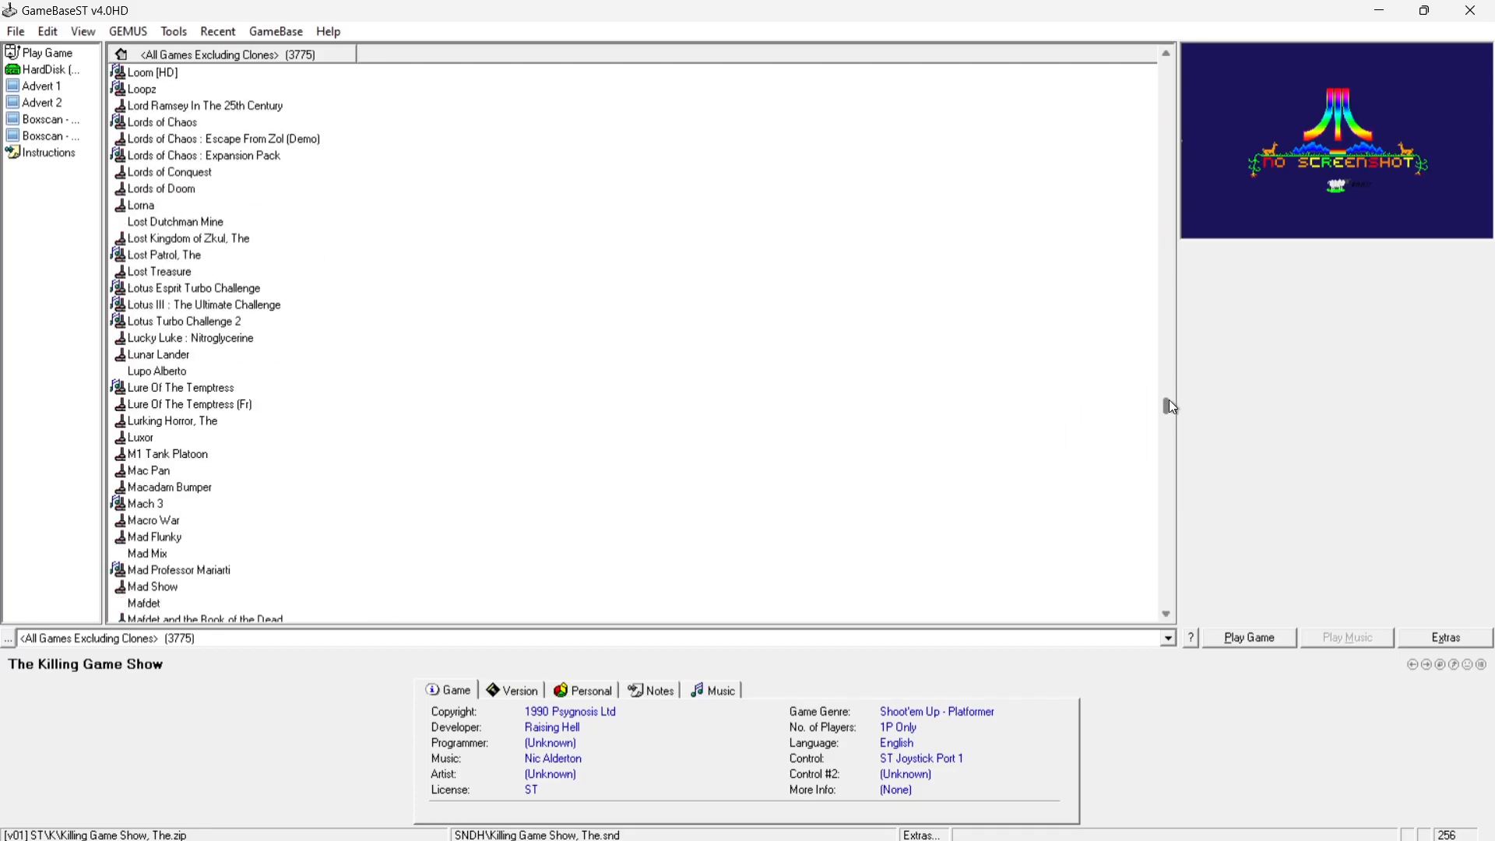
left_click(226, 306)
left_click(1272, 640)
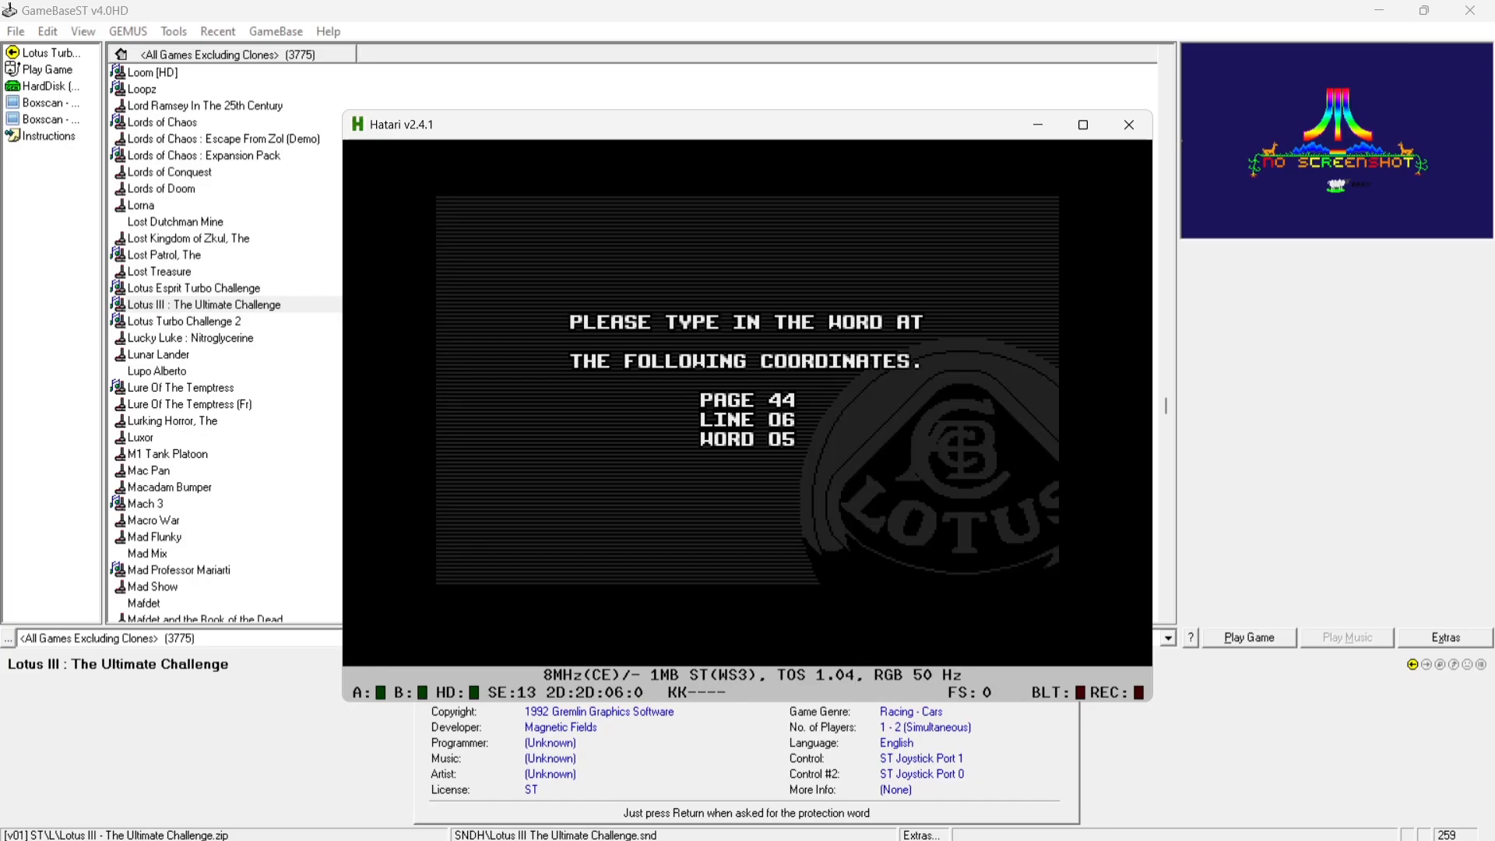
type("GT")
key("Return")
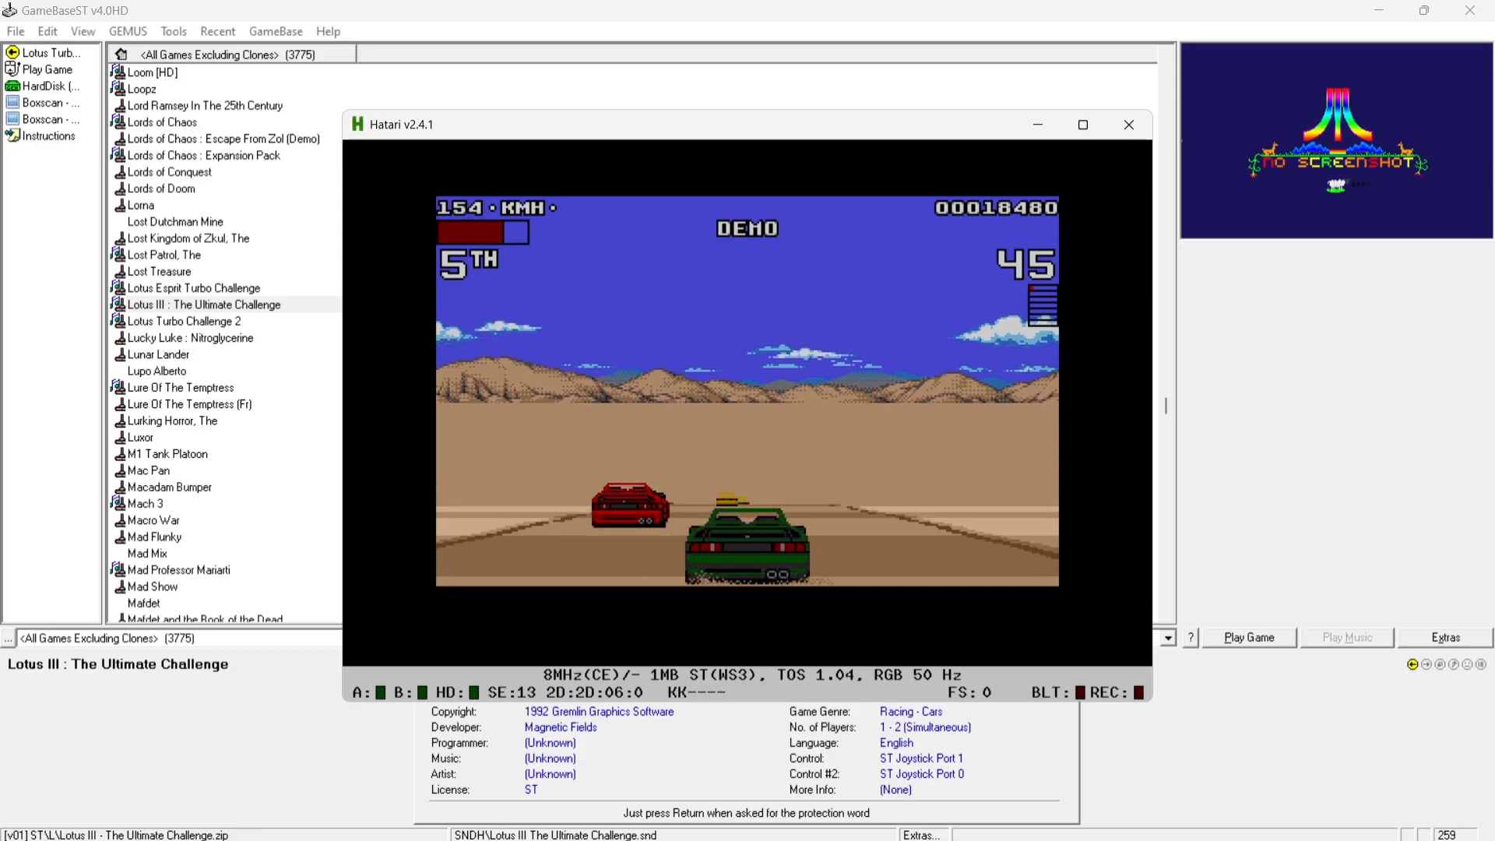
key("alt+F4")
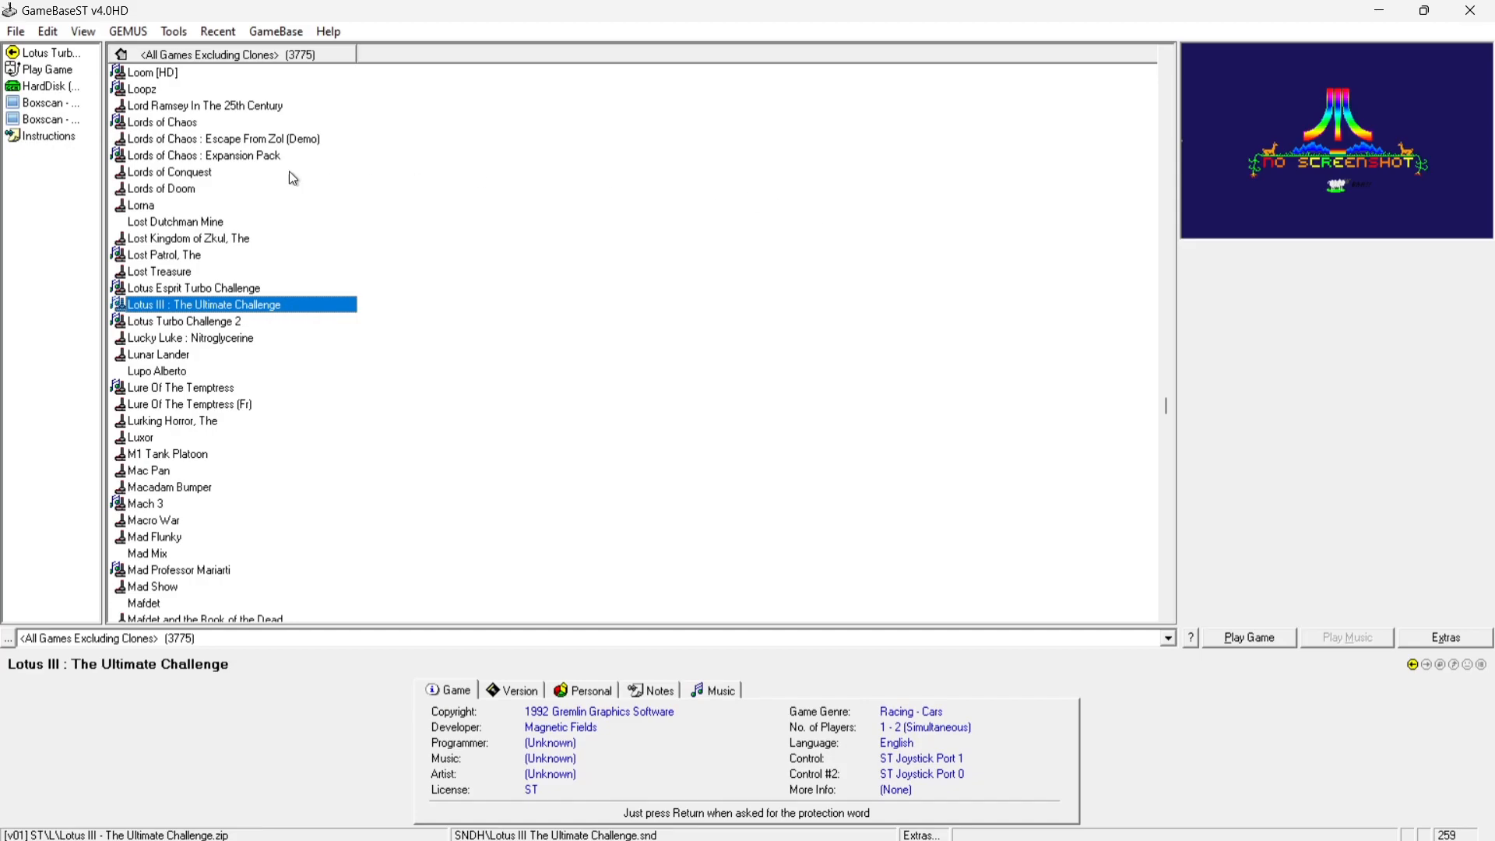
Check the picture preview of several games, including Lords of Chaos : Expansion Pack, Lunar Lander and Lucky Luke : Nitroglycerine
left_click(253, 160)
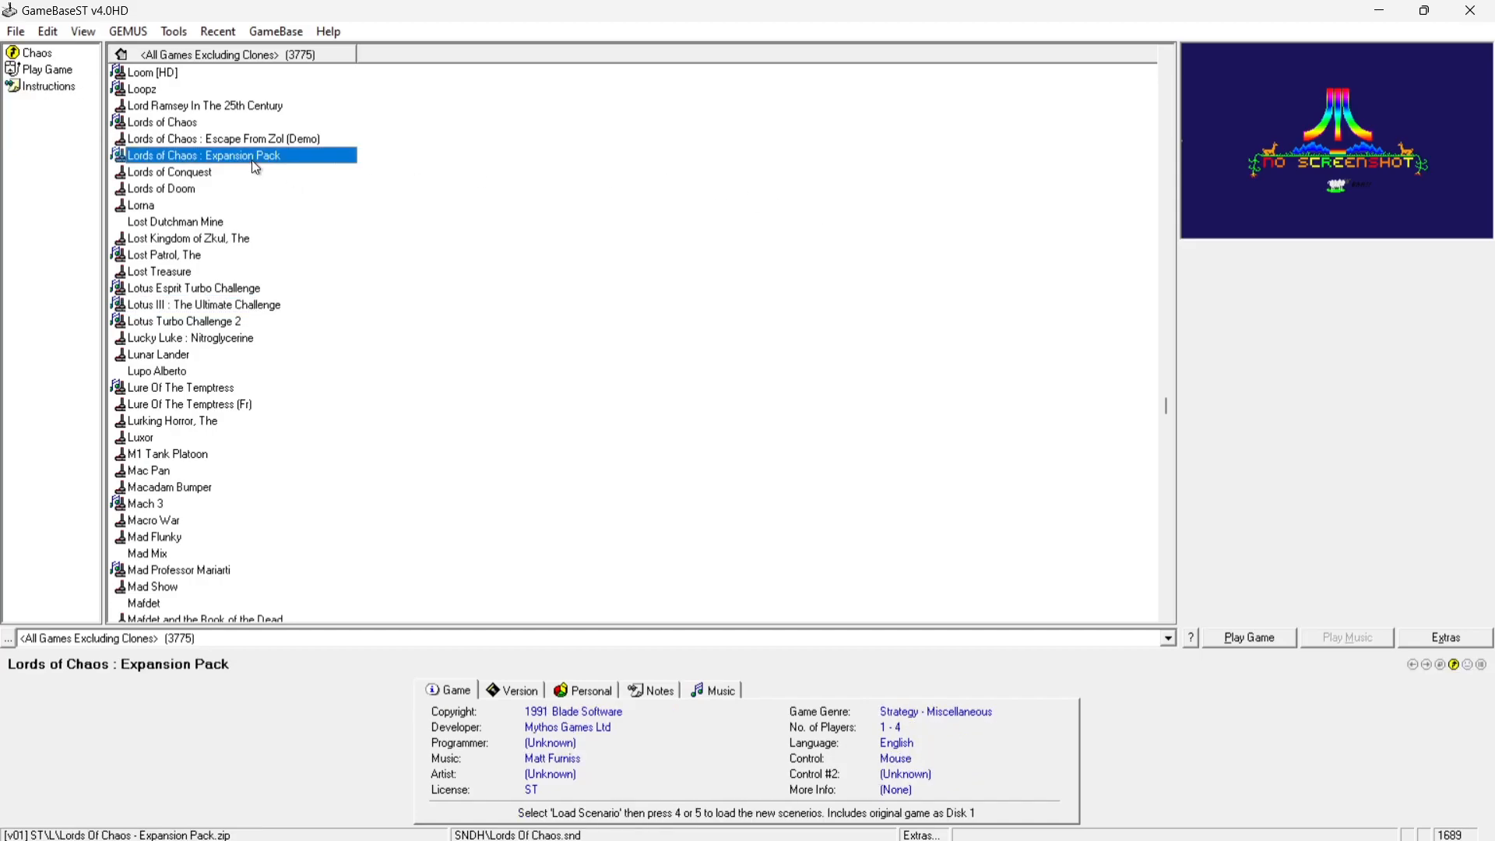
left_click(221, 358)
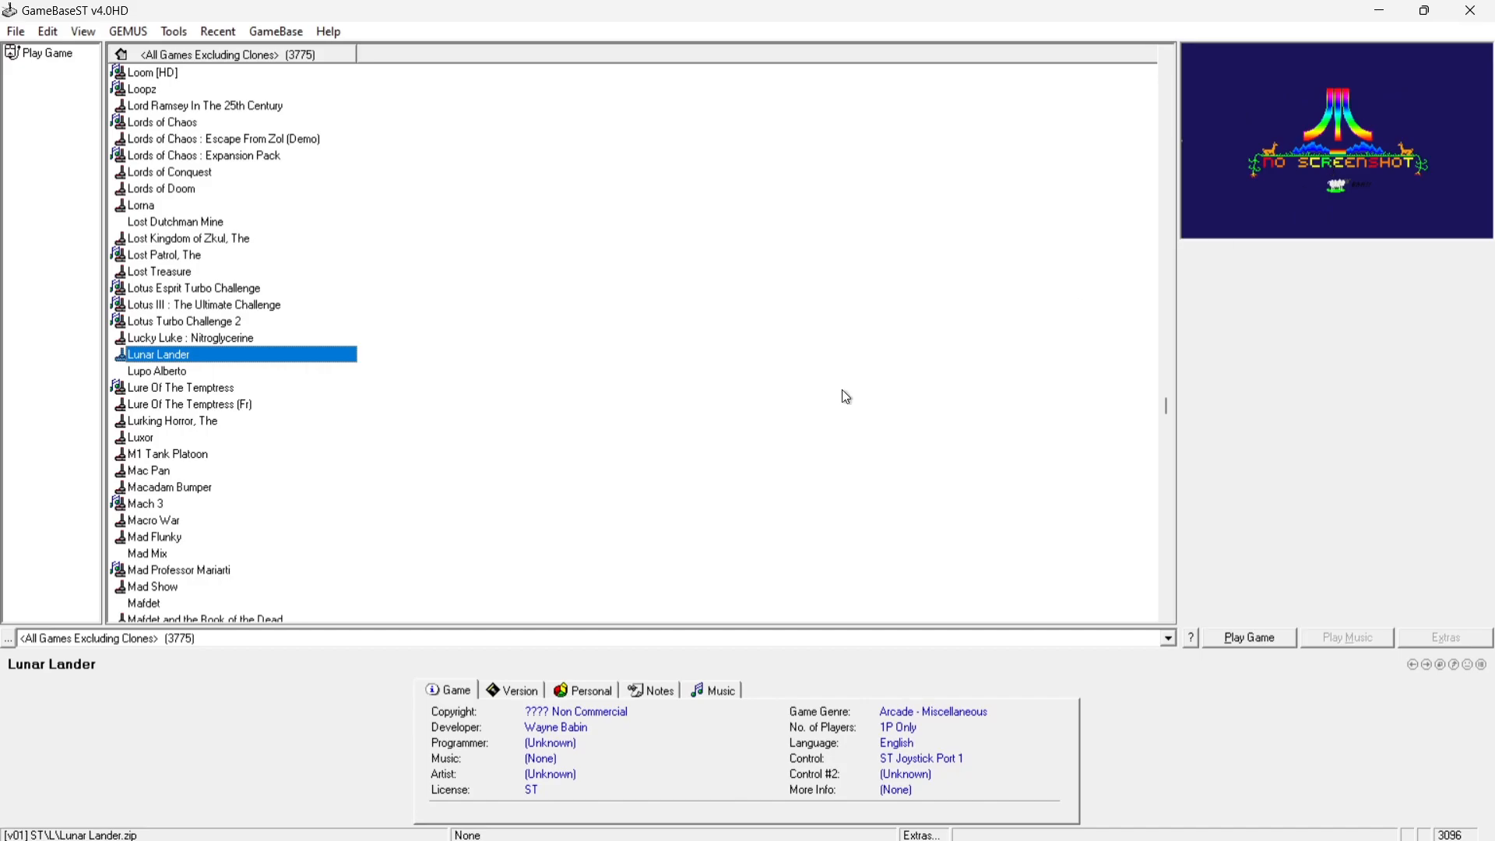
left_click(185, 488)
left_click(183, 339)
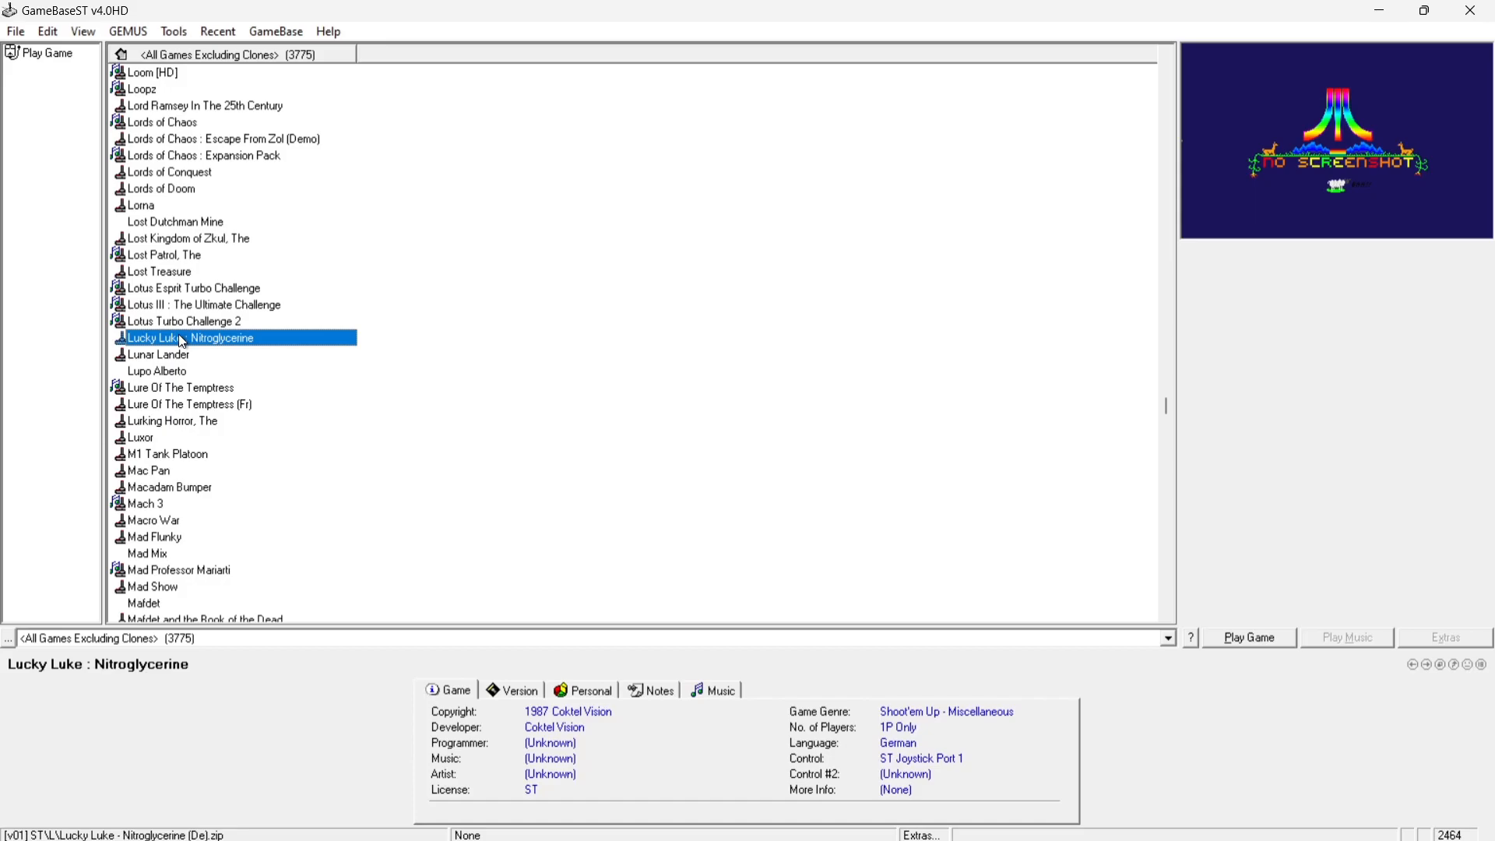
Remove the C:\GameBase\Atari ST\Screenshots folder from the Pictures paths of the Atari ST GameBase
left_click(175, 33)
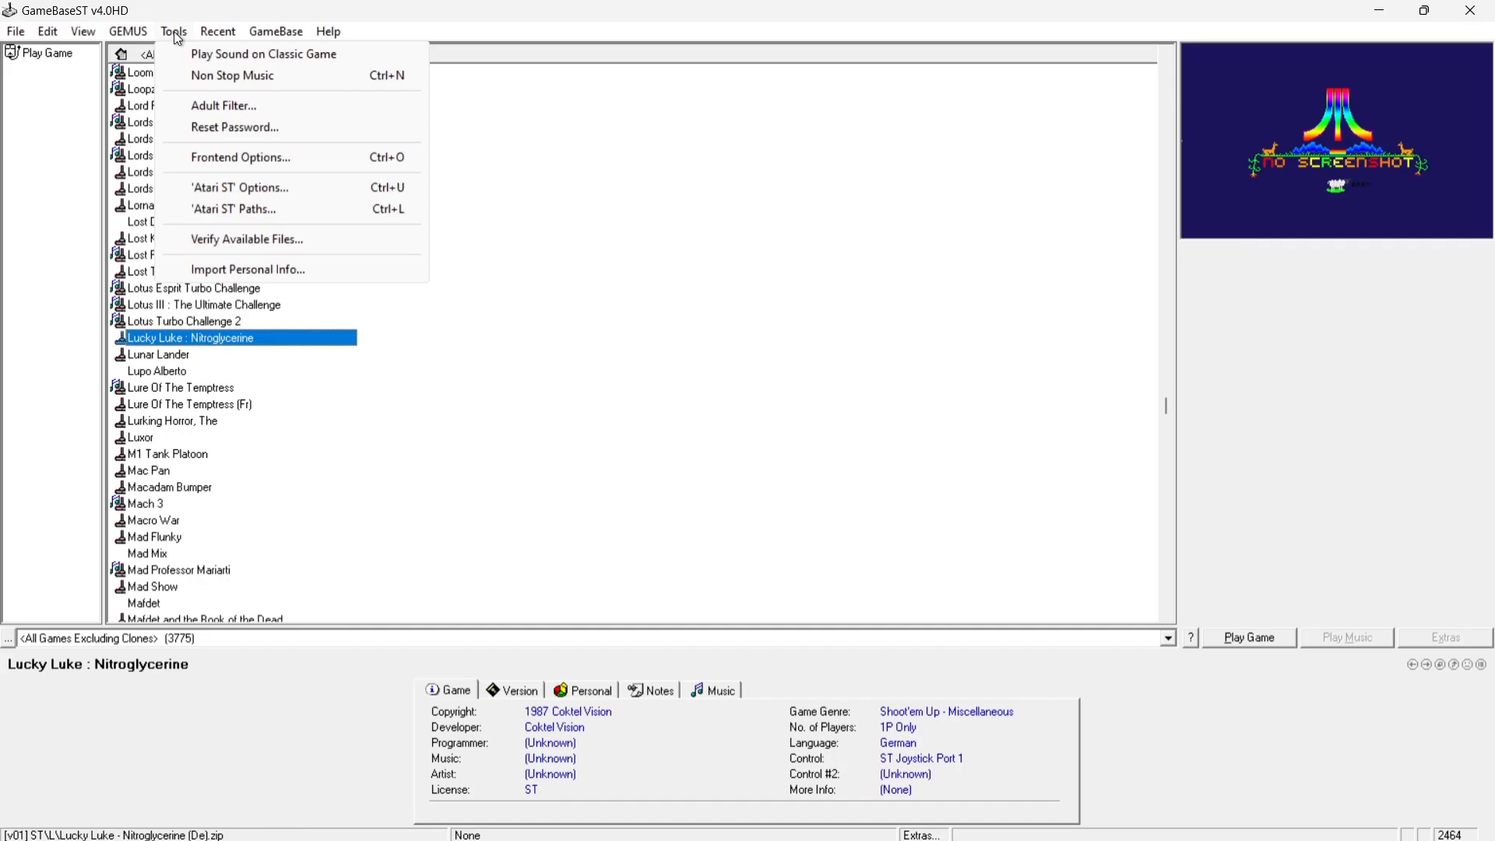
left_click(240, 211)
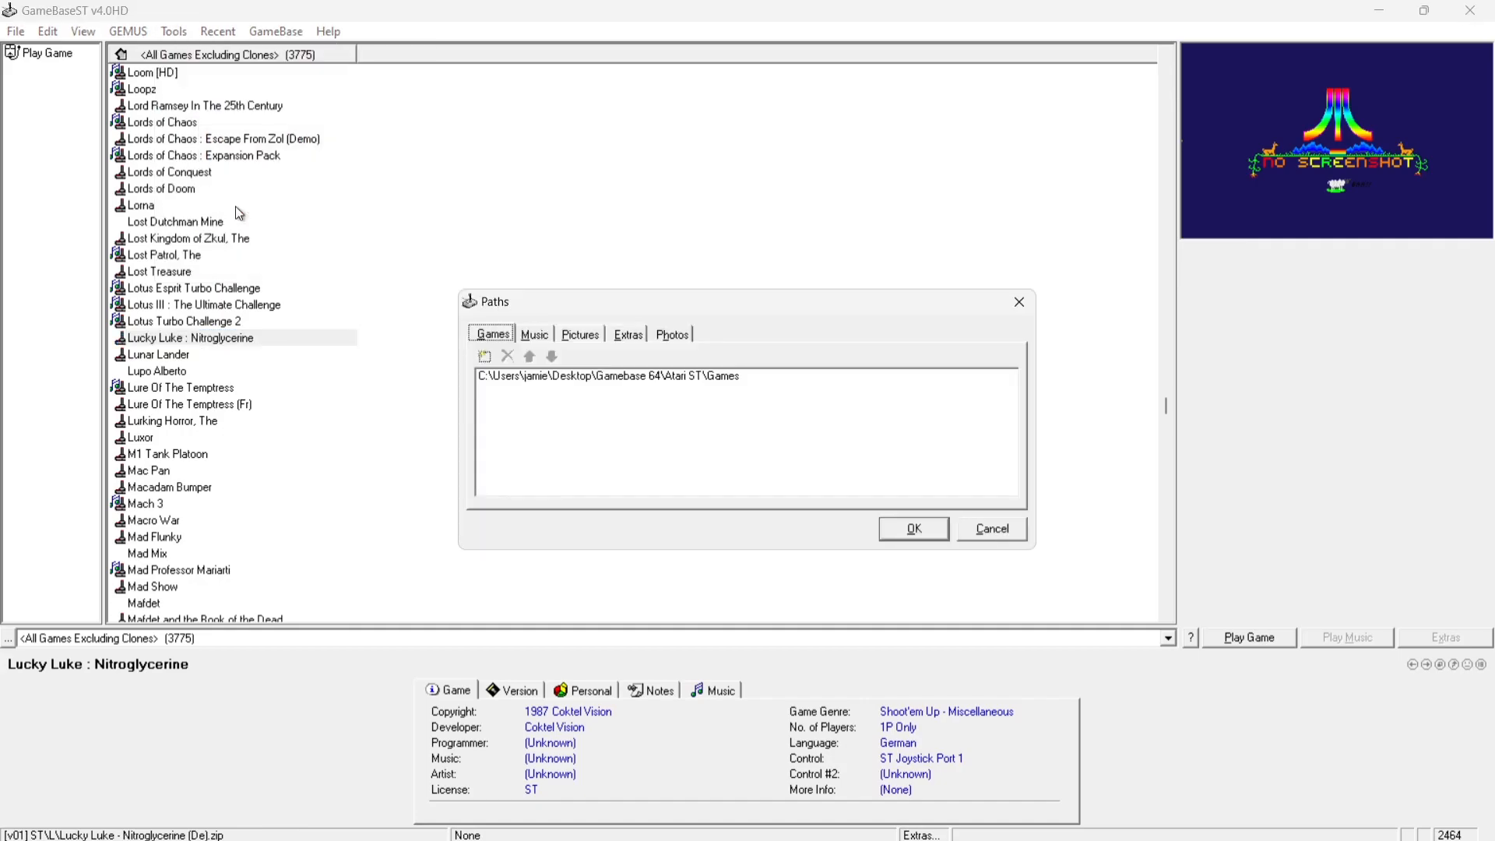
left_click(579, 334)
left_click(572, 375)
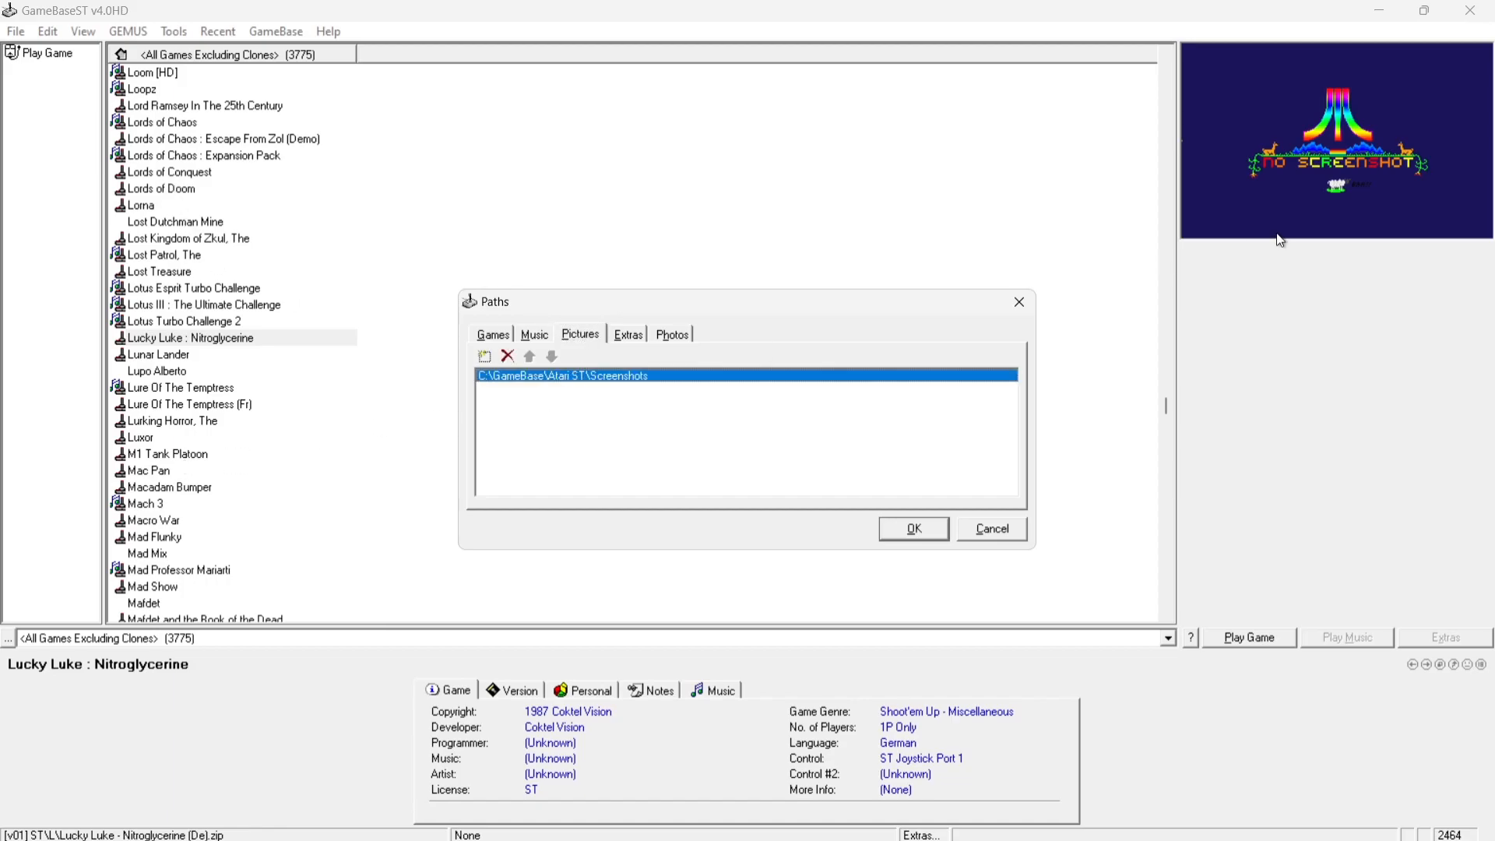
left_click(510, 359)
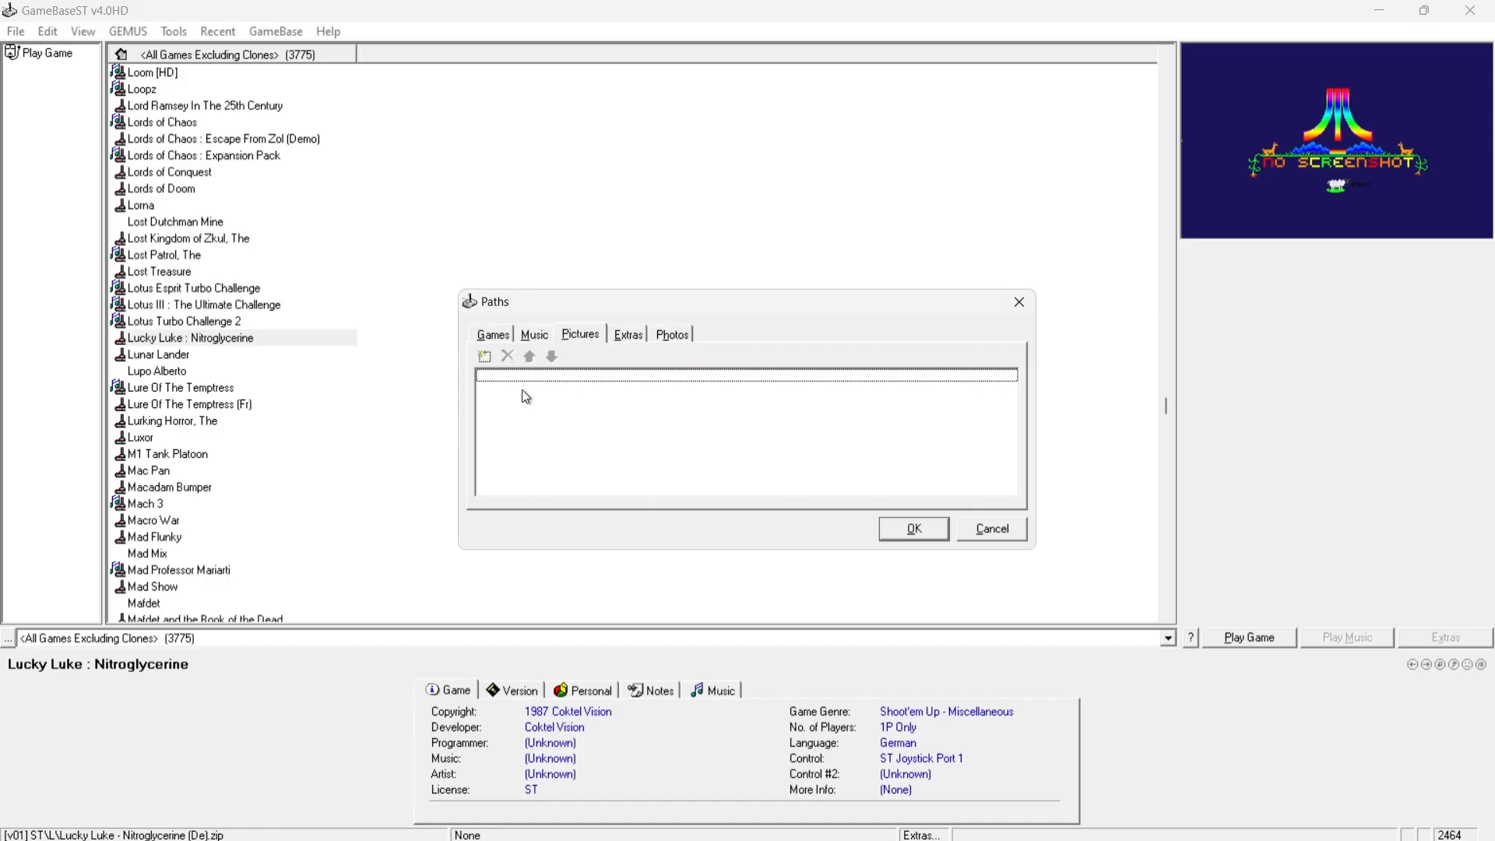
Add Gamebase 64's Atari ST\Screenshots folder as the Pictures path, save the paths, and preview the screenshots of Lorna
left_click(485, 358)
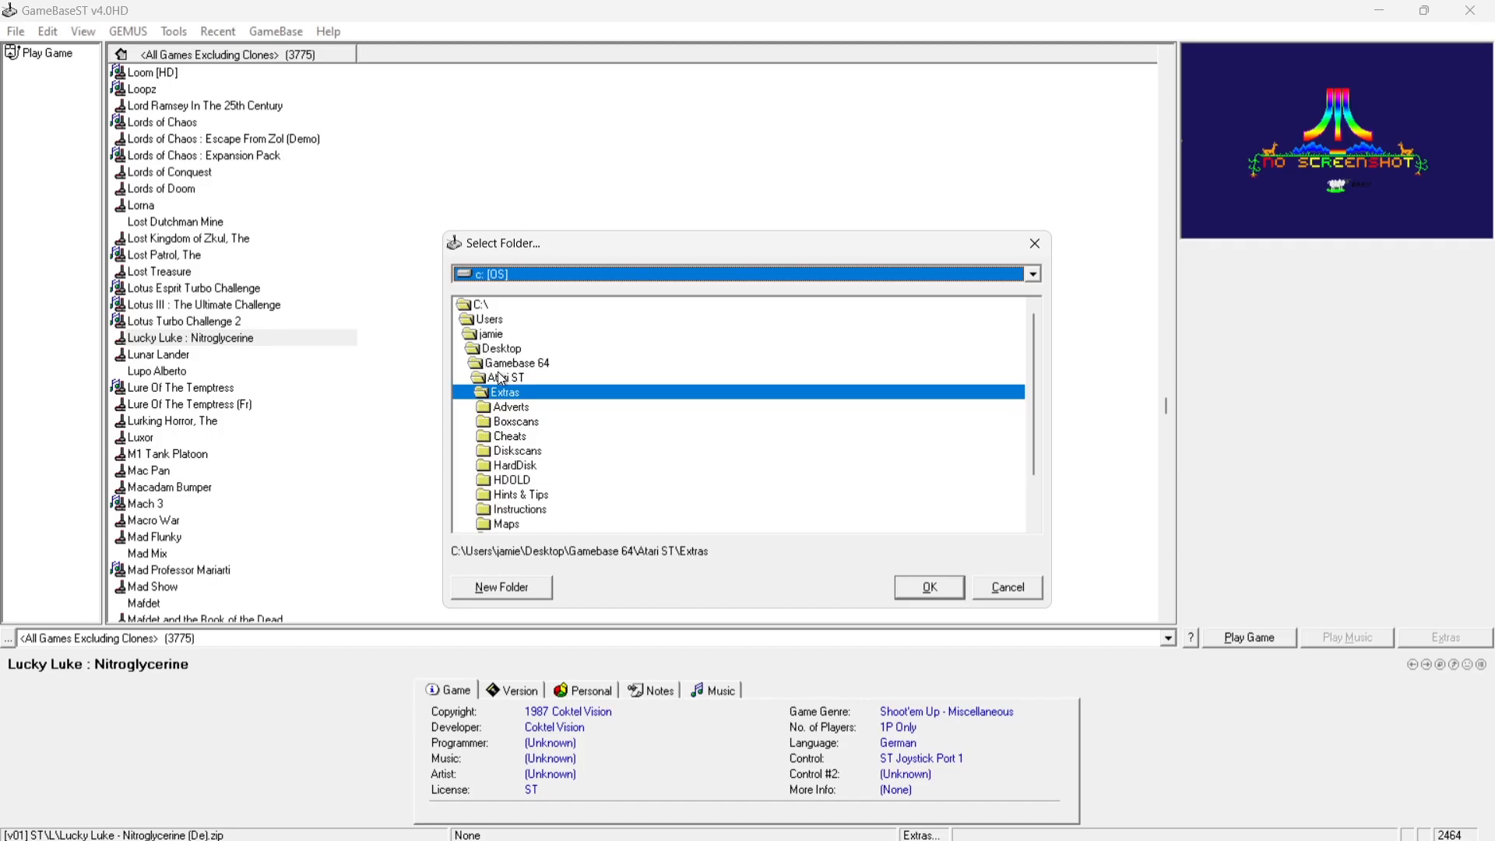
double_click(503, 378)
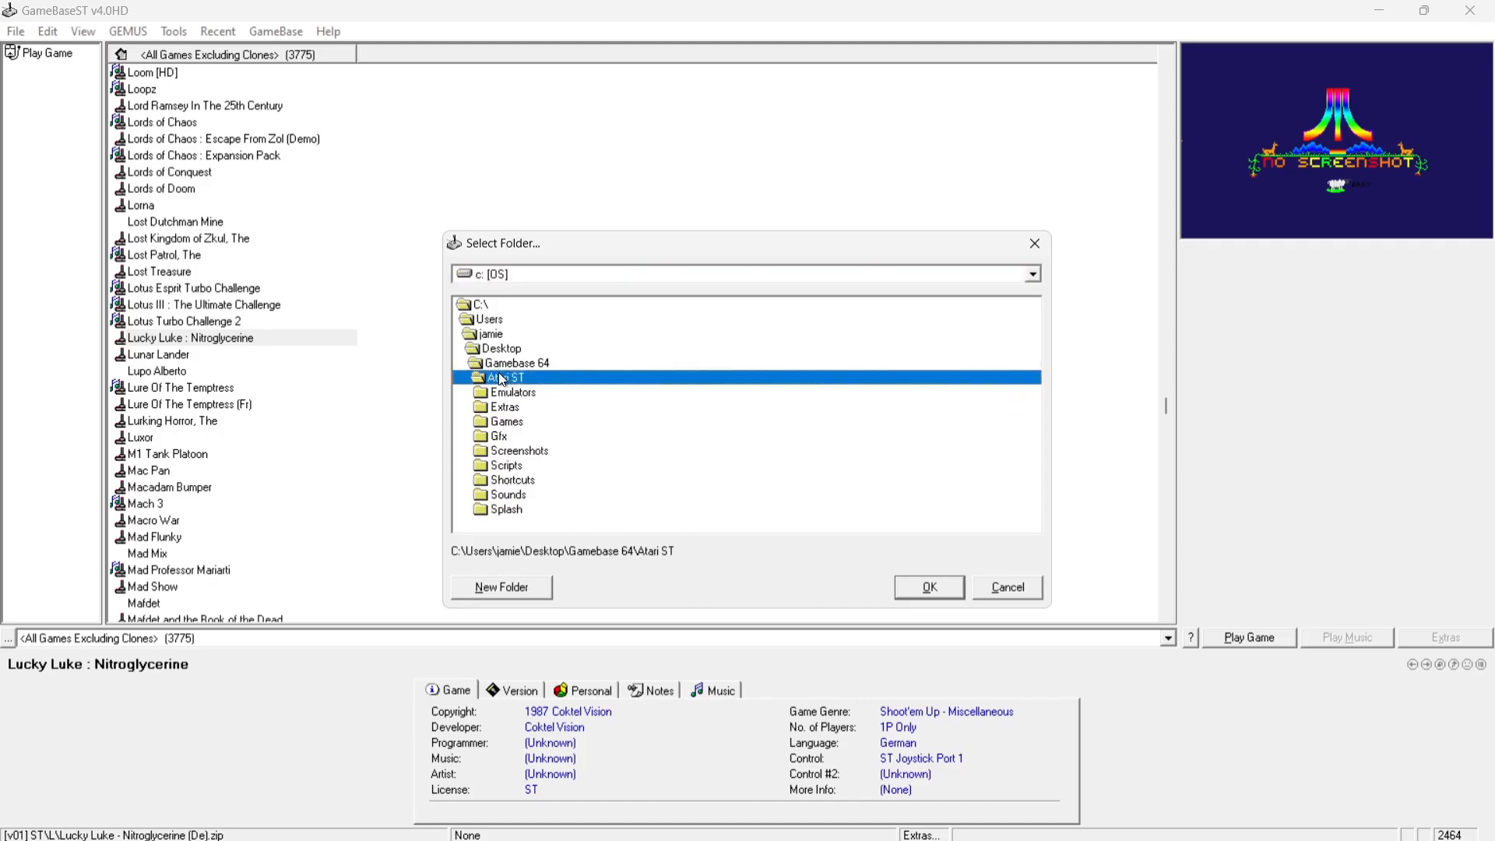
double_click(528, 452)
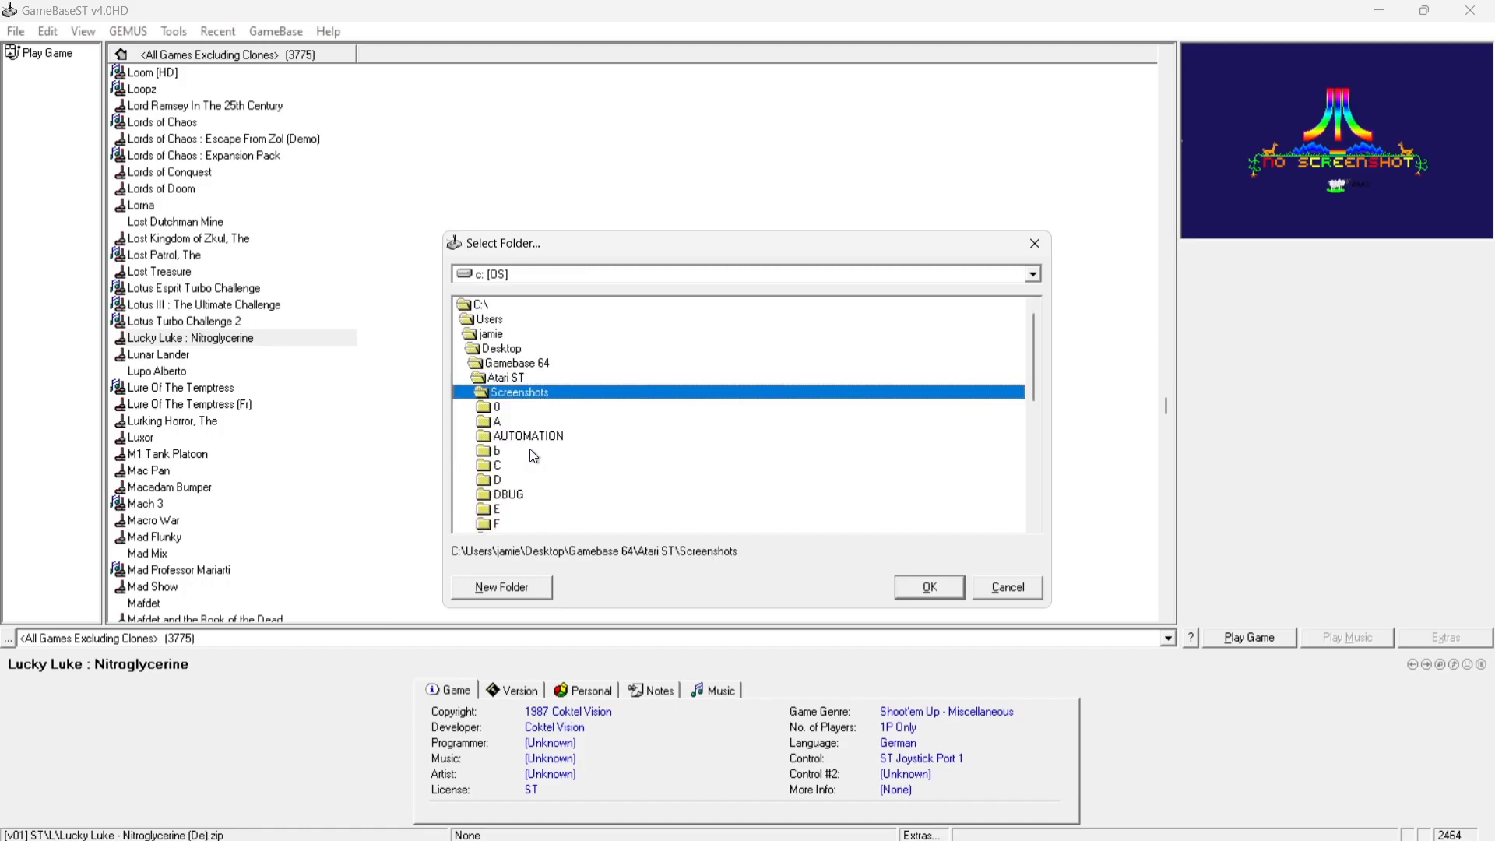
left_click(928, 588)
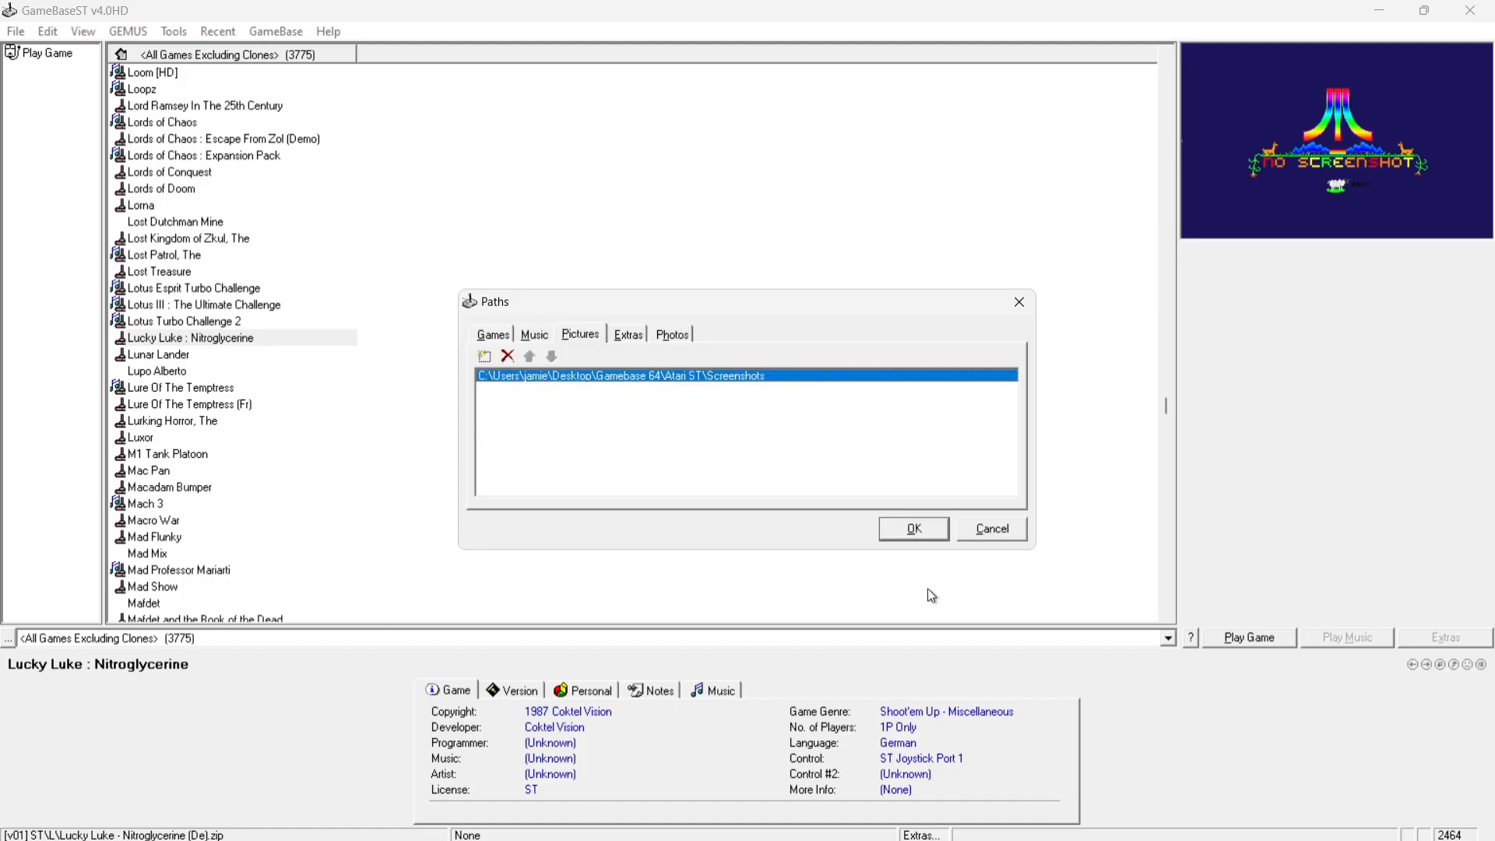
left_click(916, 530)
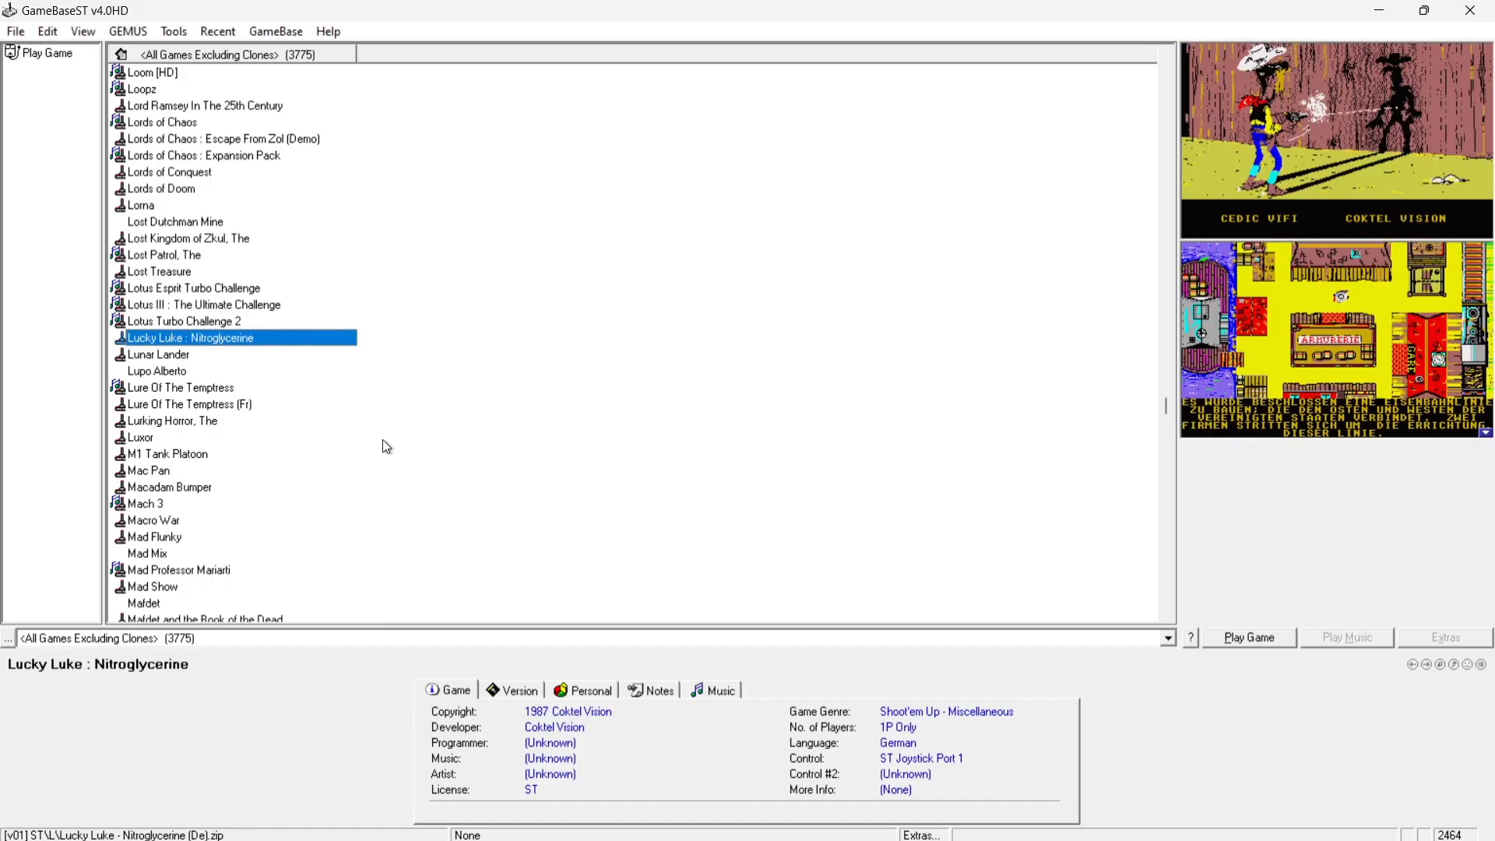
left_click(123, 271)
left_click(165, 205)
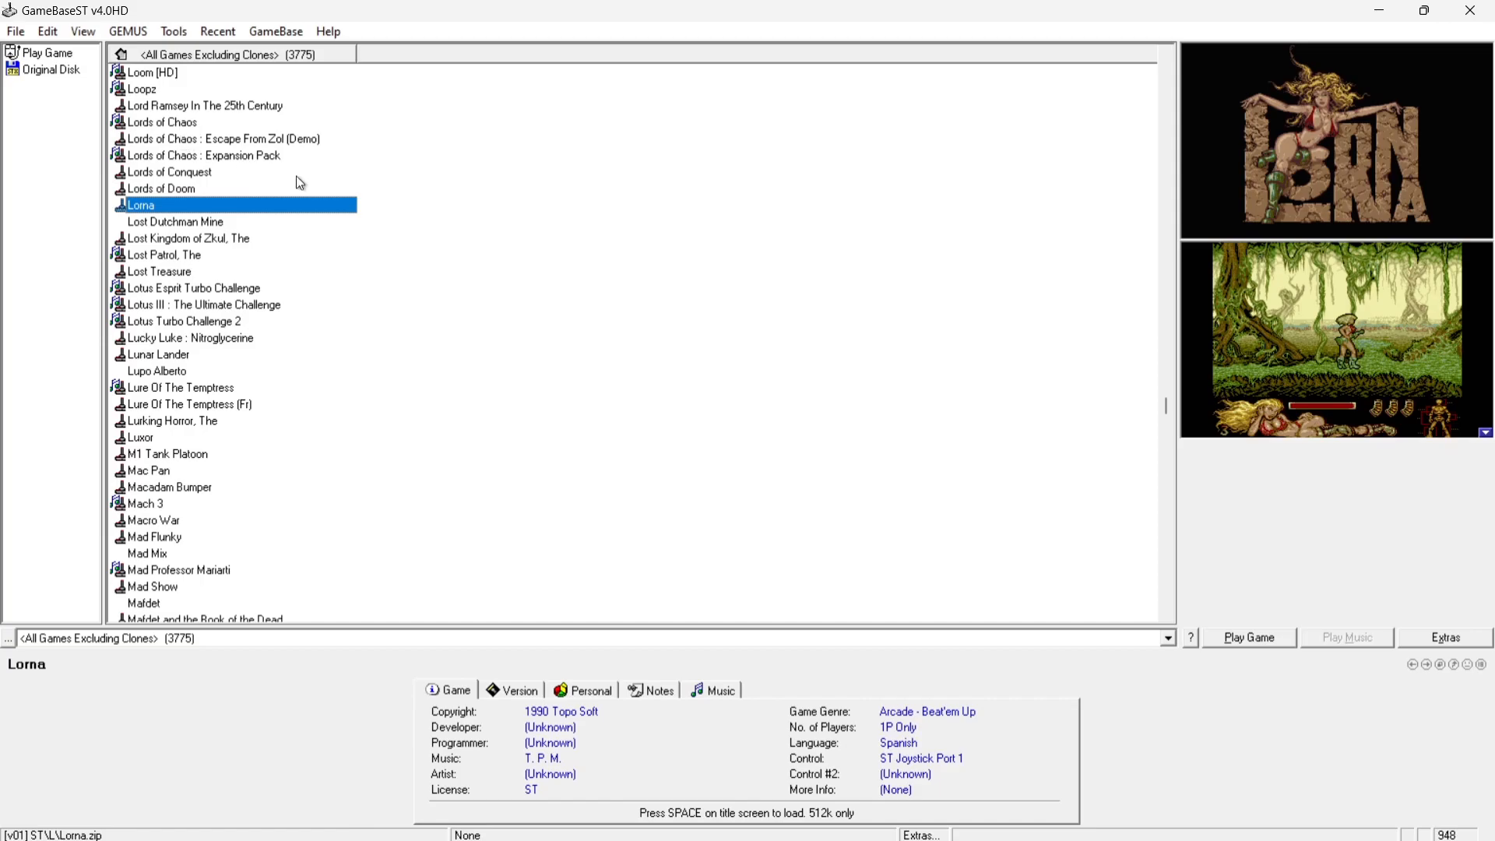
Remove the C:\GameBase\Atari ST\Extras folder from the Extras paths of the Atari ST GameBase
left_click(174, 32)
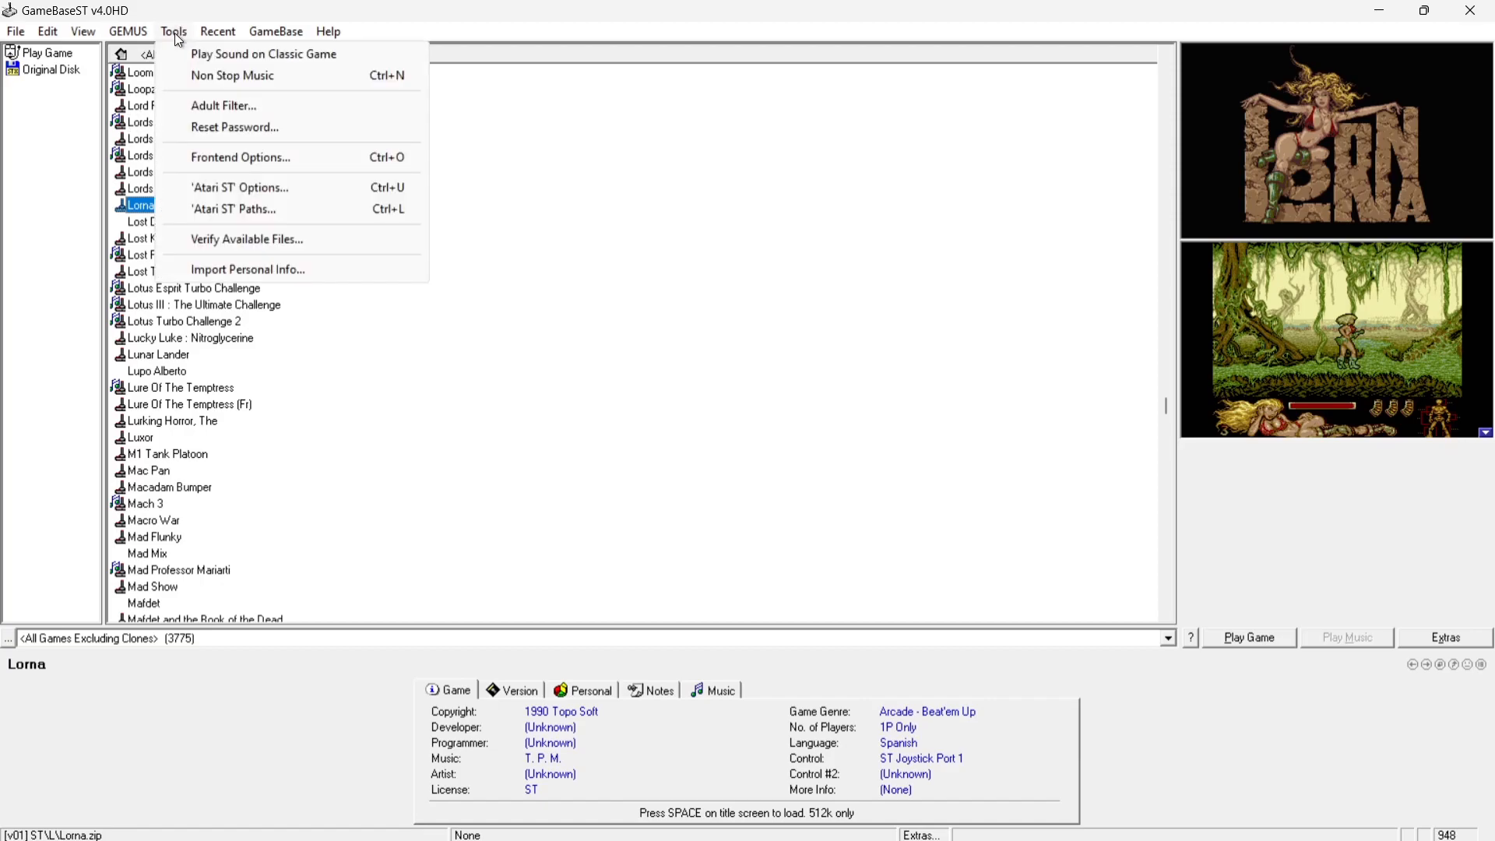
left_click(248, 212)
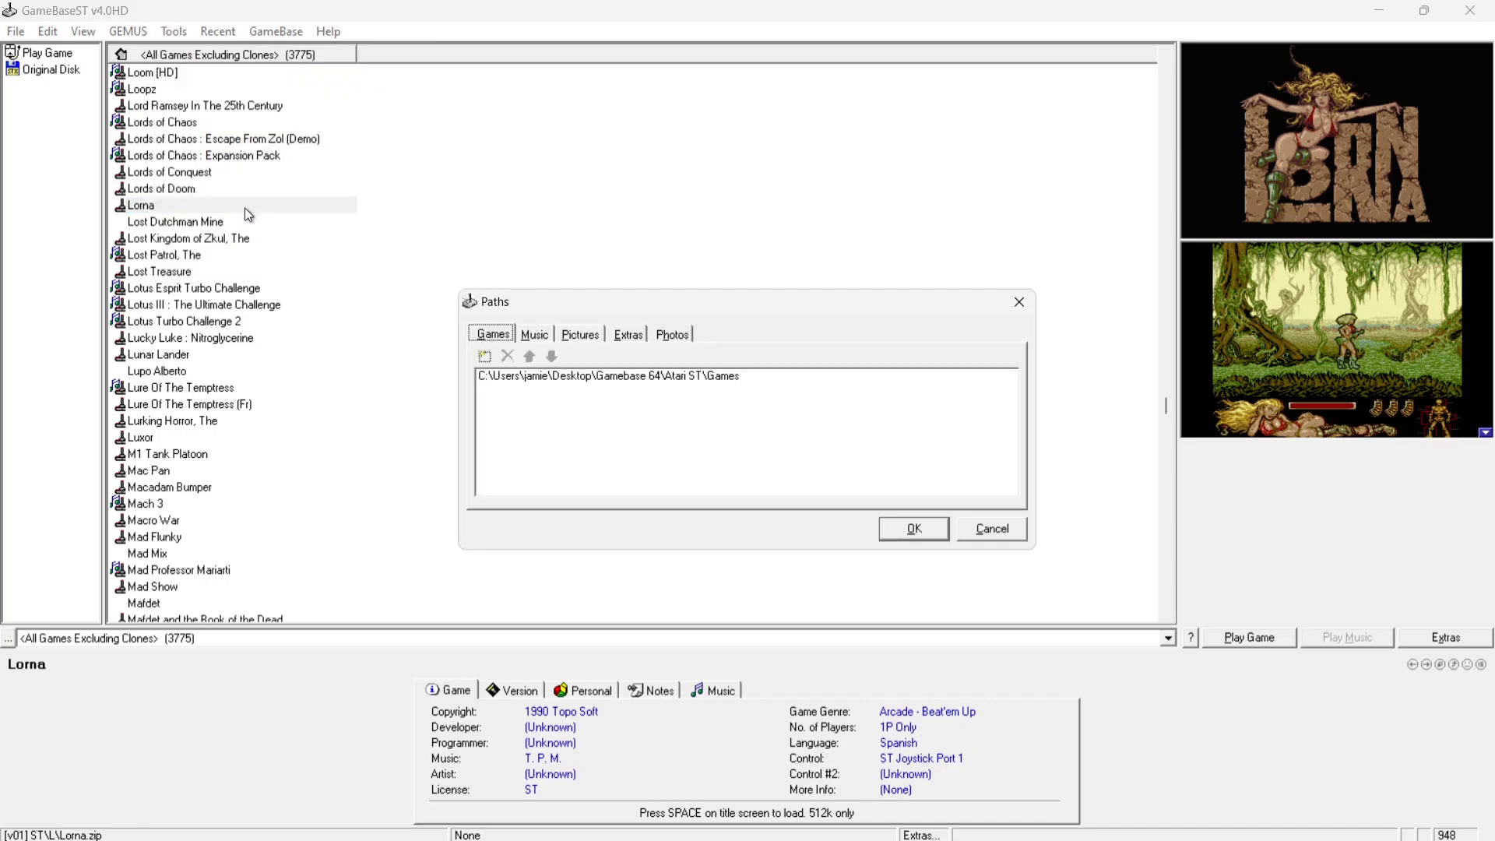
left_click(627, 334)
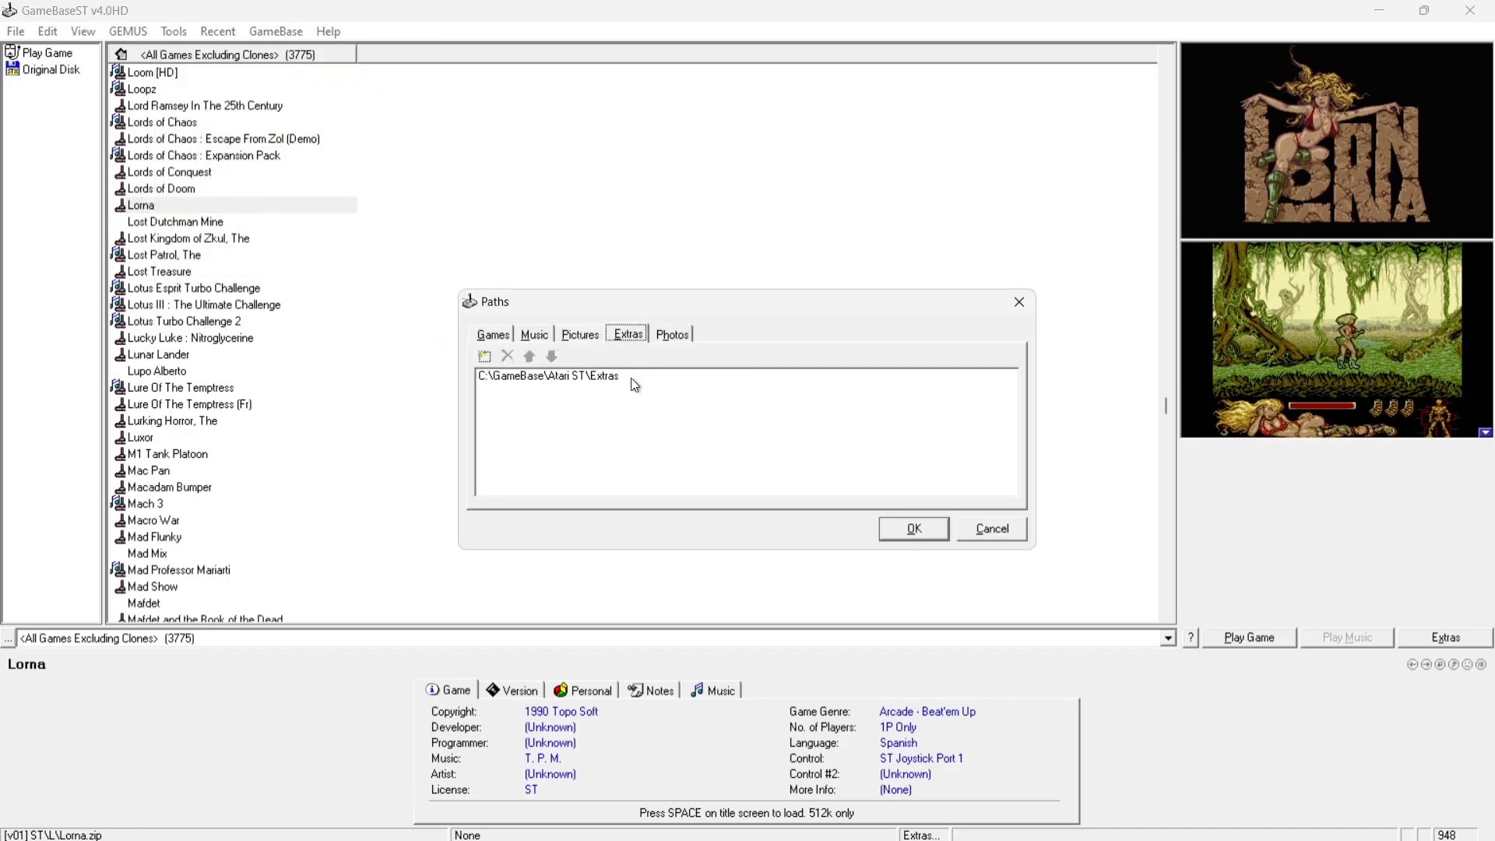
left_click(569, 381)
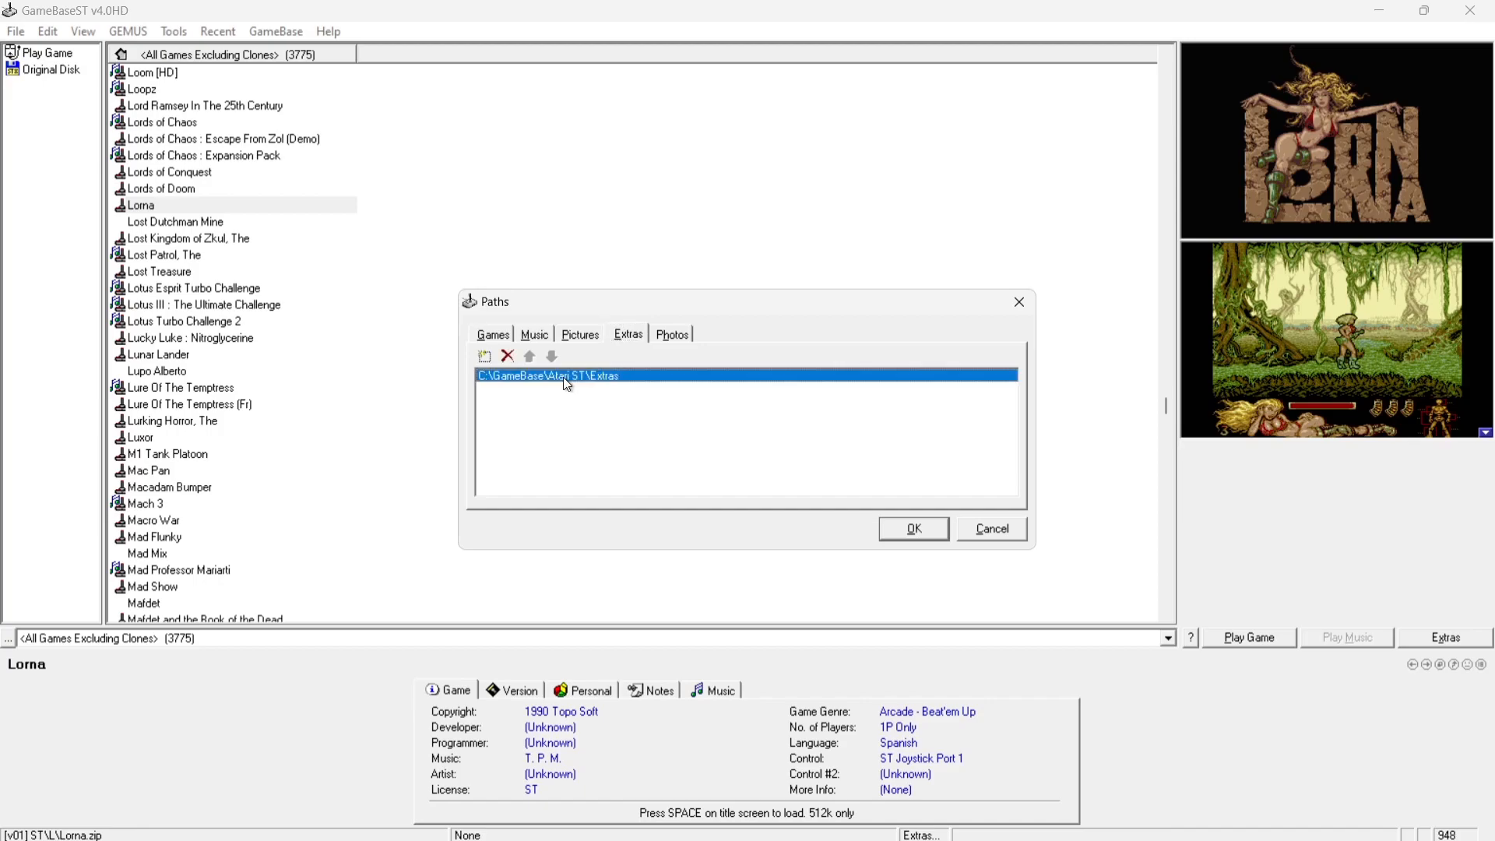
left_click(508, 356)
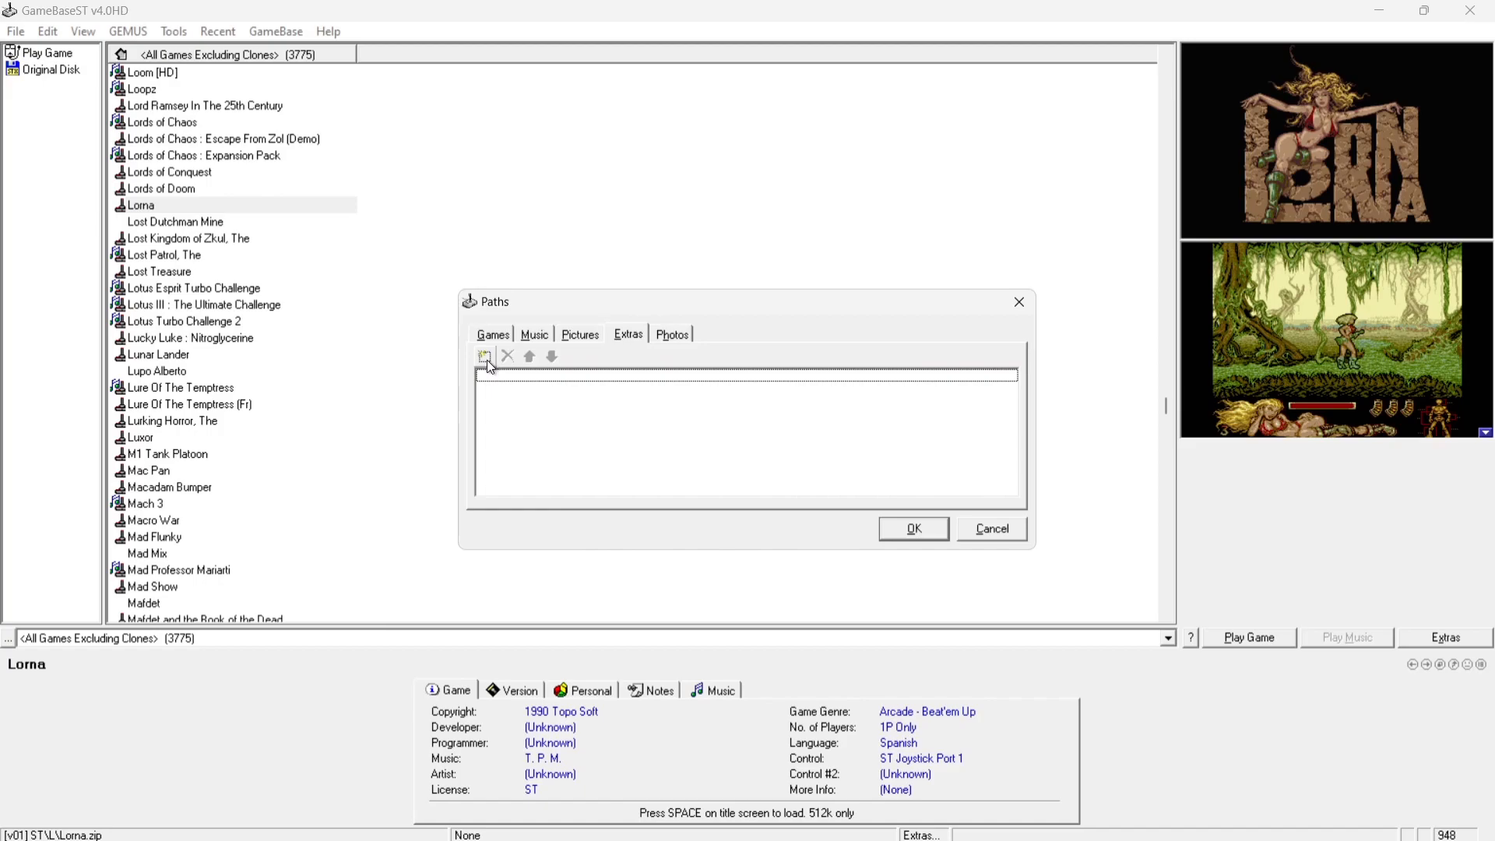
Add Gamebase 64's Atari ST\Extras folder as the Extras path and save the paths
left_click(485, 358)
left_click(515, 380)
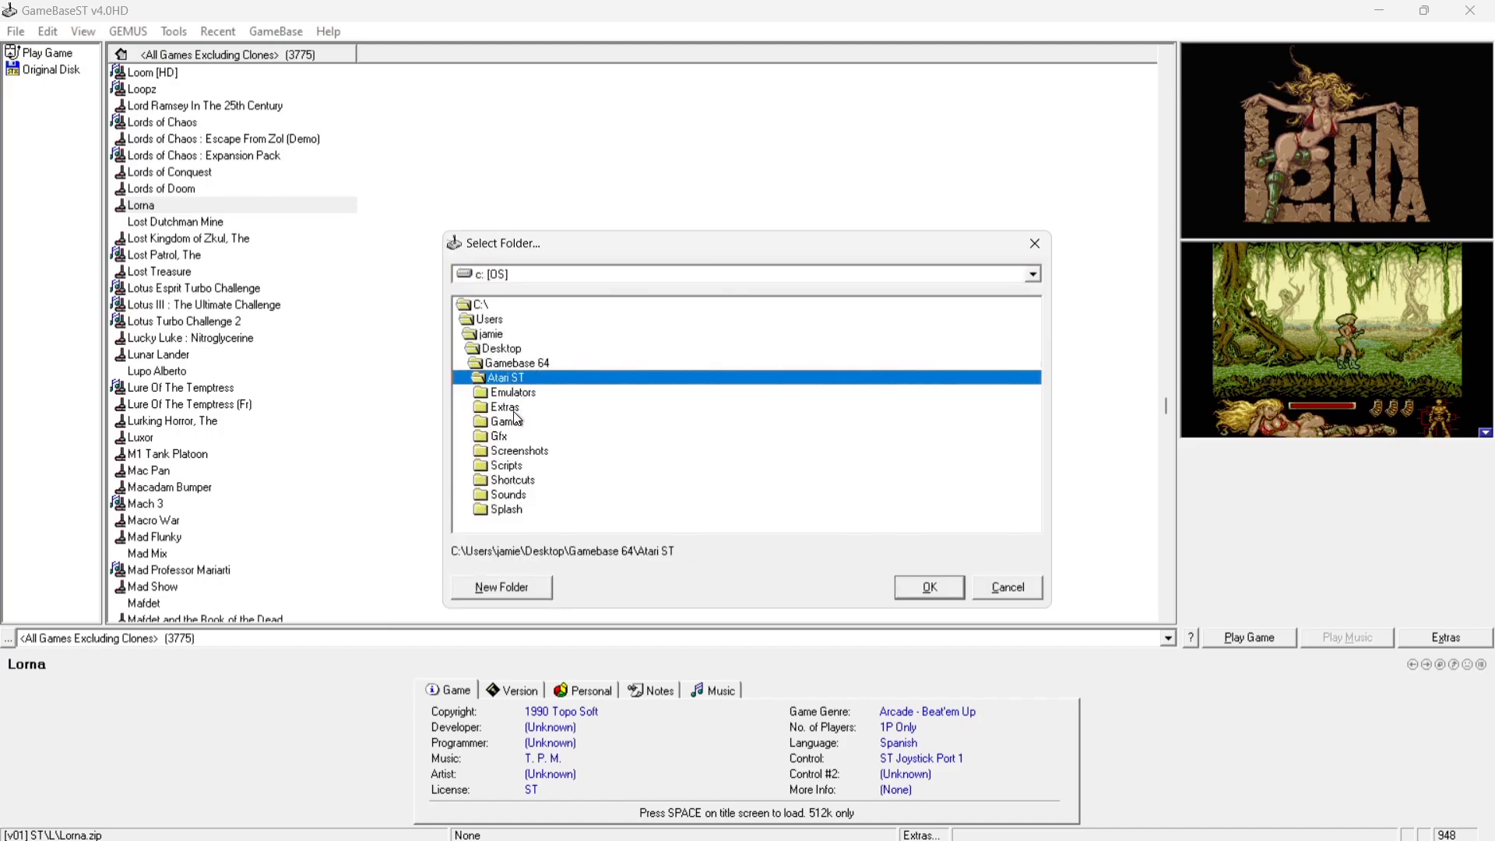
left_click(517, 409)
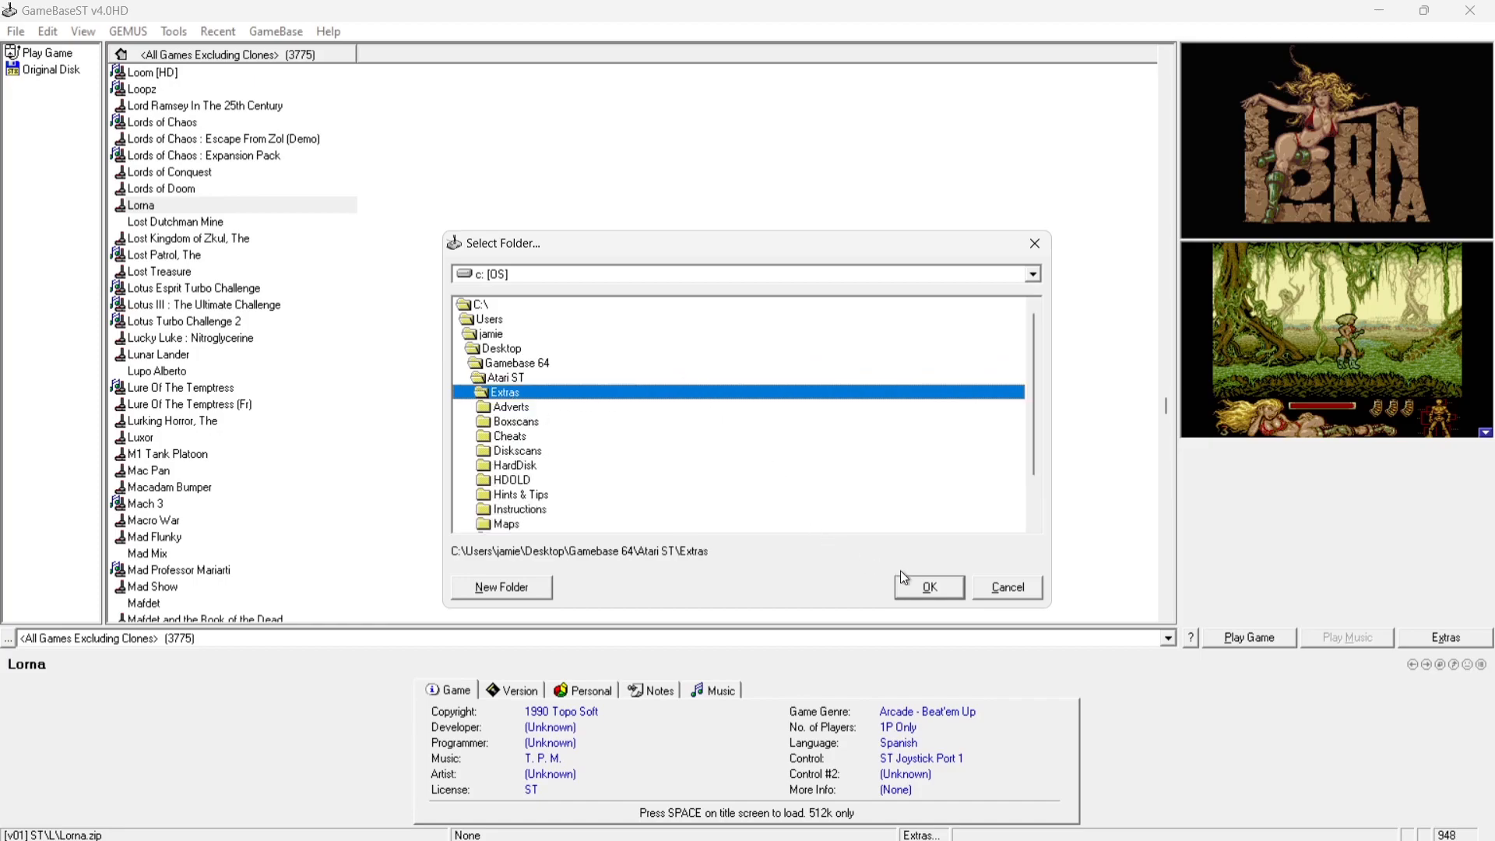
left_click(918, 582)
left_click(922, 529)
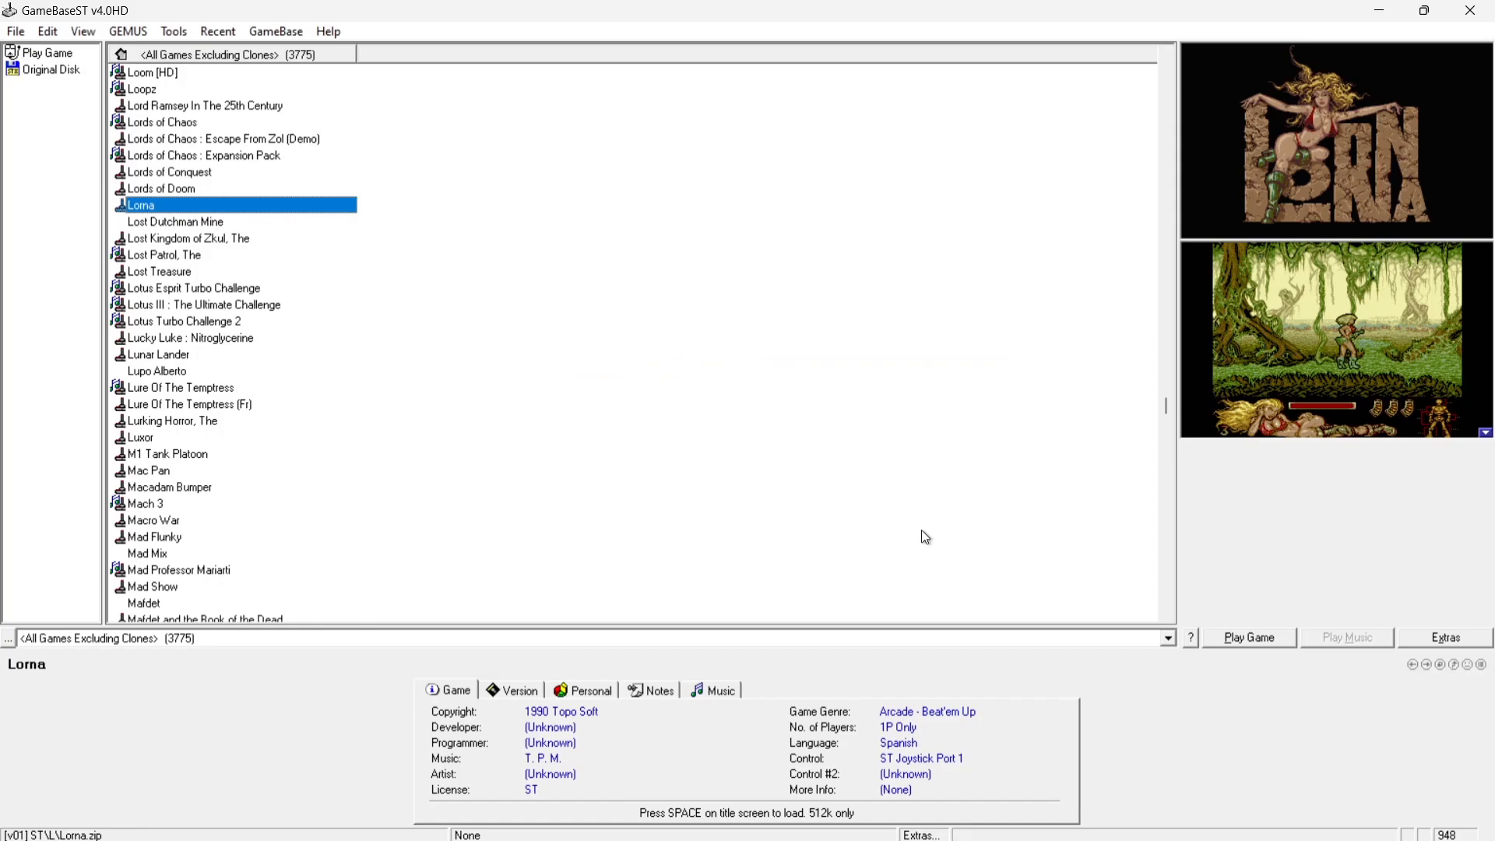
Check the extras offered for Lorna, then view the advert of Lure Of The Temptress and close it
left_click(1446, 639)
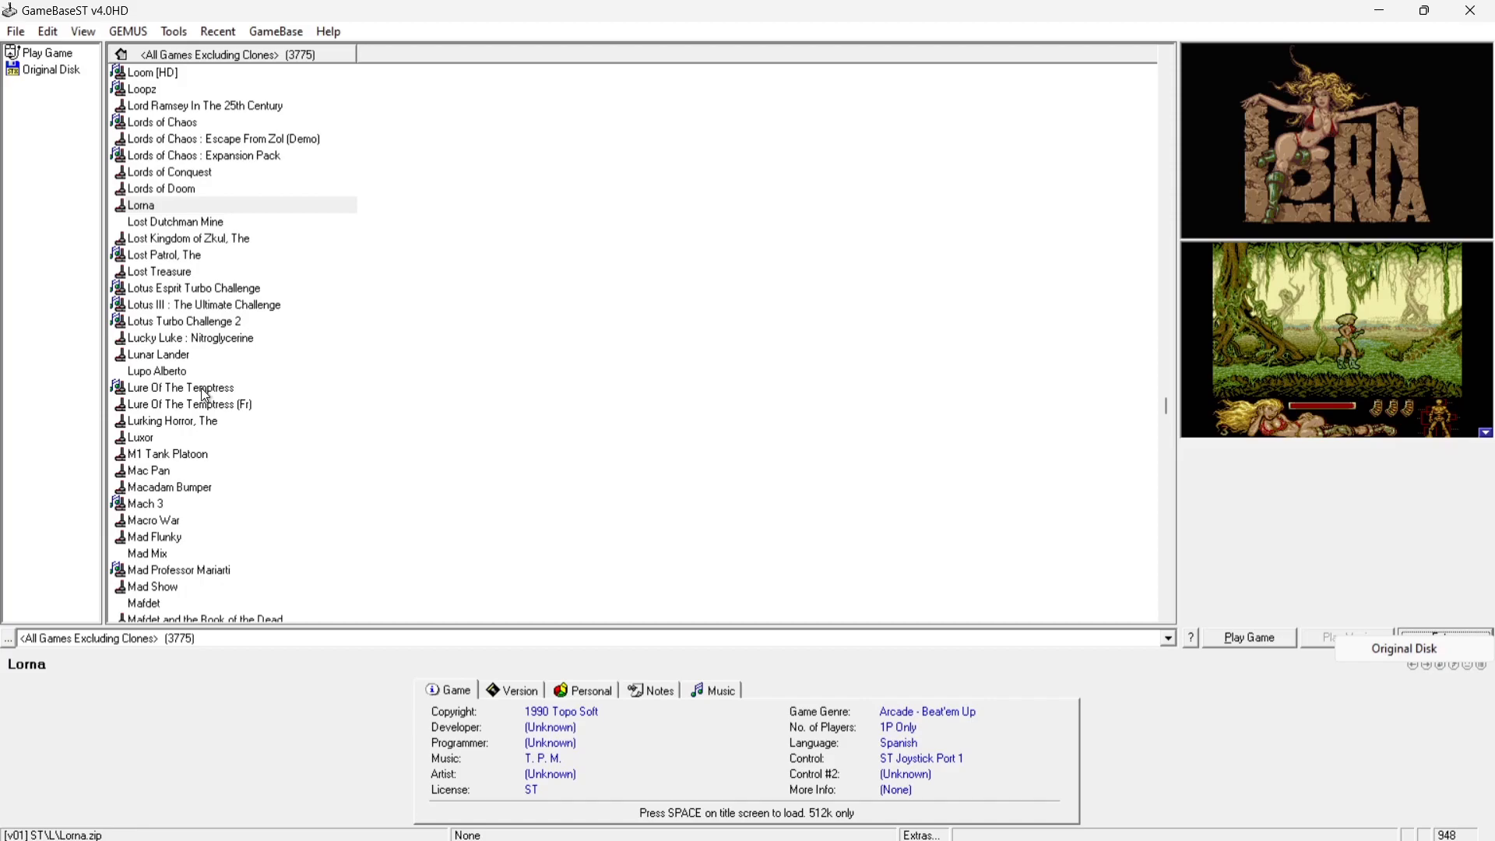
left_click(205, 393)
left_click(1430, 640)
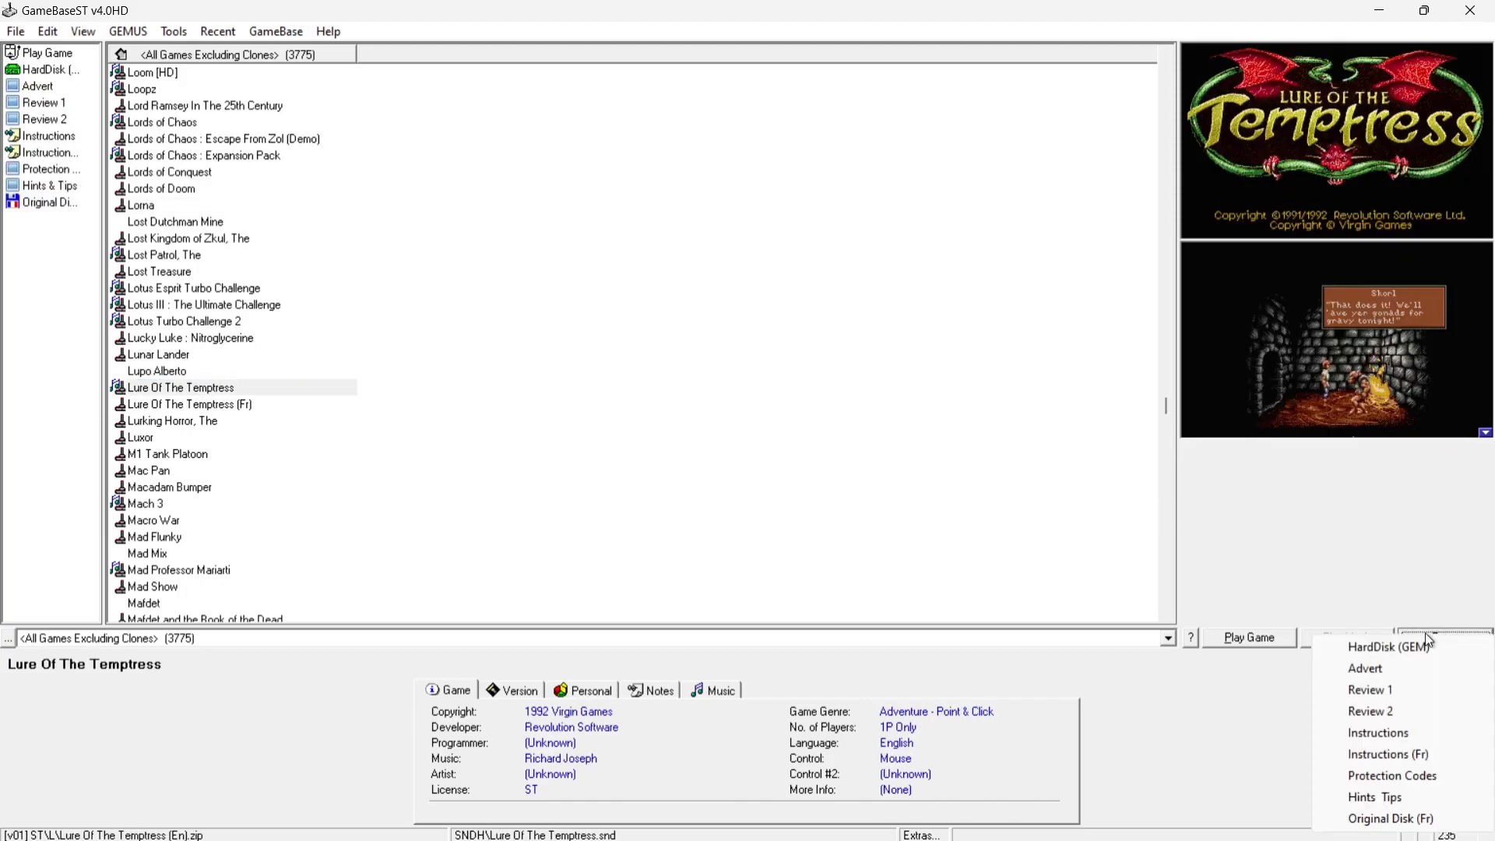
left_click(1390, 671)
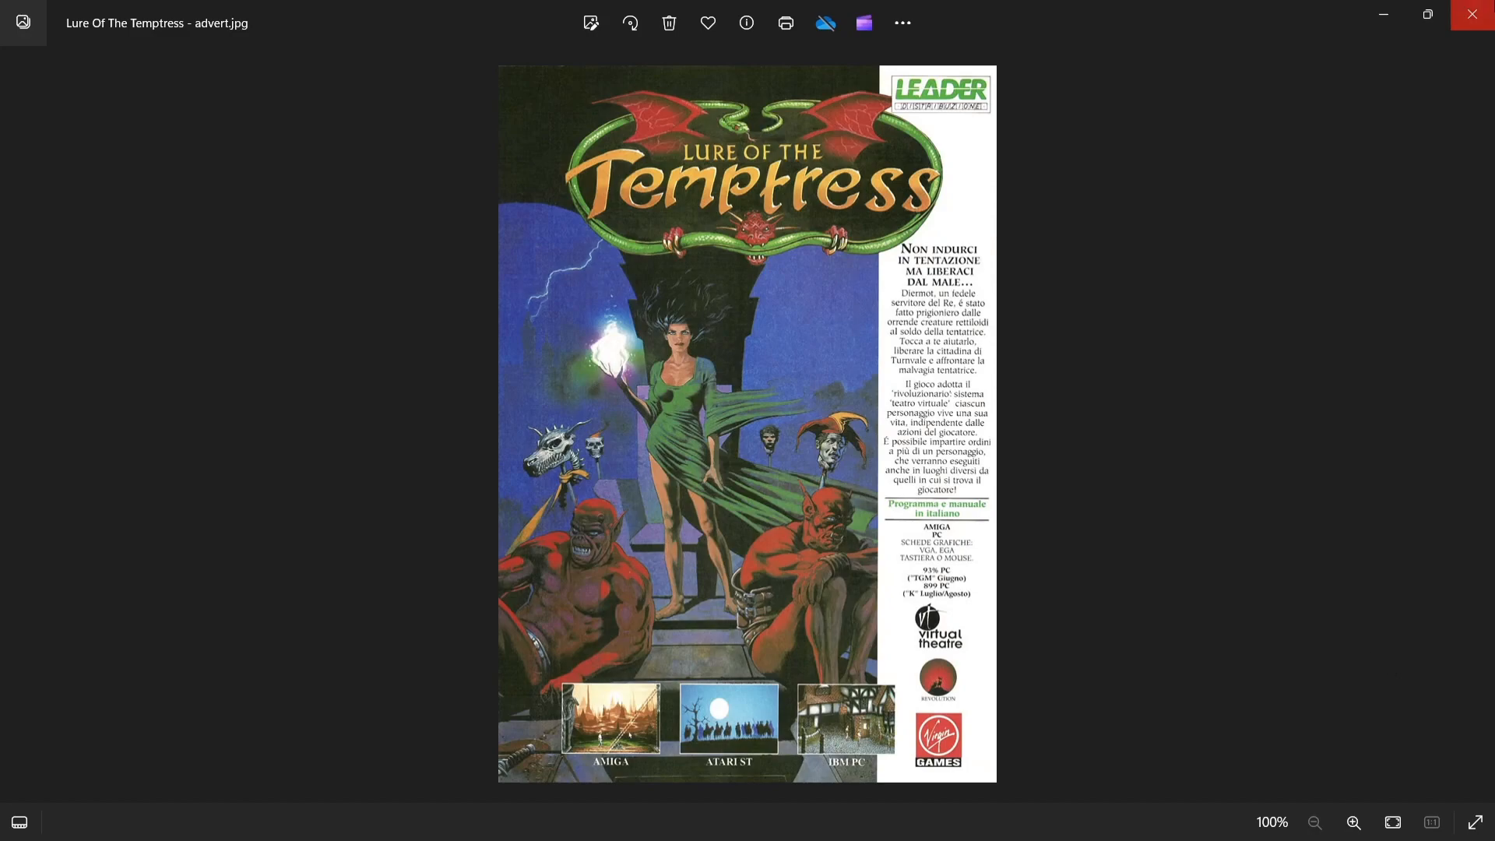
key("alt+F4")
Open the English instructions PDF of Lure Of The Temptress, skim its pages in a maximized window, and close it
left_click(1454, 637)
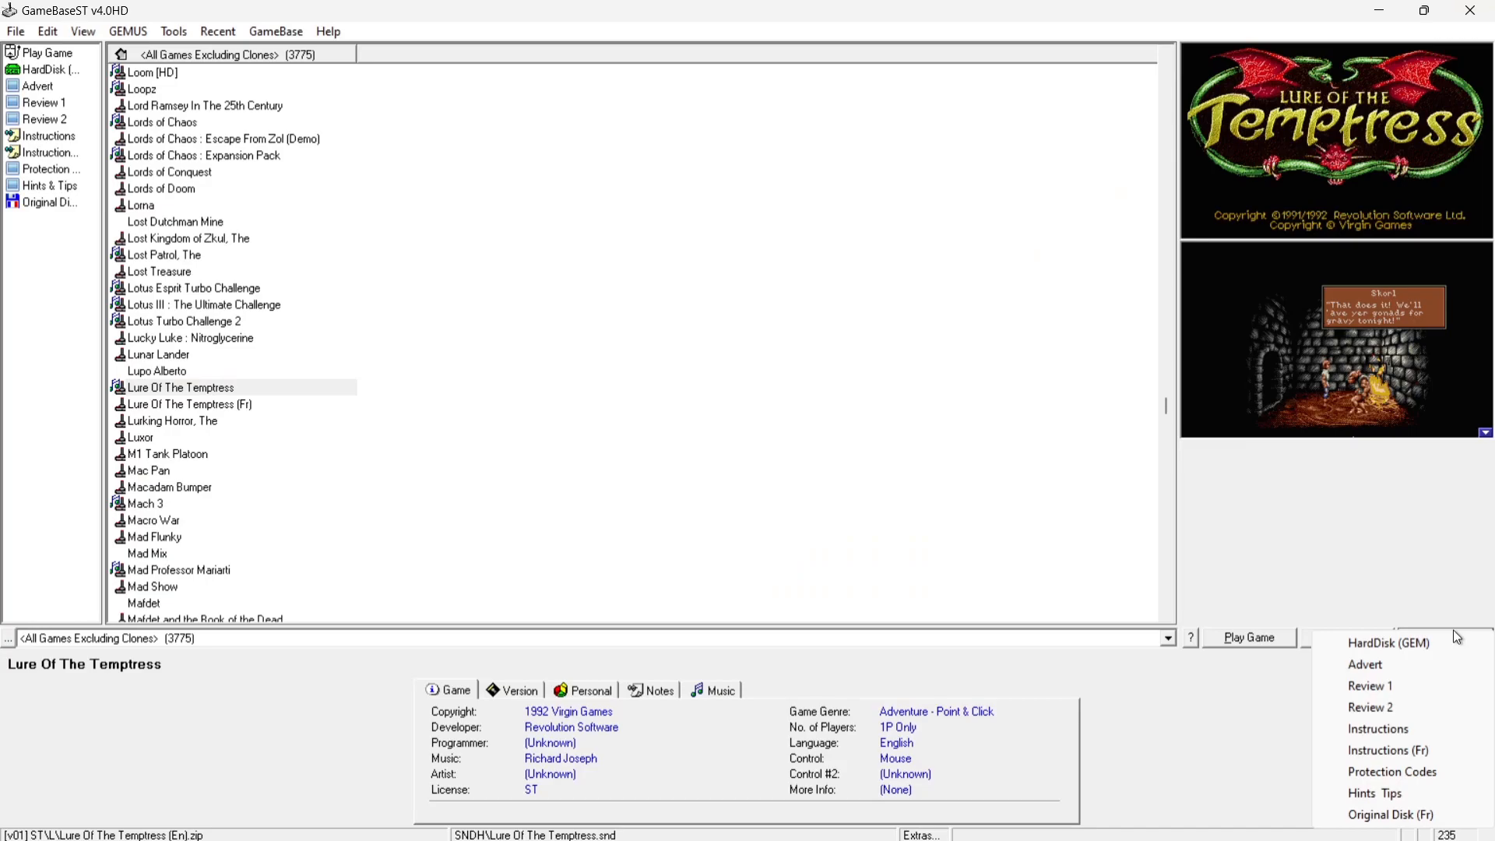
left_click(1417, 727)
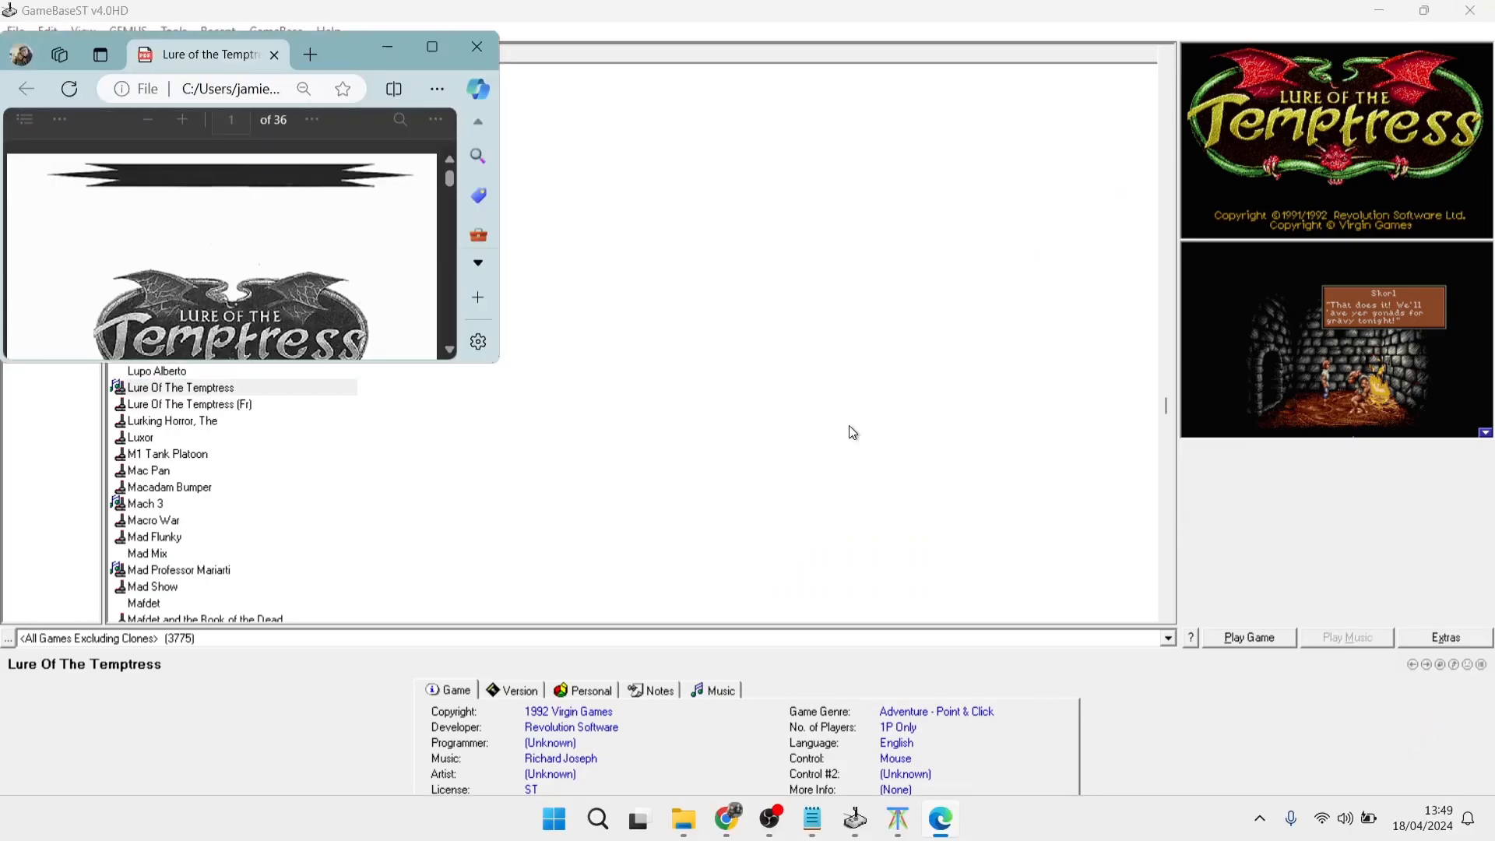
left_click(432, 46)
left_click_drag(1443, 140, 1441, 231)
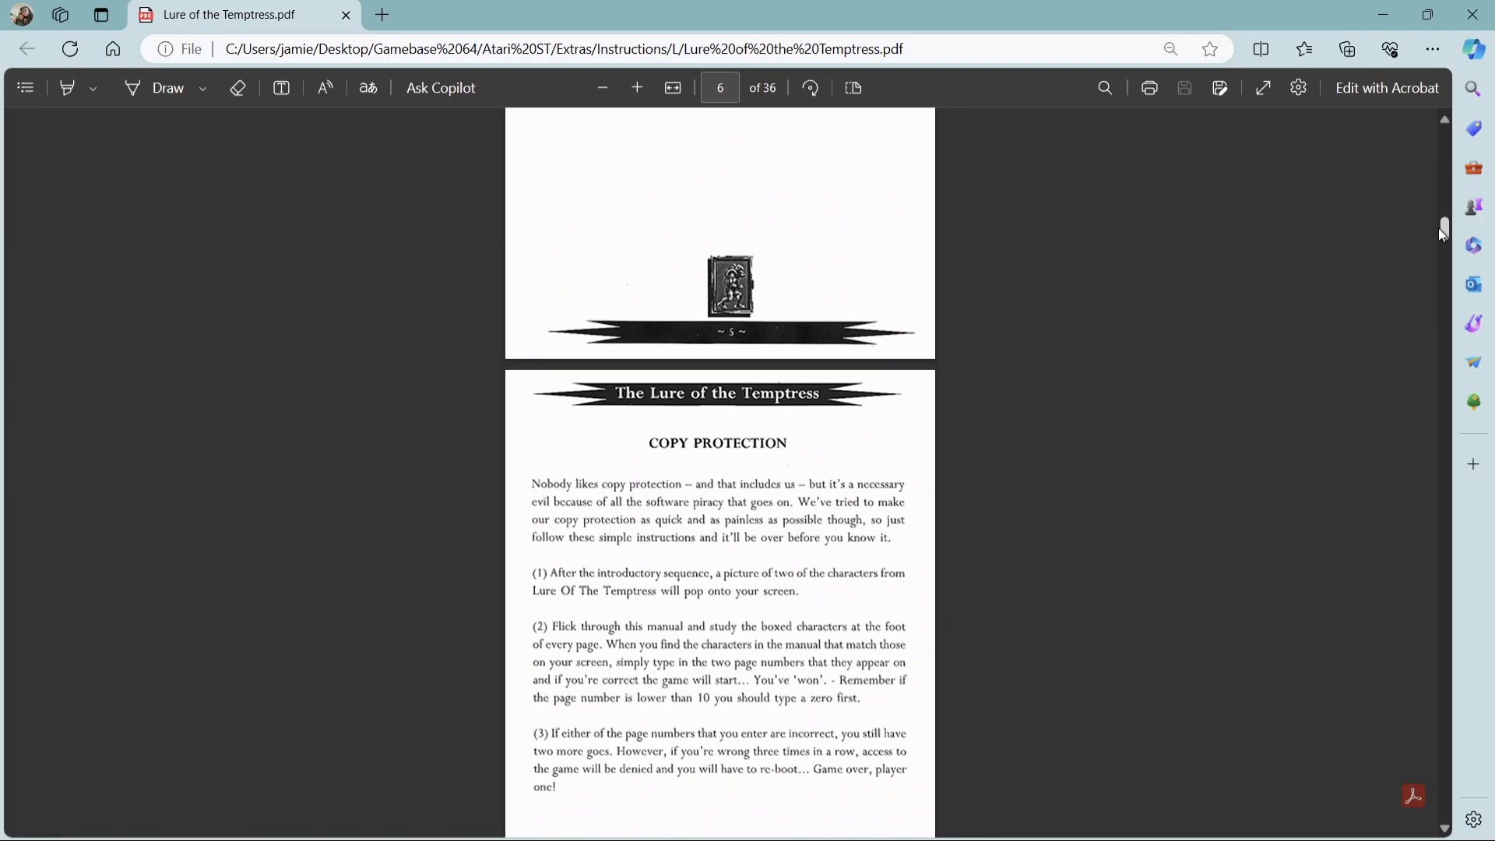
left_click_drag(1440, 235, 1439, 358)
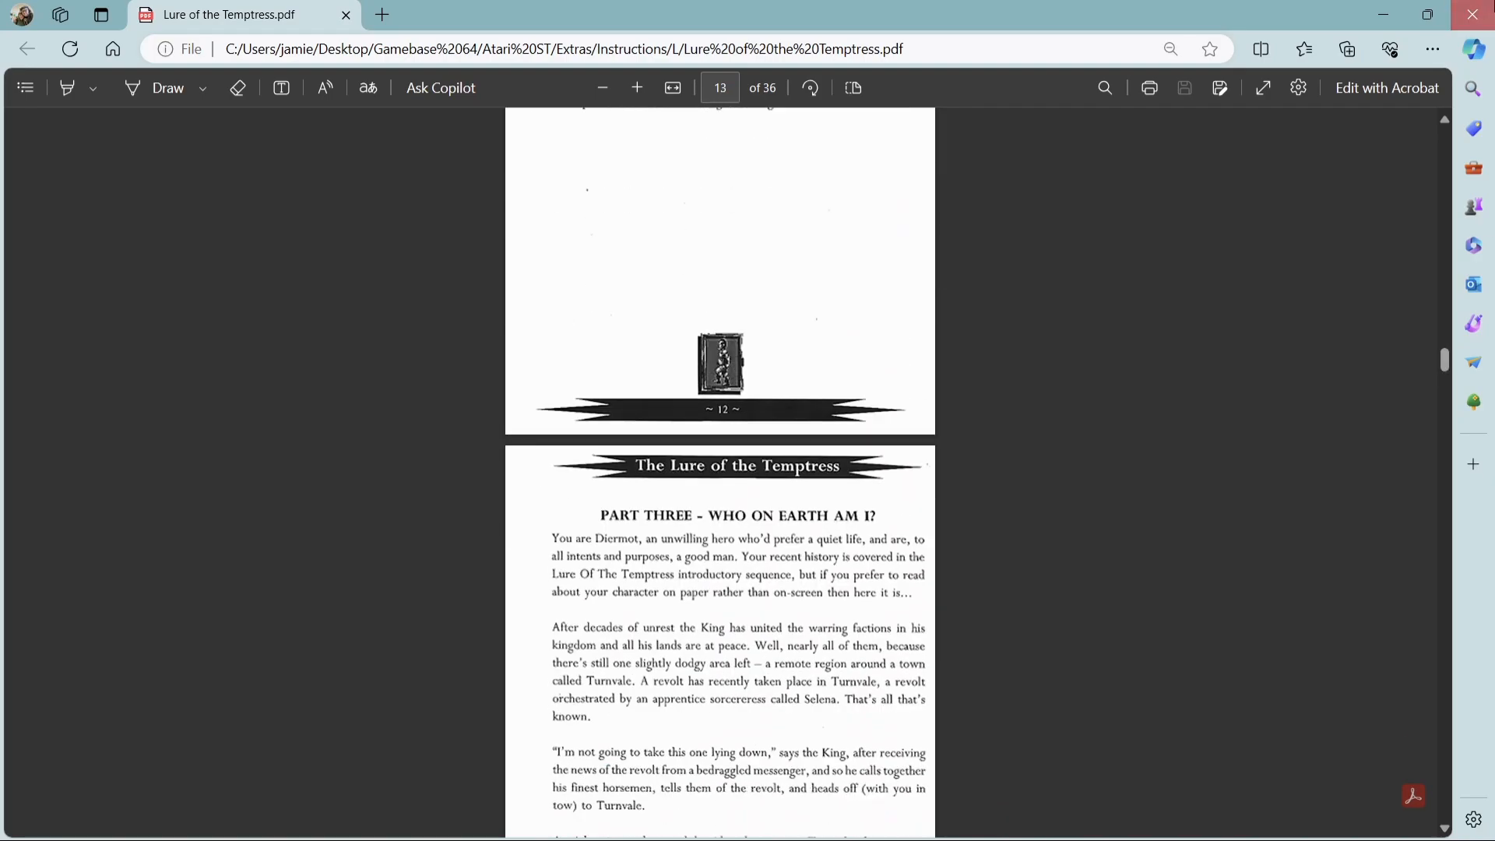
key("ctrl+w")
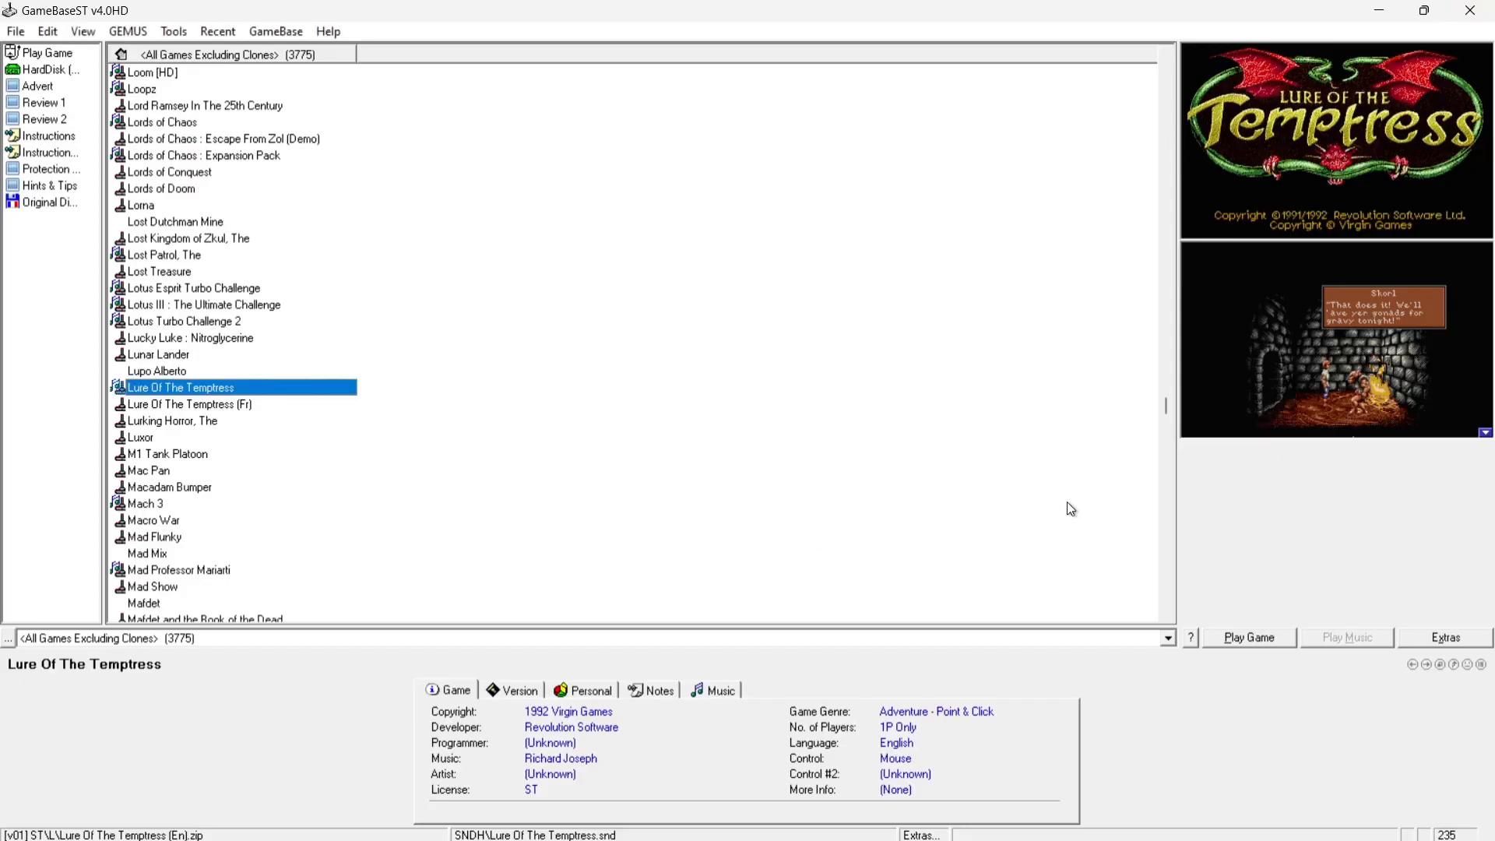
View the Boxscan 1 - Front extra of New Zealand Story, The and close the image
left_click_drag(1164, 405, 1165, 435)
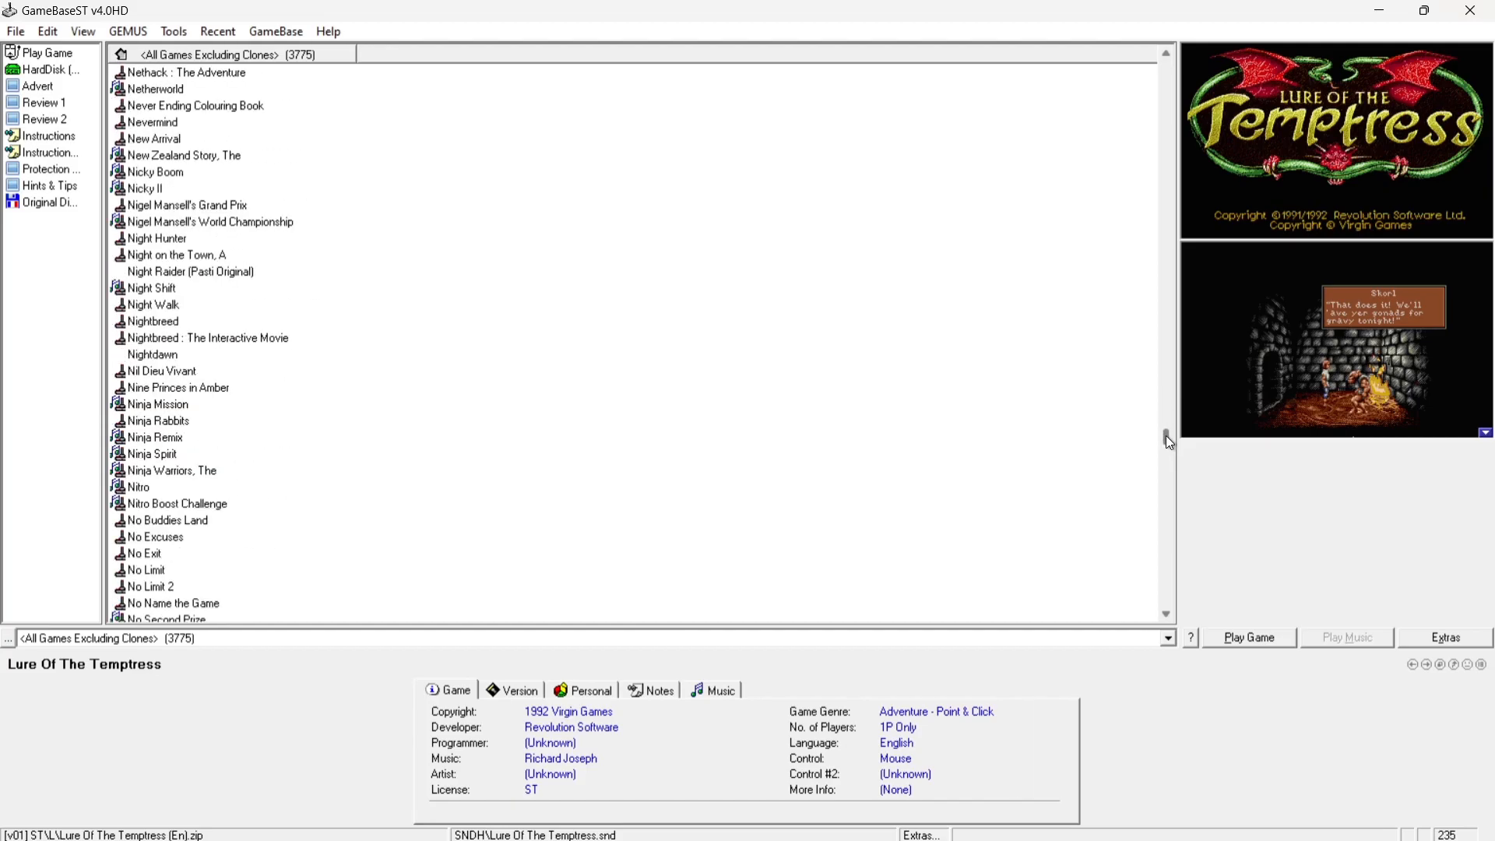
left_click(196, 157)
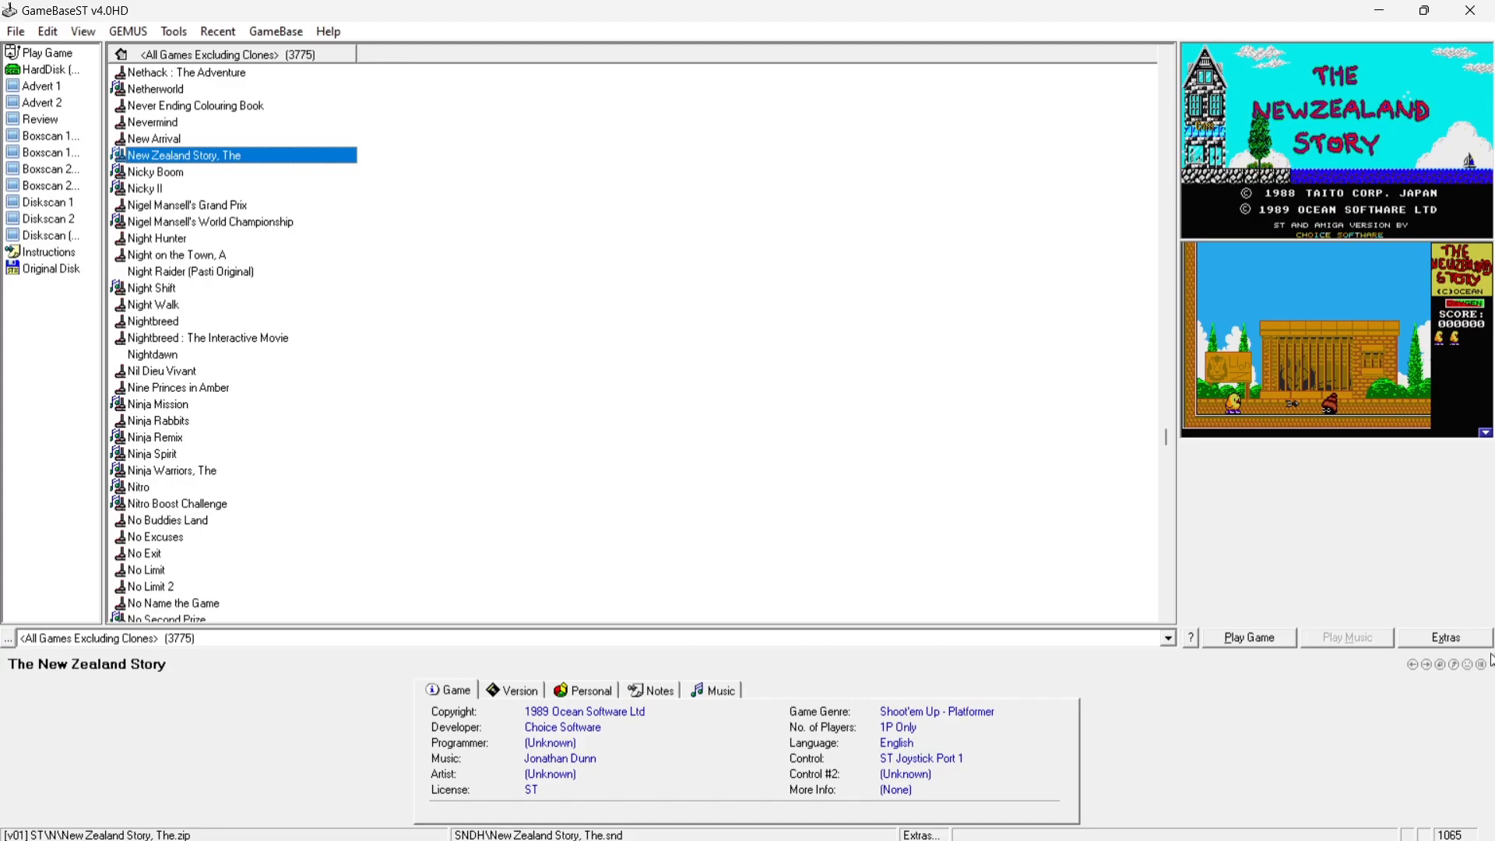
left_click(1454, 643)
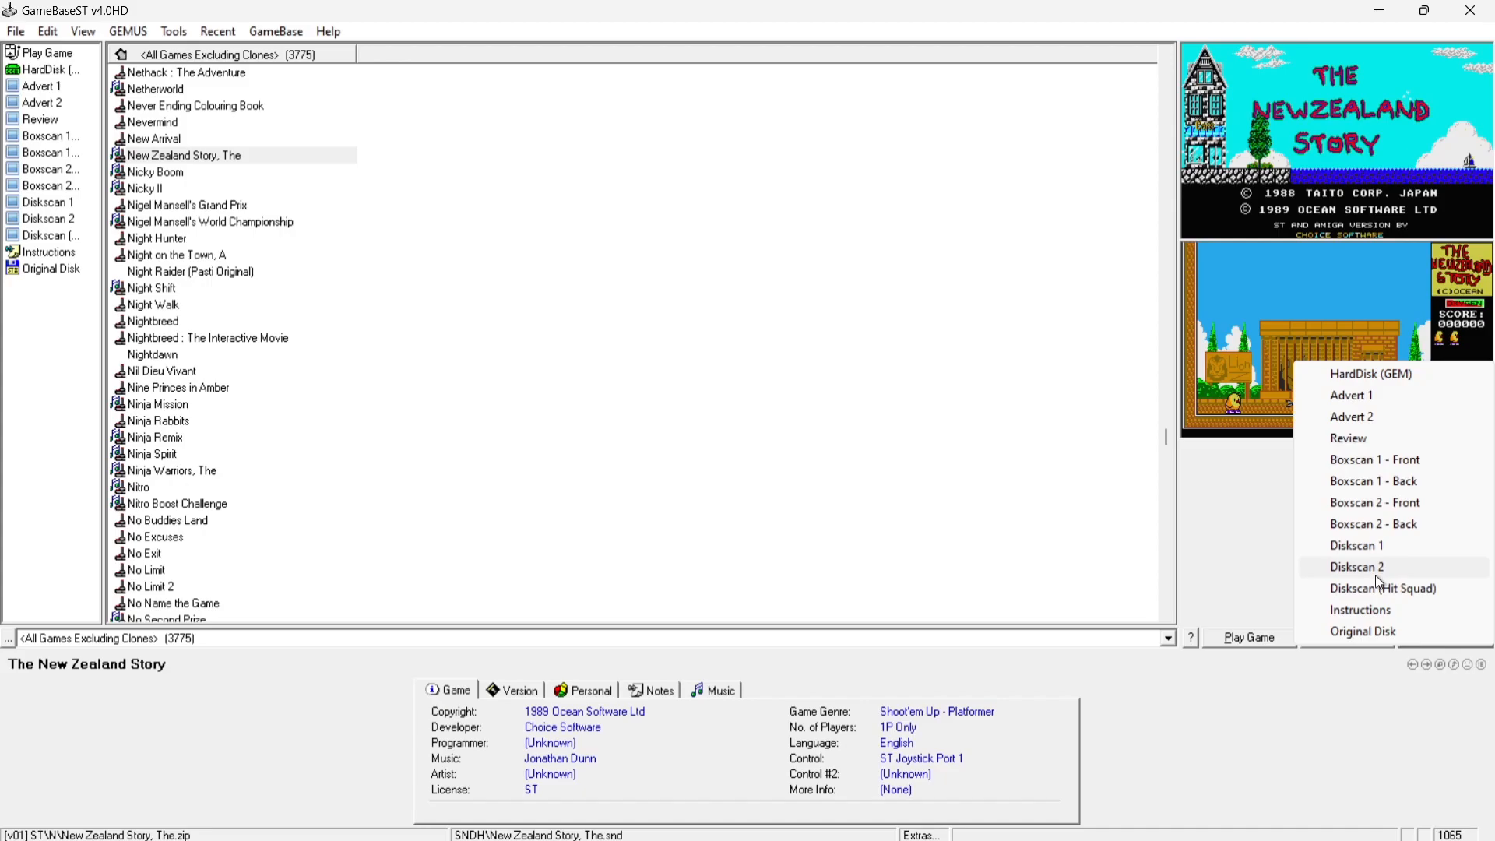
left_click(1414, 463)
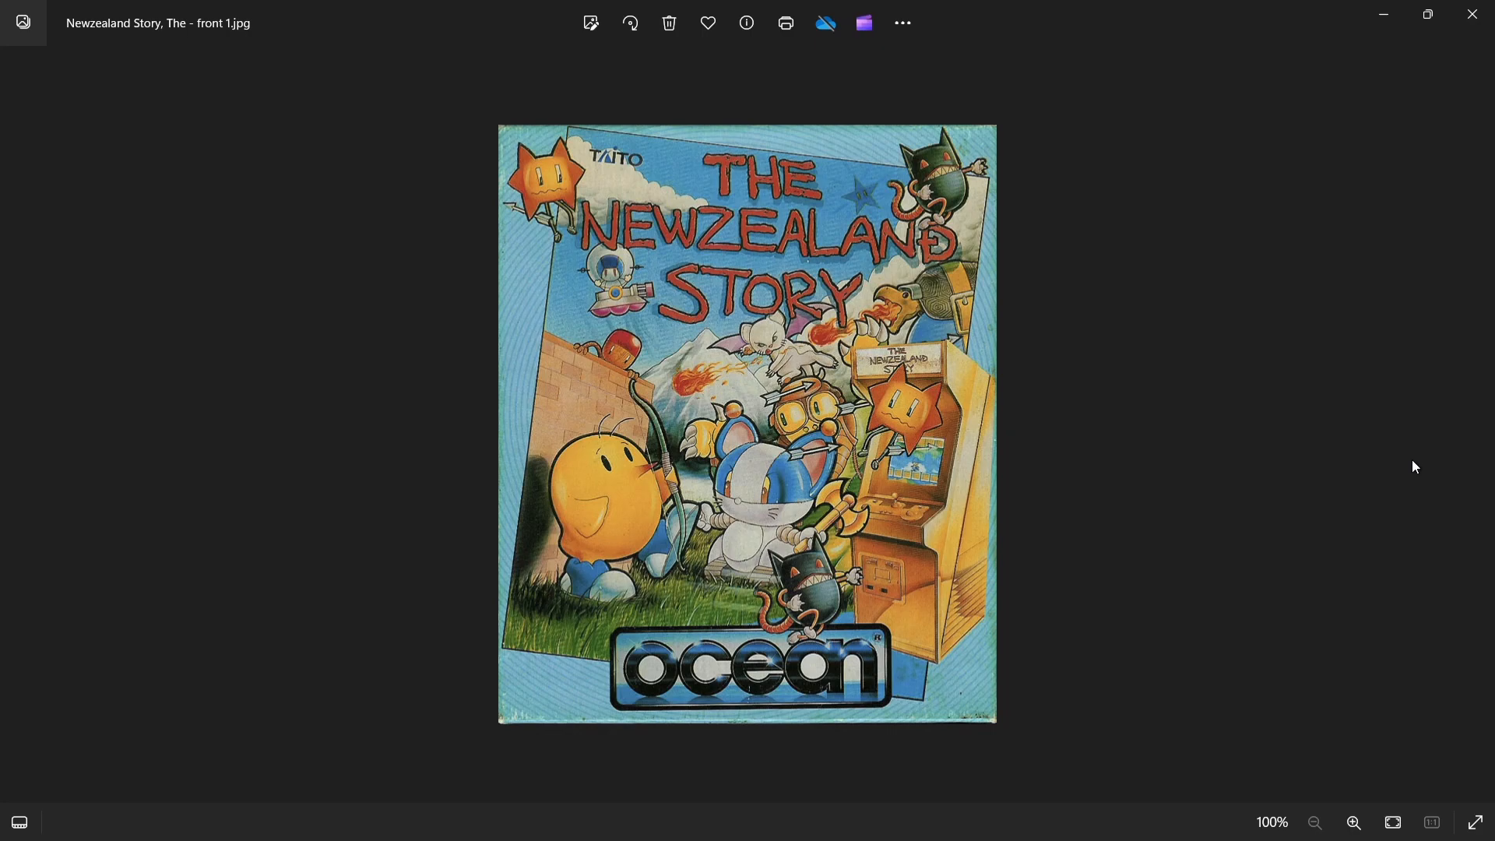
left_click(1472, 14)
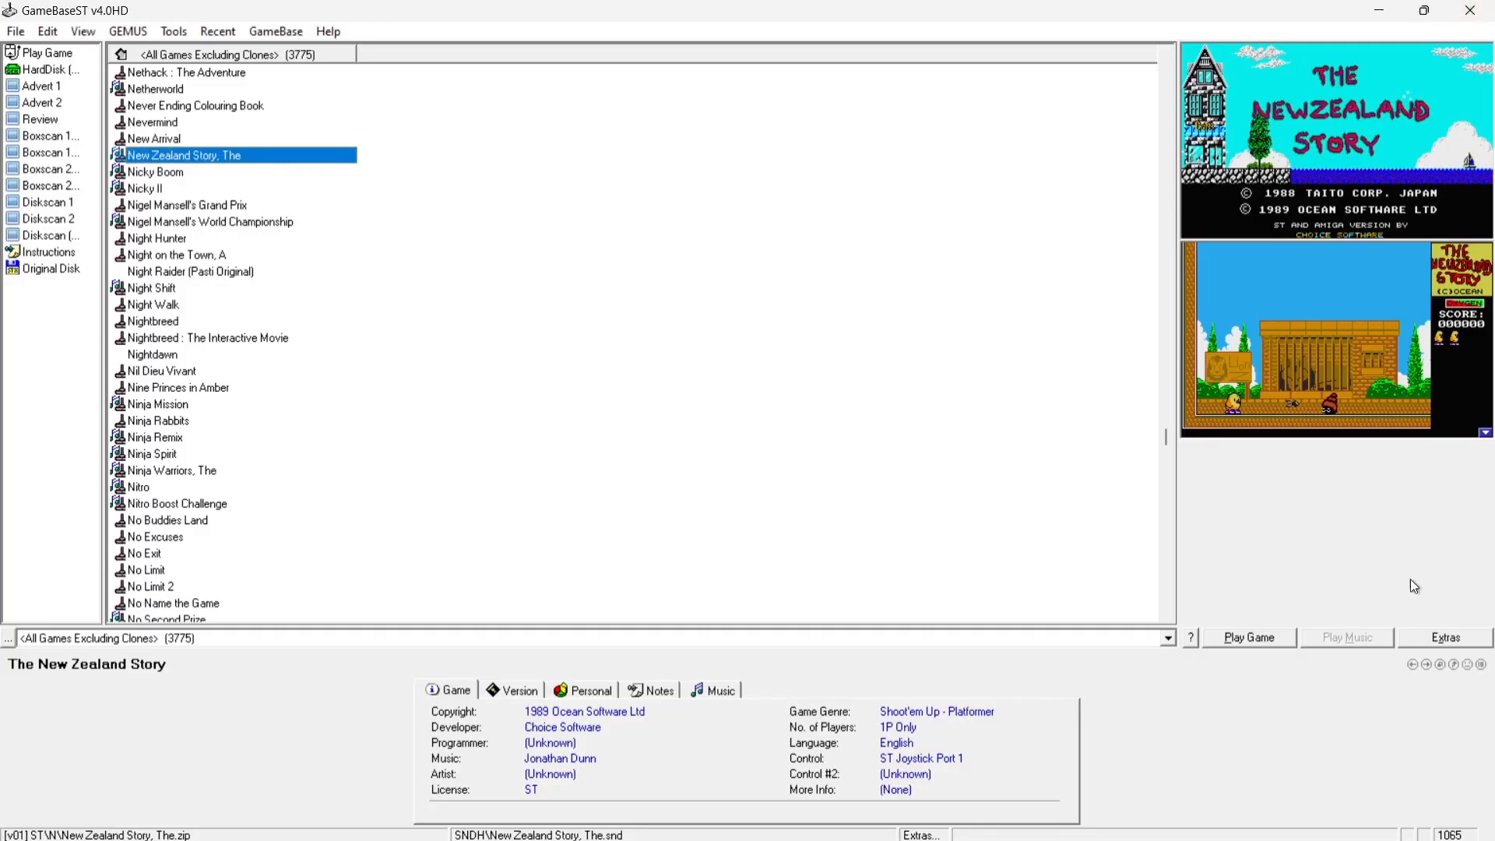
View the Diskscan (Hit Squad) and Review extras of New Zealand Story, The, closing each image after viewing
left_click(1444, 638)
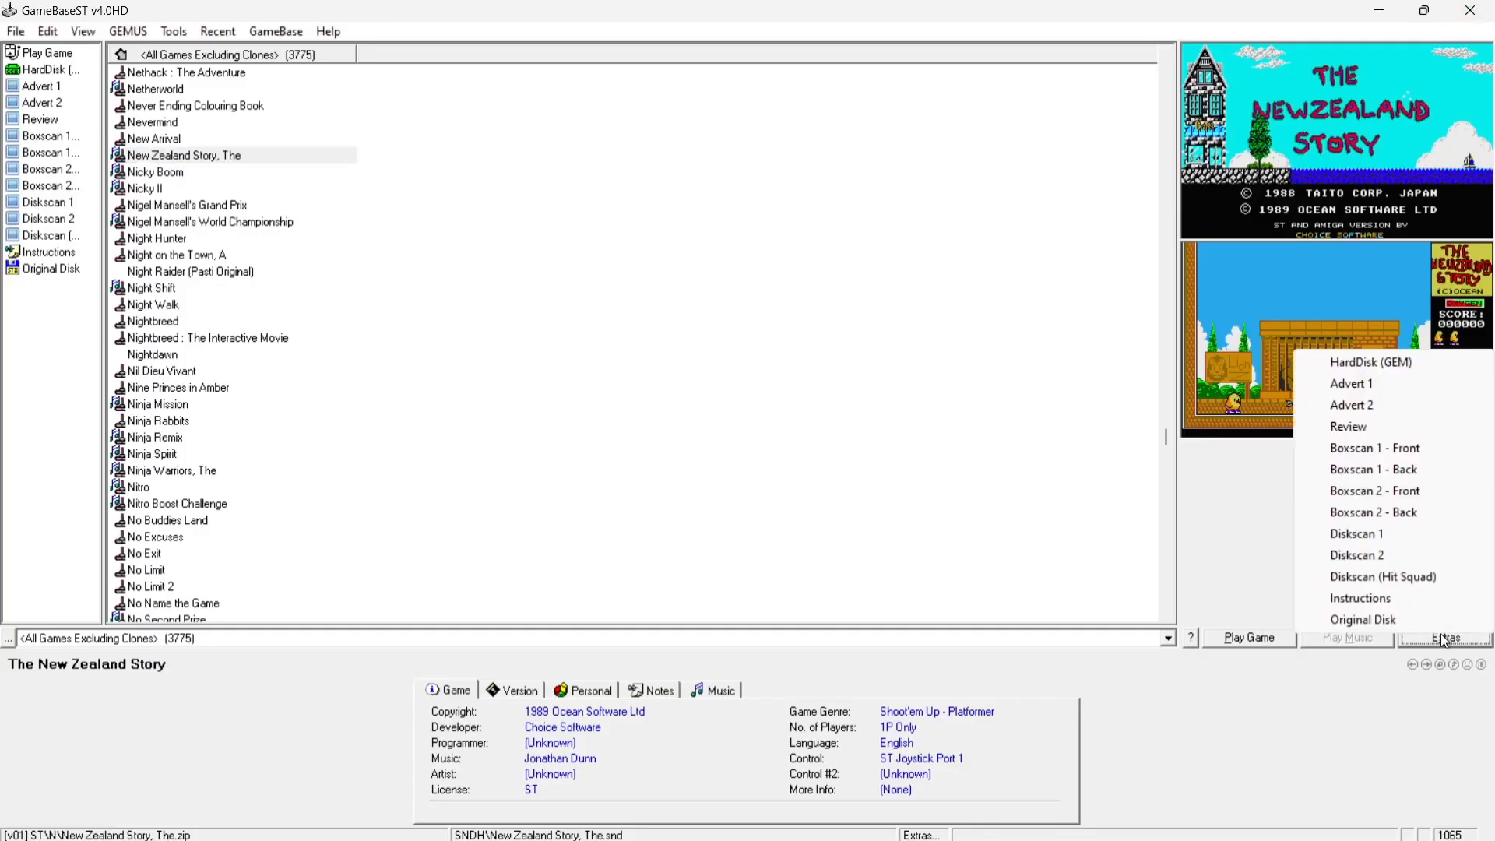
left_click(1441, 582)
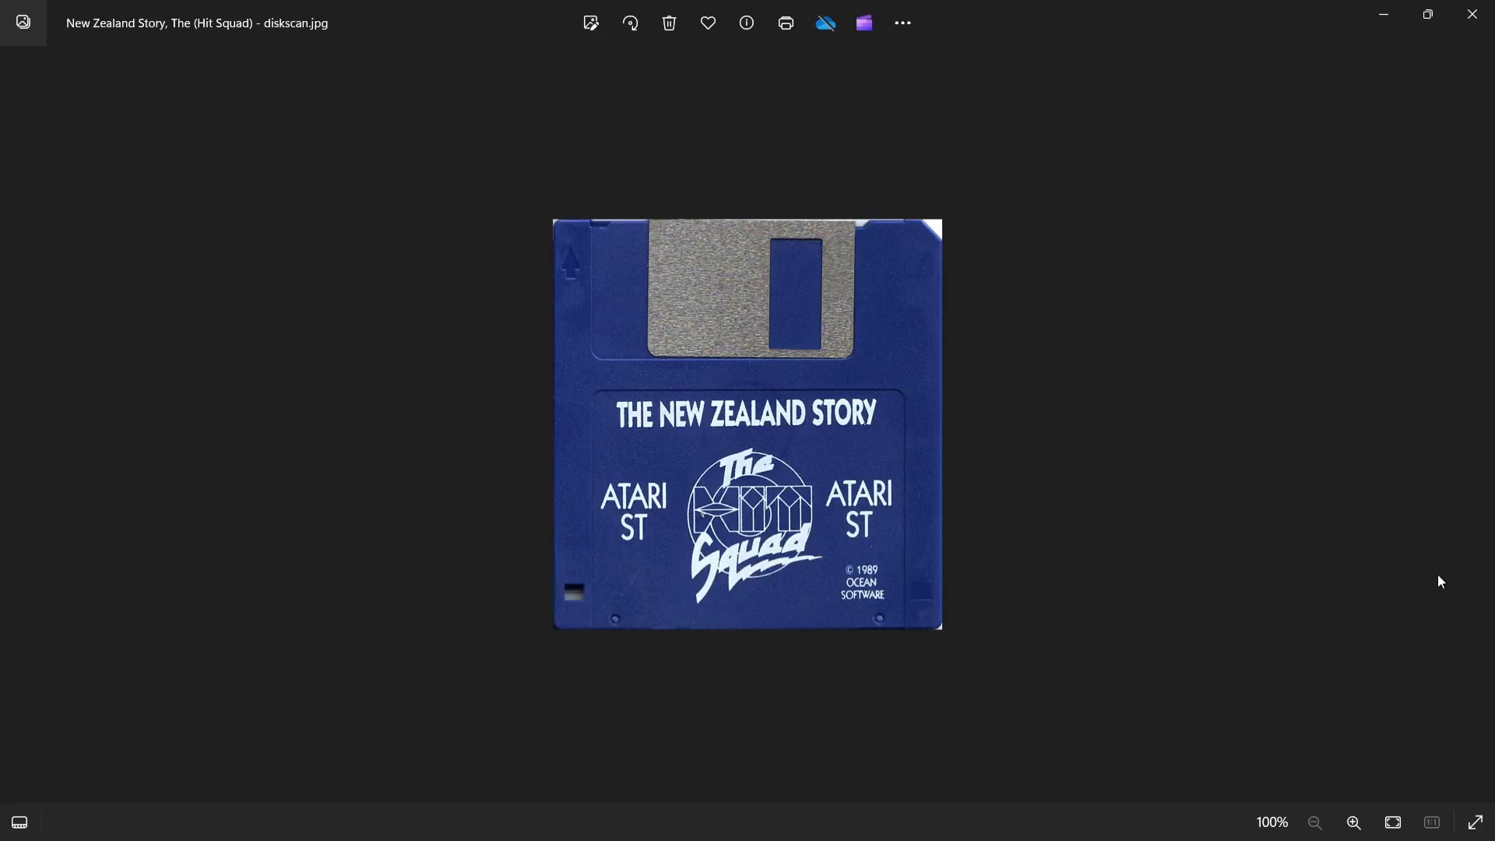
left_click(1471, 14)
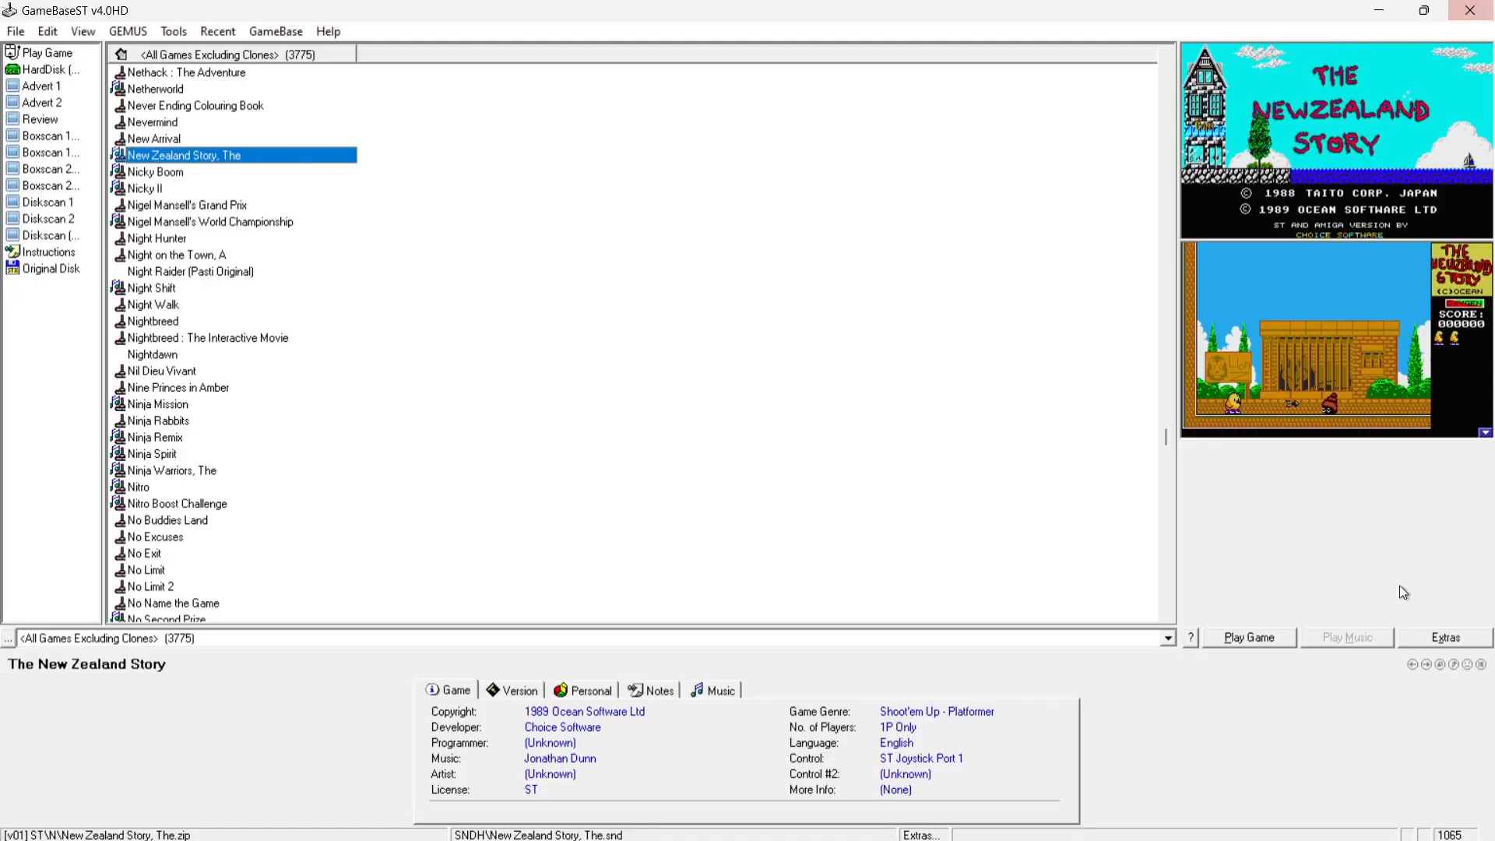
left_click(1470, 648)
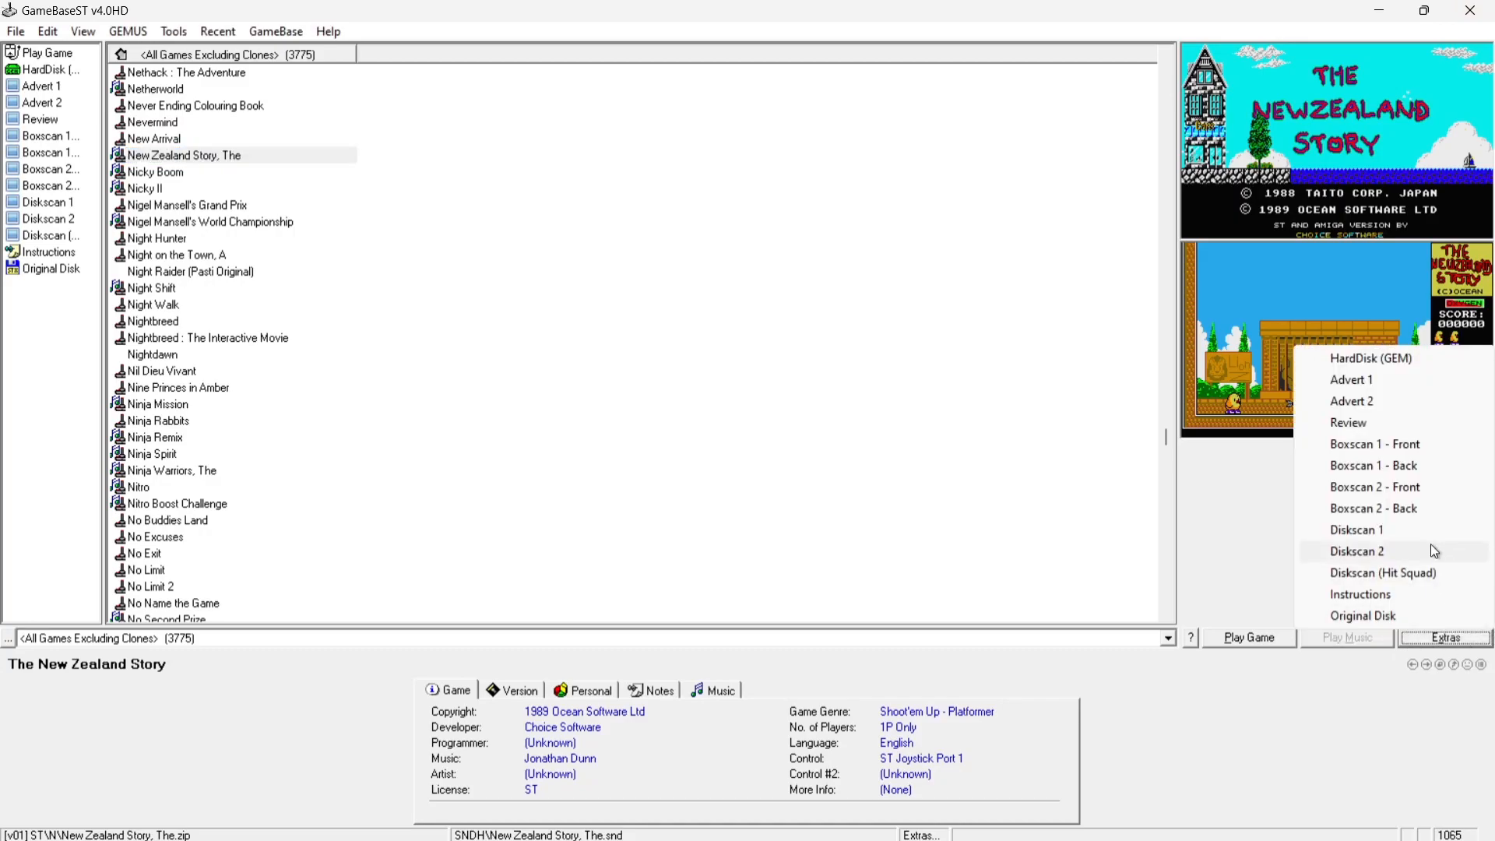
left_click(1392, 430)
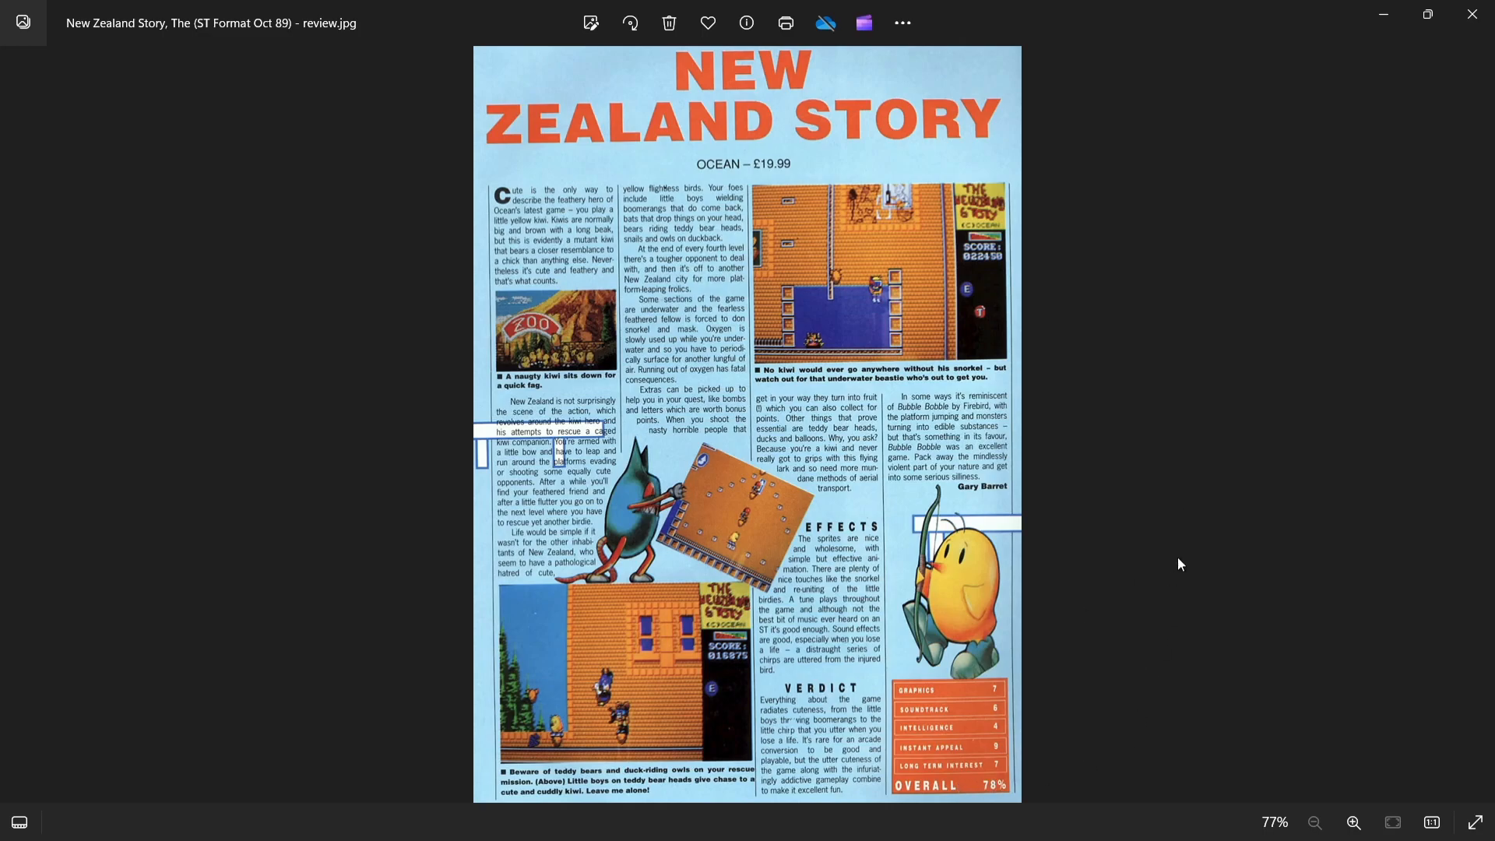
left_click(1471, 14)
Look over the details and screenshots of Ninja Mission, Night Raider (Pasti Original) and Nicky II
left_click(195, 404)
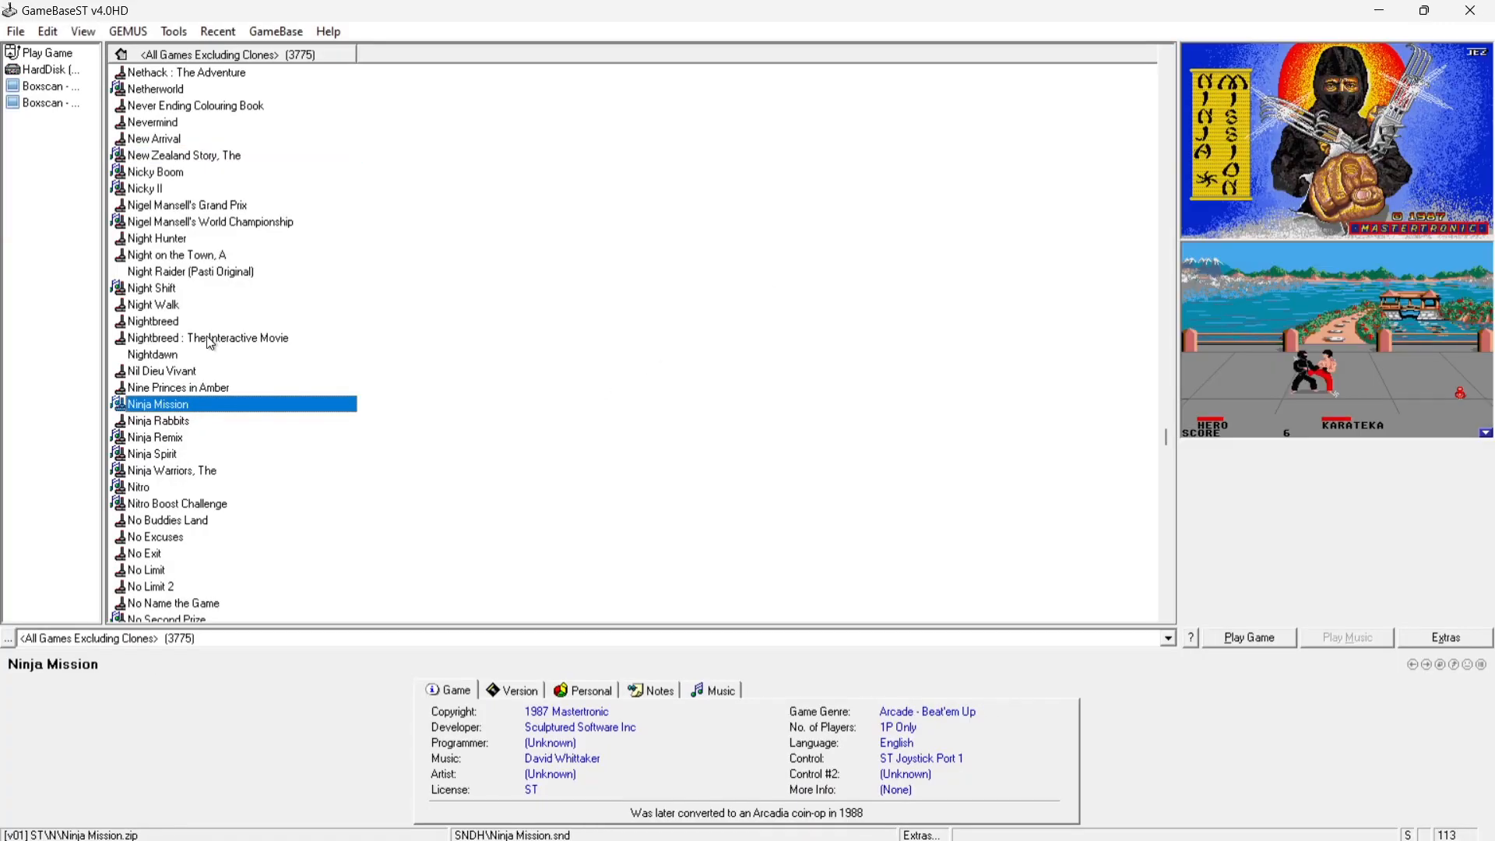
left_click(229, 274)
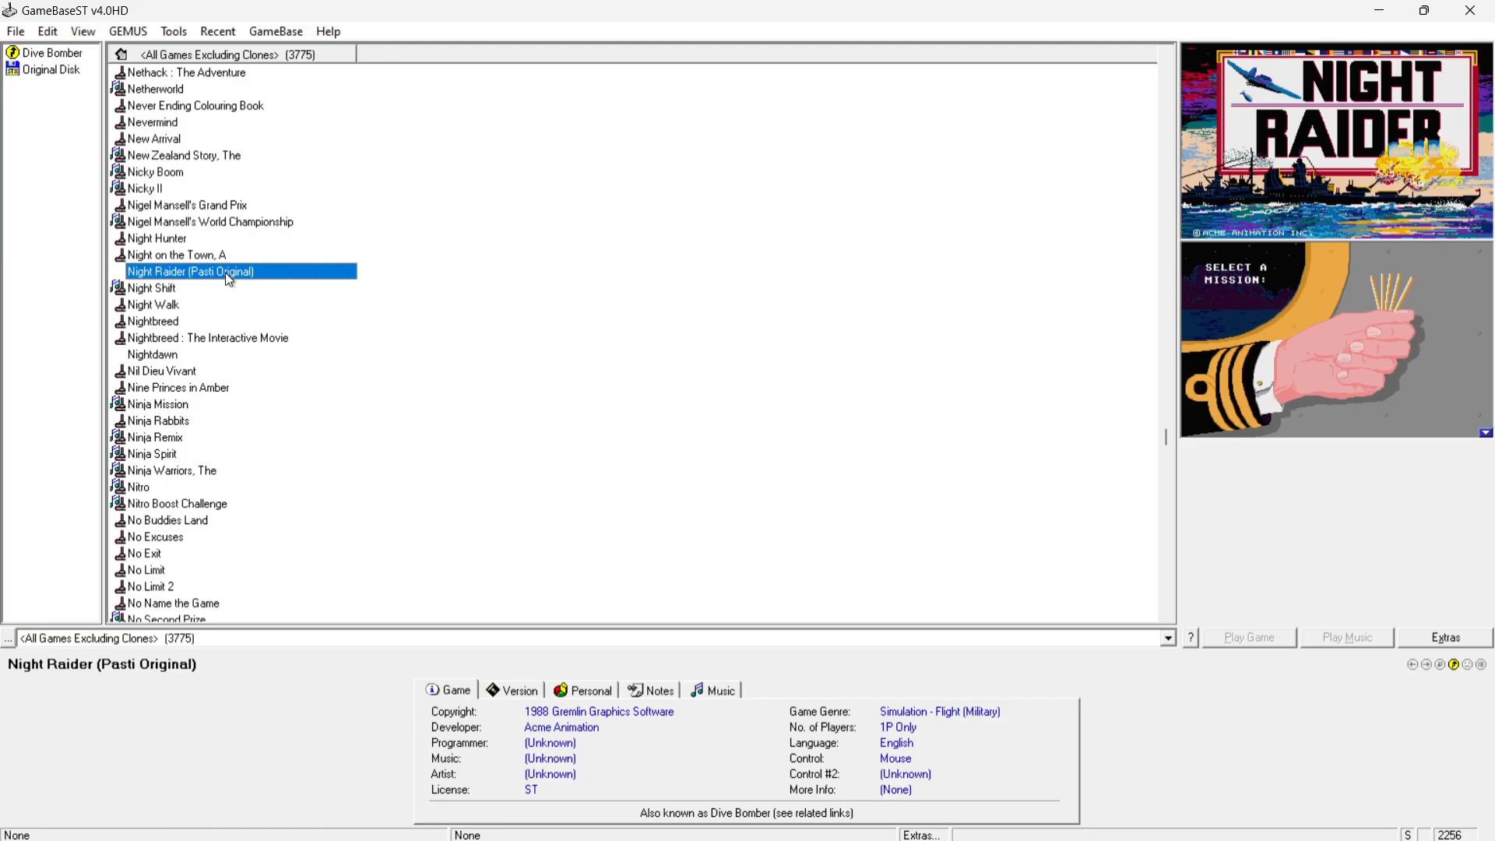
left_click(179, 192)
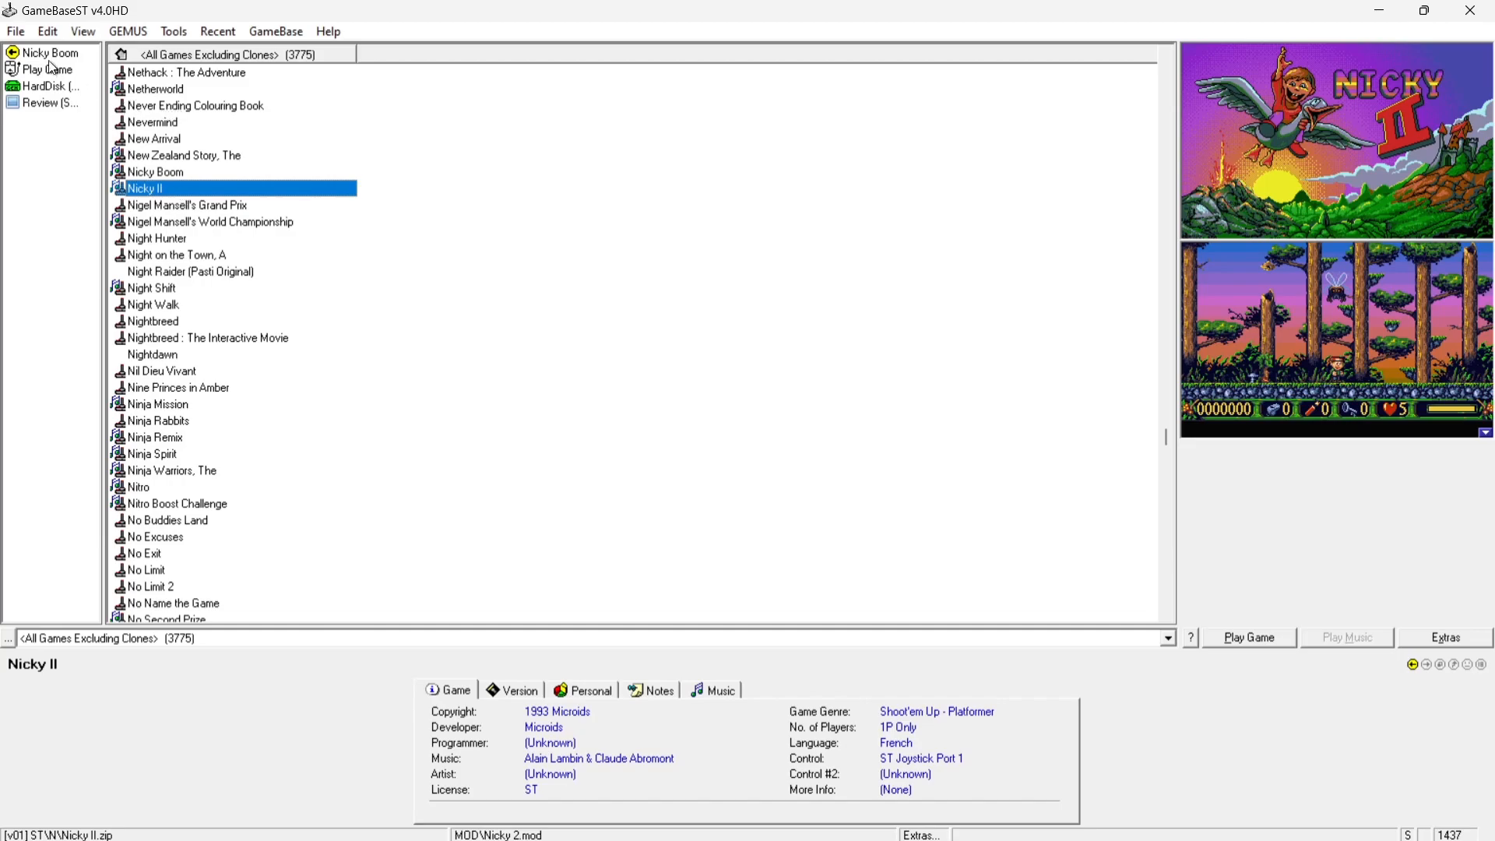
Filter the game list by the year 1988 using the category window, then select Batman : The Caped Crusader
left_click(95, 34)
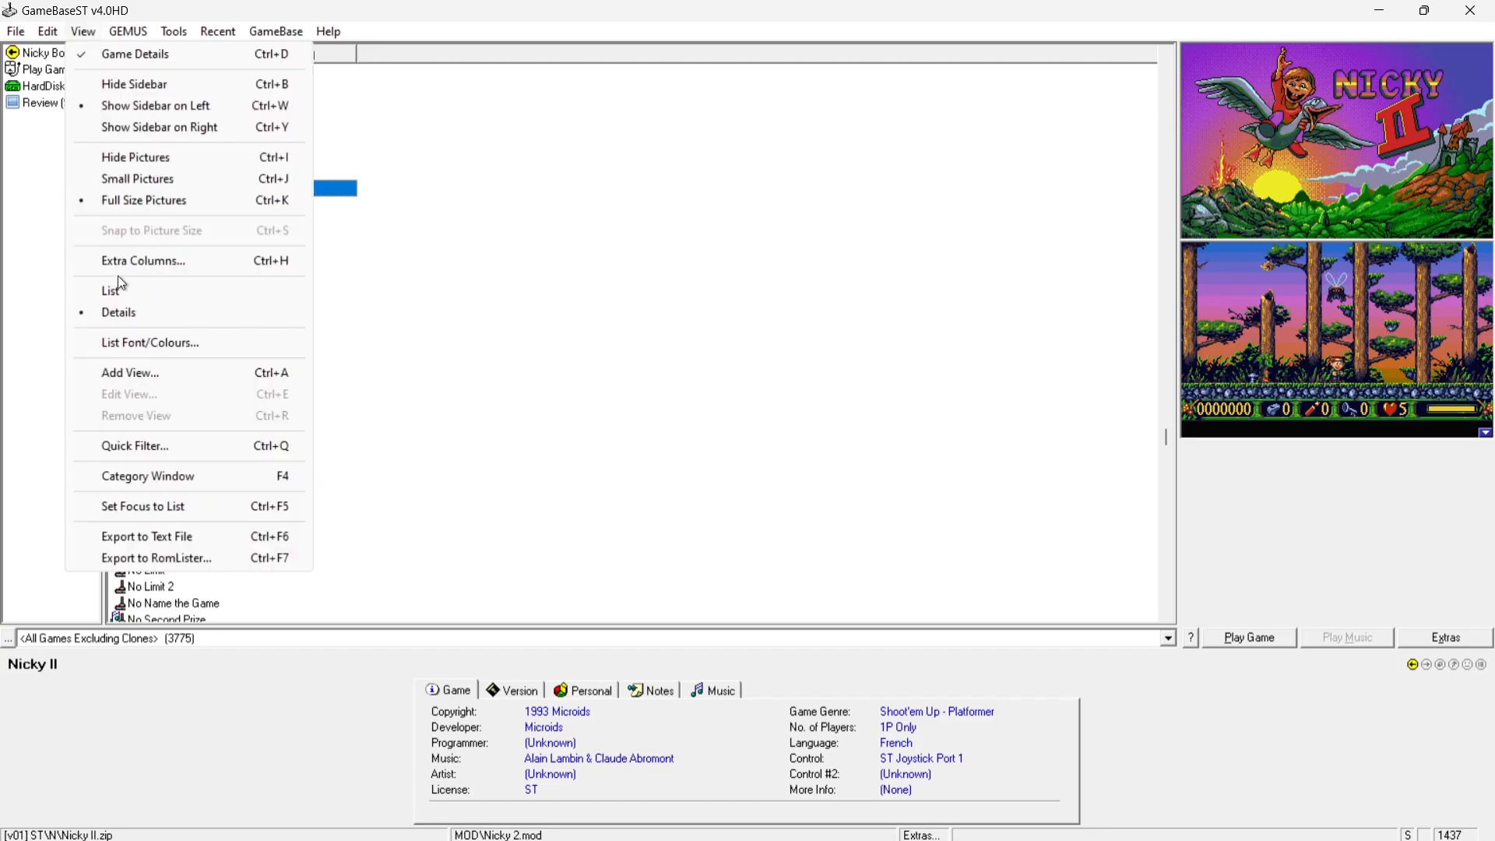
left_click(171, 474)
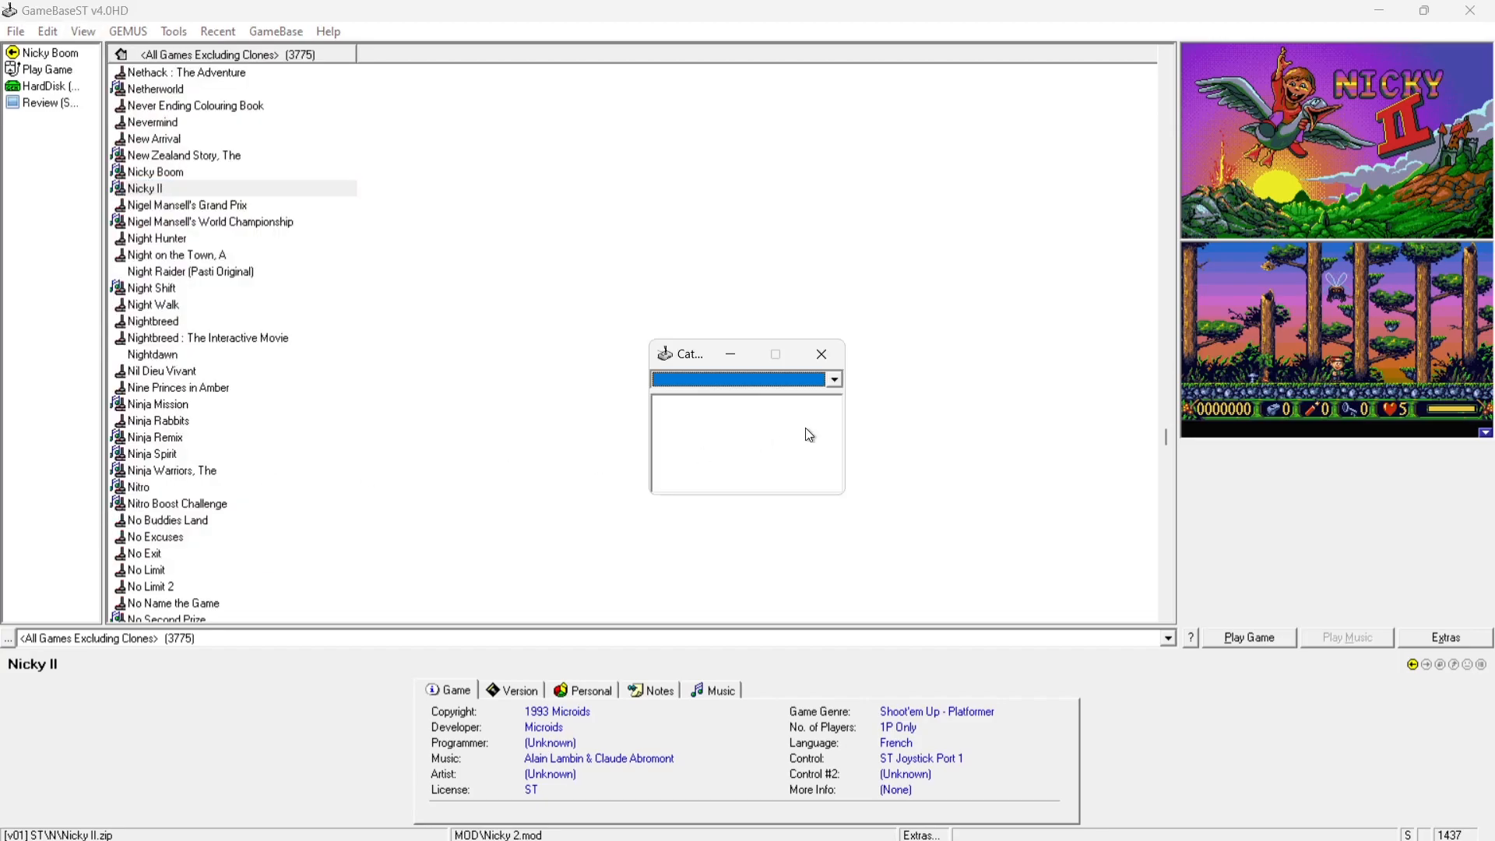
left_click(802, 381)
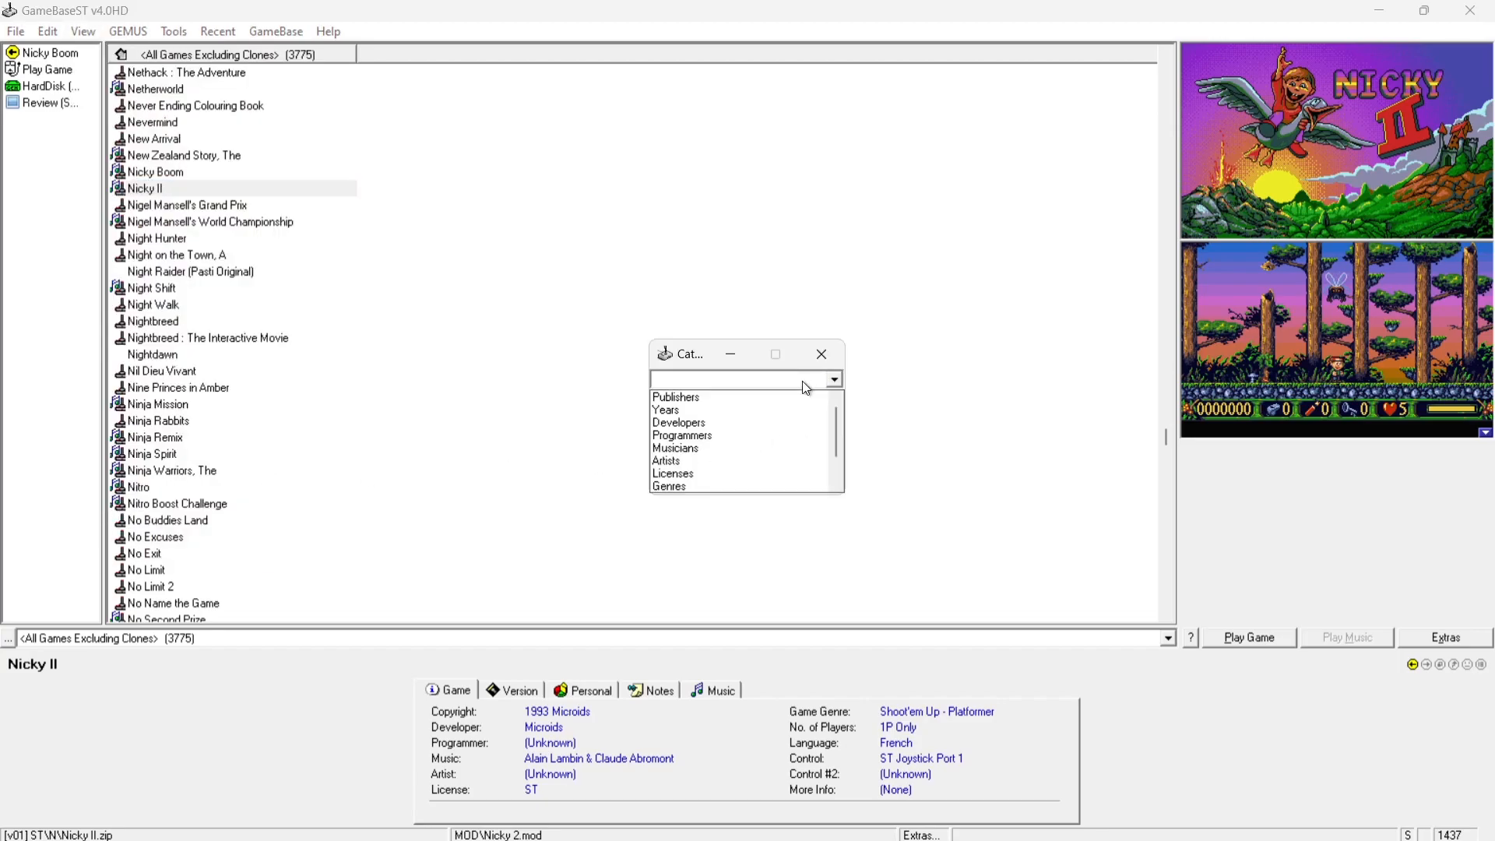
left_click(727, 411)
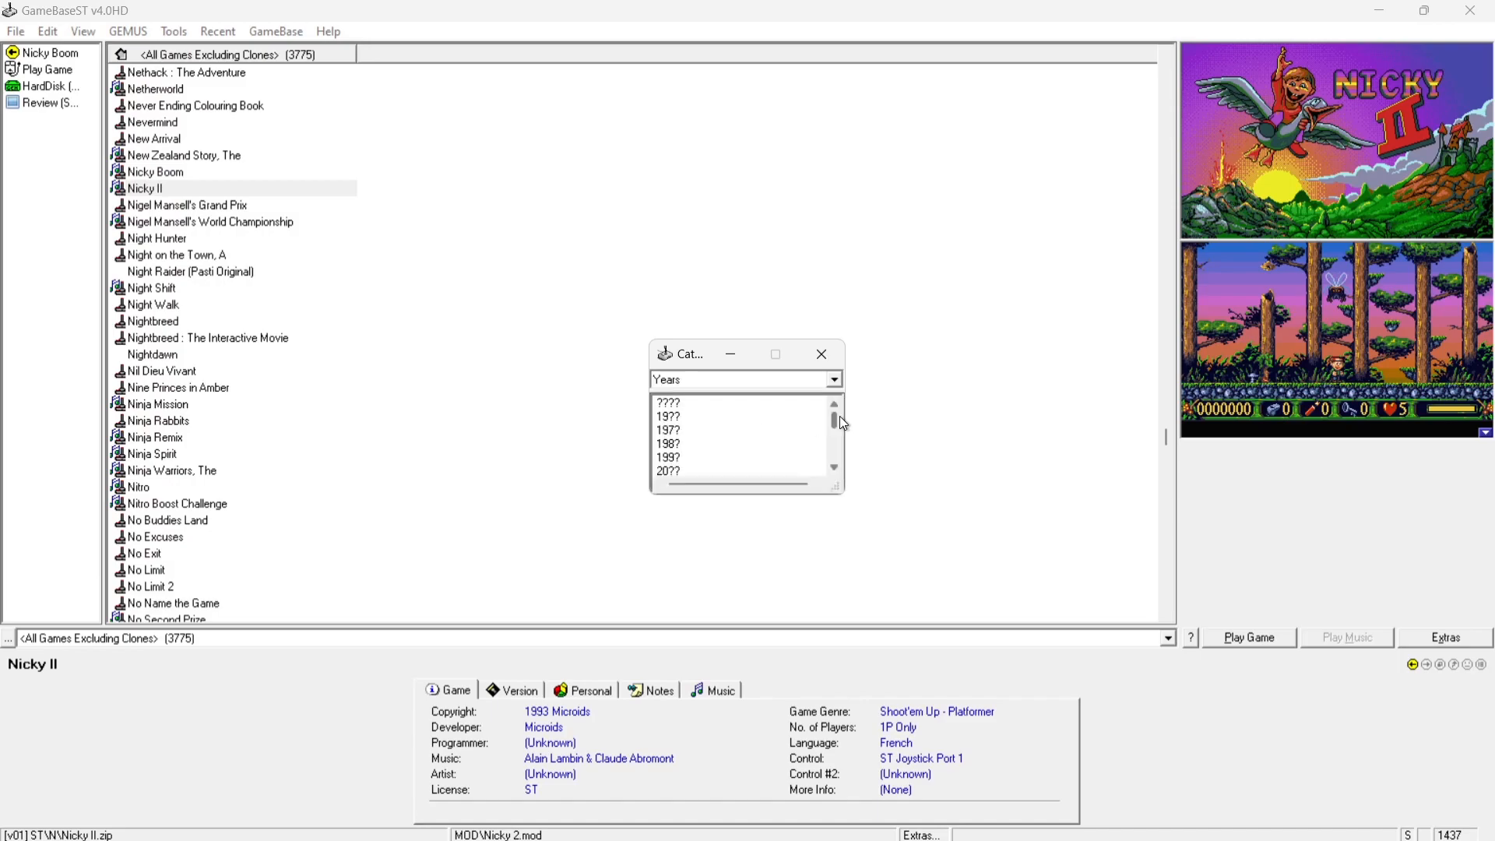
mouse_move(836, 424)
left_mouse_down()
mouse_move(829, 476)
mouse_move(835, 435)
left_mouse_up()
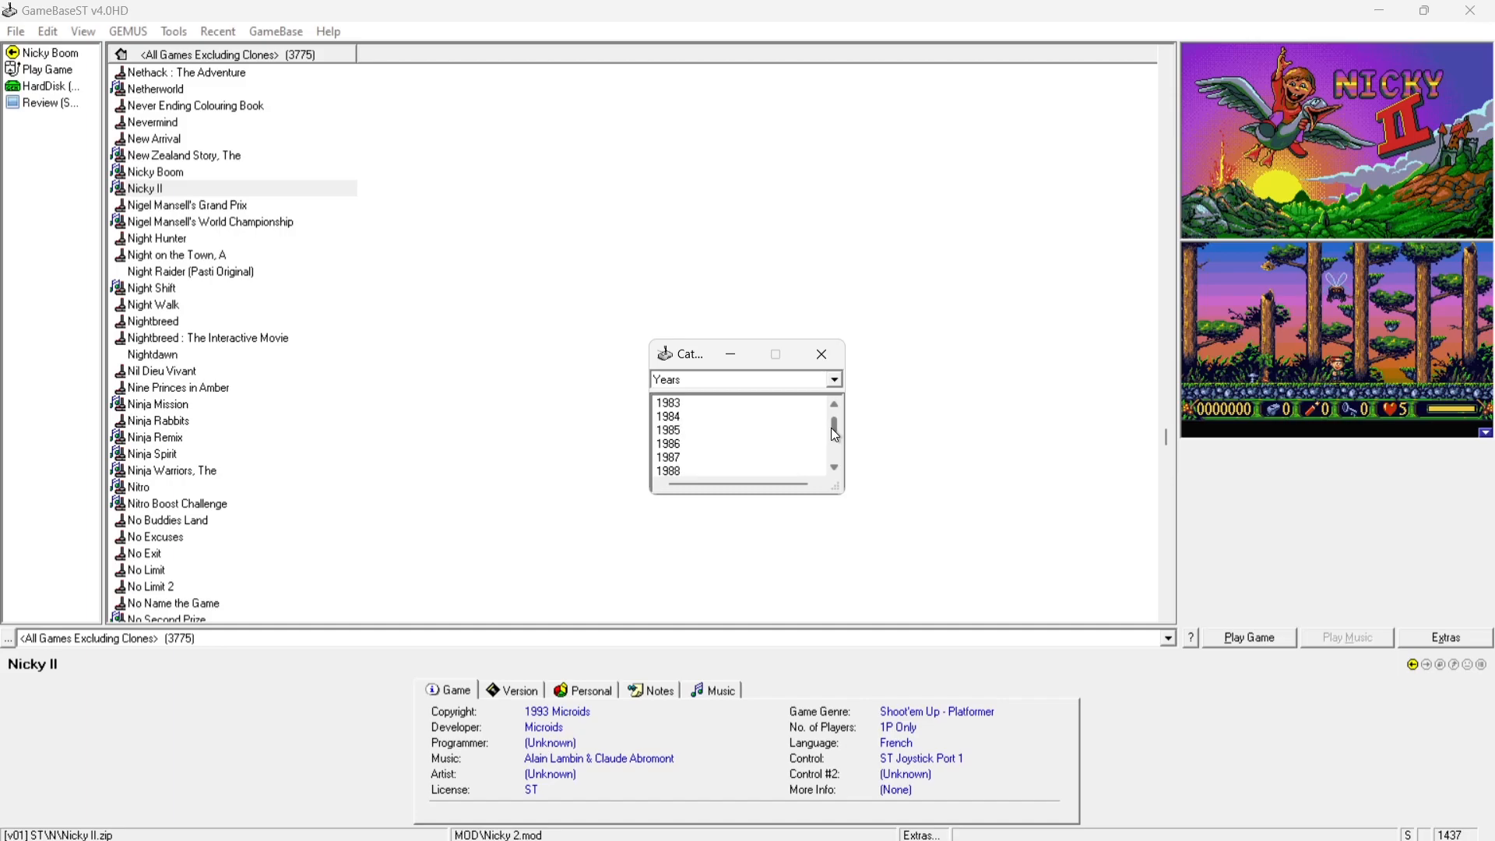
left_click(676, 471)
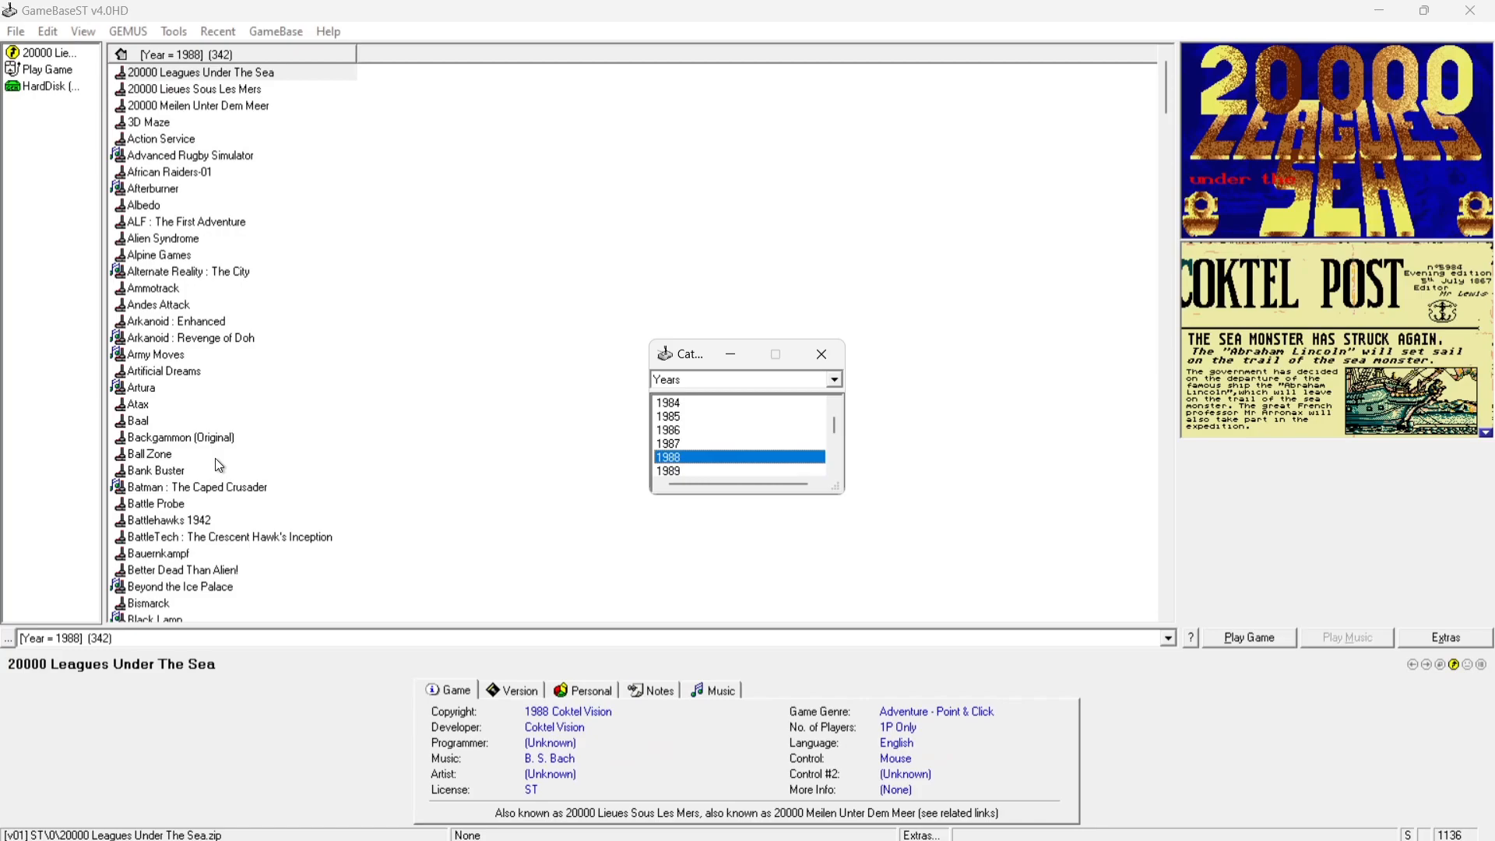
left_click(827, 356)
left_click(241, 488)
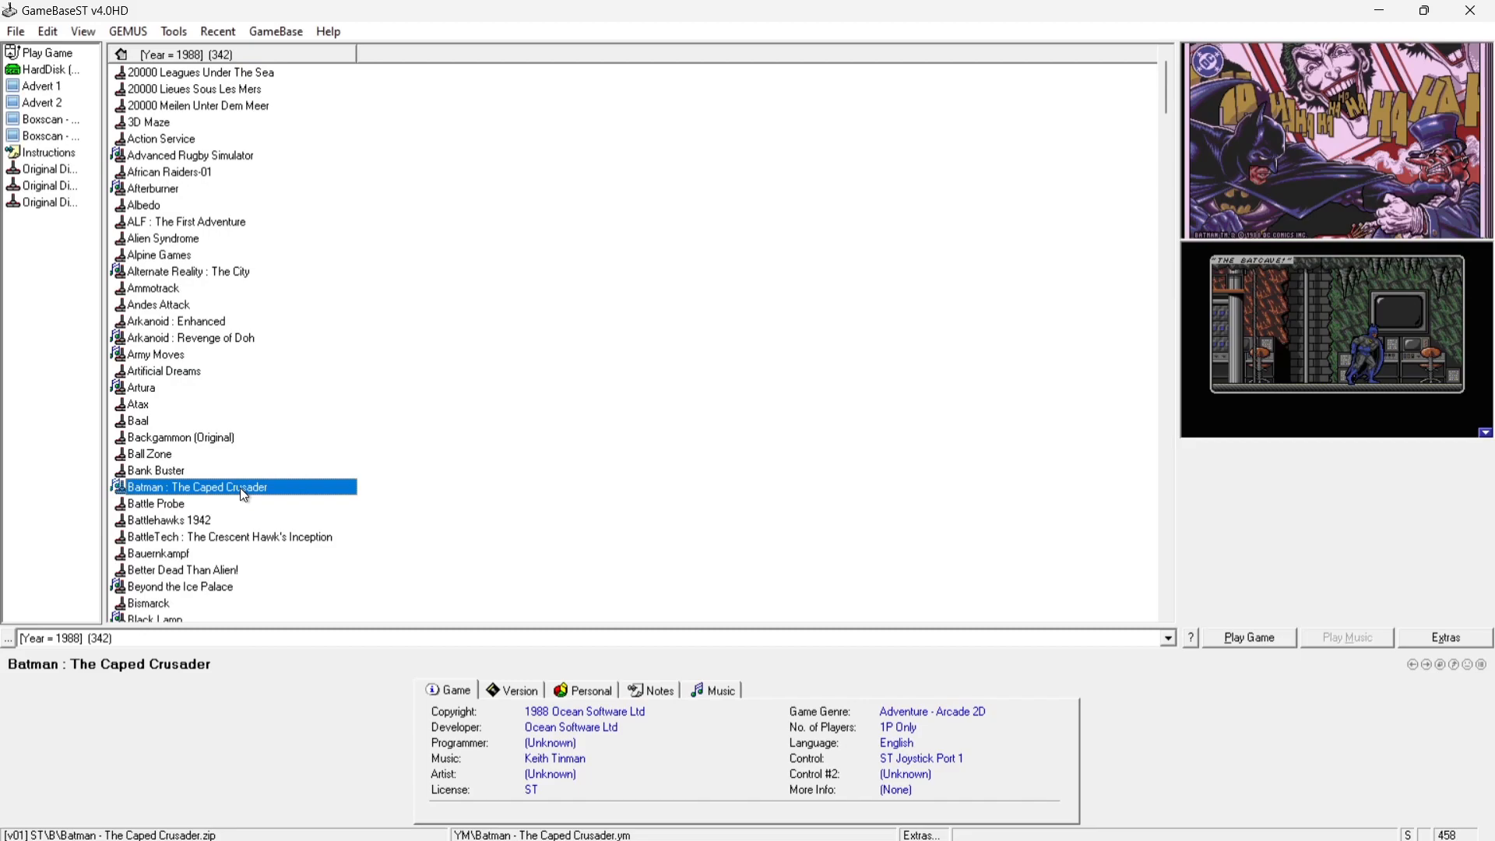
Filter the game list by the publisher Ocean Software Ltd using the category window, then select Hudson Hawk
left_click(83, 31)
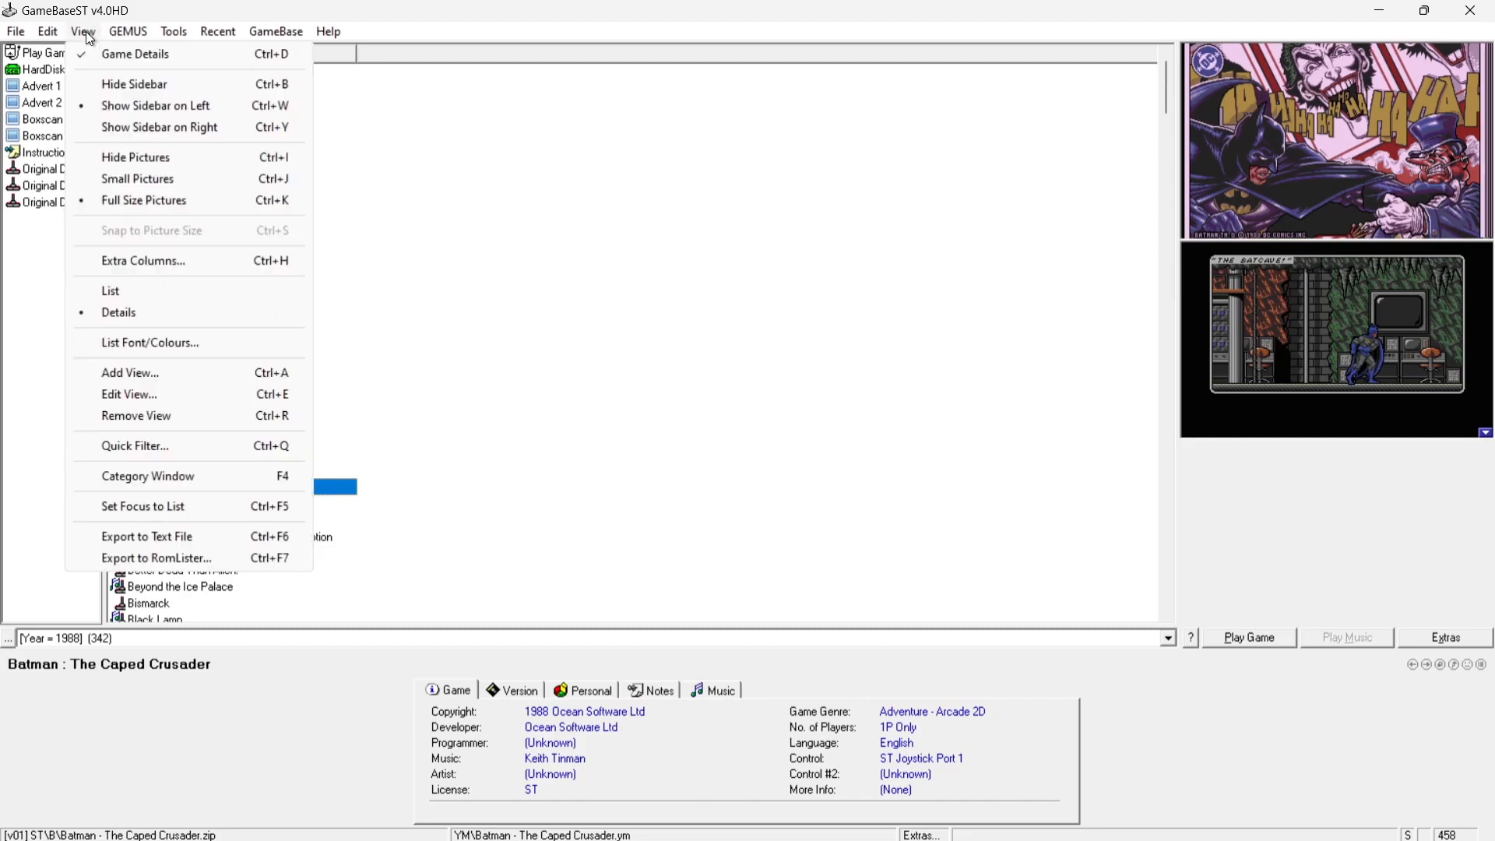
left_click(205, 475)
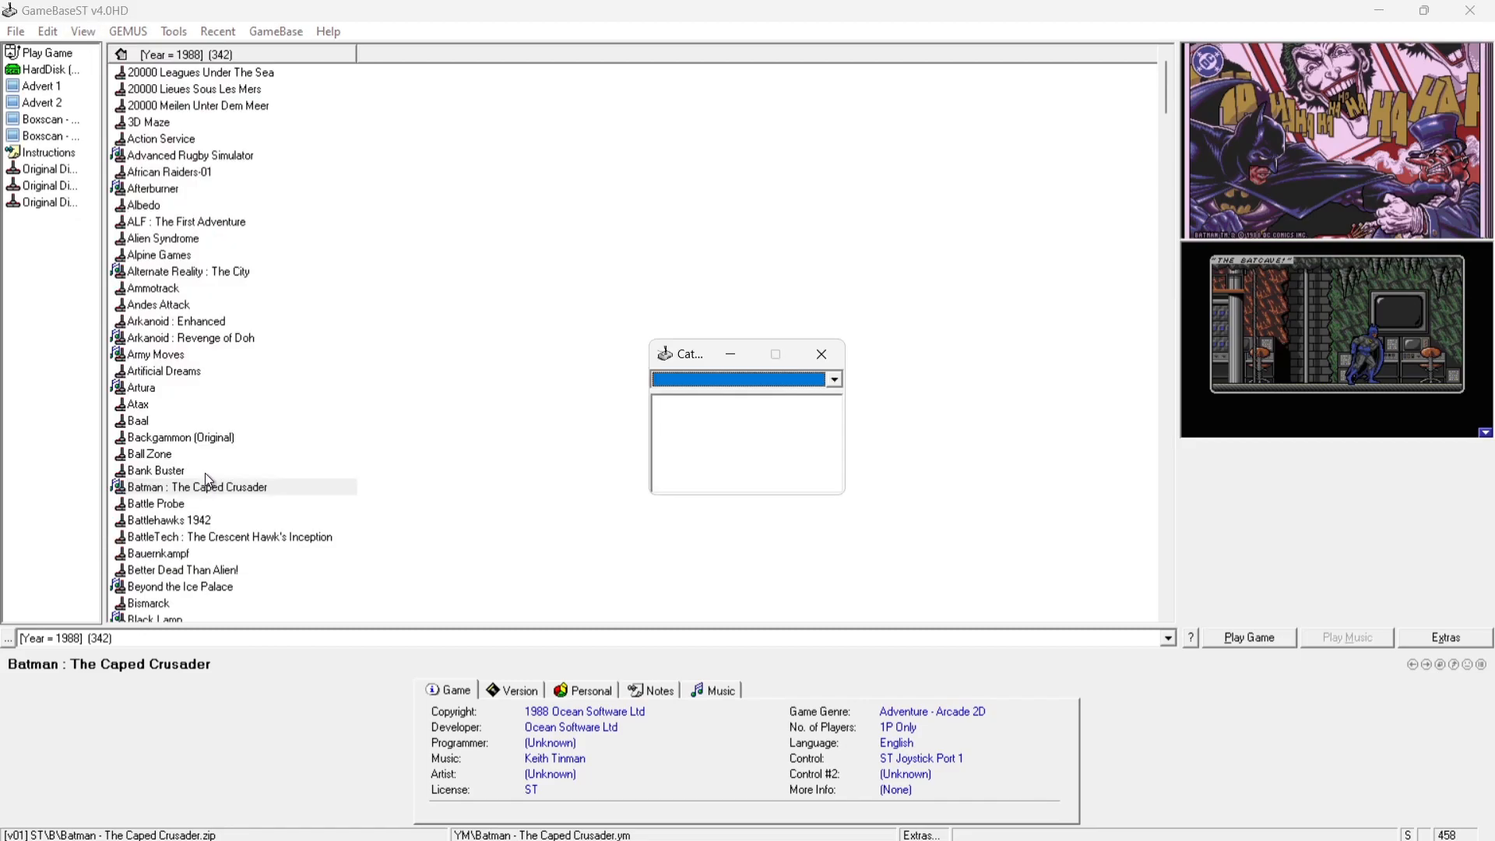
left_click(744, 379)
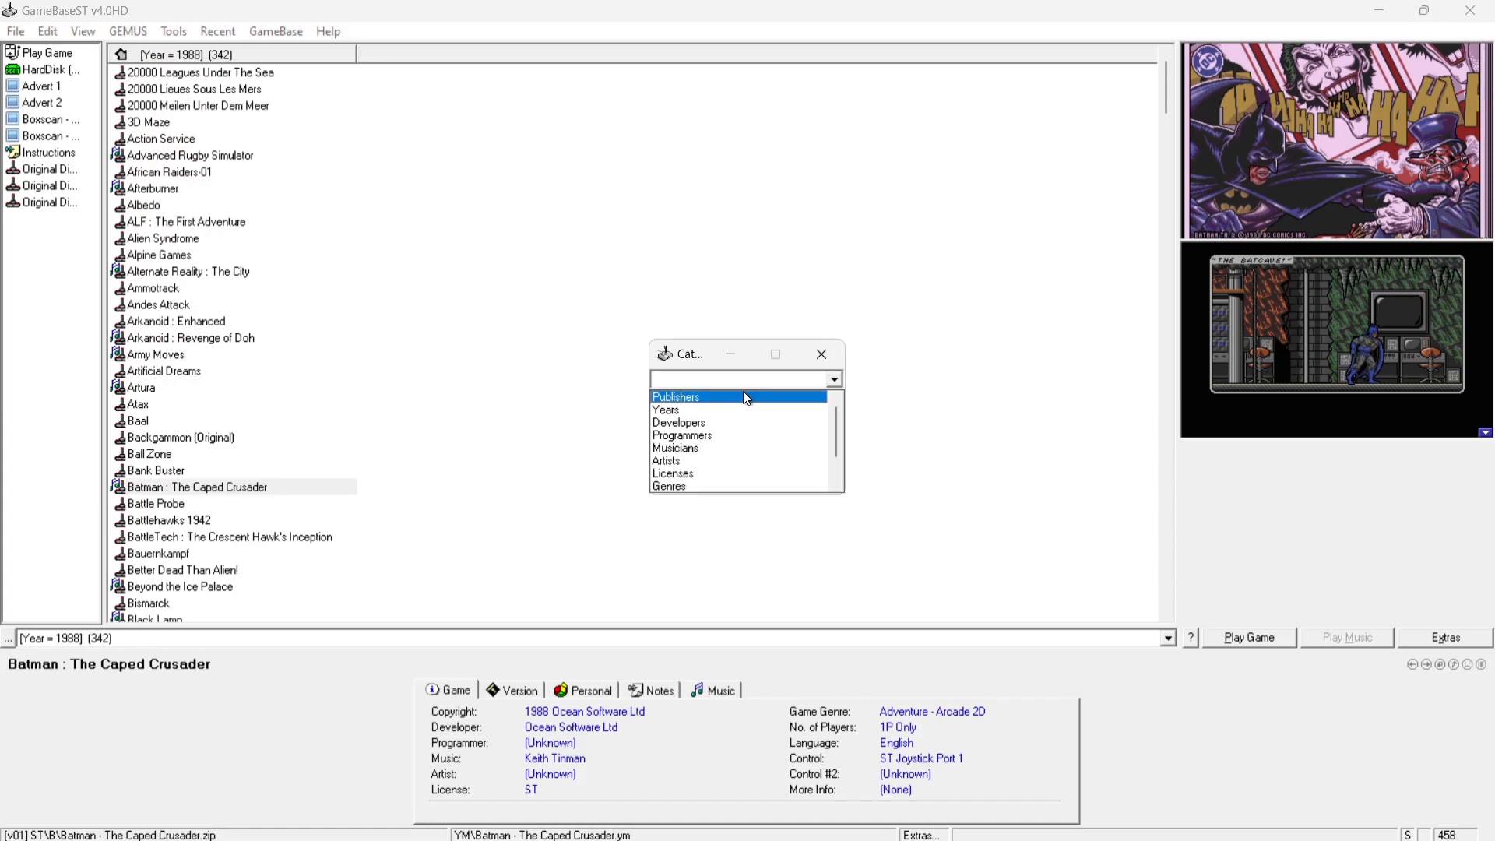
left_click(747, 398)
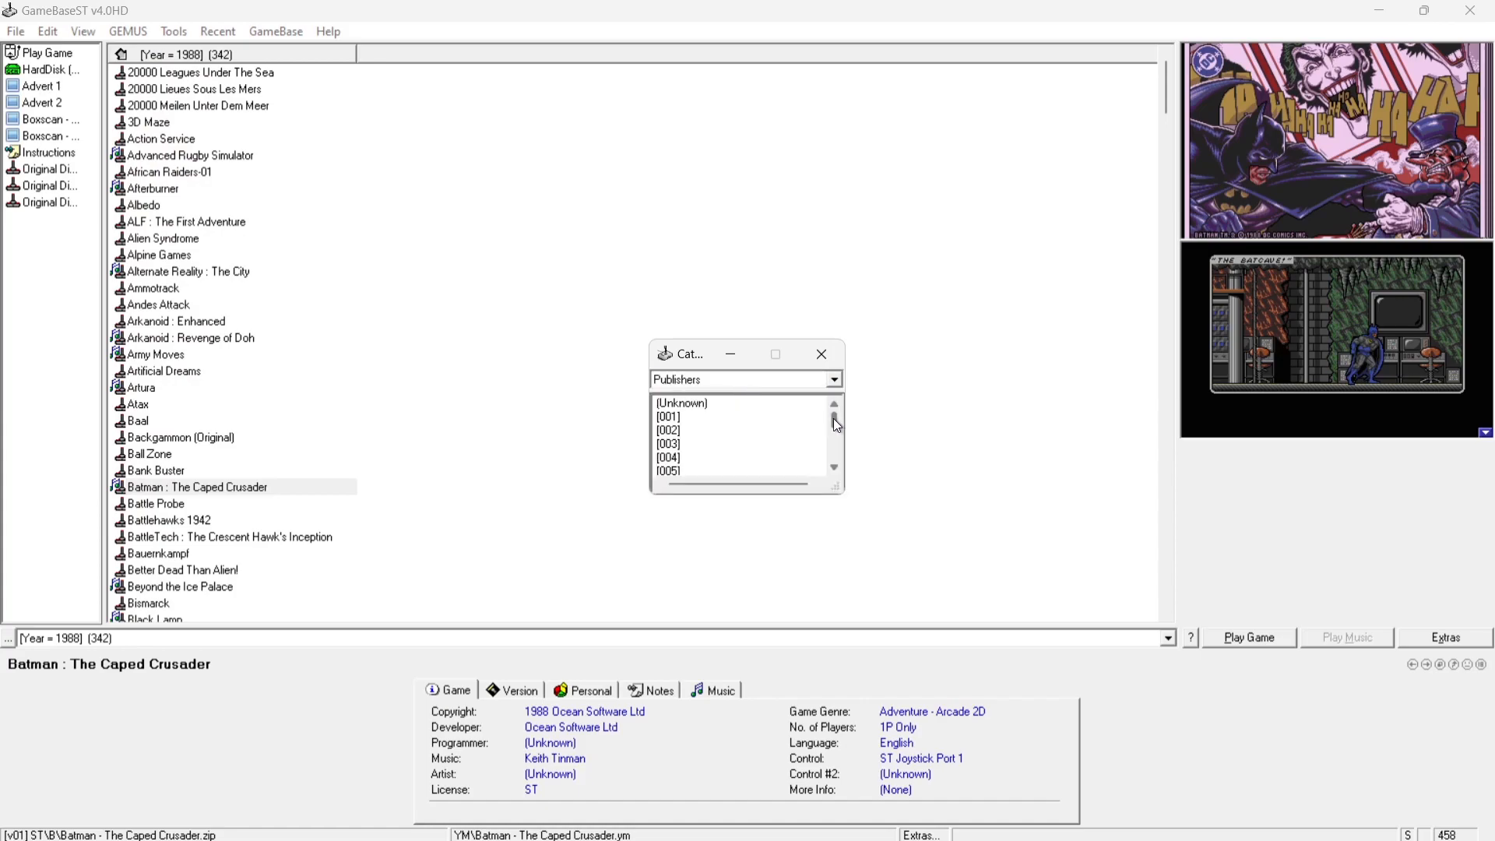
left_click_drag(836, 422, 714, 428)
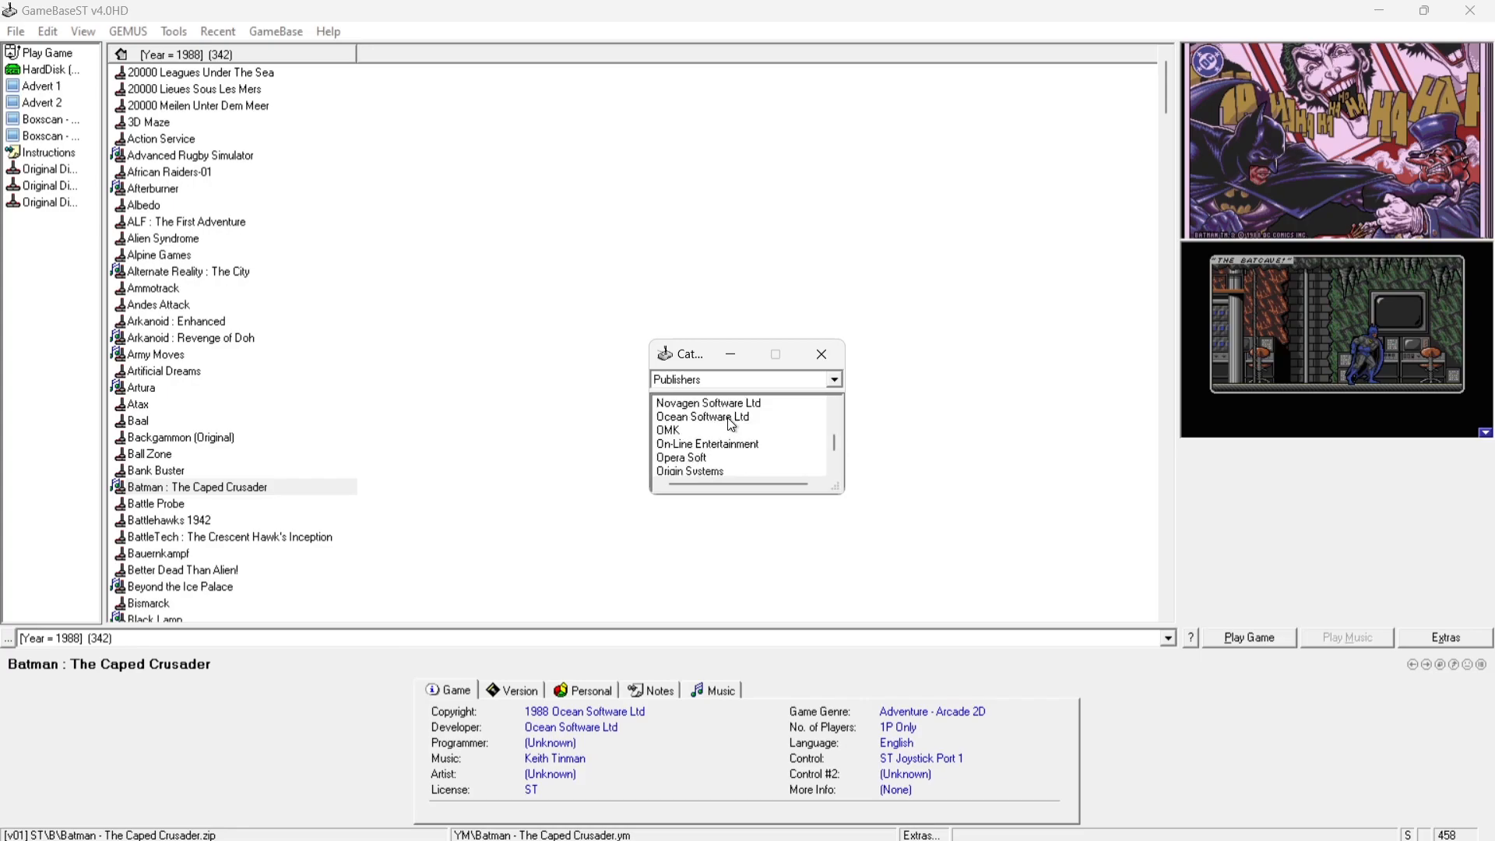
left_click(730, 419)
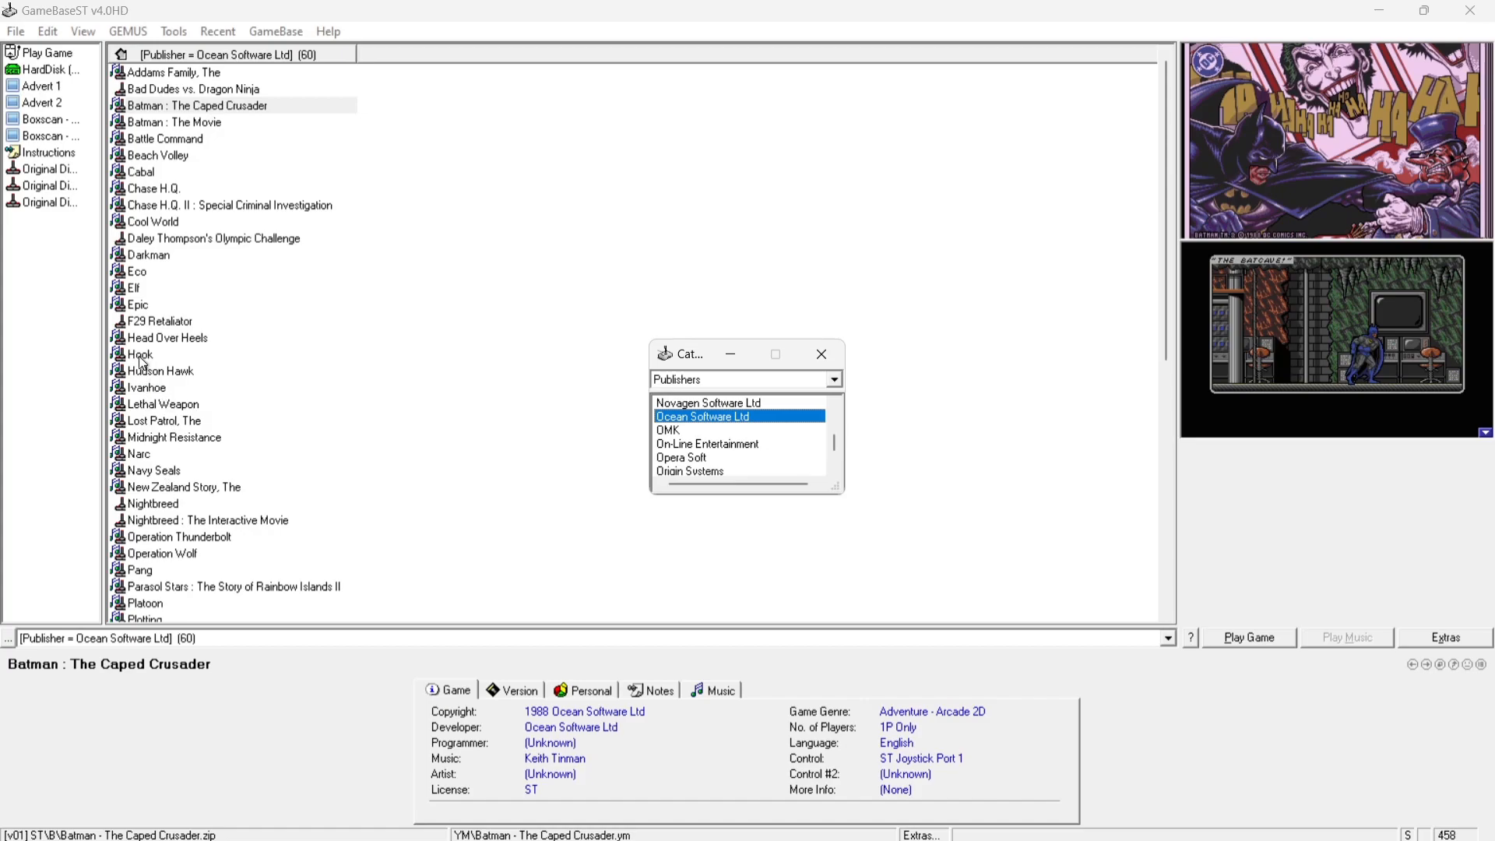
left_click(154, 373)
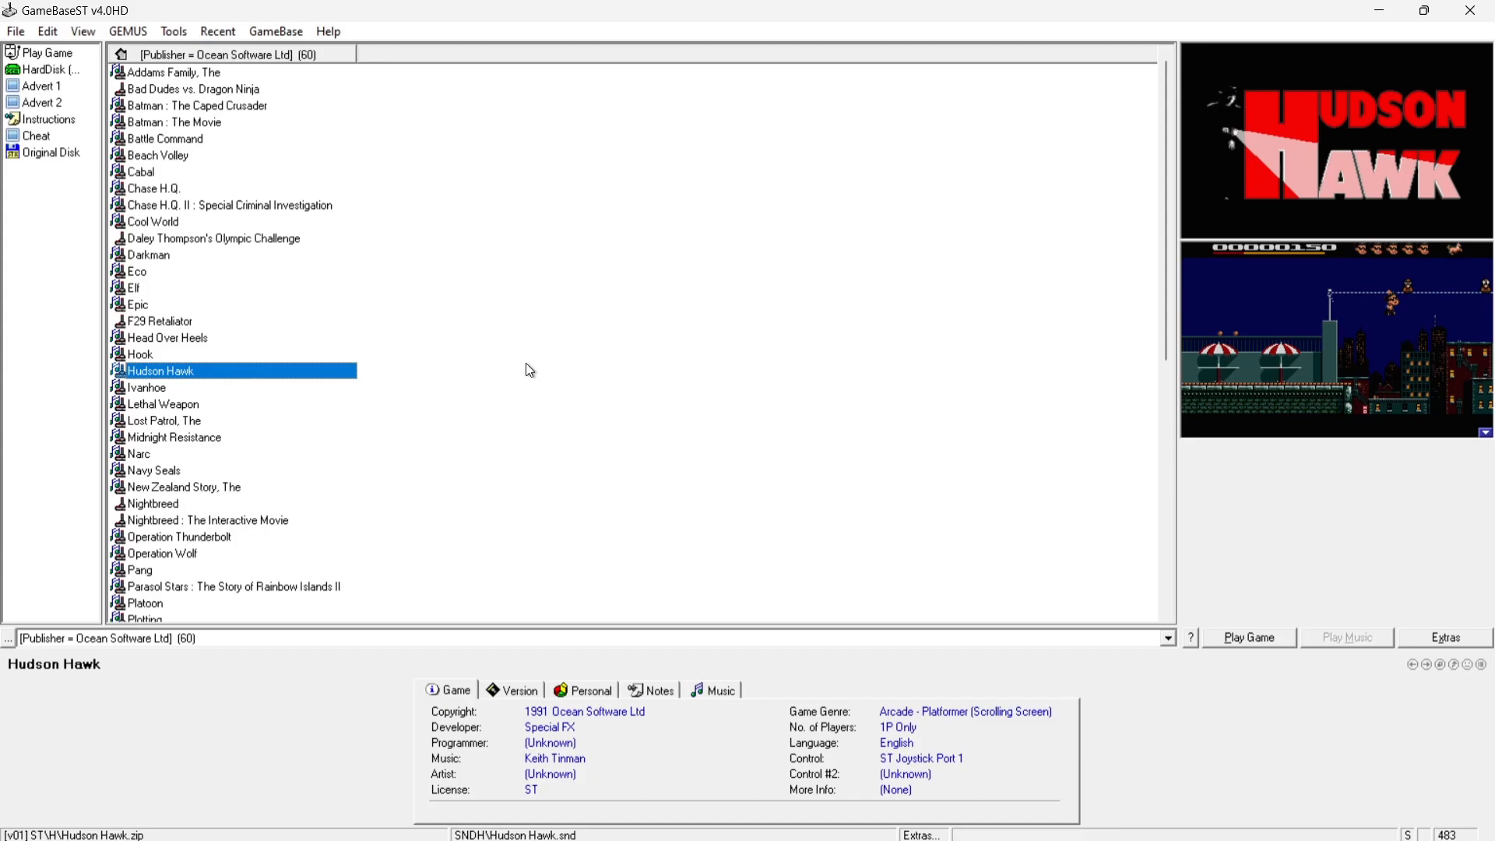
left_click(235, 40)
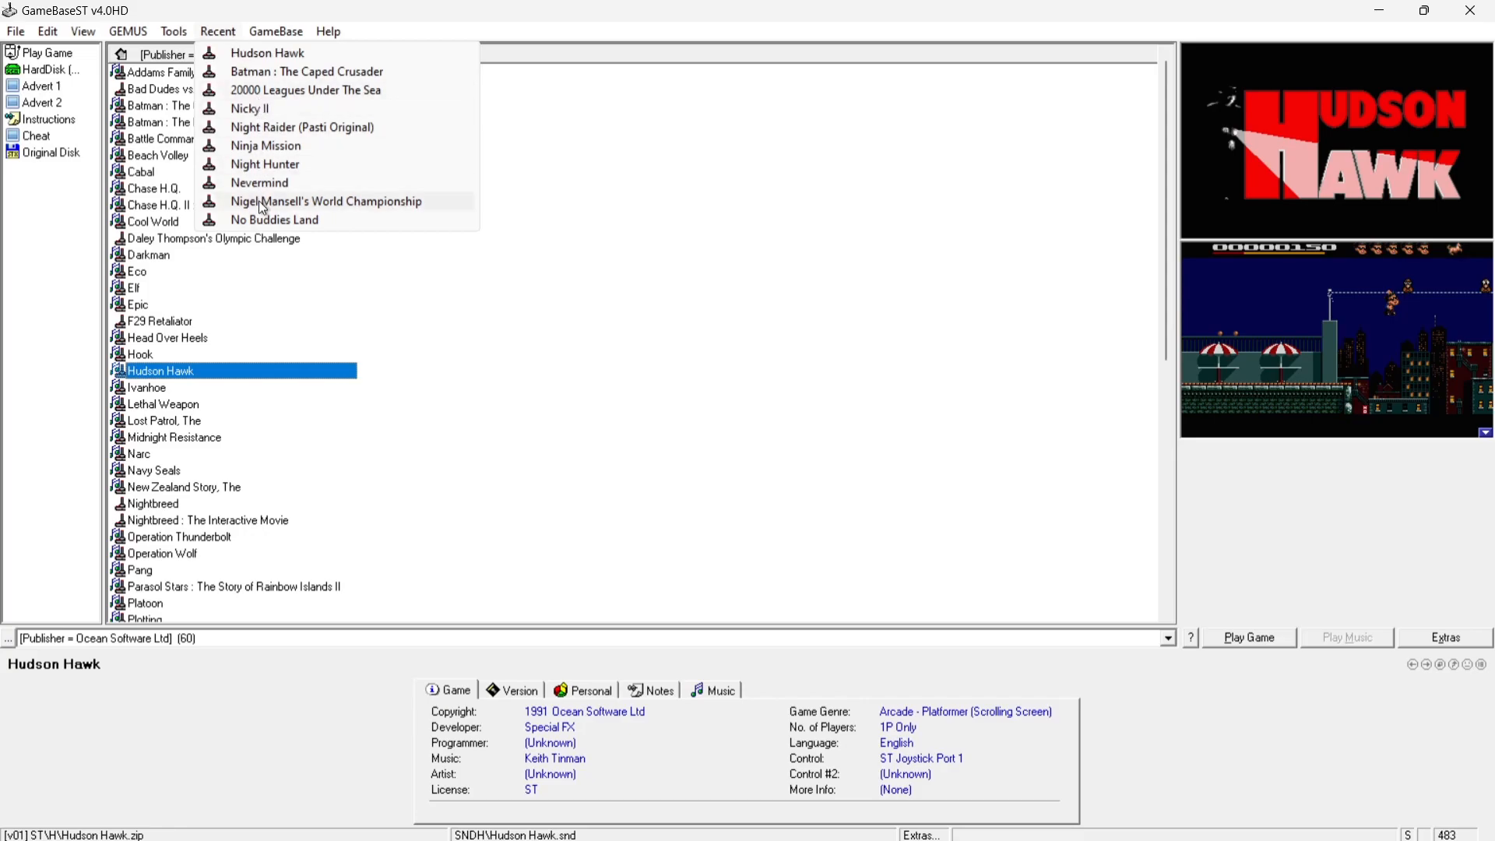
mouse_move(330, 31)
left_click(348, 6)
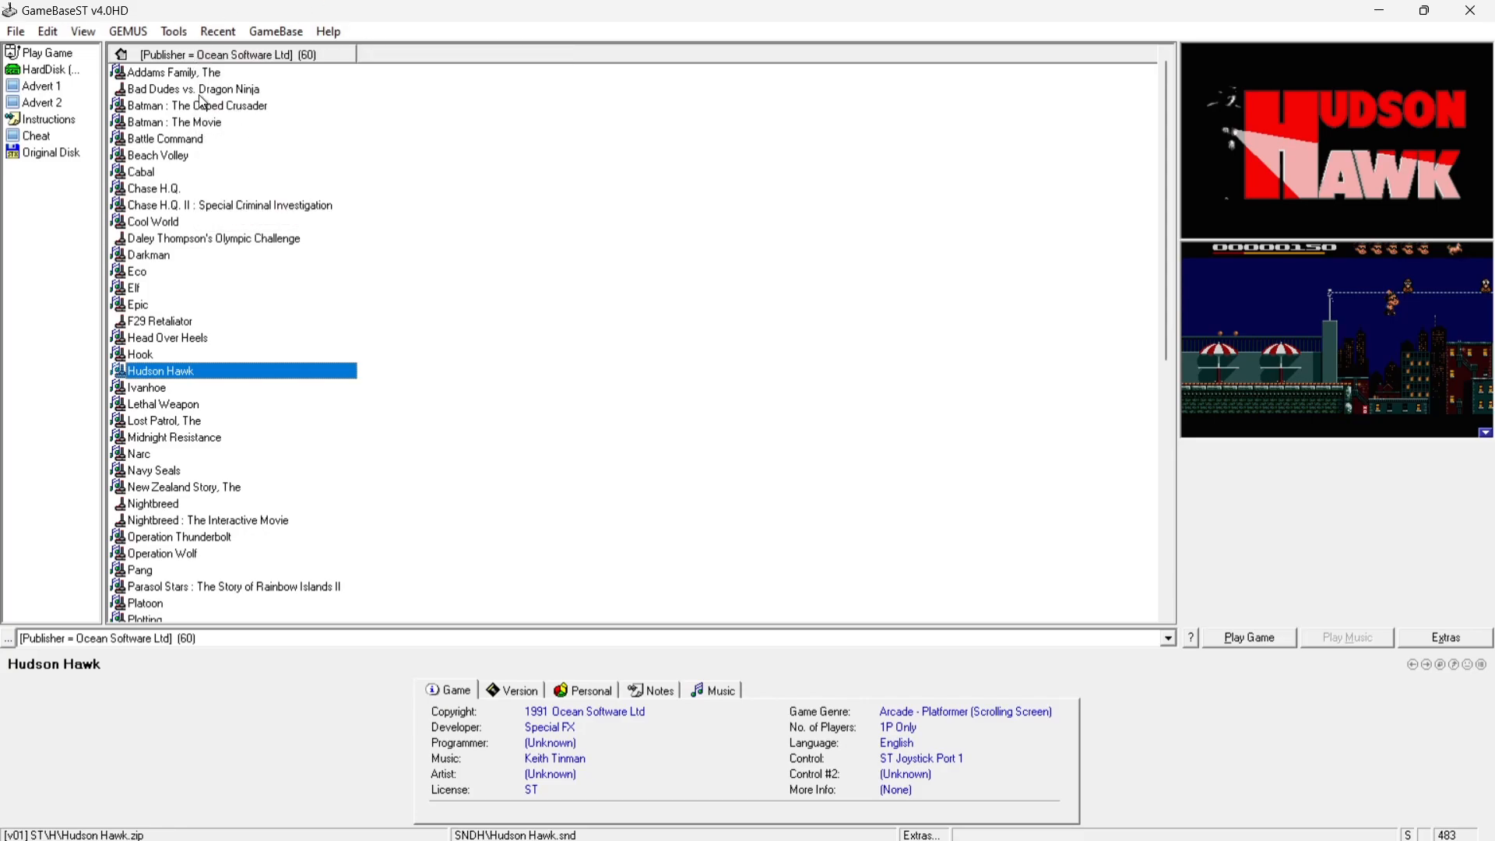
Verify the available files for Games, Pictures and Extras, then close the verification
left_click(174, 32)
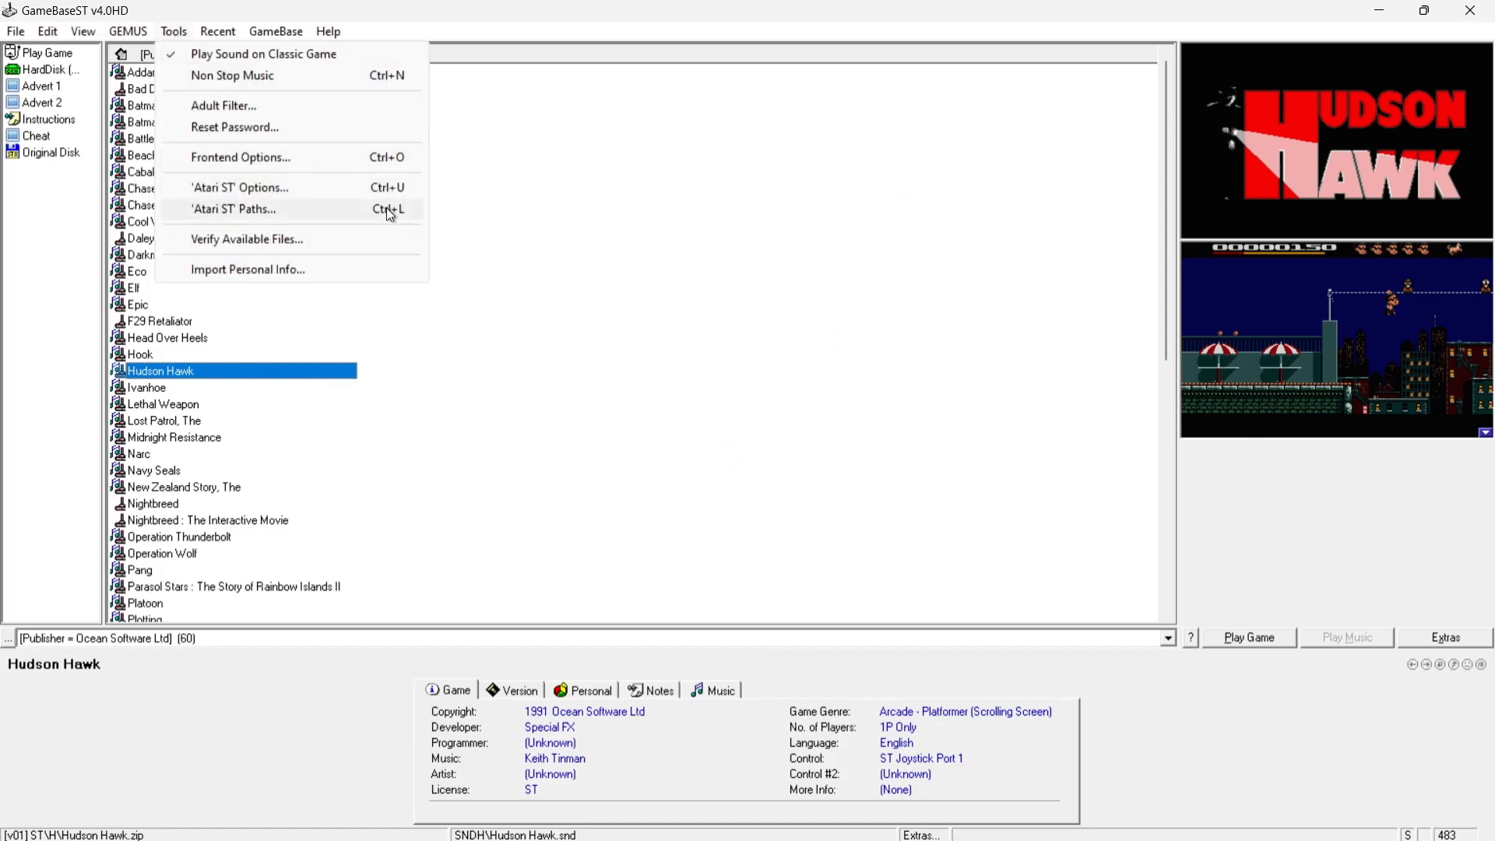
left_click(351, 240)
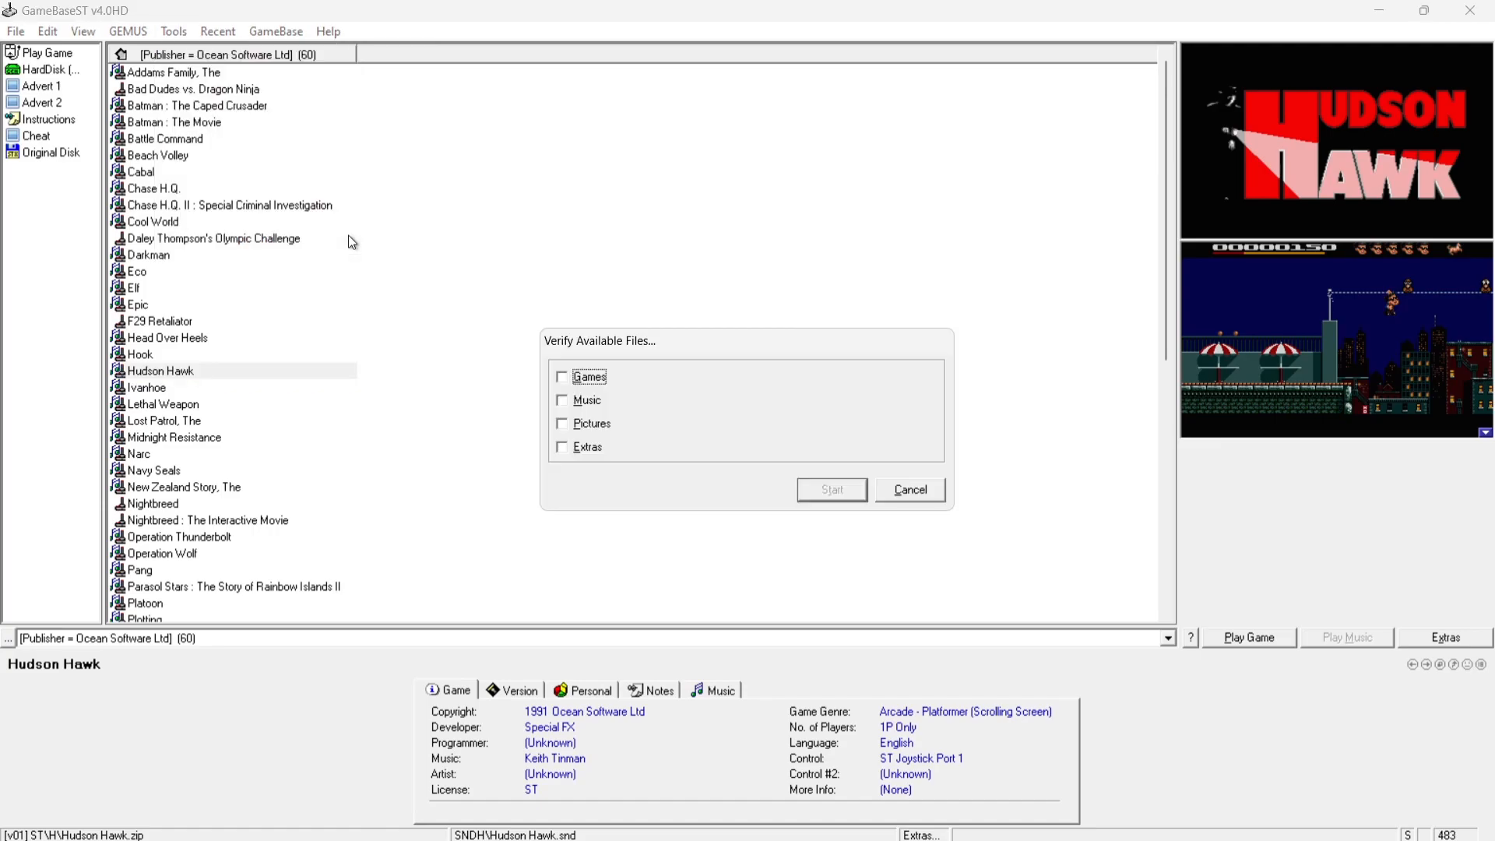
left_click(564, 384)
left_click(562, 448)
left_click(824, 492)
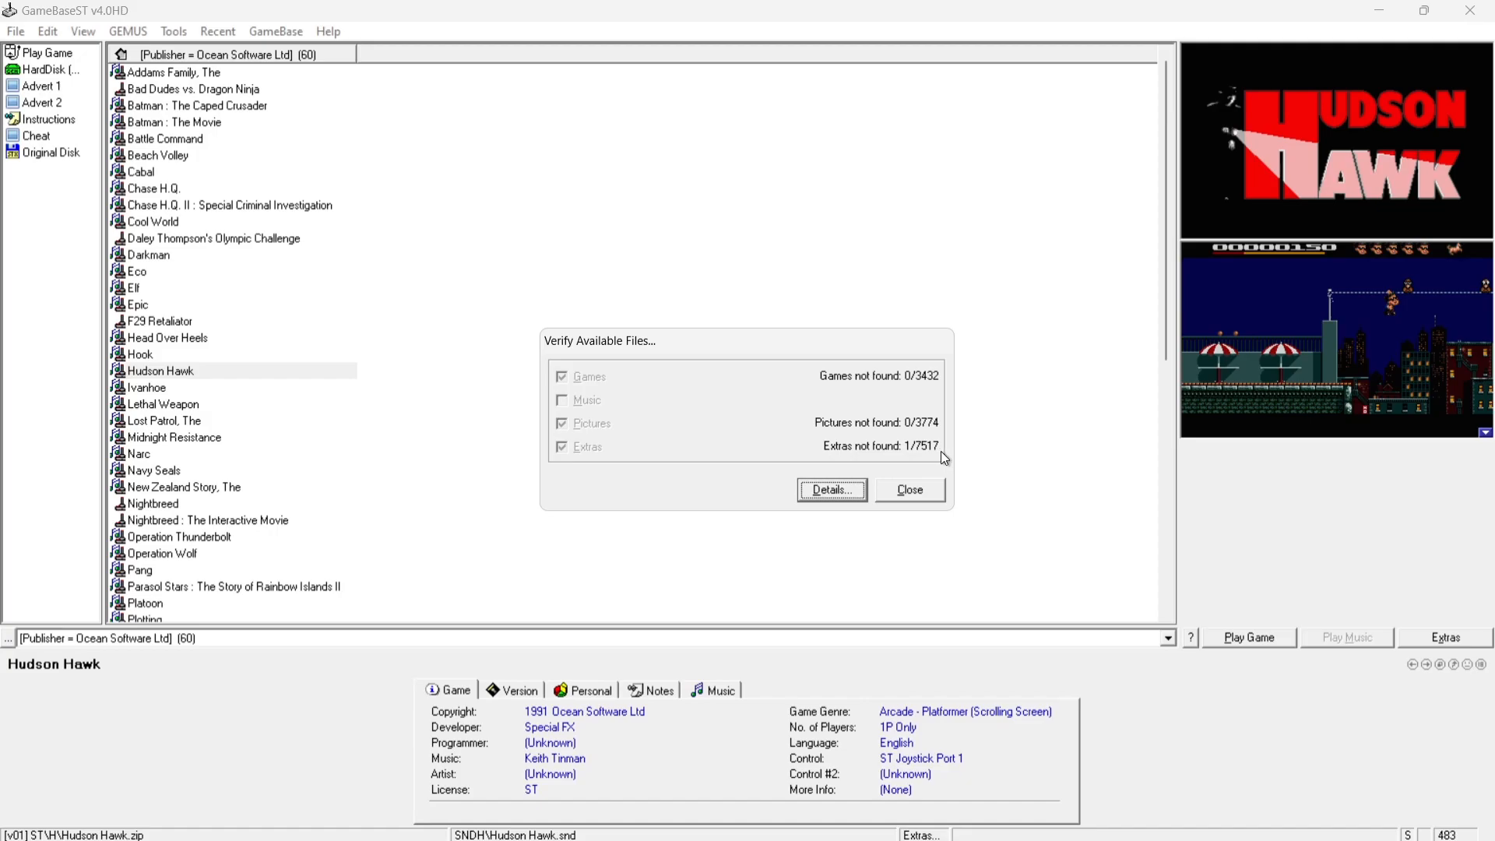
left_click(898, 486)
Look over the details and screenshots of Lethal Weapon and Head Over Heels
left_click(165, 406)
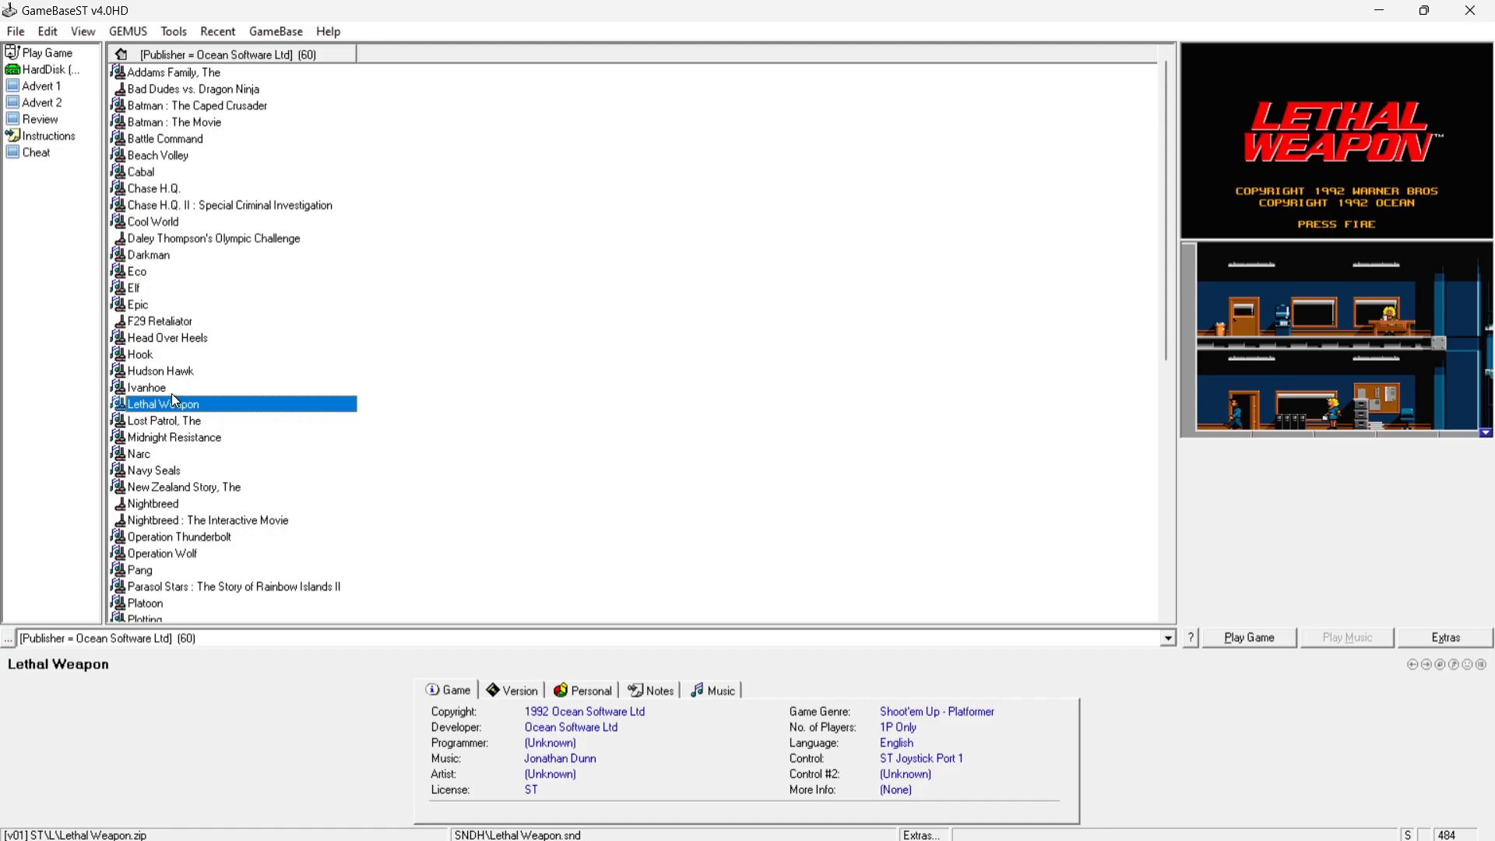
left_click(187, 337)
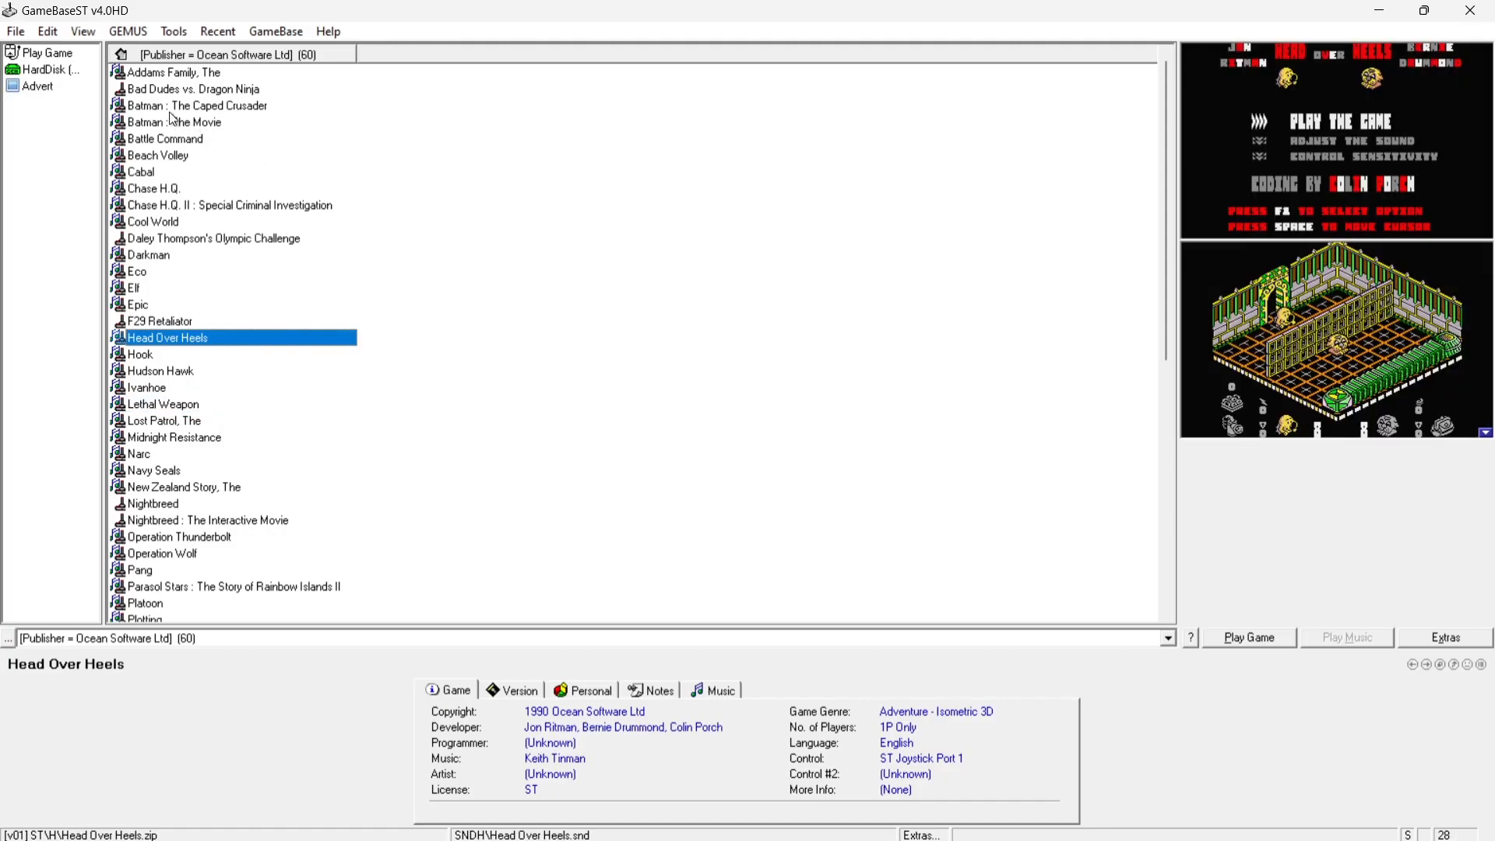
Move STeem SSE above Hatari in the emulator order and save the change
left_click(130, 32)
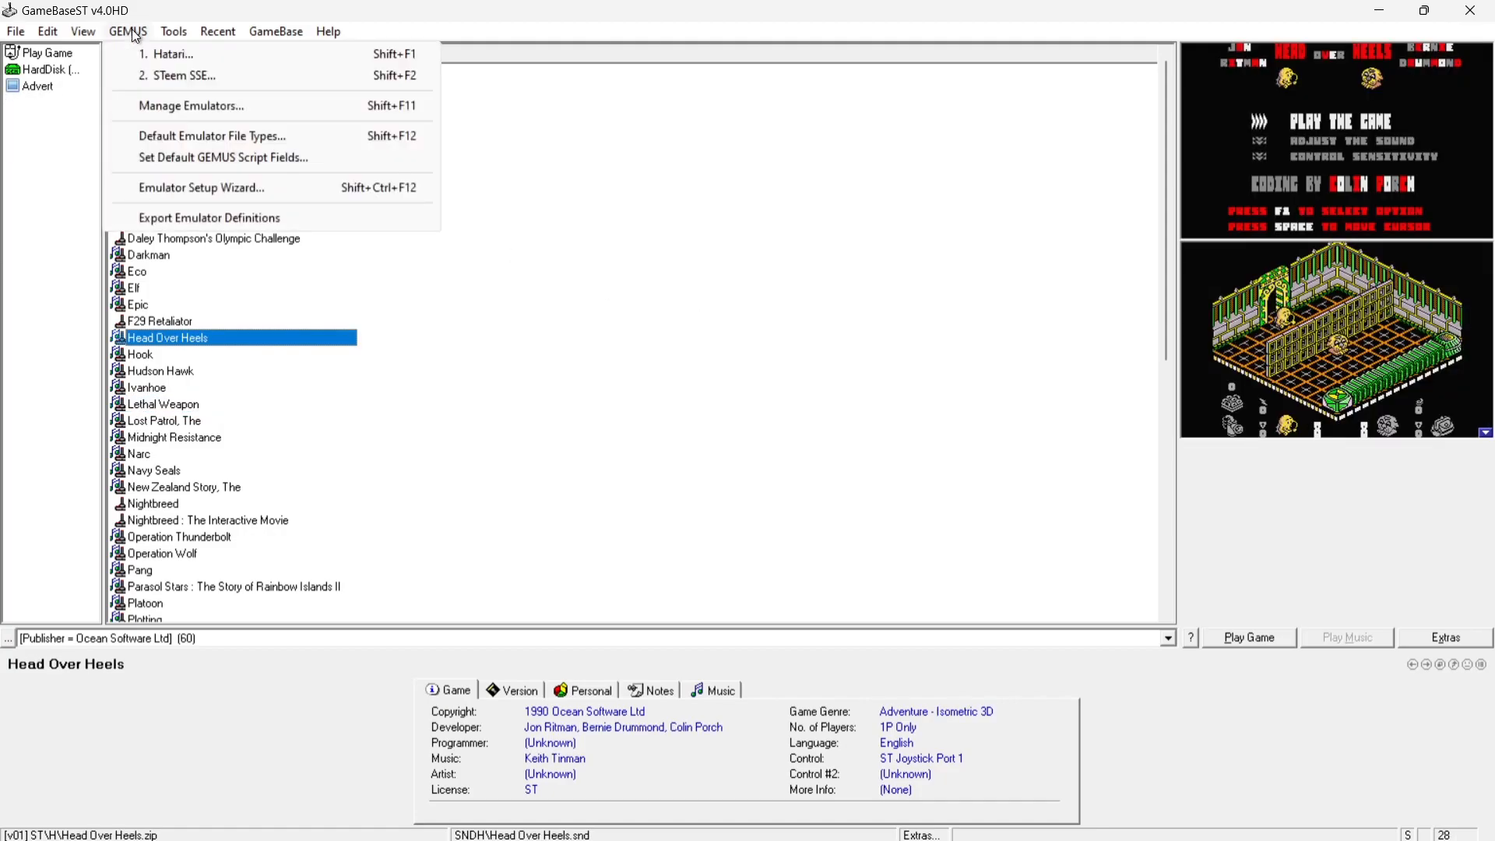
left_click(232, 115)
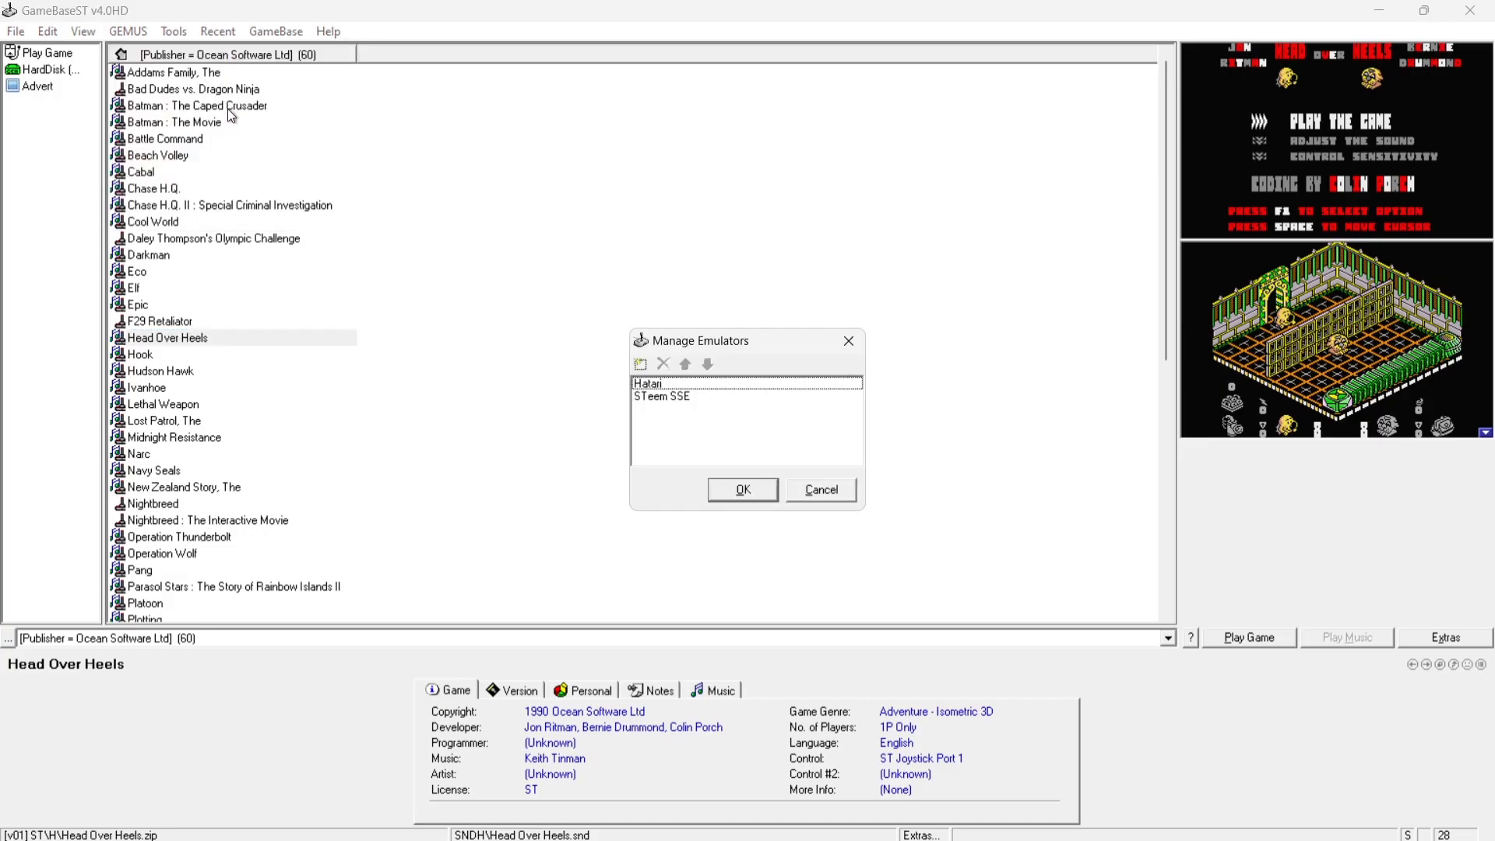
left_click(664, 386)
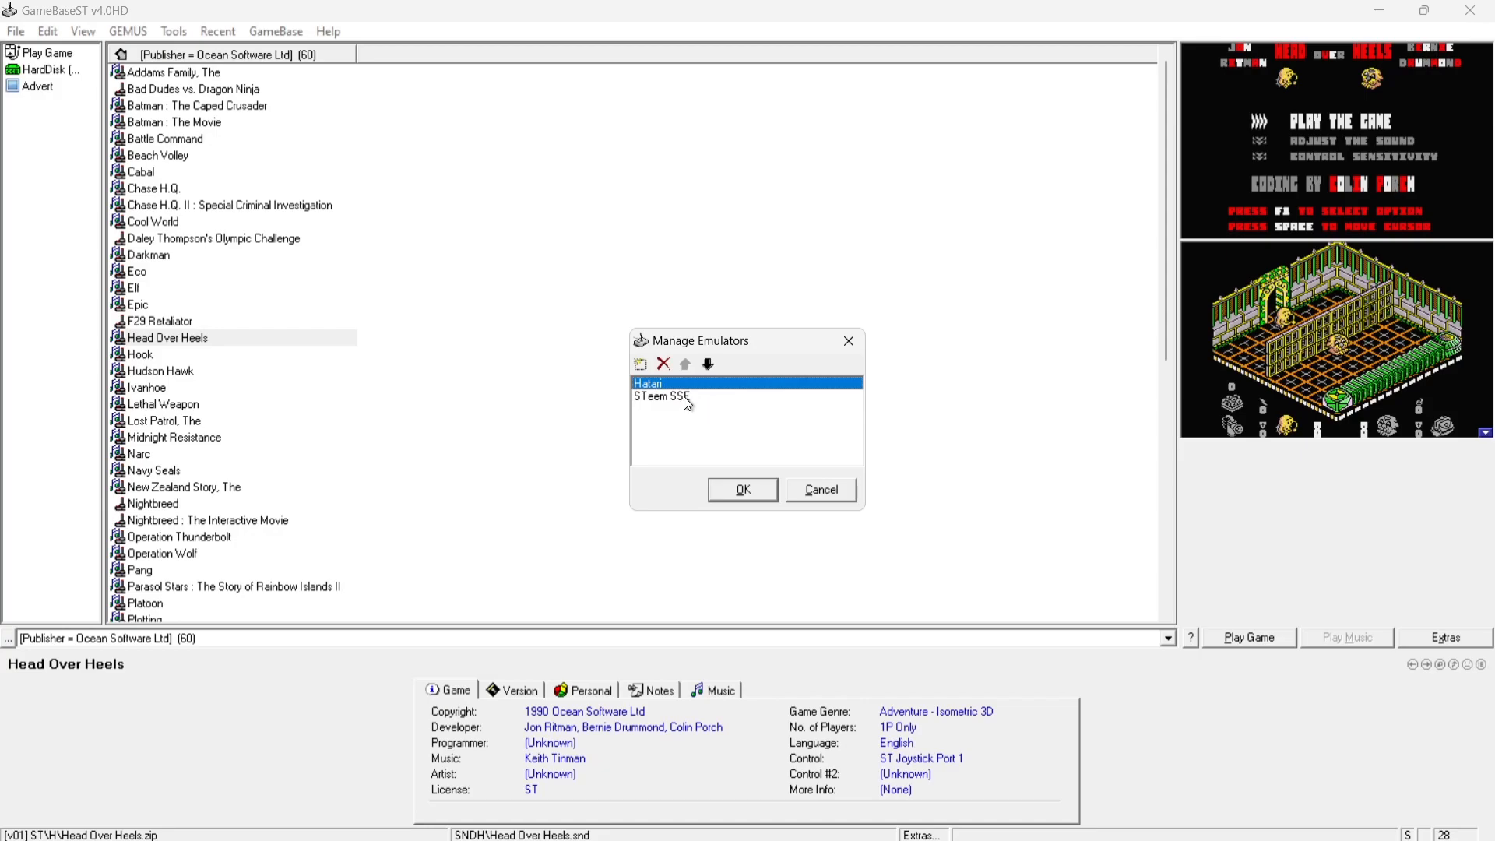
left_click(686, 397)
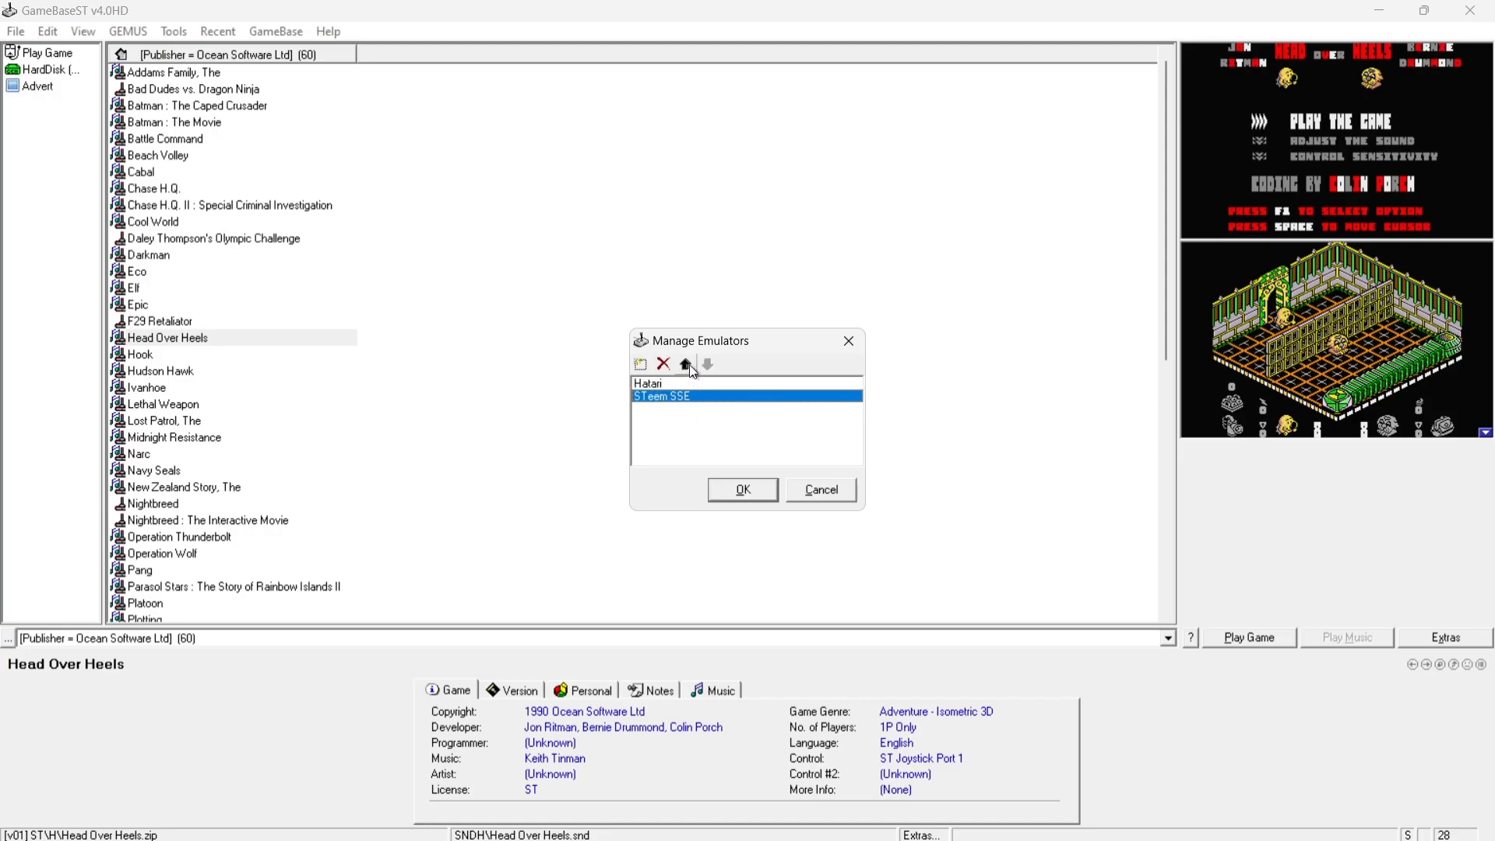
left_click(689, 364)
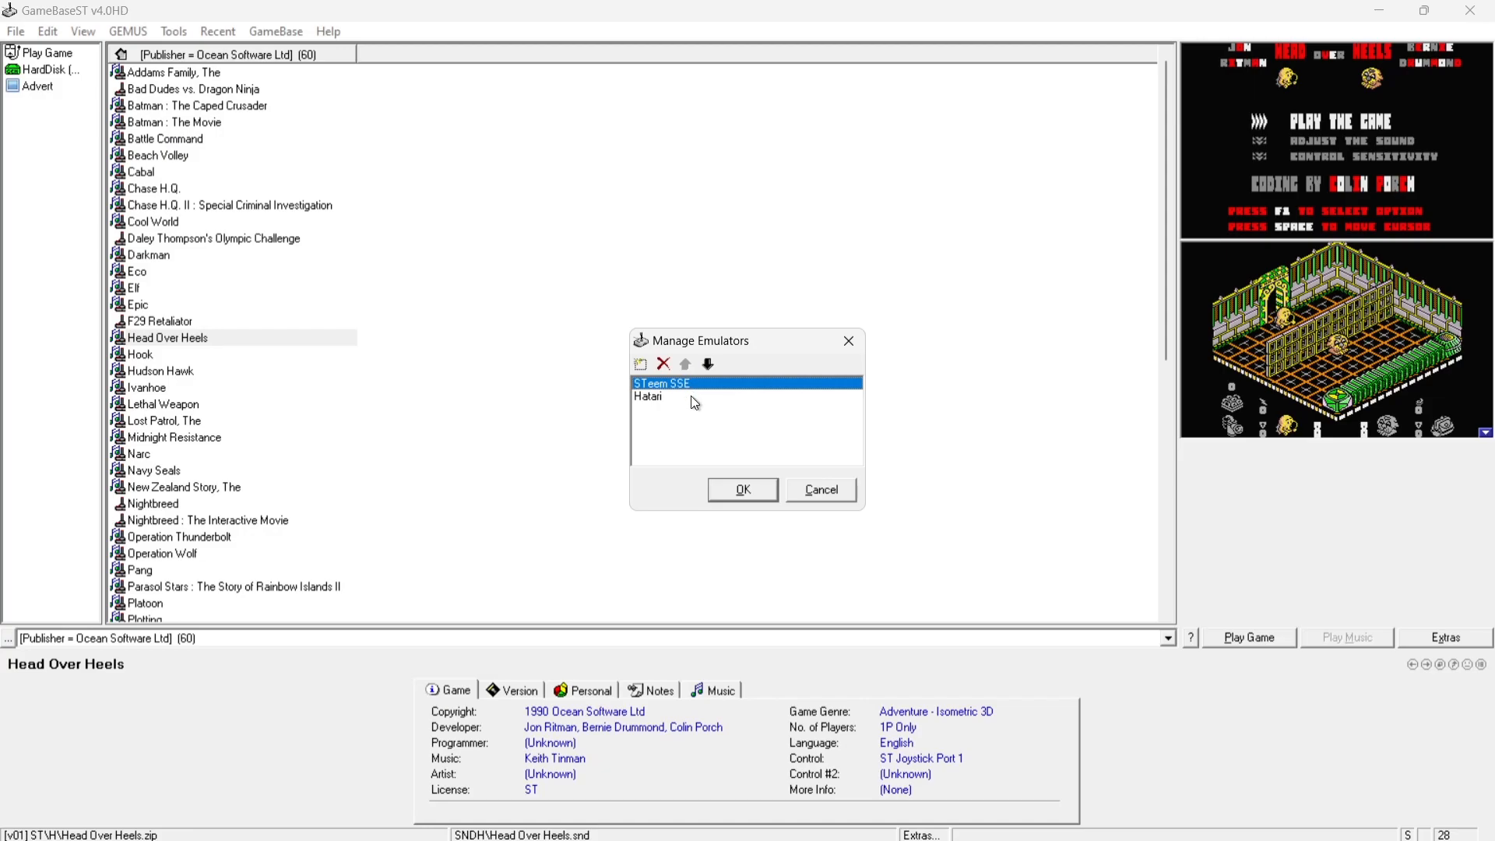
left_click(718, 488)
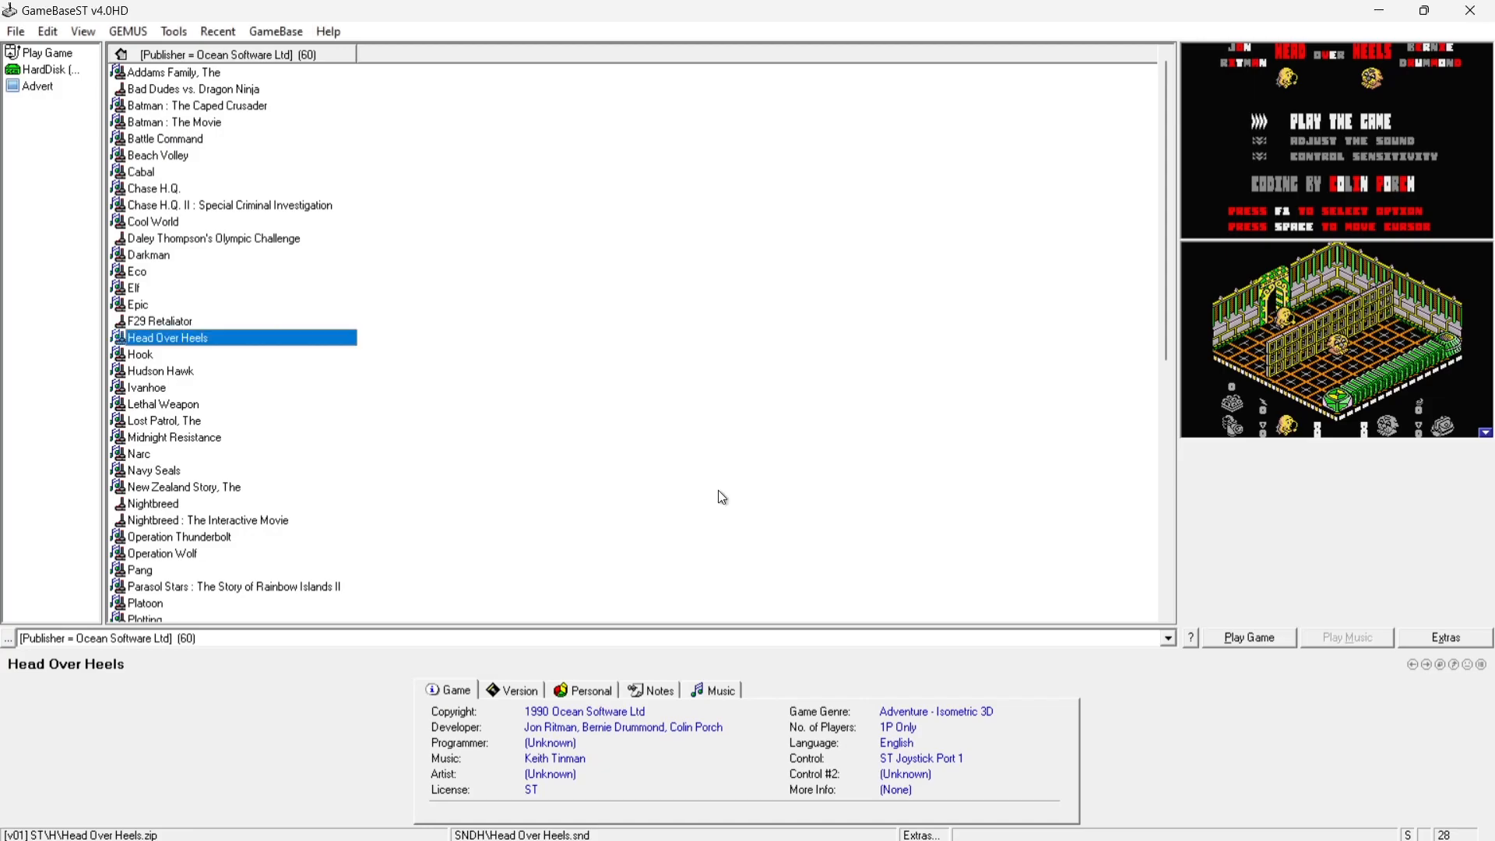
Add steem.ini from the SteemSSE folder to the STeem SSE emulator's script files and save its GEMUS script as Steem
left_click(155, 387)
left_click(128, 33)
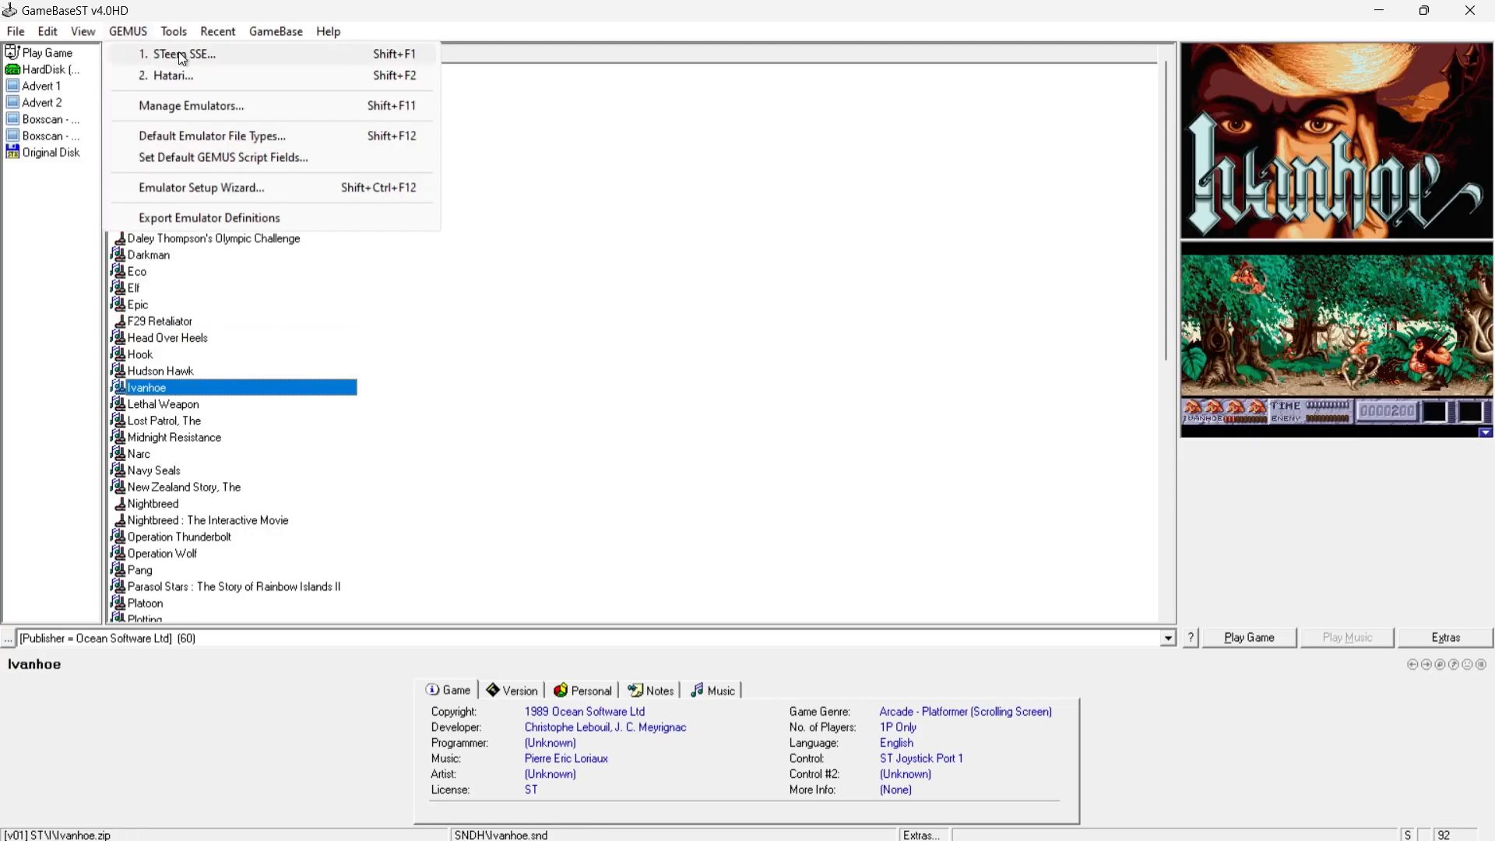
left_click(206, 53)
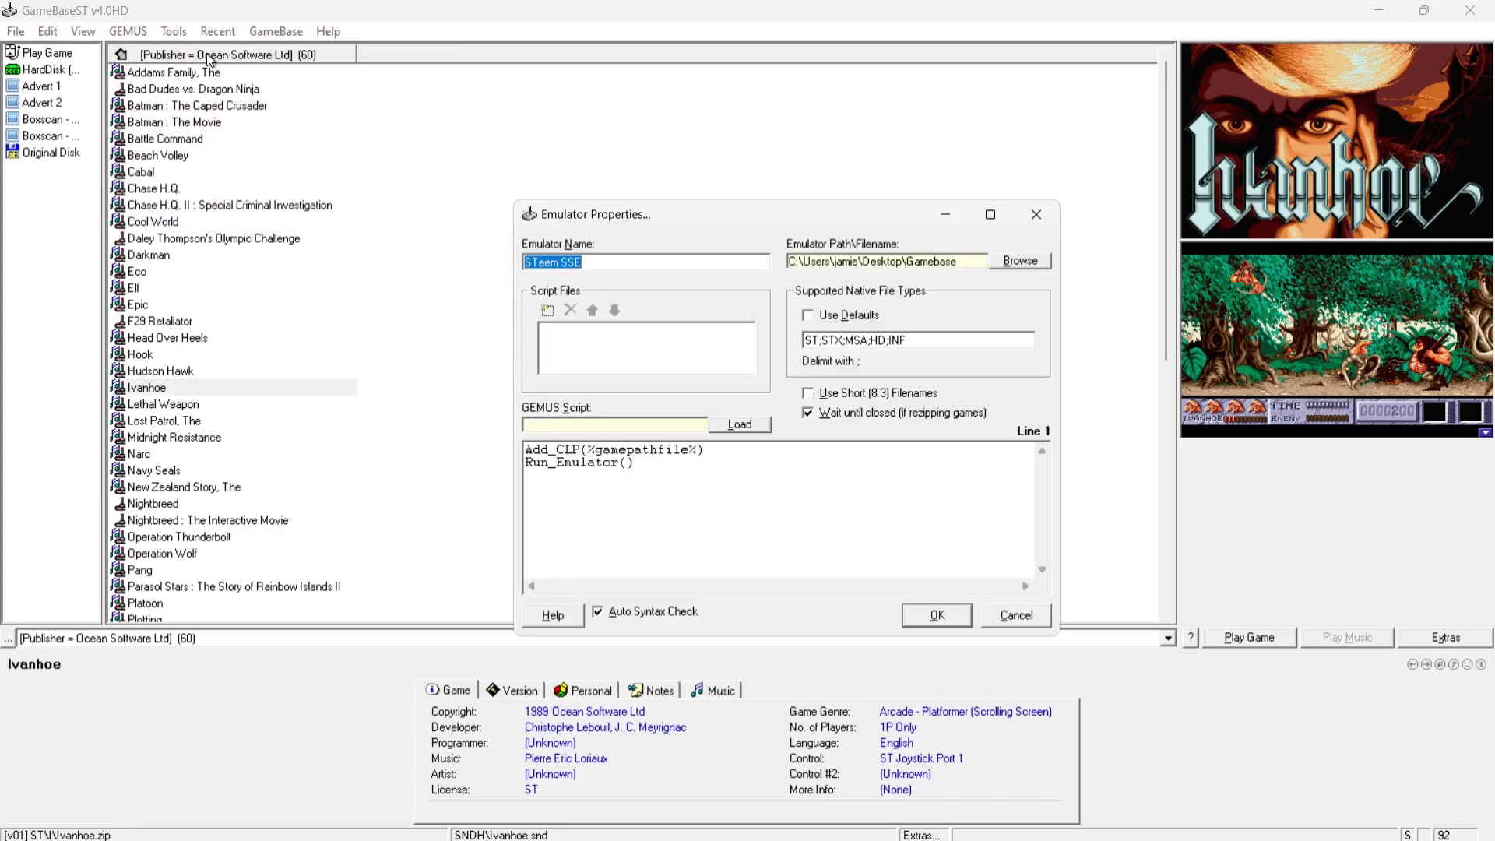
left_click(547, 310)
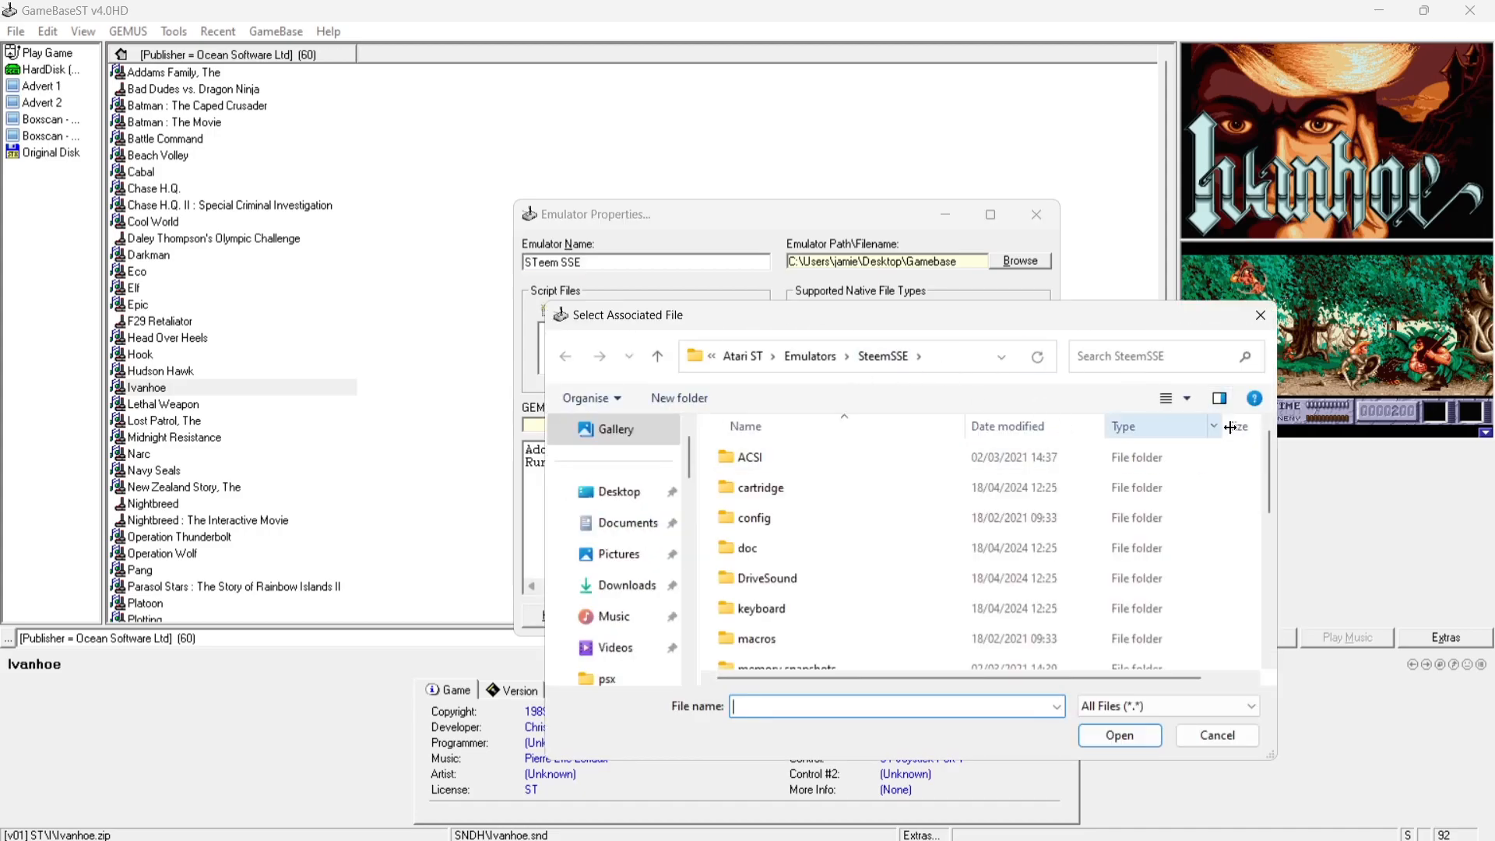
left_click_drag(1267, 456, 1285, 586)
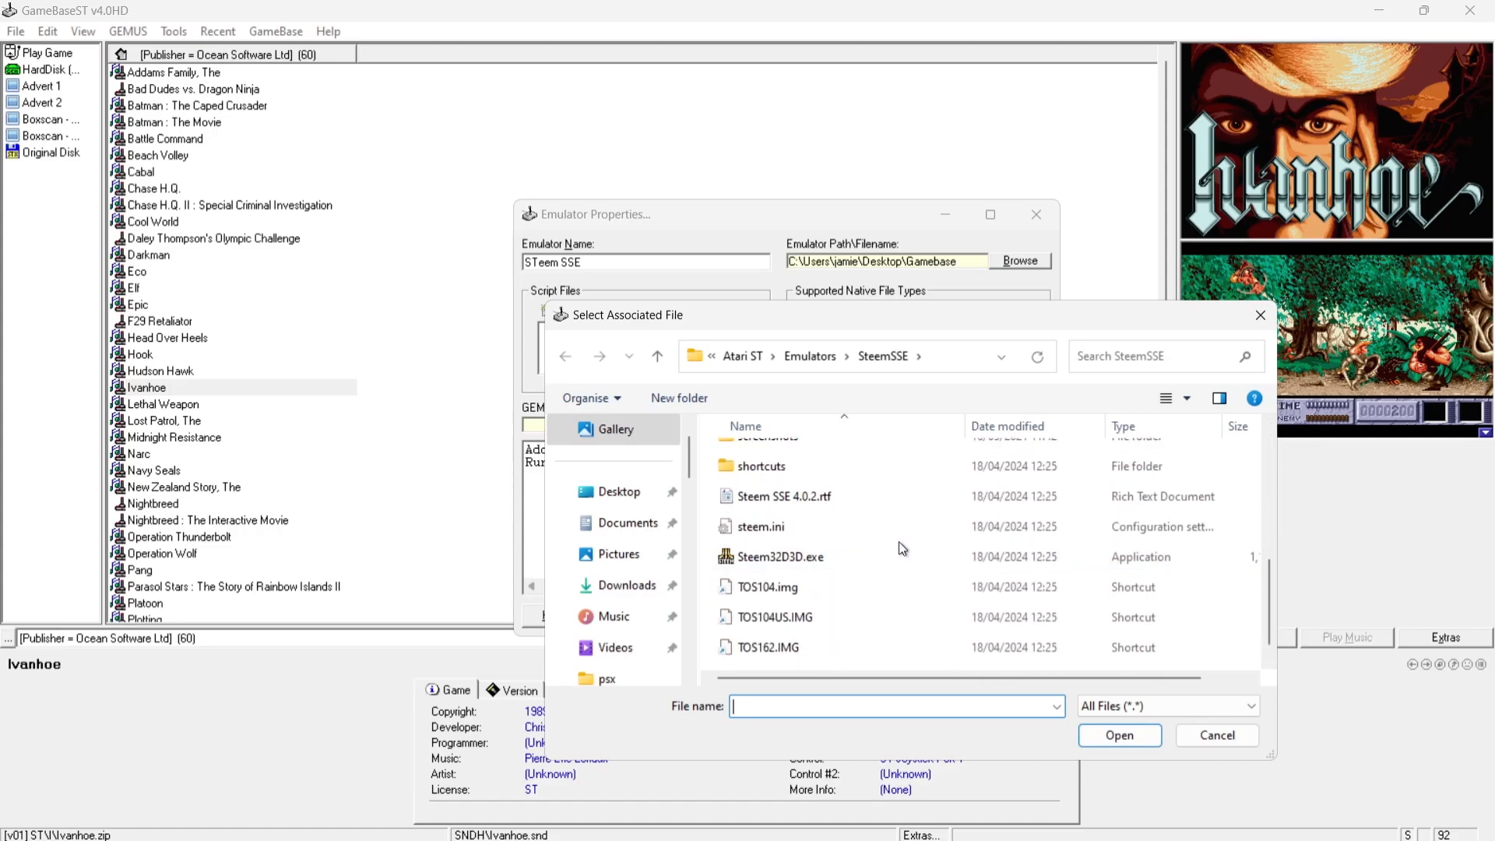
left_click(871, 524)
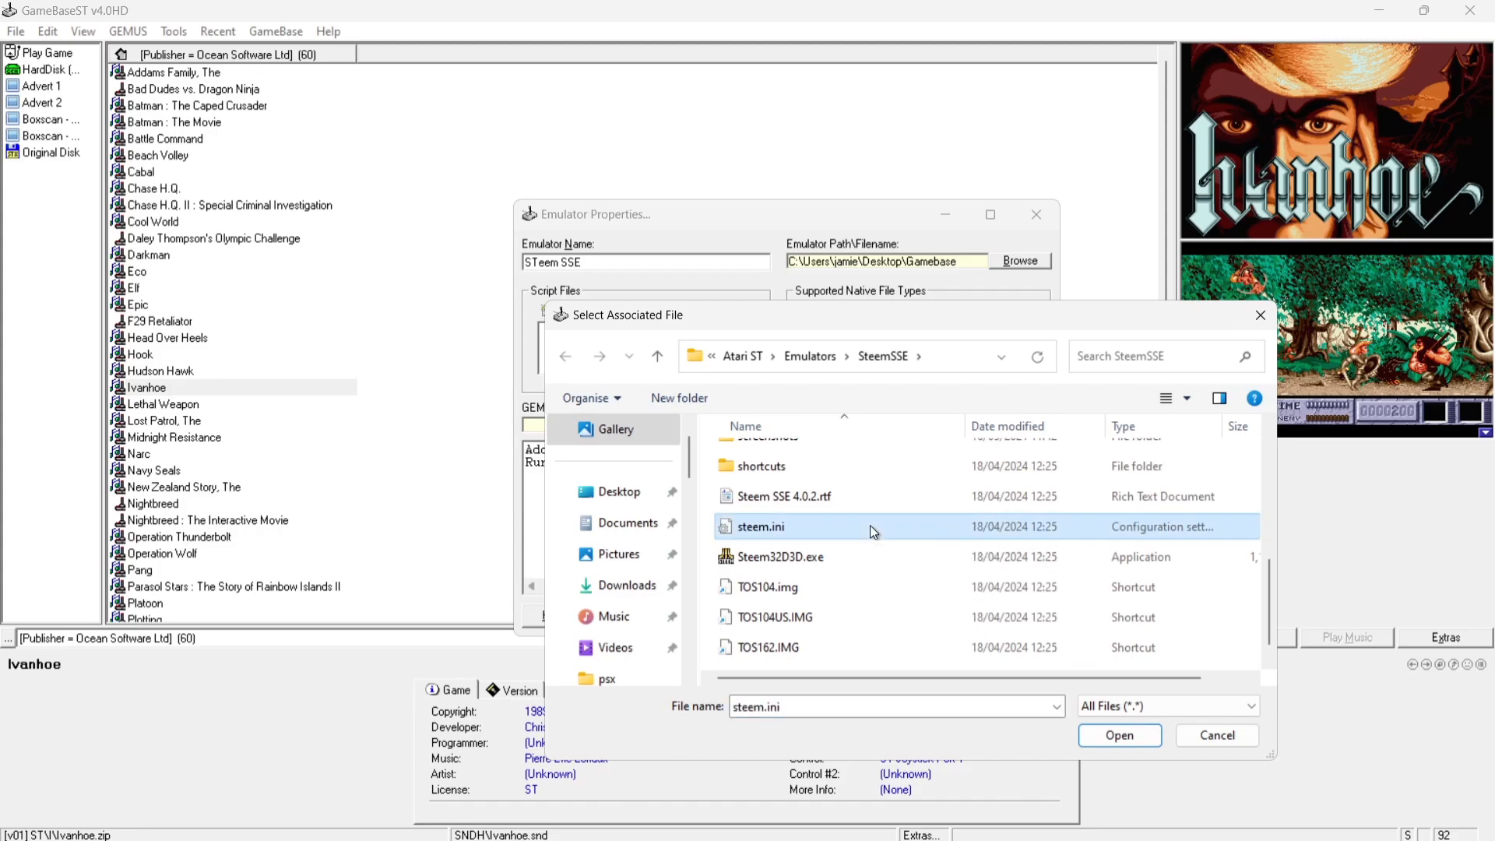
left_click(1112, 744)
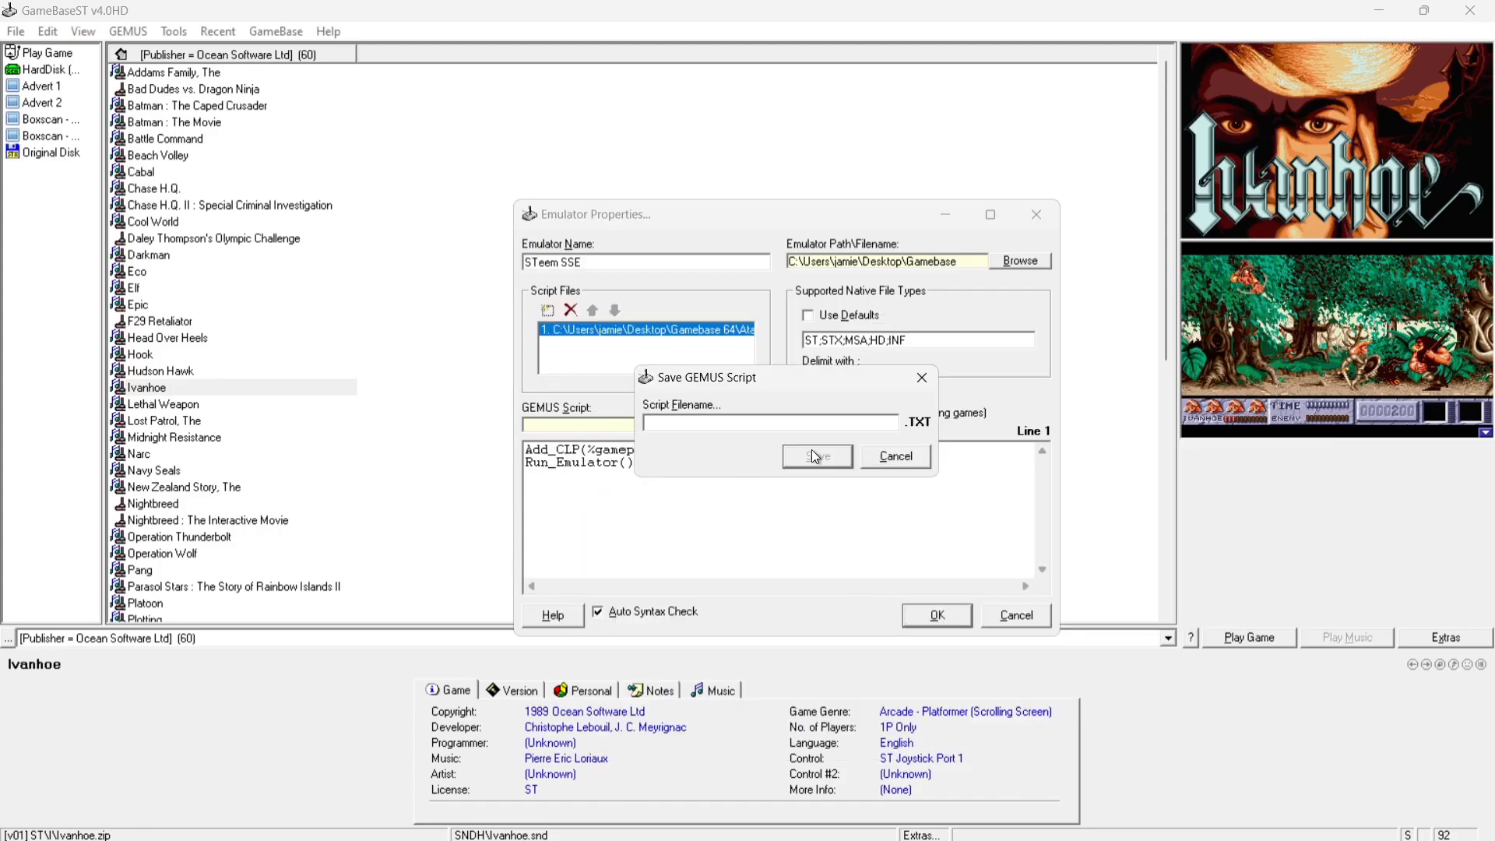
type("Steem")
left_click(833, 463)
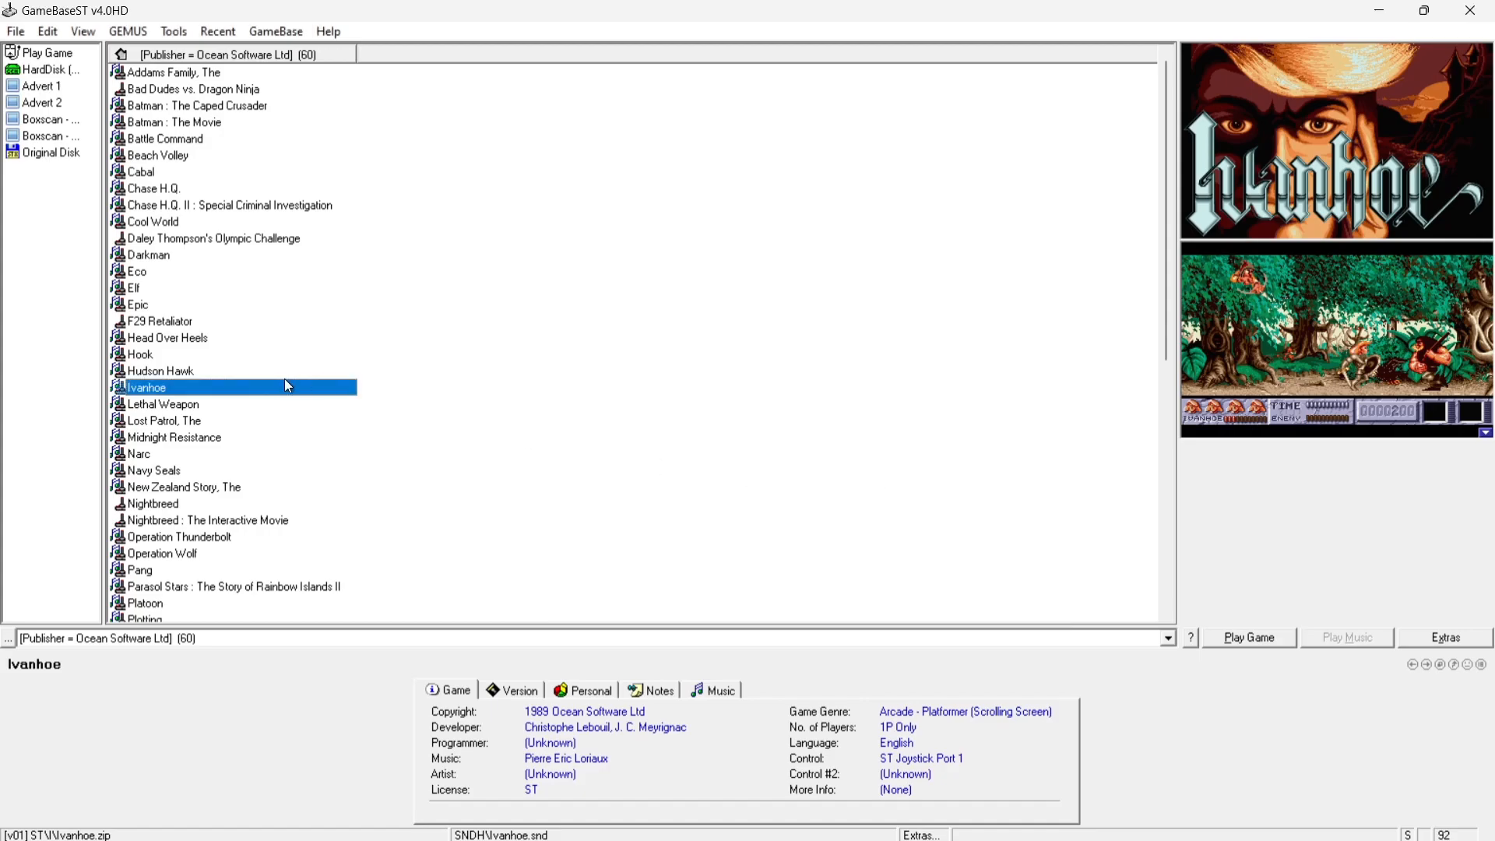
Launch Midnight Resistance in STeem SSE and proceed to the selection of a TOS image
left_click(243, 439)
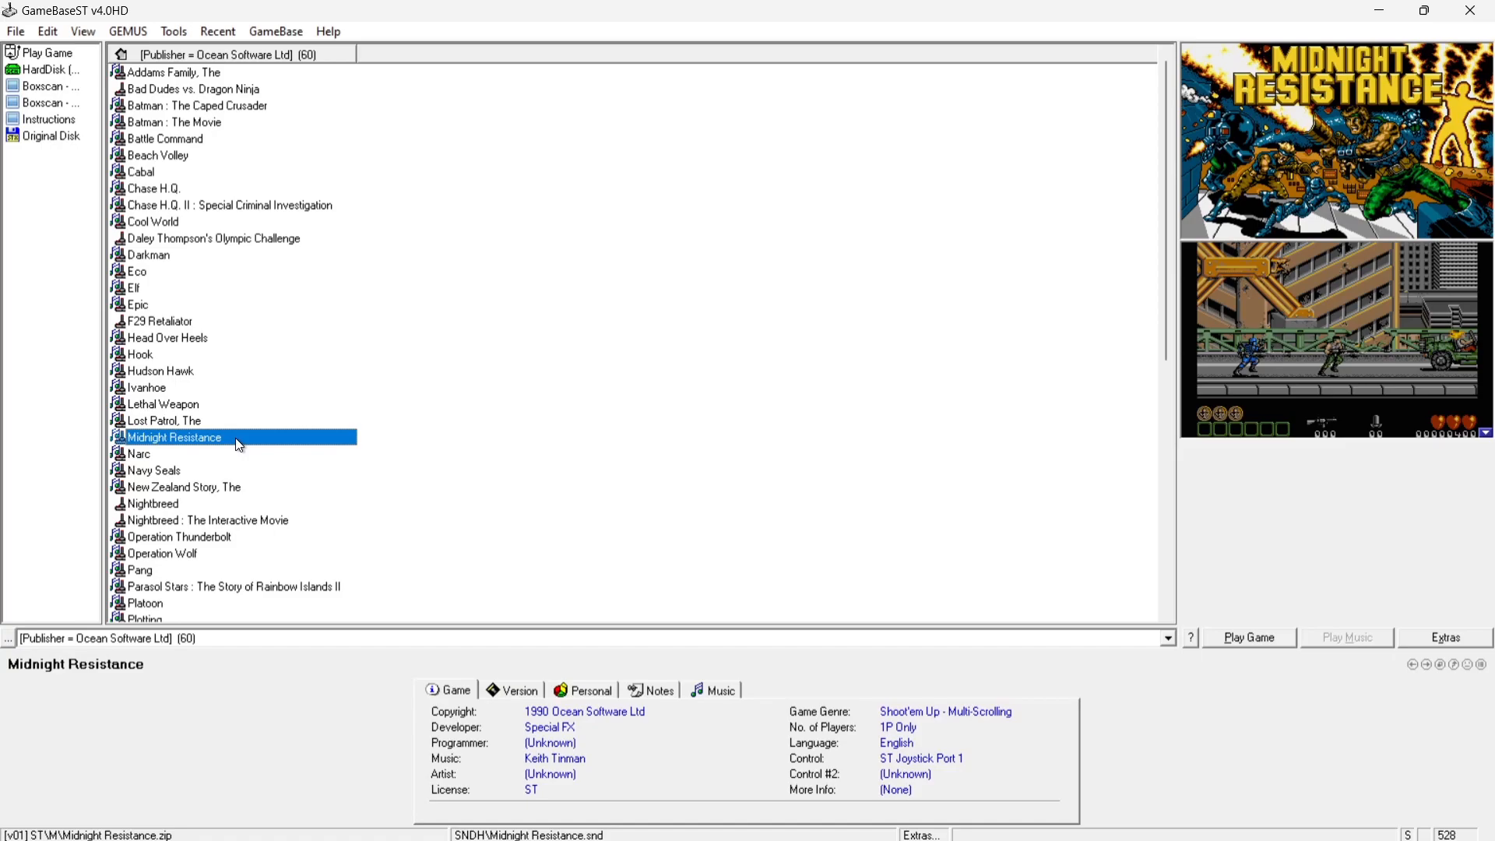
double_click(237, 440)
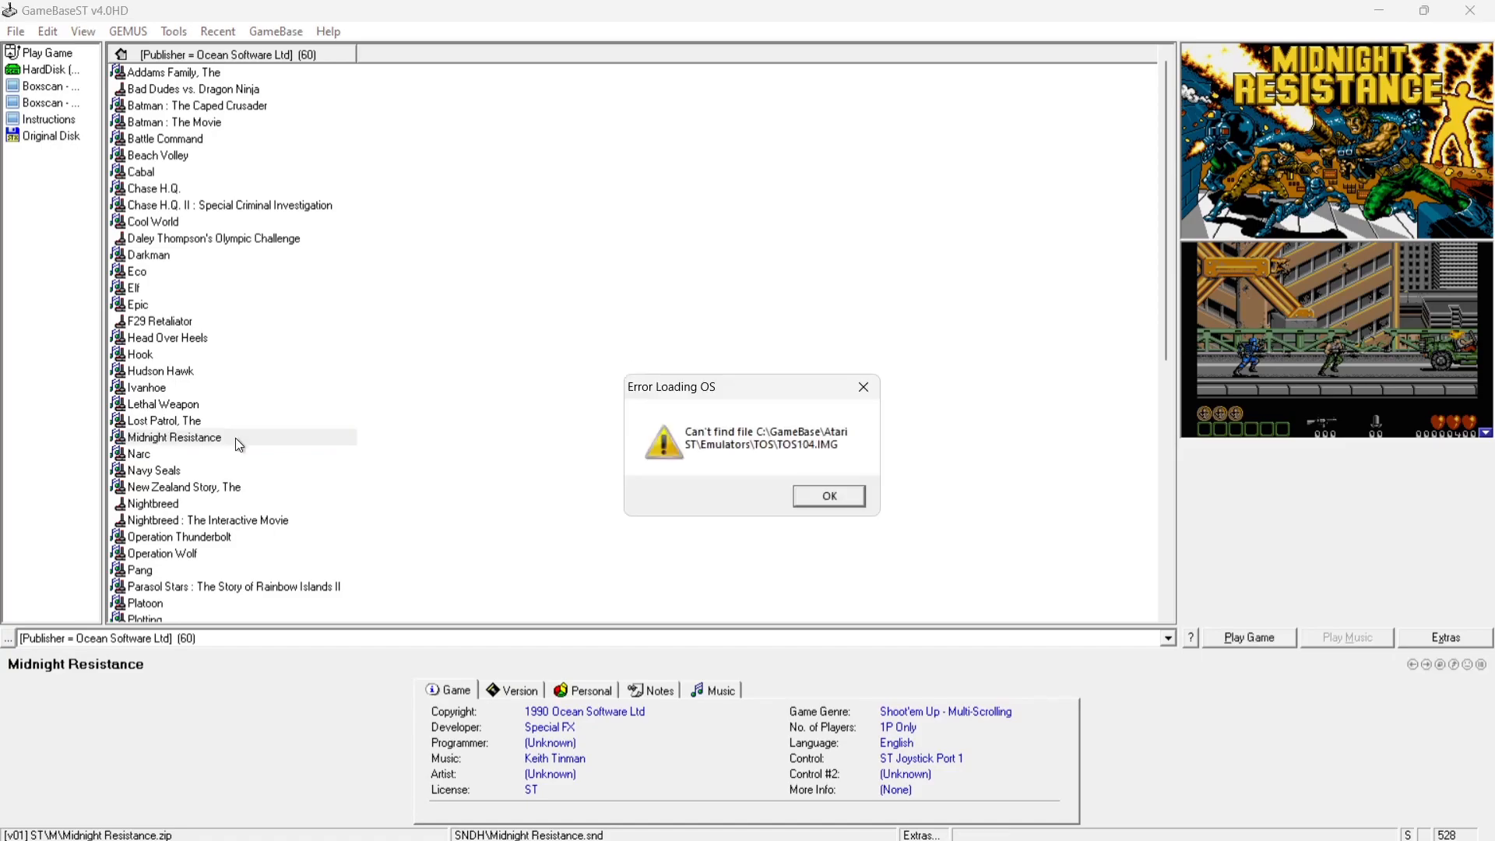
left_click(831, 498)
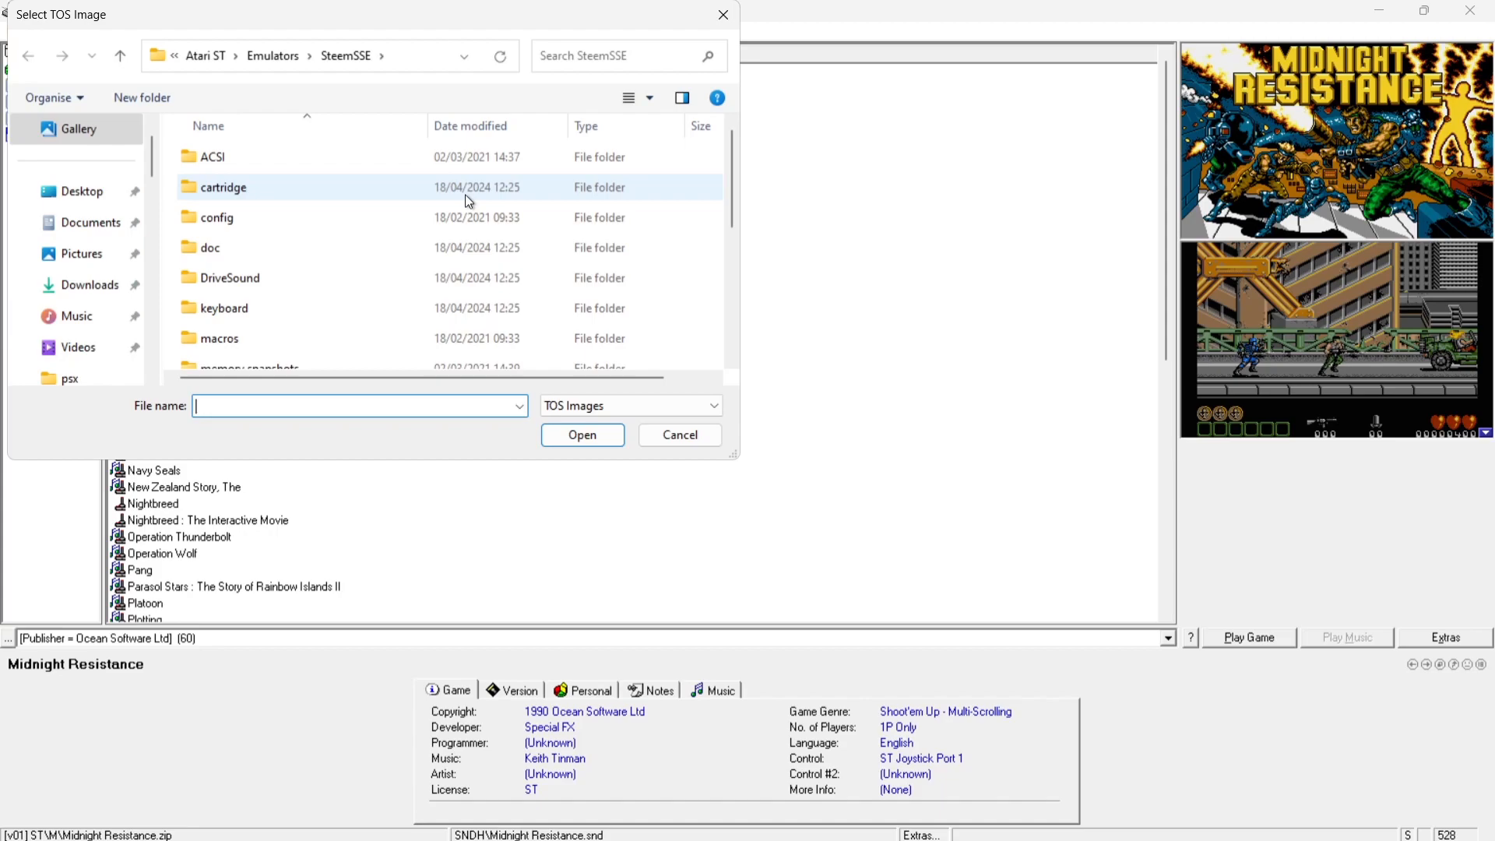
Load TOS104.IMG from the Gamebase 64\Atari ST\Emulators\TOS folder on the Desktop as the TOS image
left_click(80, 191)
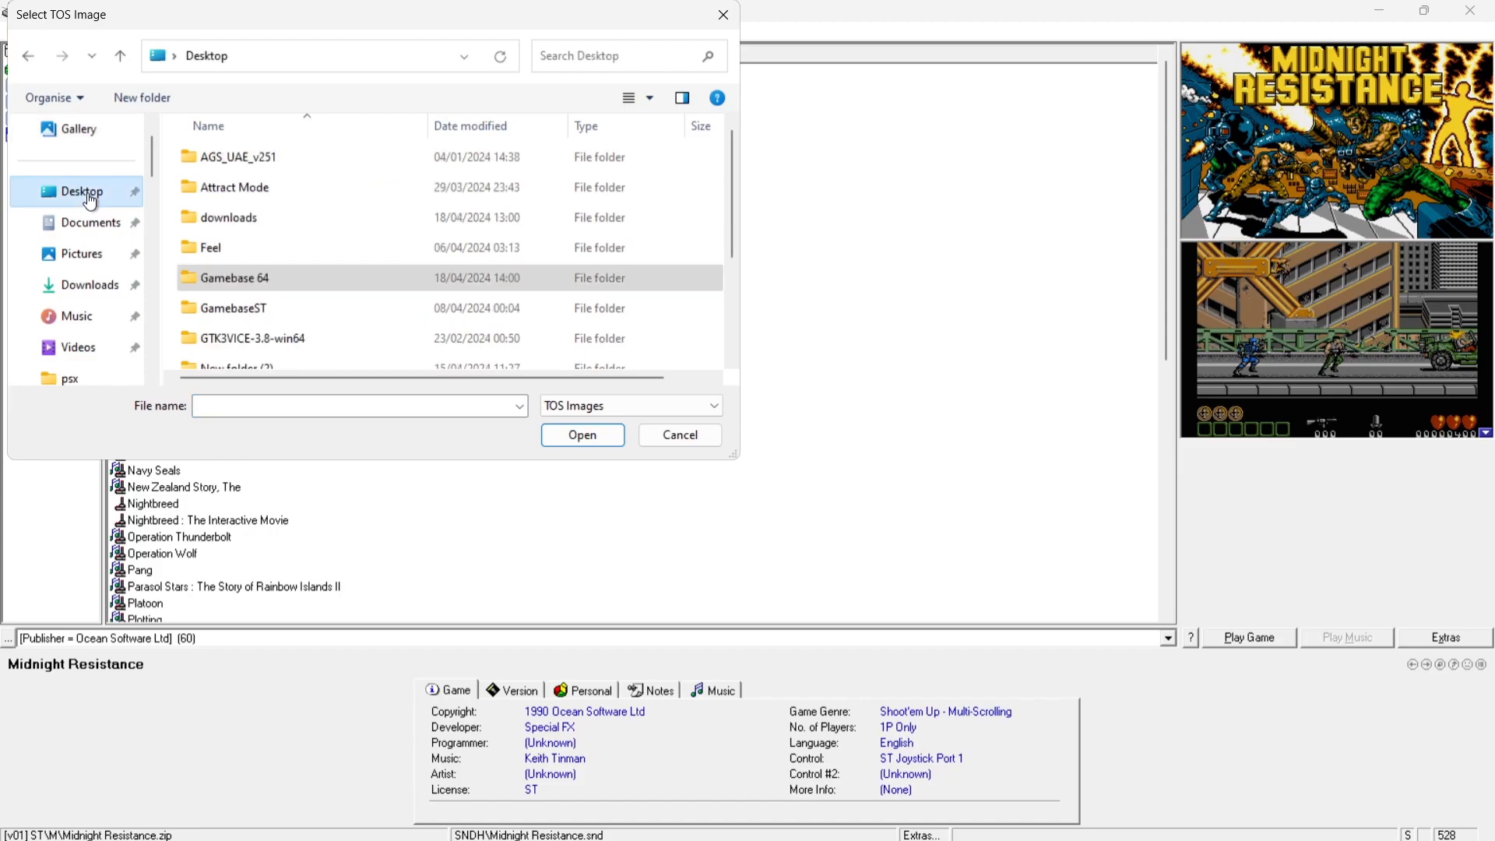
double_click(301, 281)
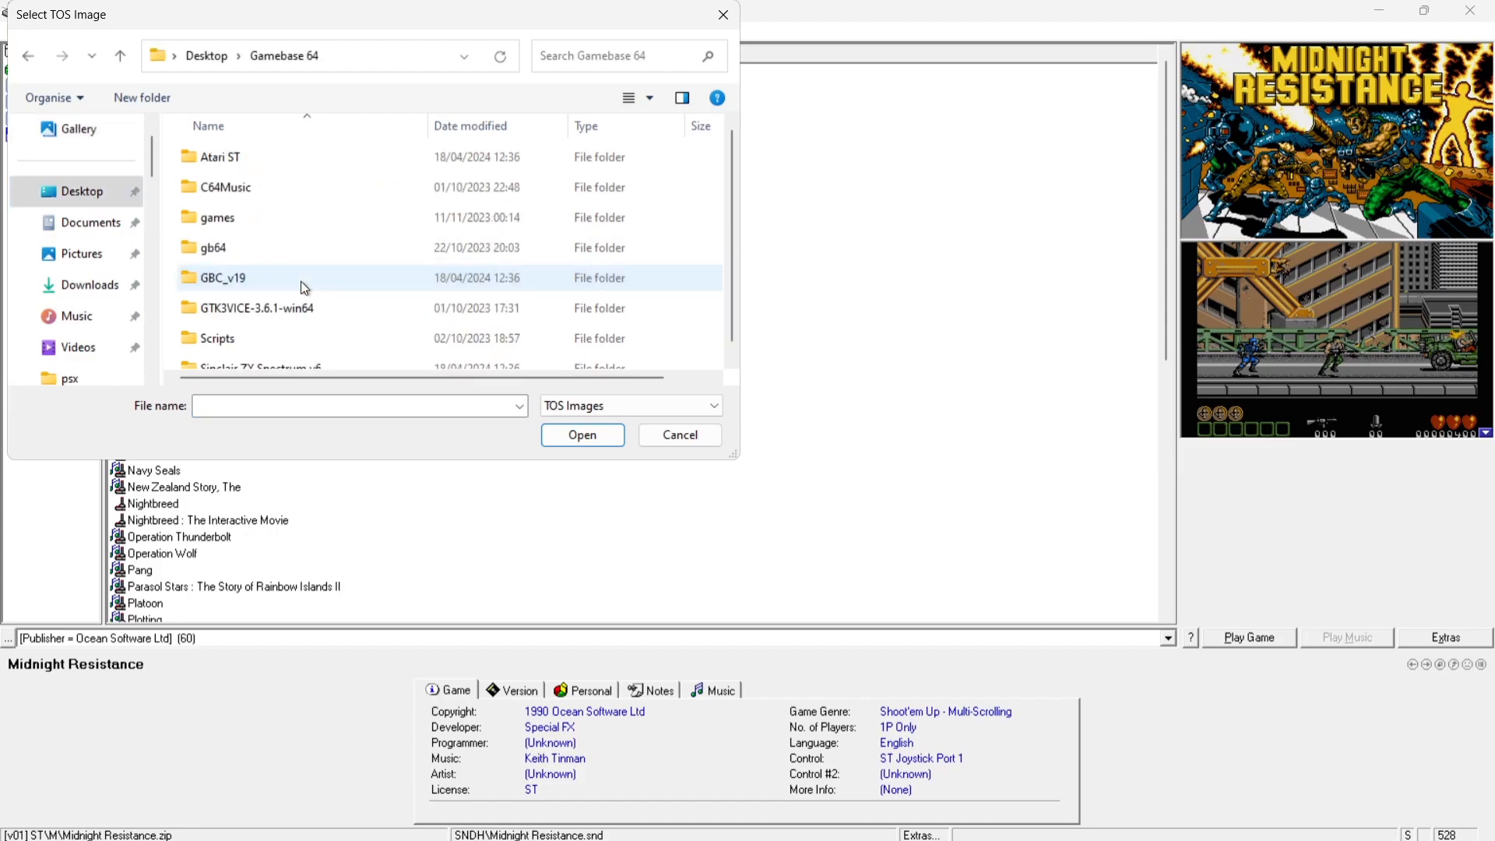
double_click(252, 165)
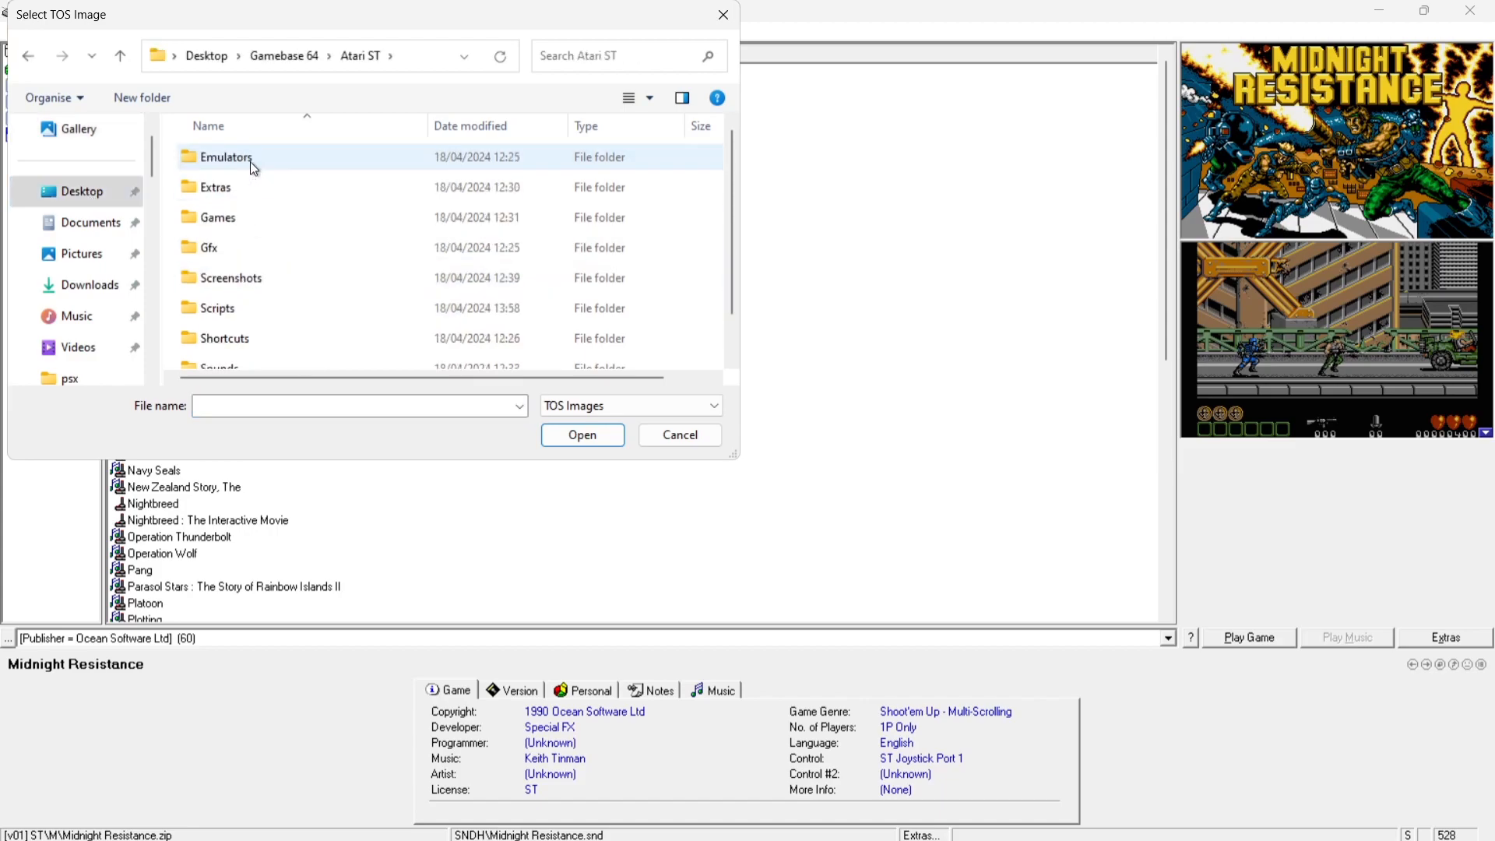
double_click(252, 165)
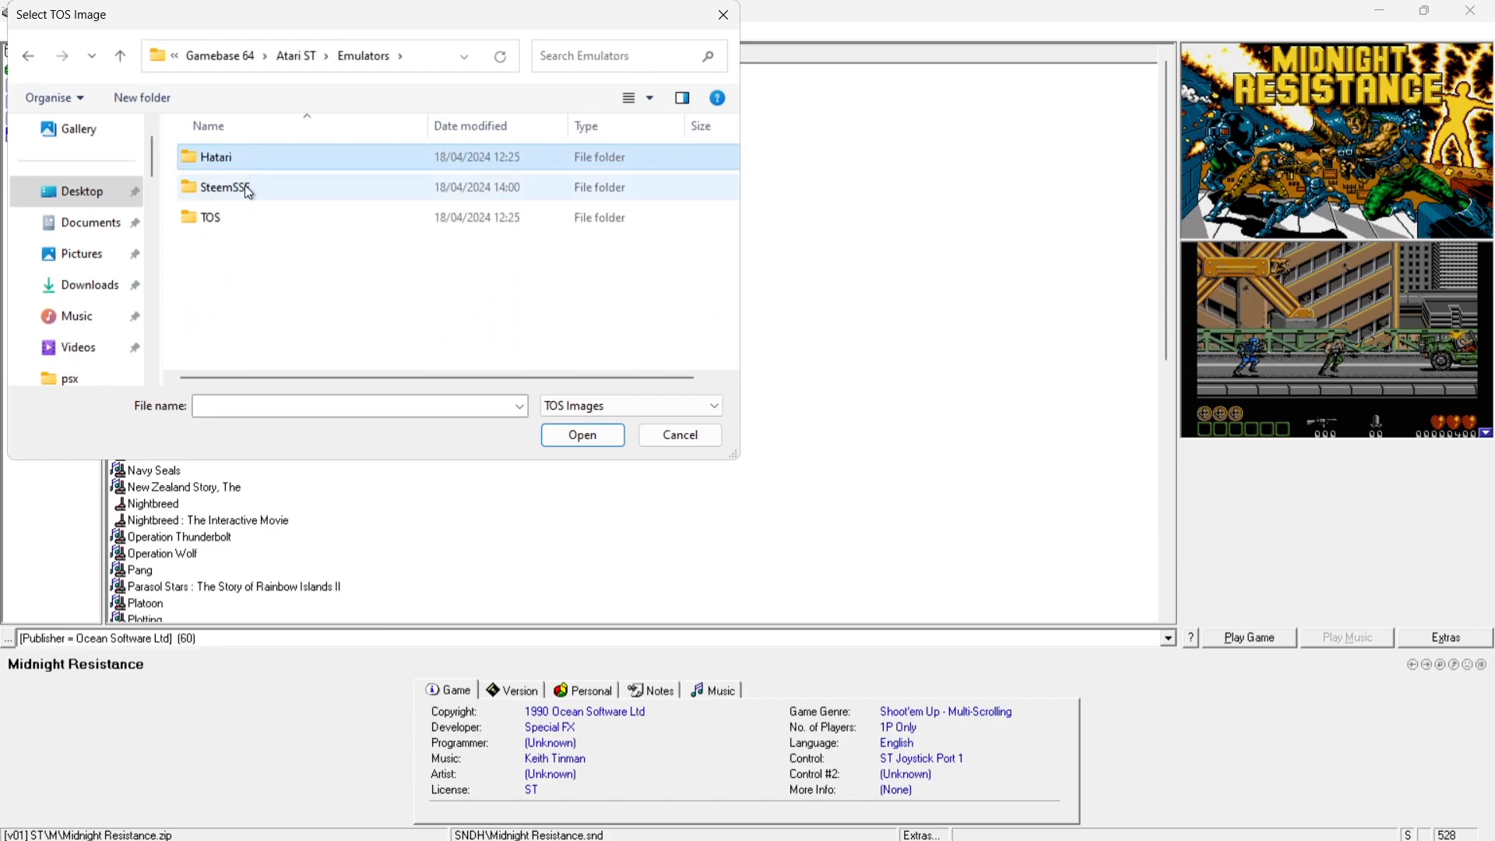
double_click(246, 213)
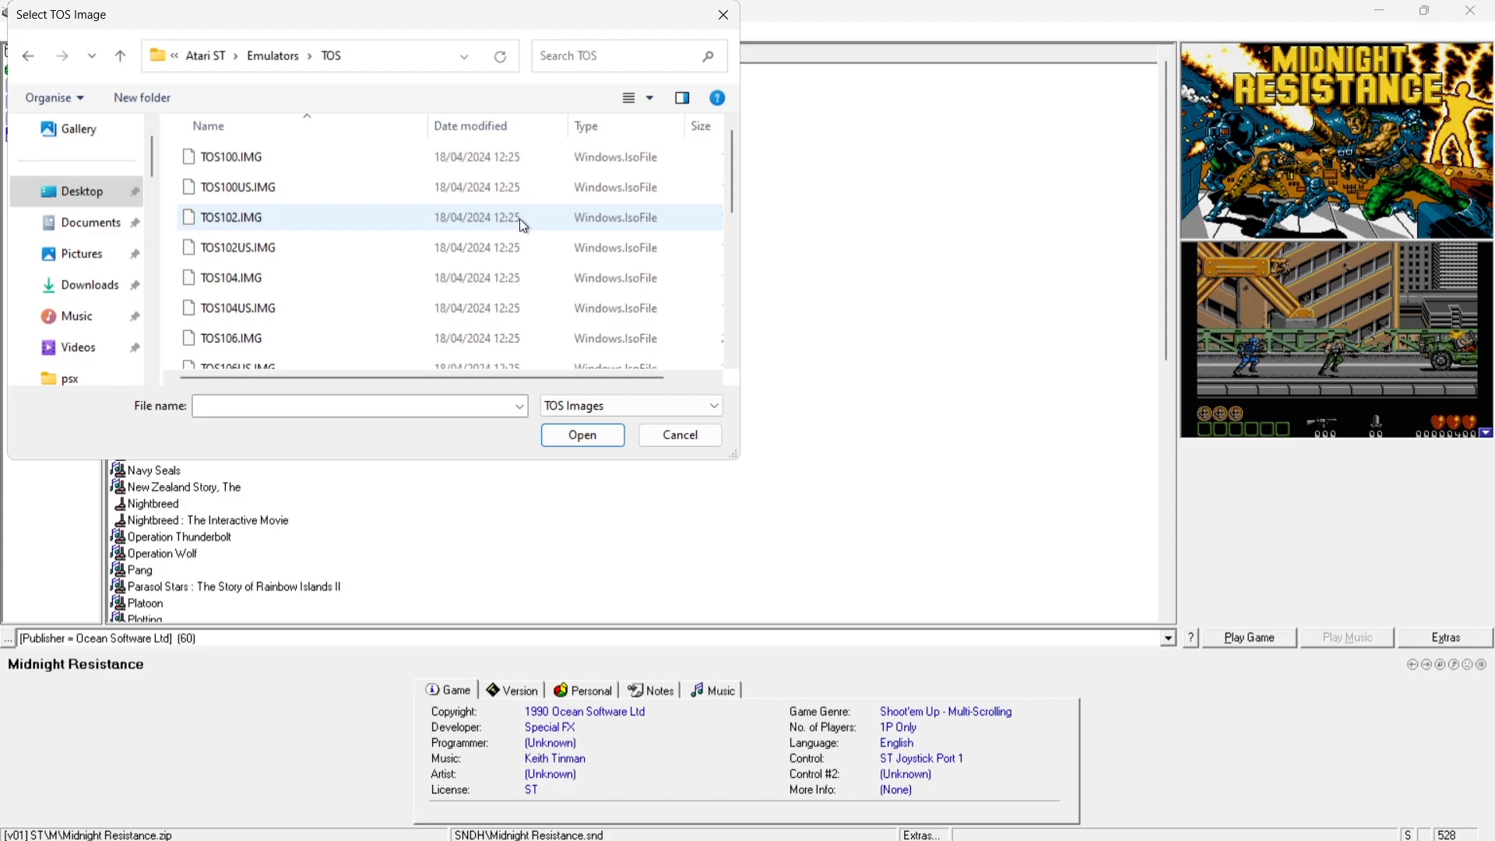
double_click(348, 277)
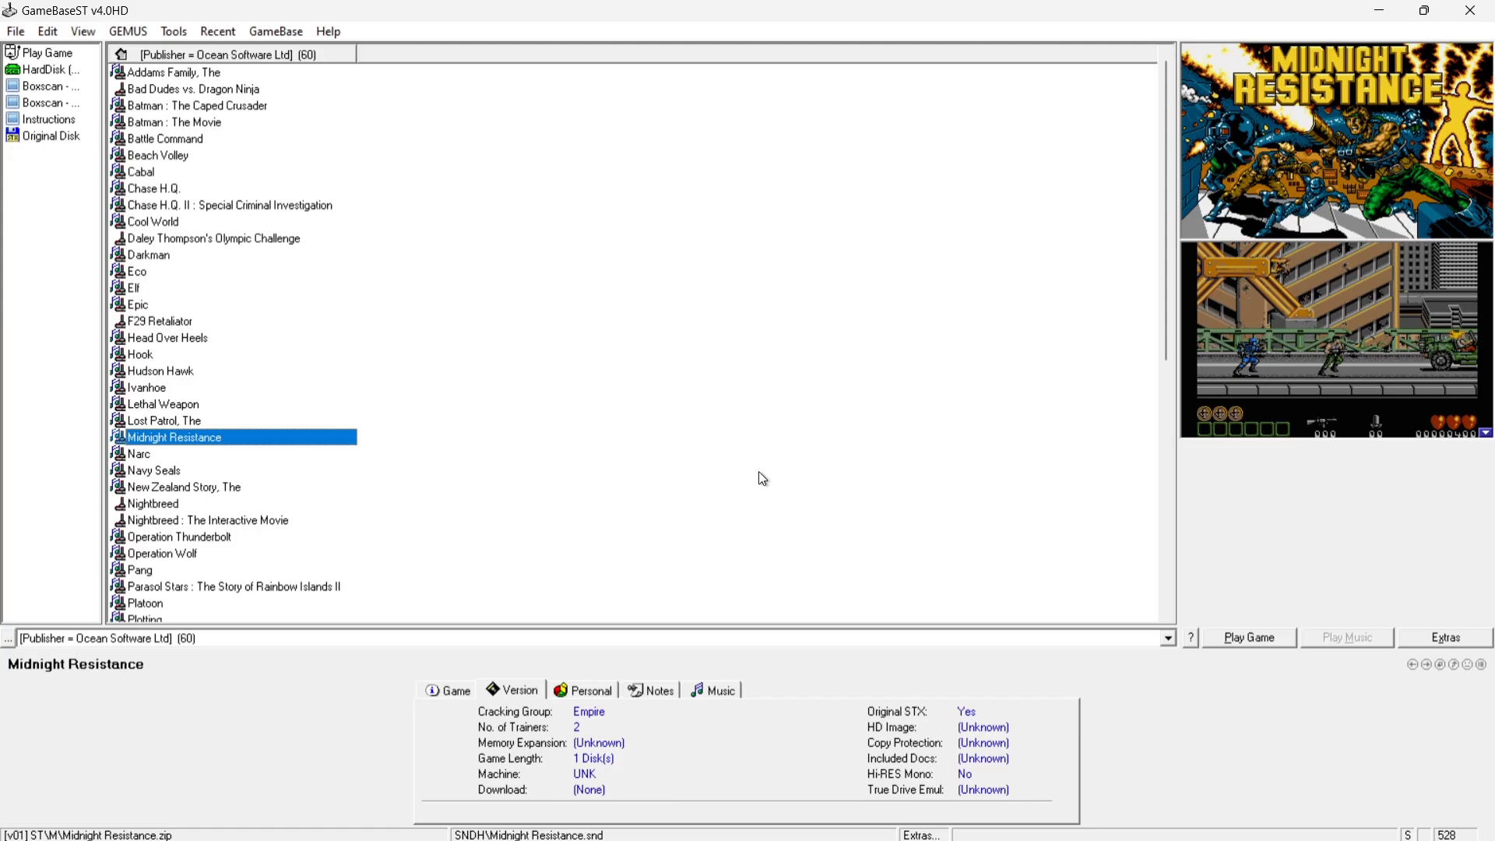
Move Hatari above STeem SSE in the emulator order and save the change
left_click(129, 31)
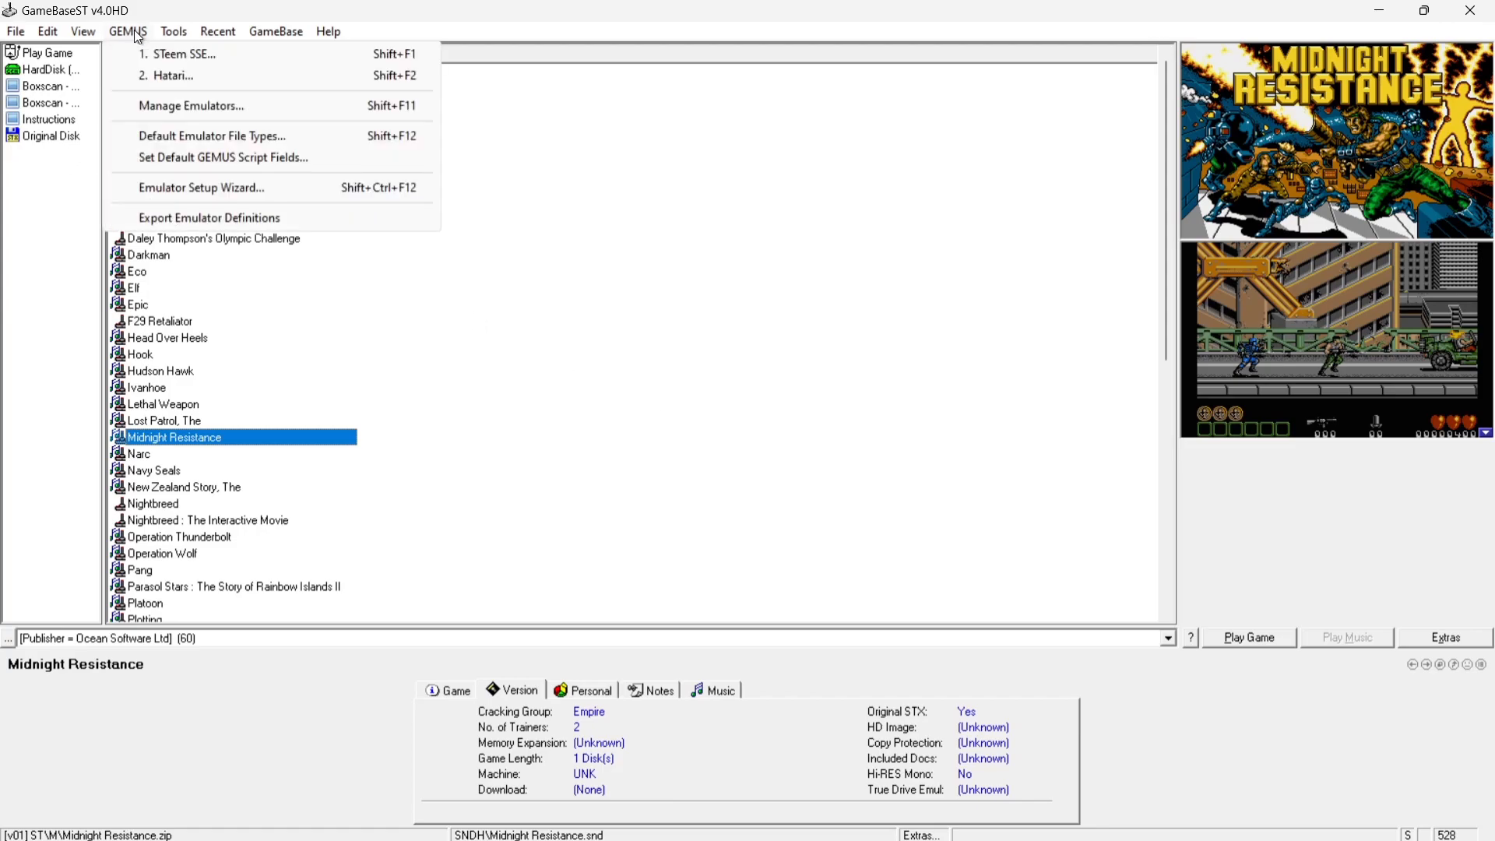
left_click(187, 112)
left_click(663, 400)
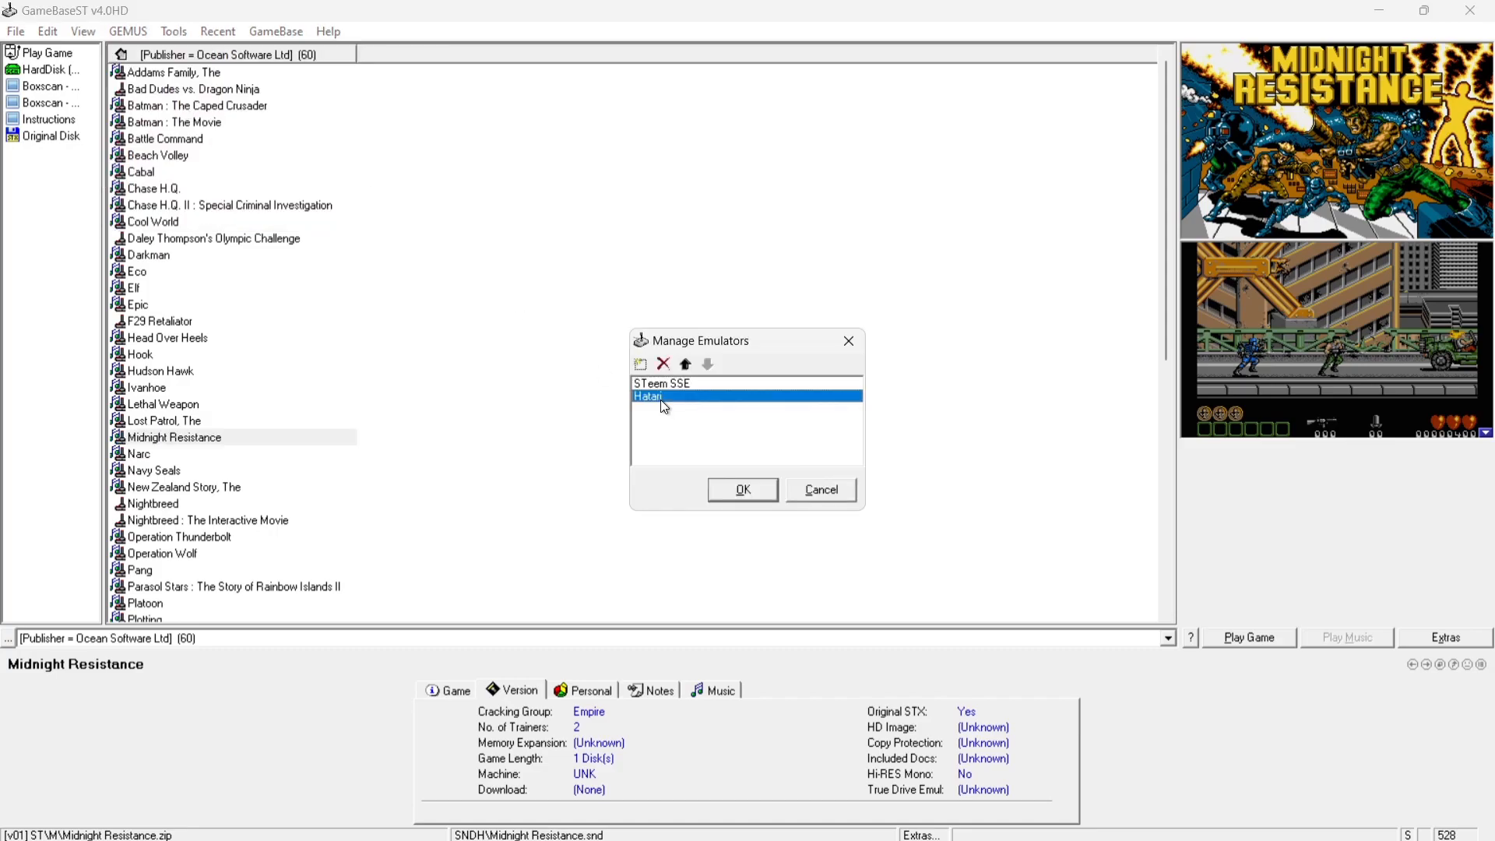
left_click(688, 365)
left_click(744, 489)
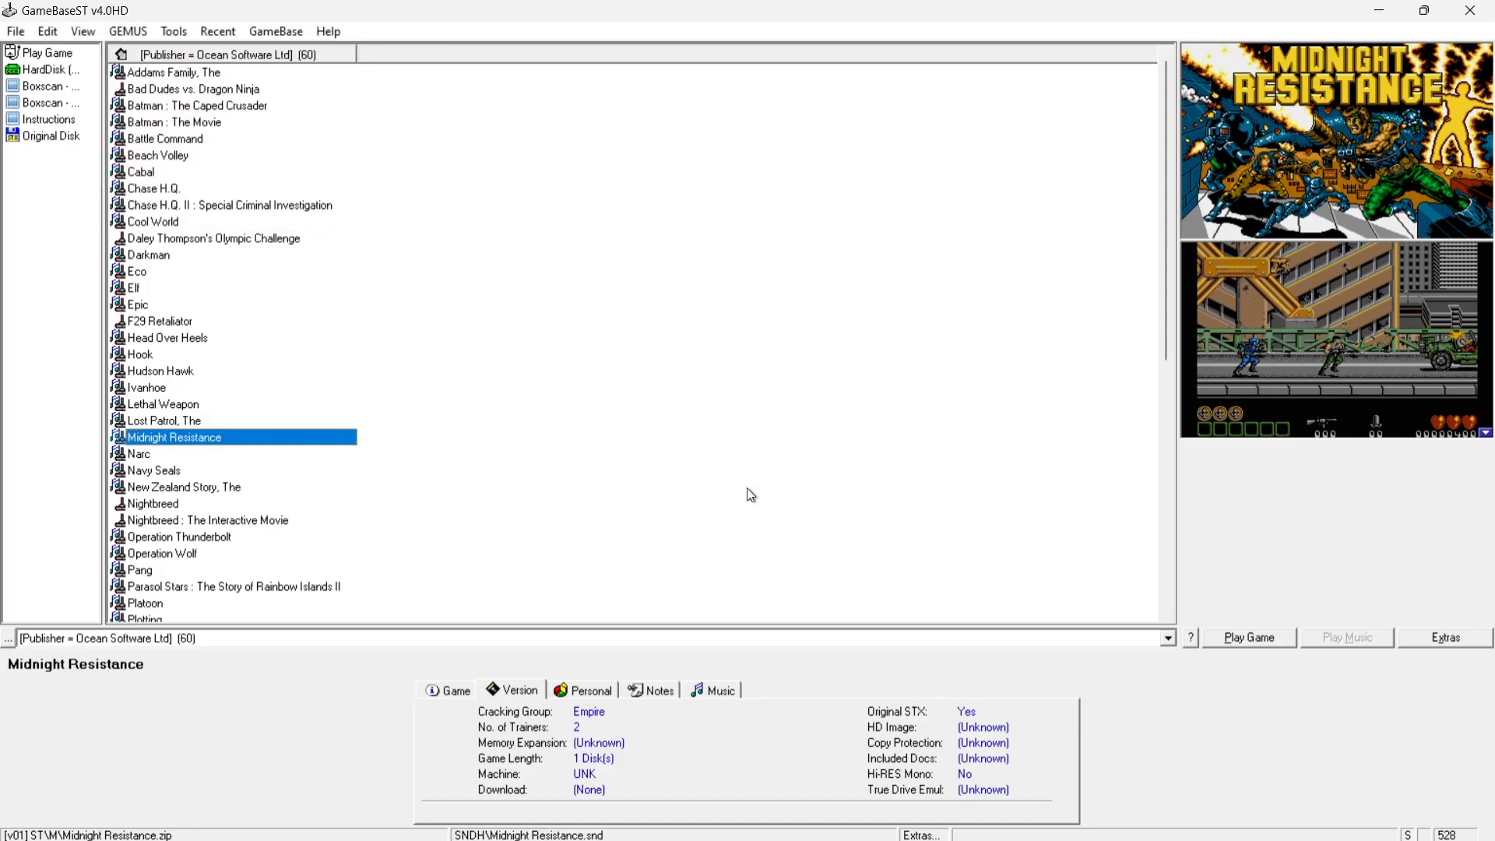
Launch Midnight Resistance in Hatari and enable fullscreen in the Hatari screen options
double_click(195, 438)
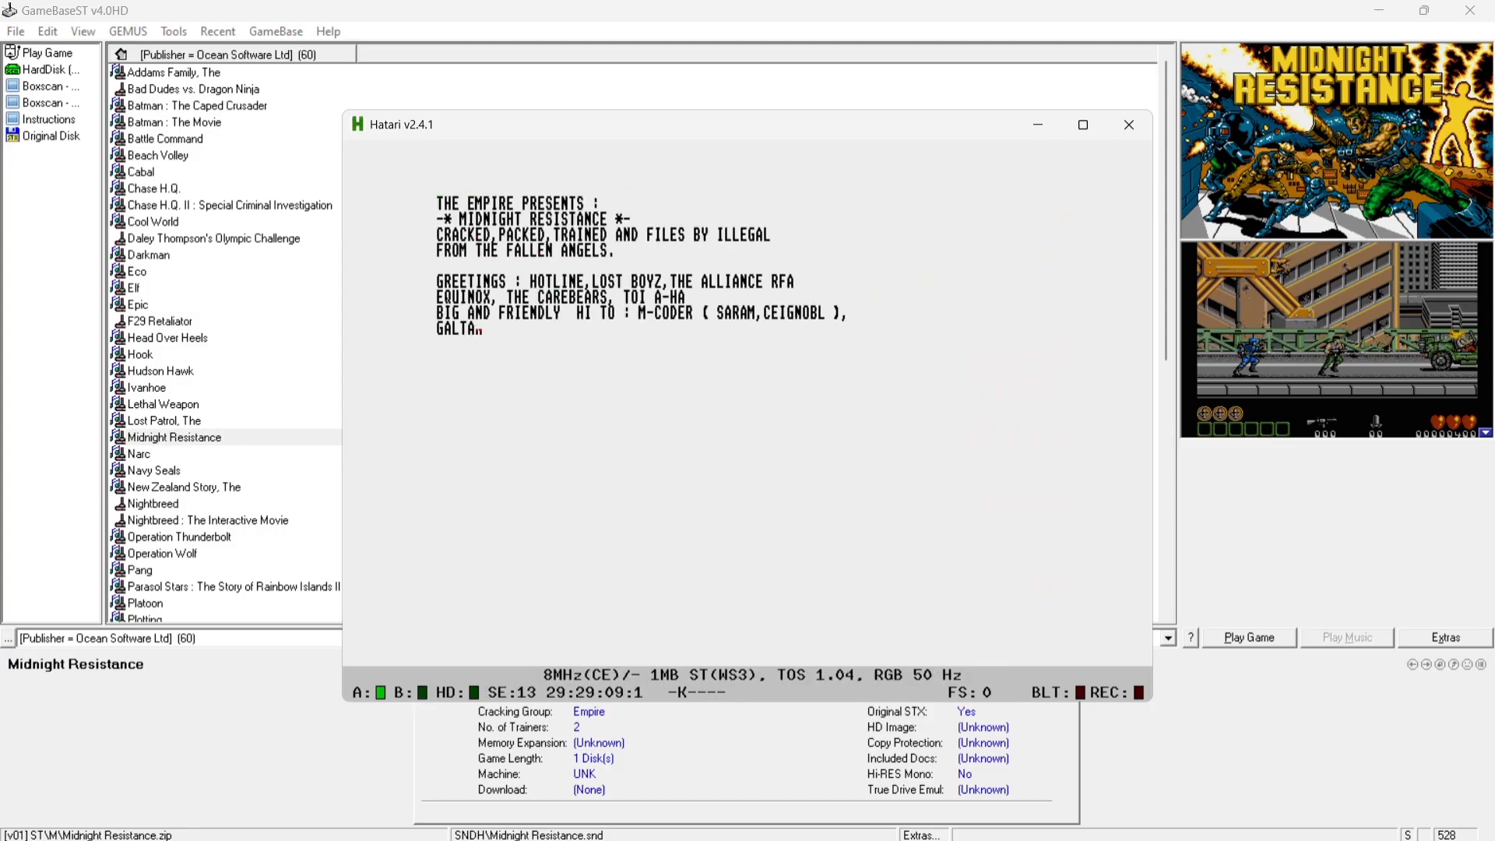
key("F12")
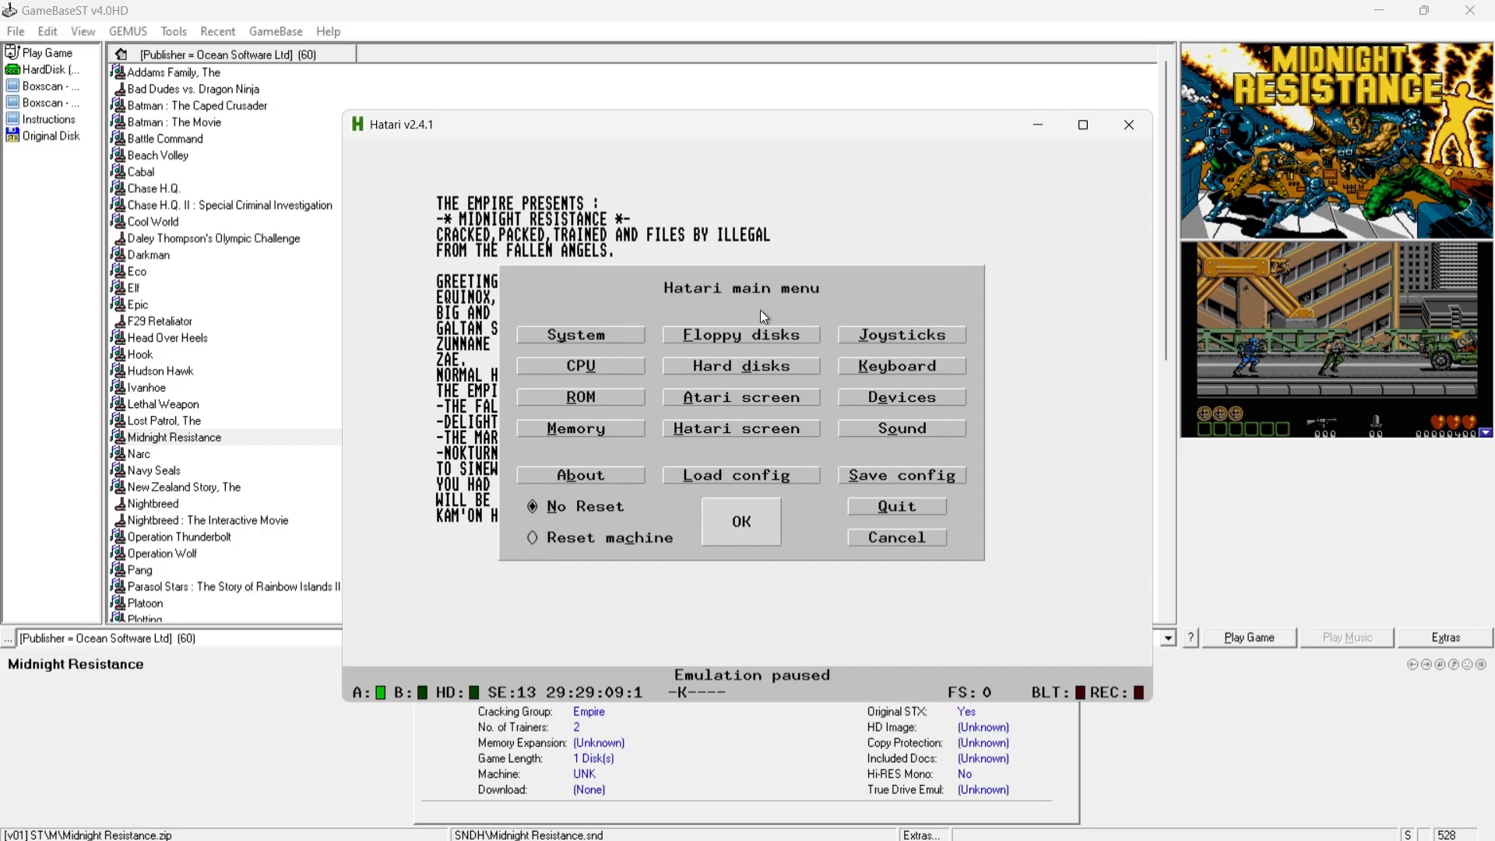
left_click(776, 434)
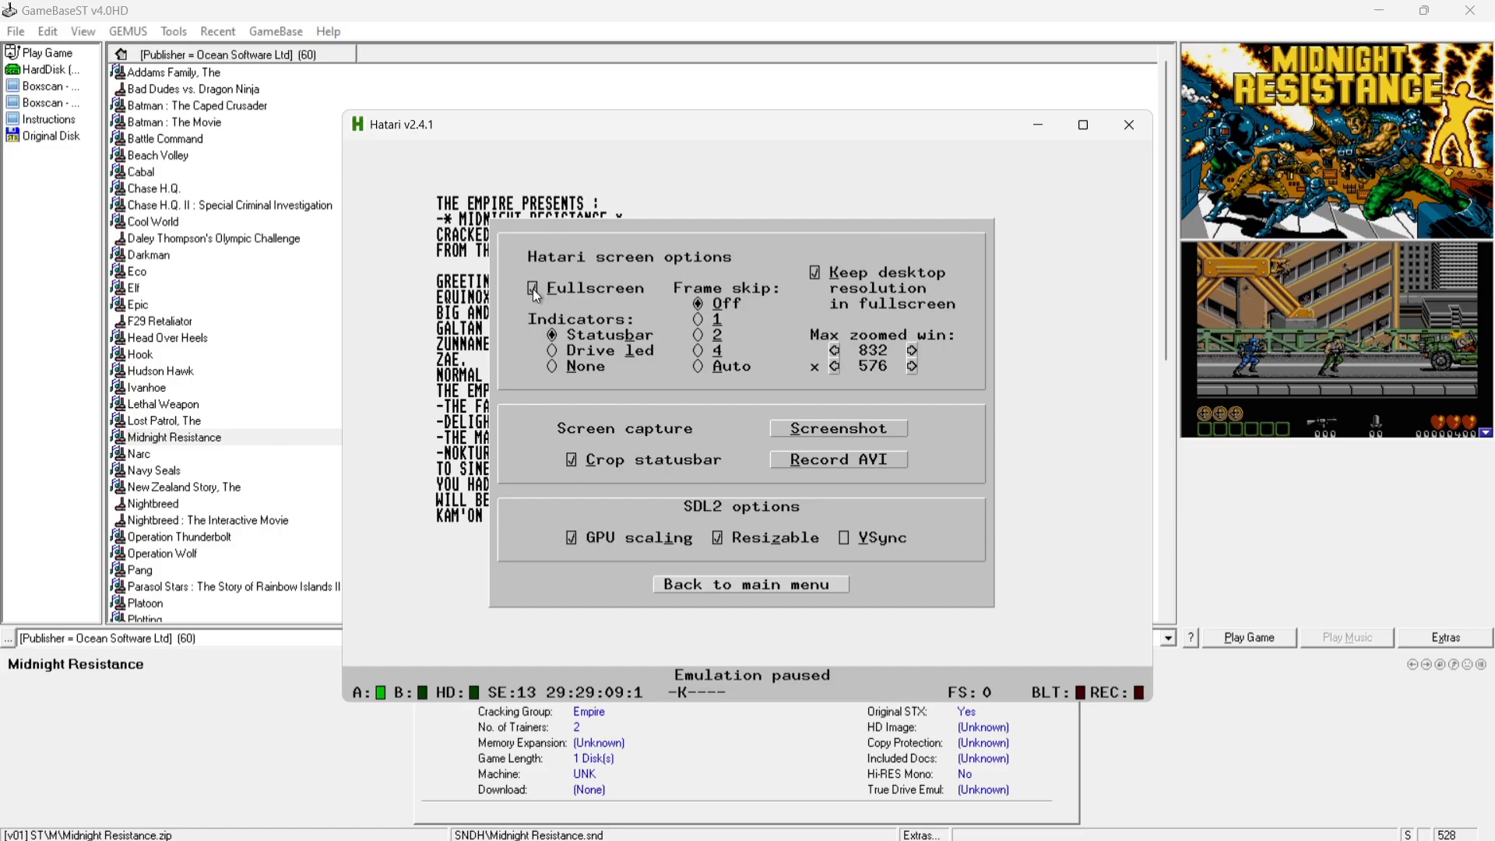
left_click(719, 586)
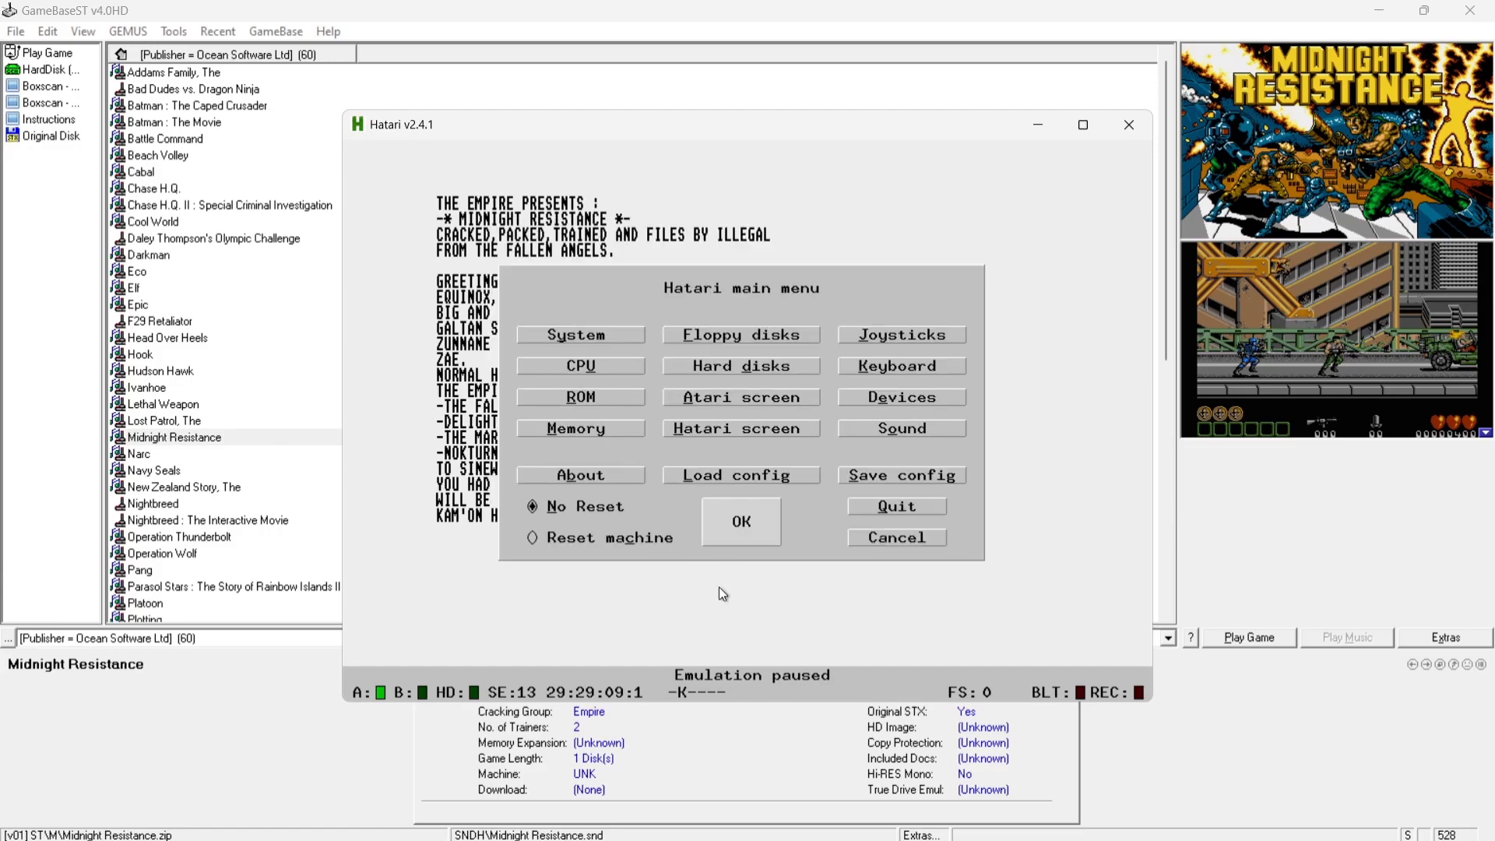
Save the Hatari configuration as gbhatari.cfg in the Atari ST scripts folder and resume the emulation
left_click(880, 477)
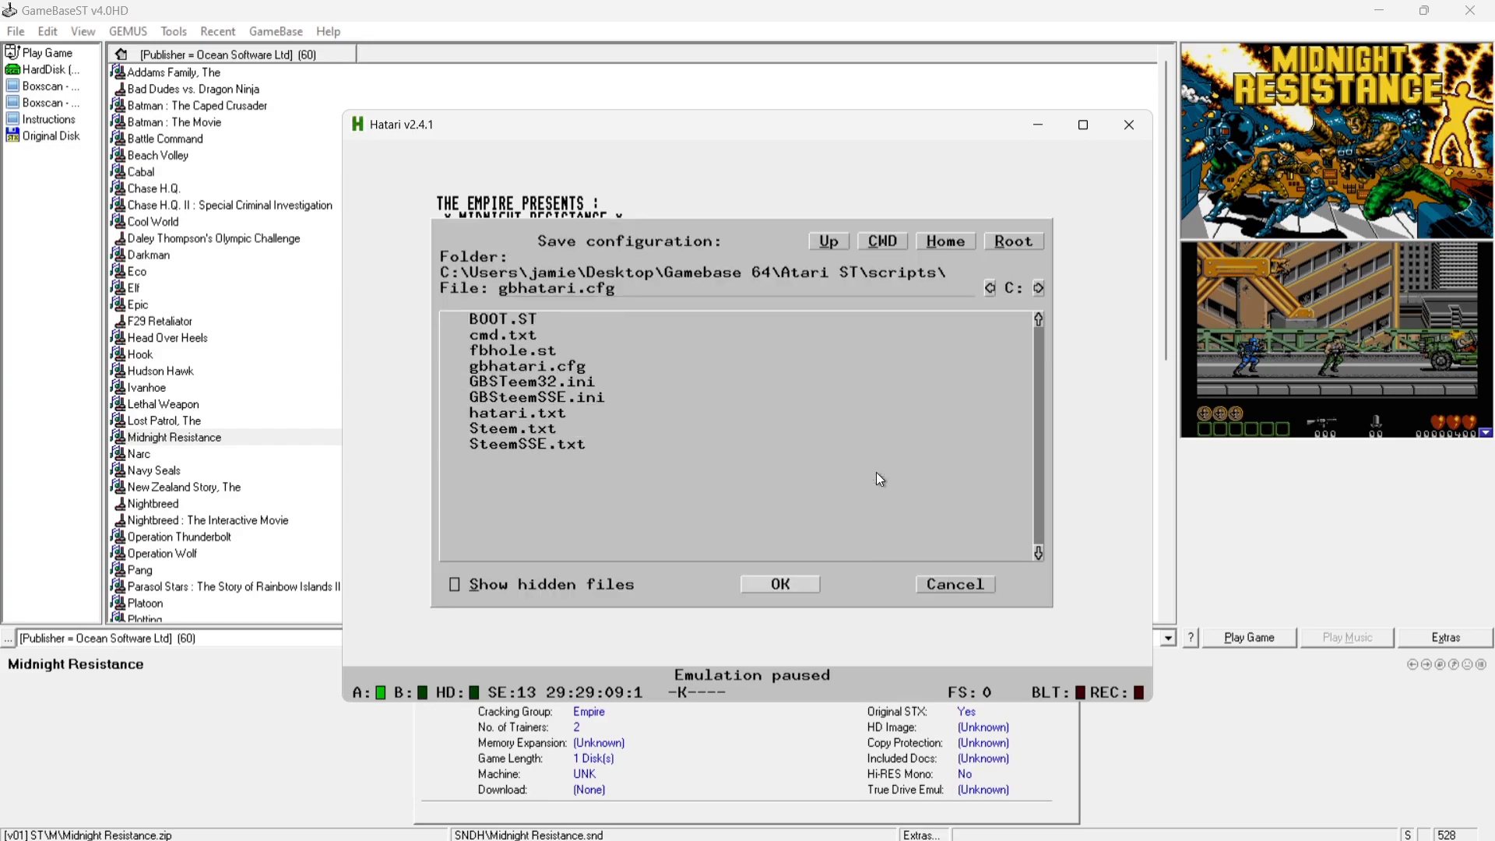
left_click(767, 586)
left_click(739, 530)
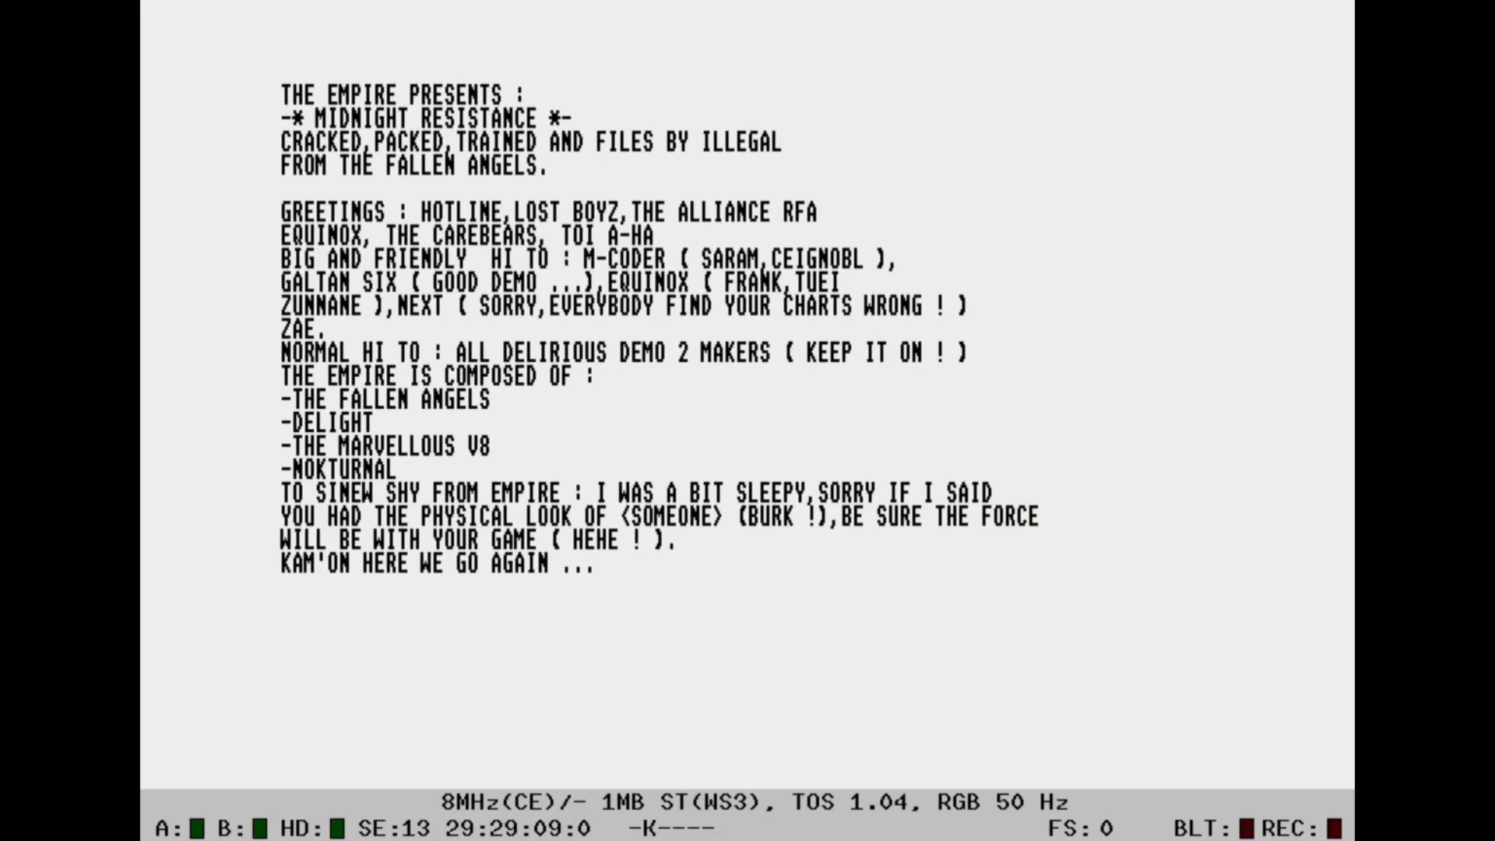
Test Midnight Resistance in fullscreen by continuing past the intro and trainer screens, and quit Hatari
key("space")
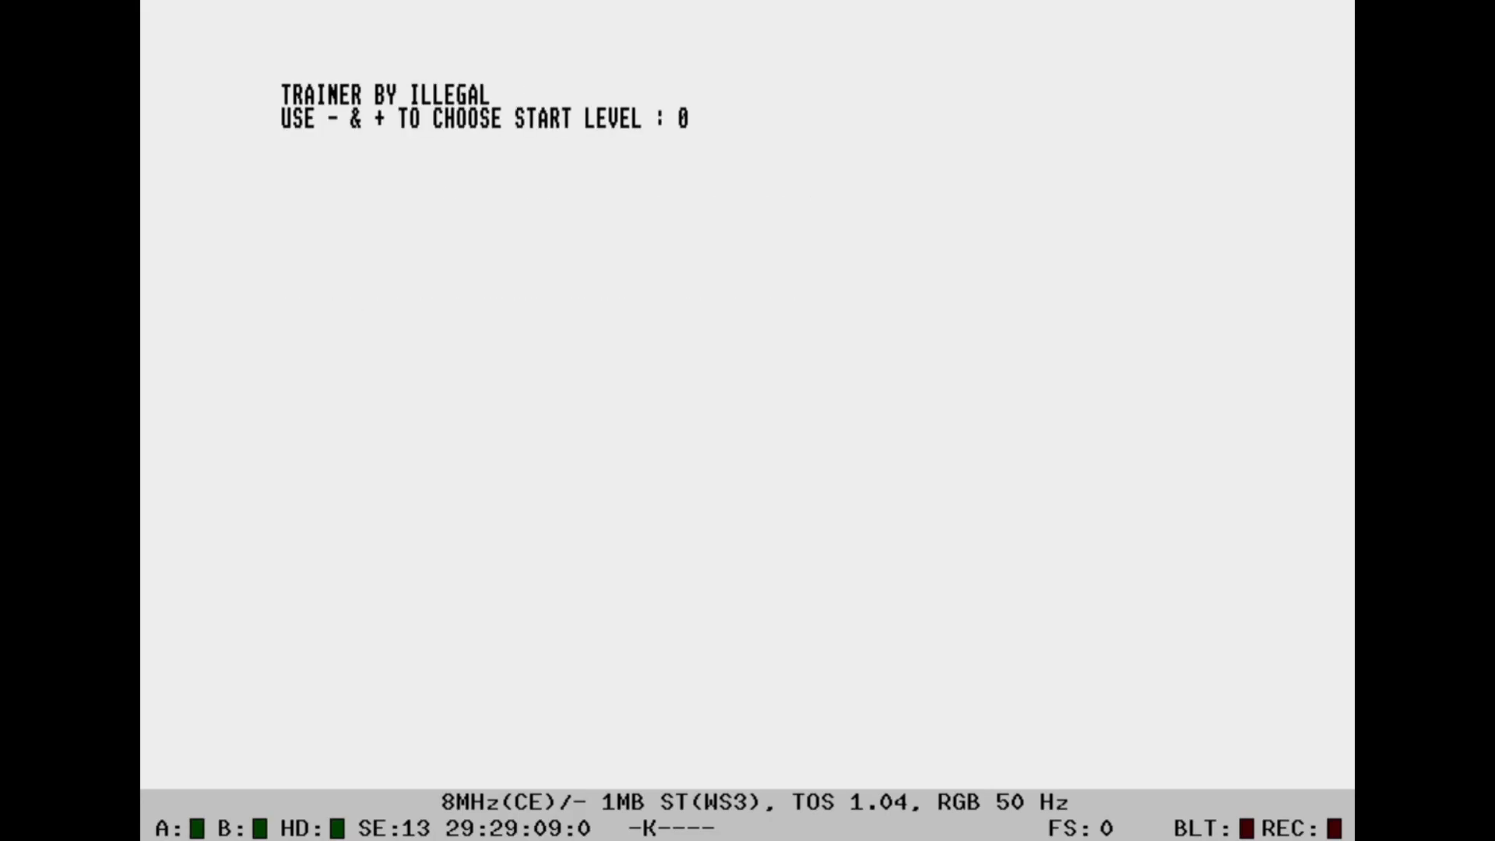
key("space")
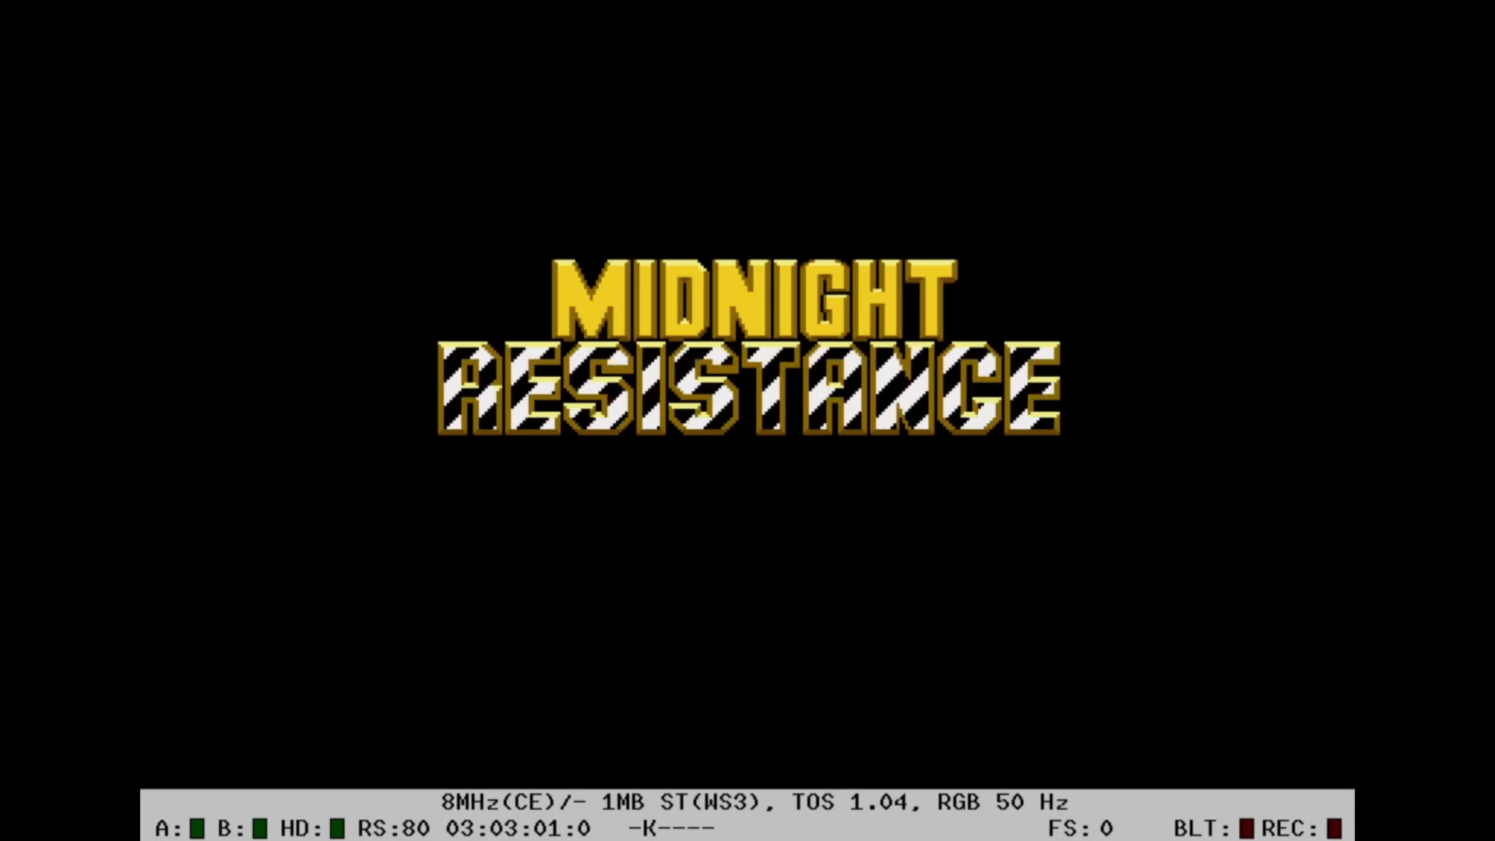
key("F12")
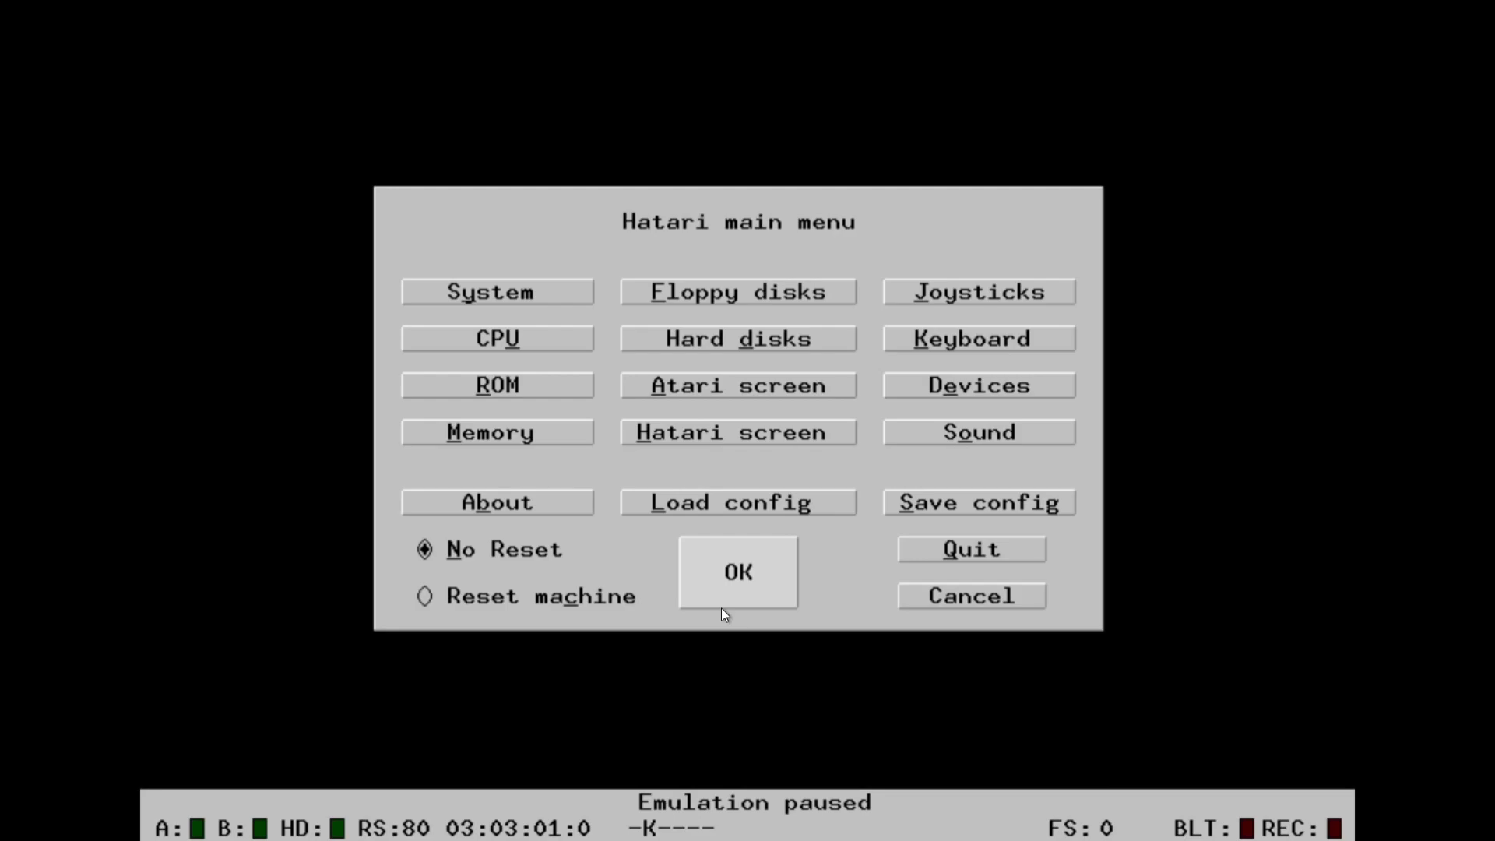
left_click(980, 550)
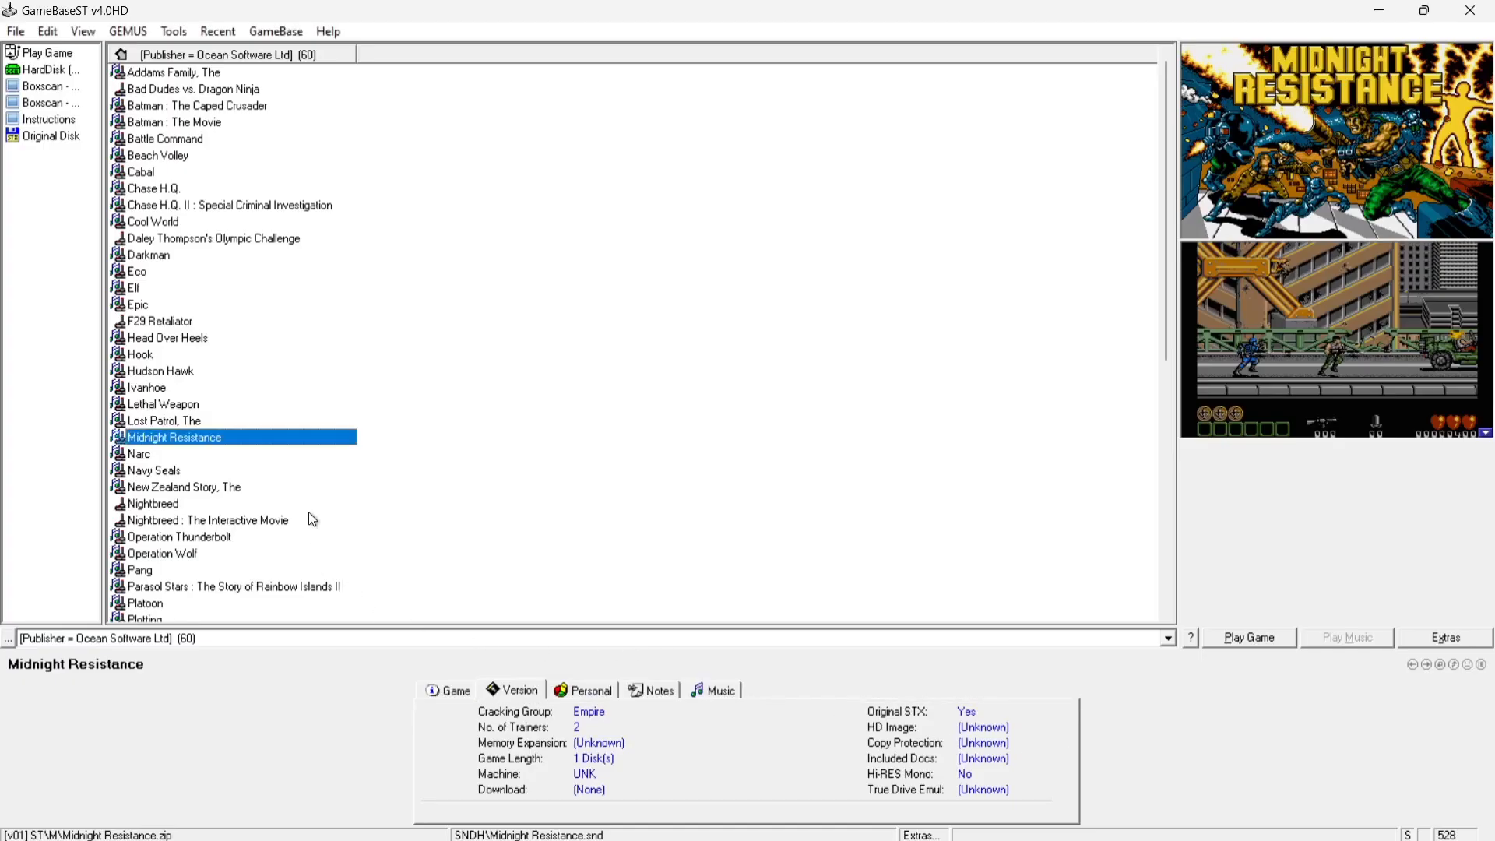